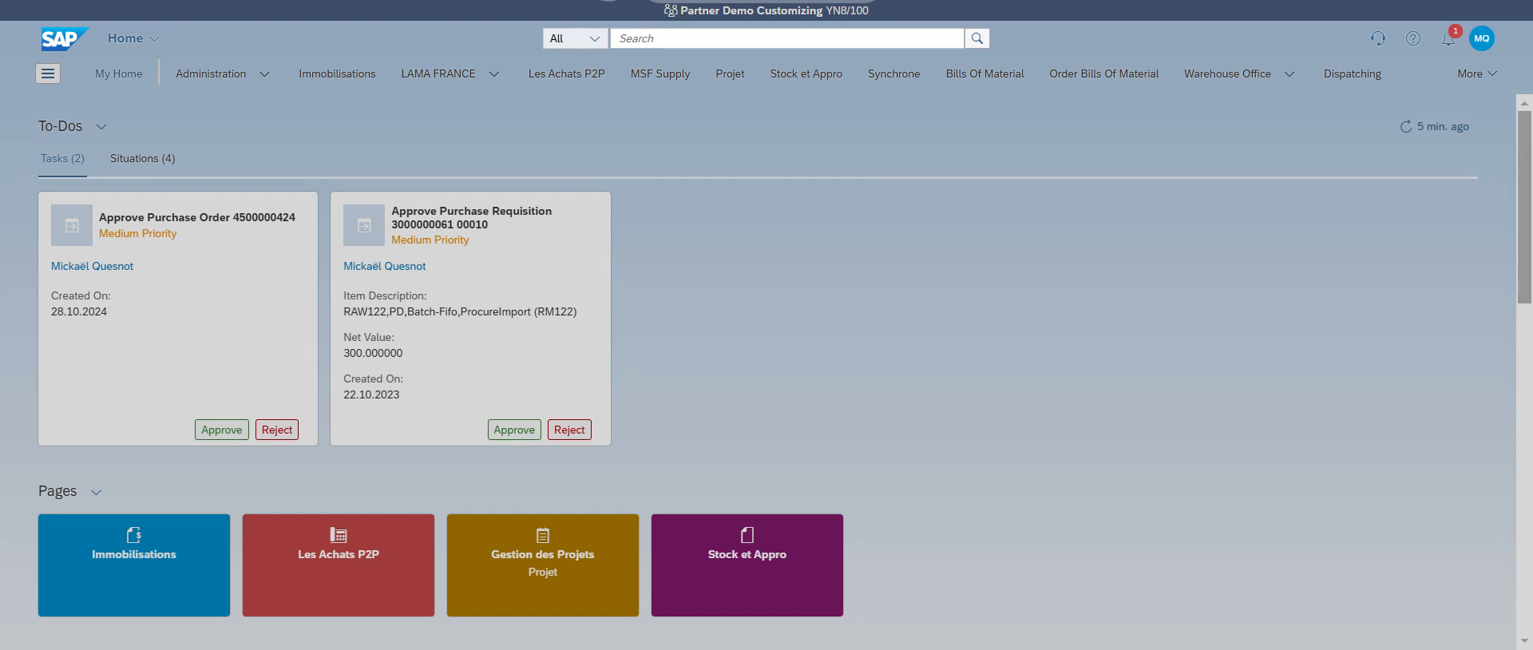
Search for "manage sales" and open the Manage Sales Orders - Version 2 app
left_click(652, 40)
type("m")
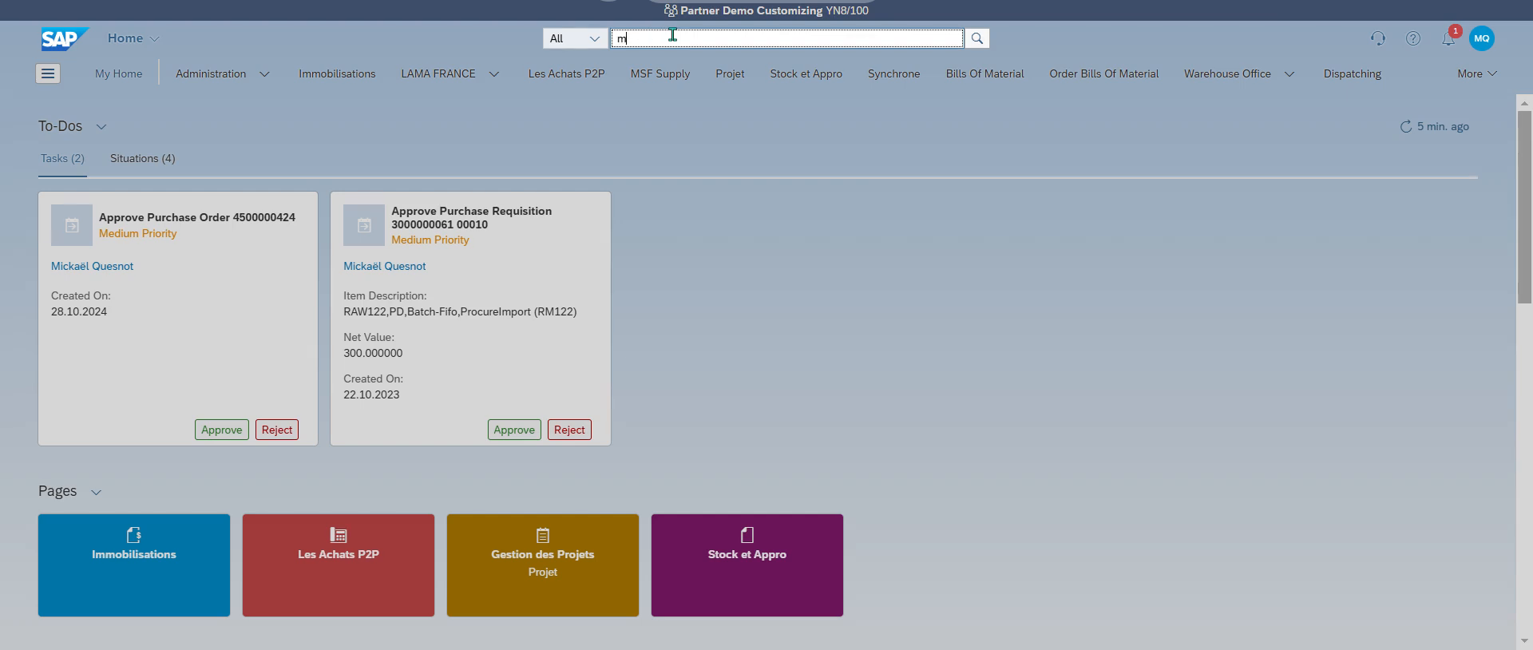
type("anage sales")
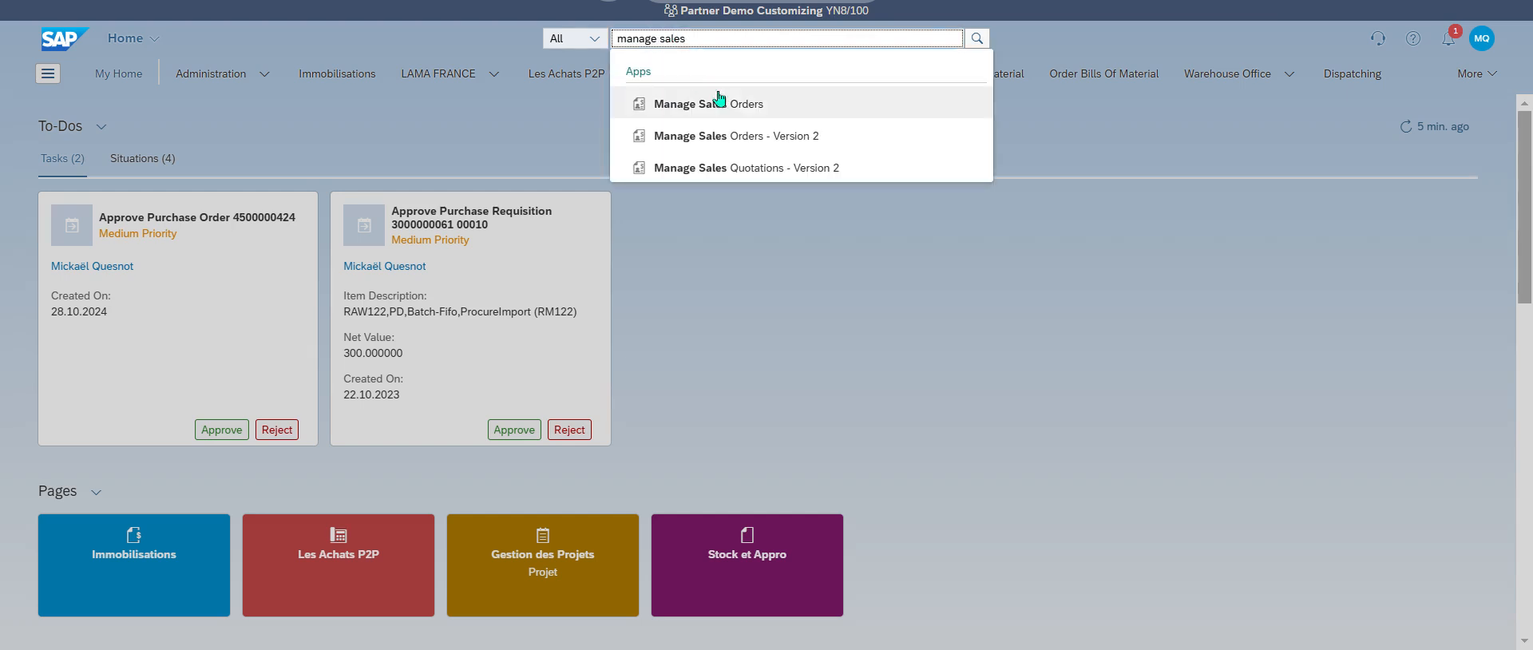
left_click(797, 137)
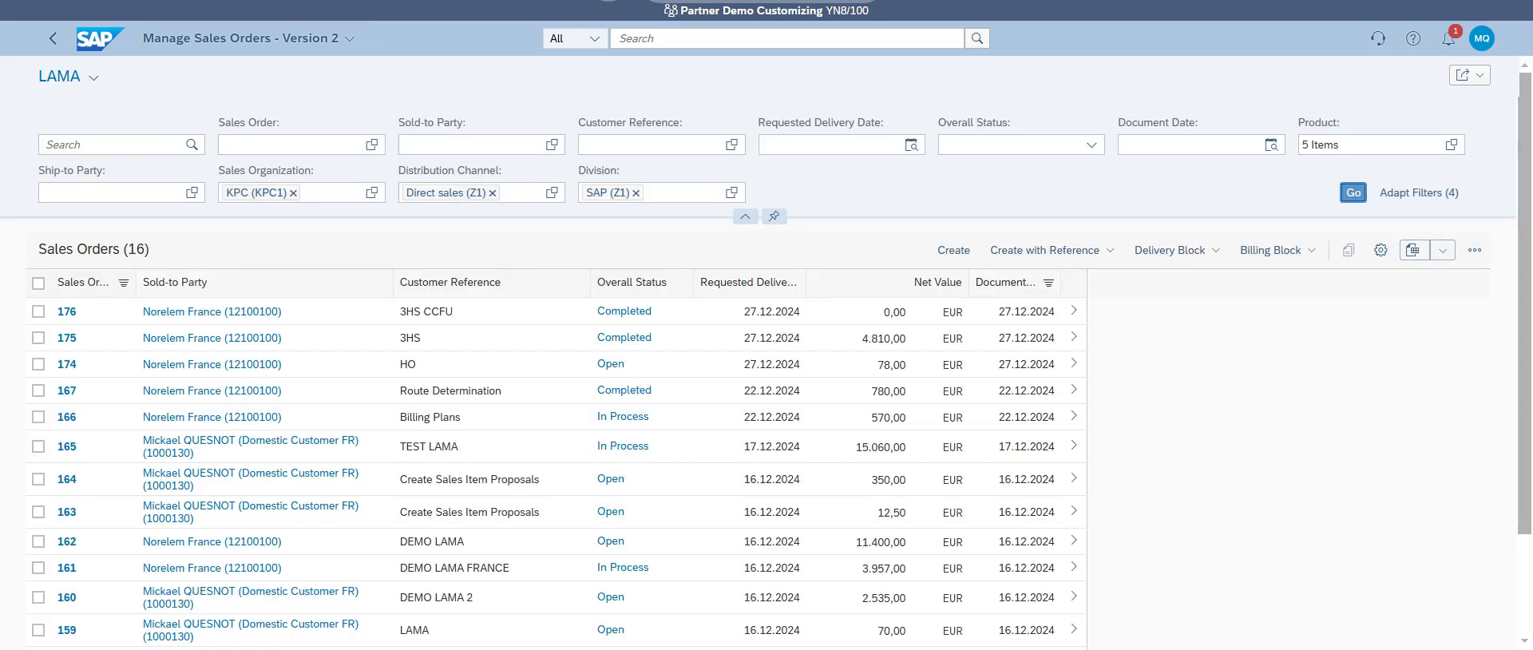
Start a new sales order of type Standard Order (OR) for sales organization KPC1, distribution channel Z1 and division Z1
left_click(951, 251)
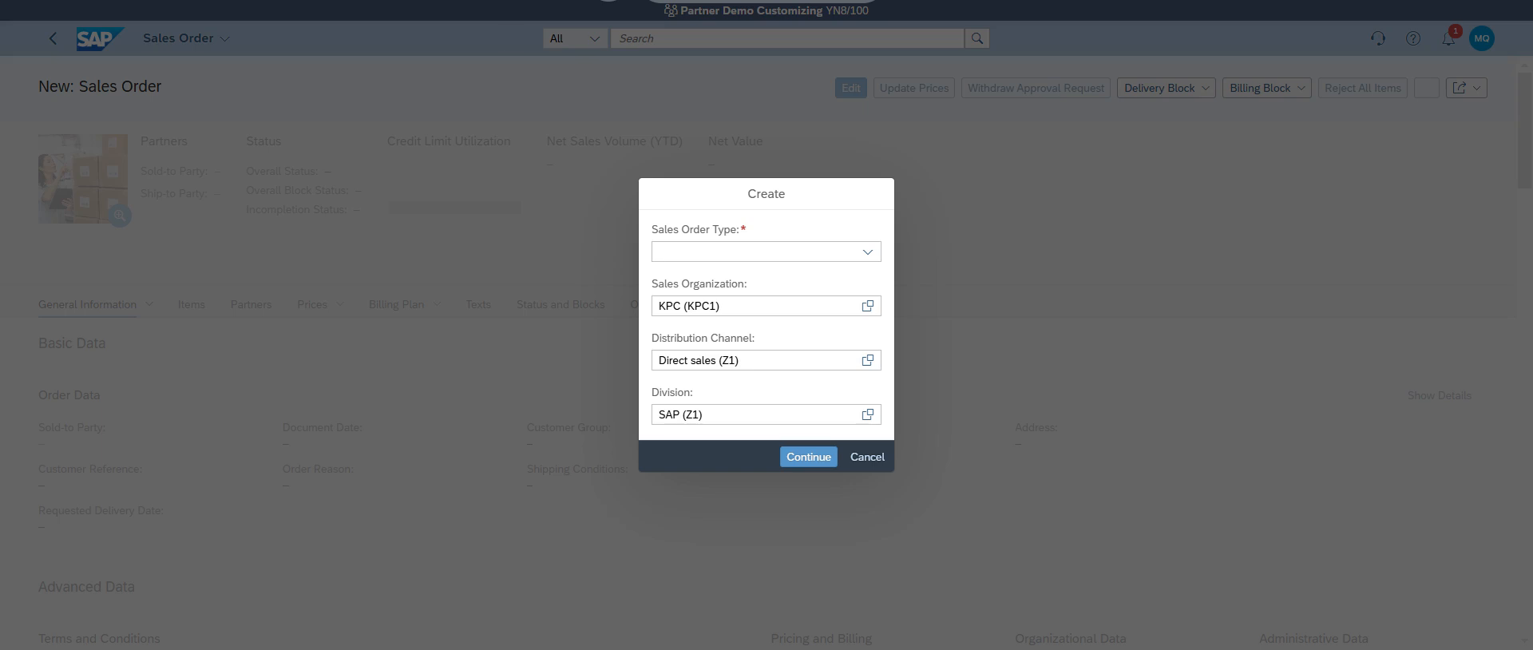
left_click(868, 252)
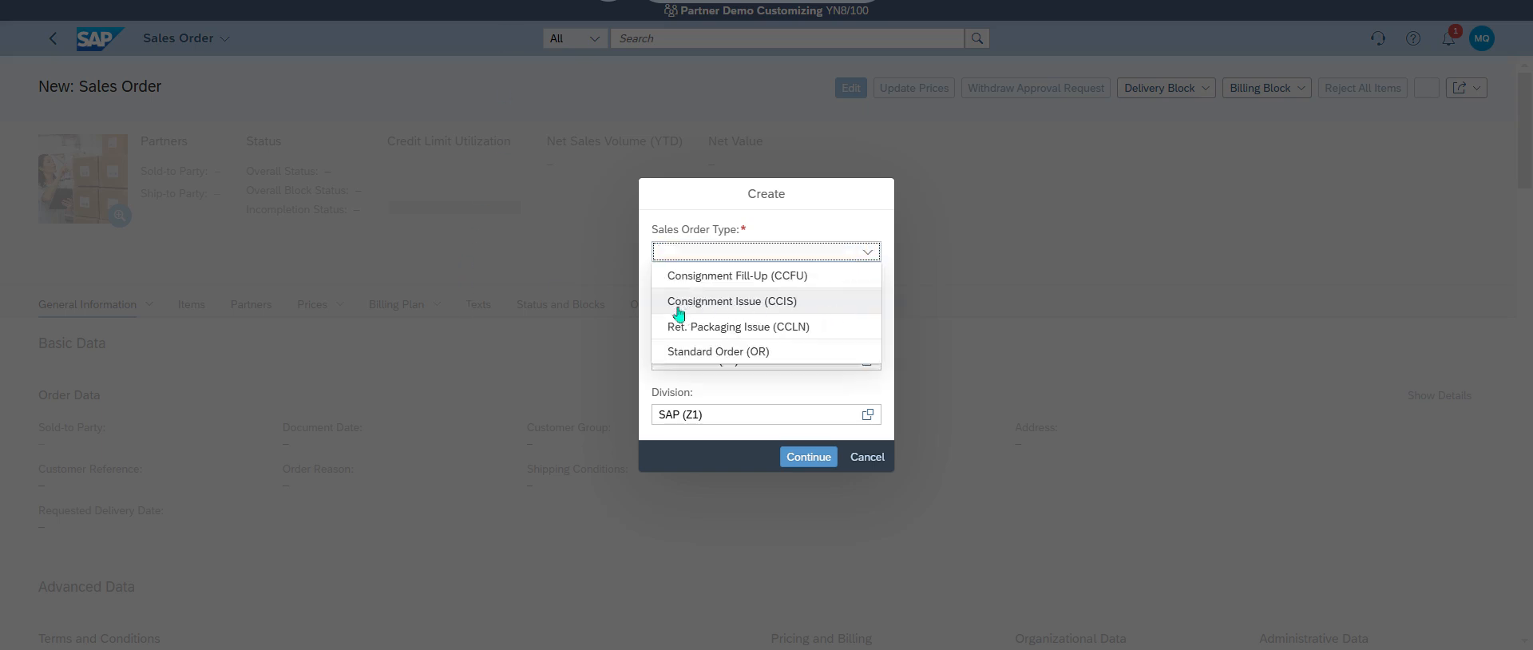
left_click(718, 351)
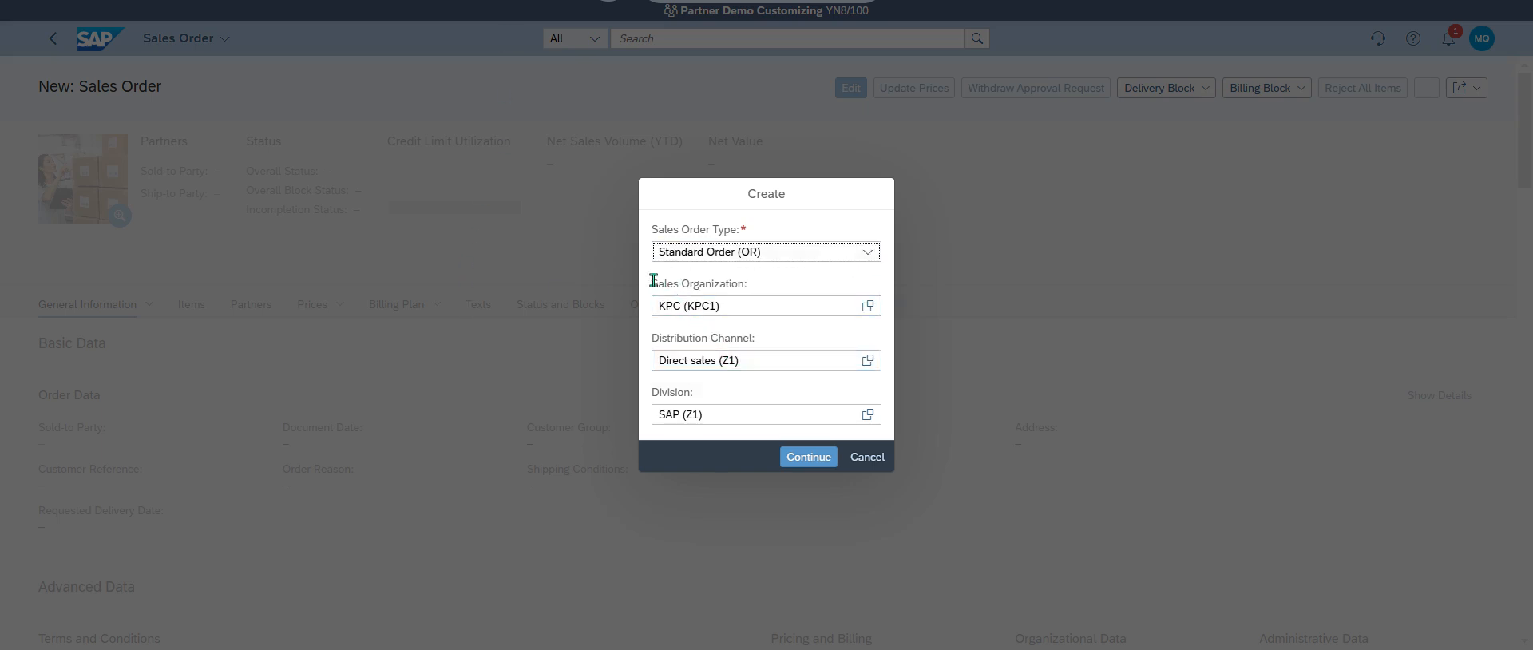
left_click_drag(654, 281, 772, 276)
left_click_drag(660, 339, 794, 337)
left_click_drag(660, 392, 688, 392)
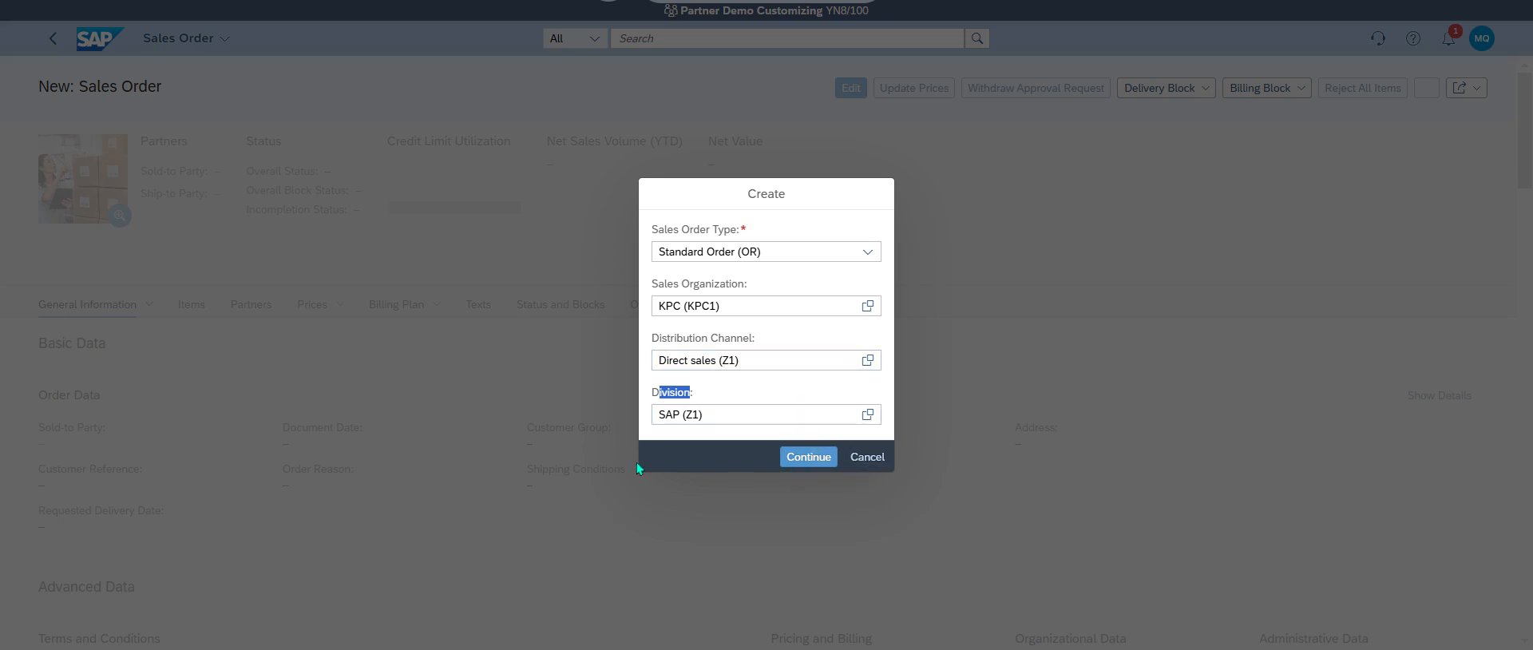
left_click(810, 457)
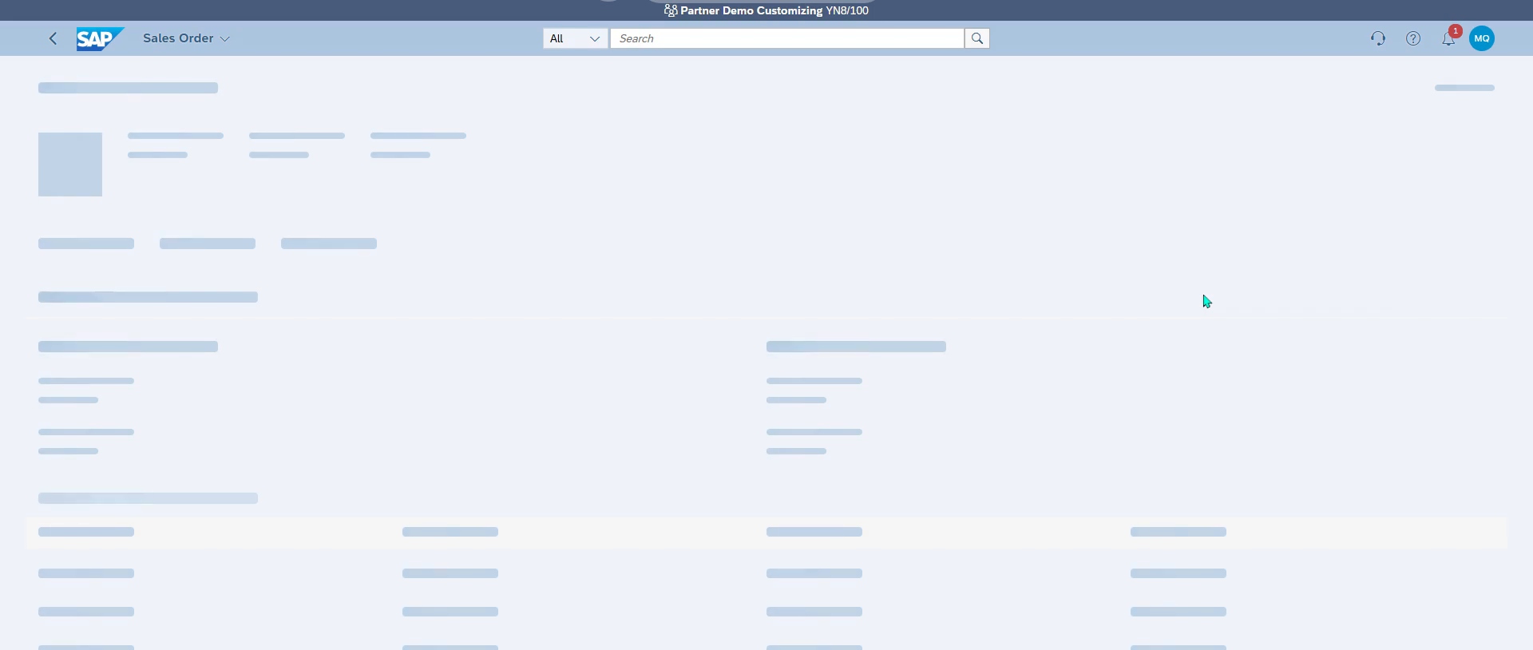
left_click(778, 4)
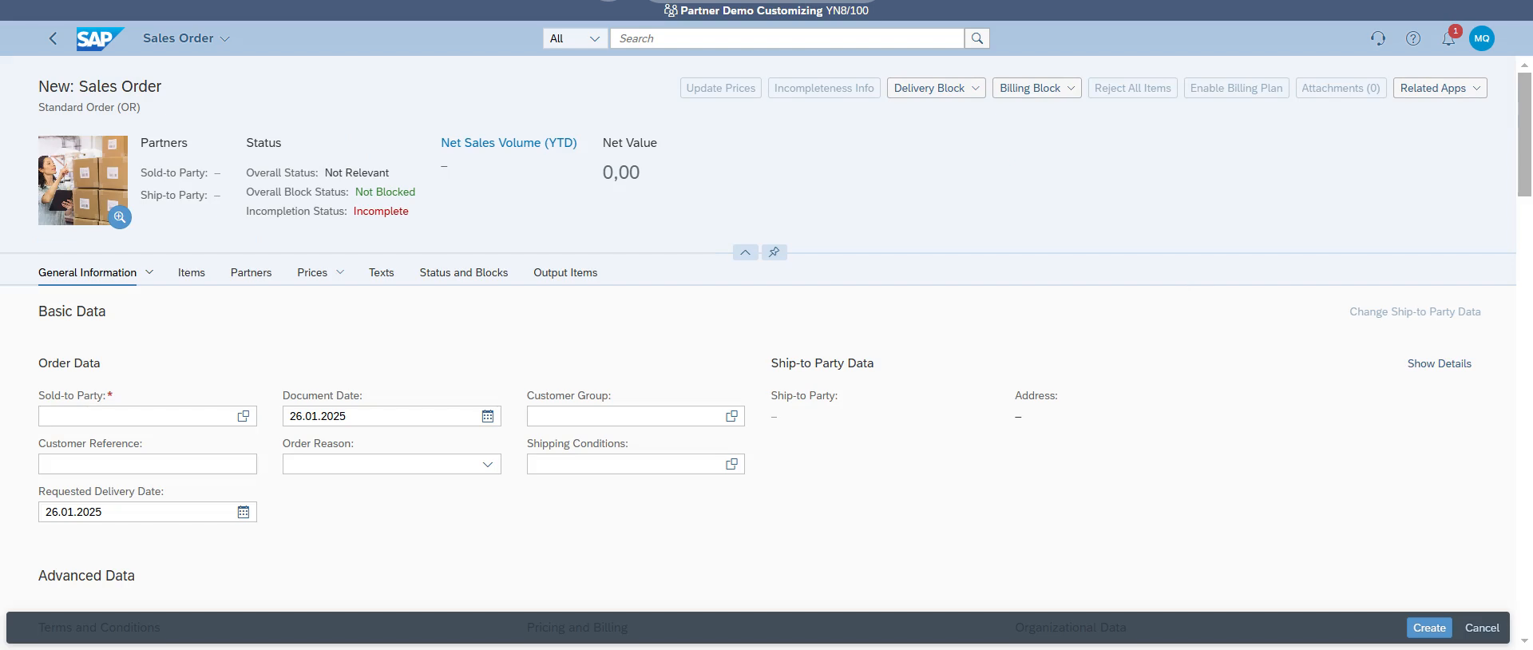
Set the order's sold-to party to BUREAU VALLEE SIN LE NOBLE
left_click(153, 416)
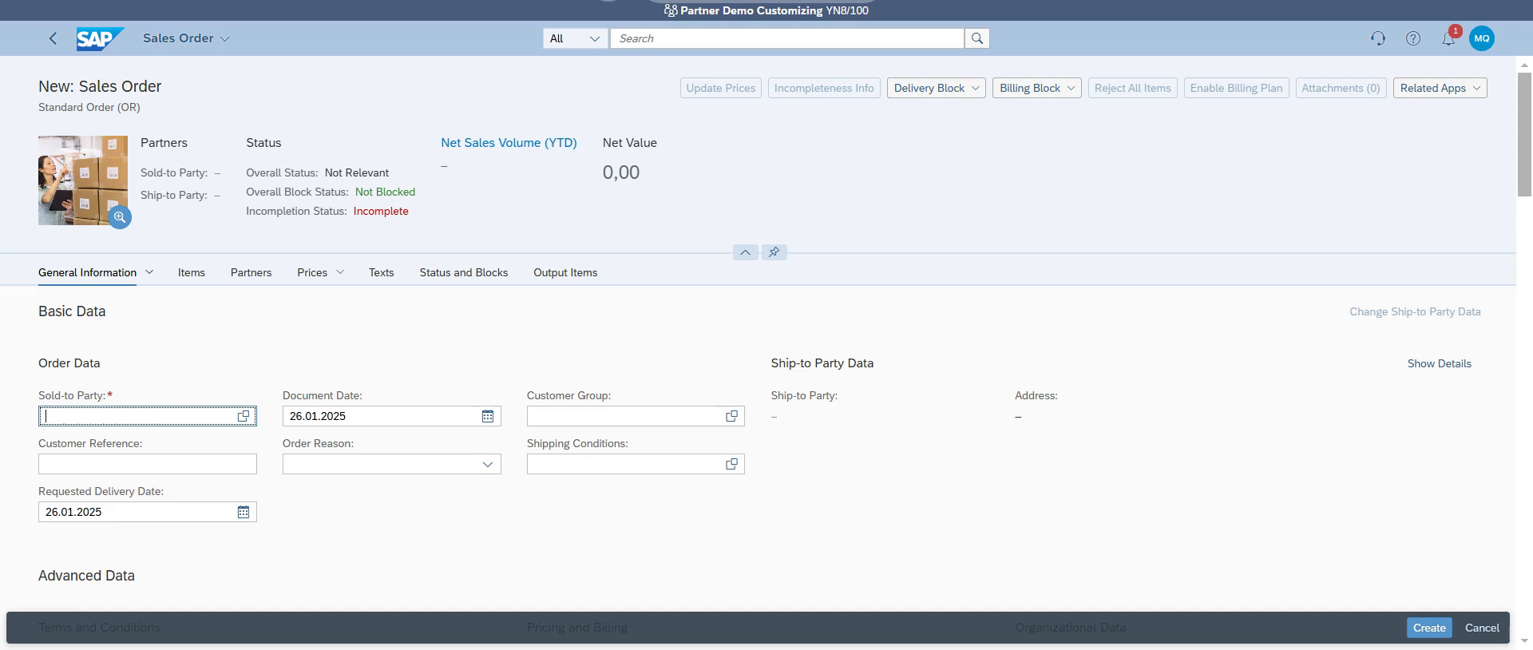
type("bureau")
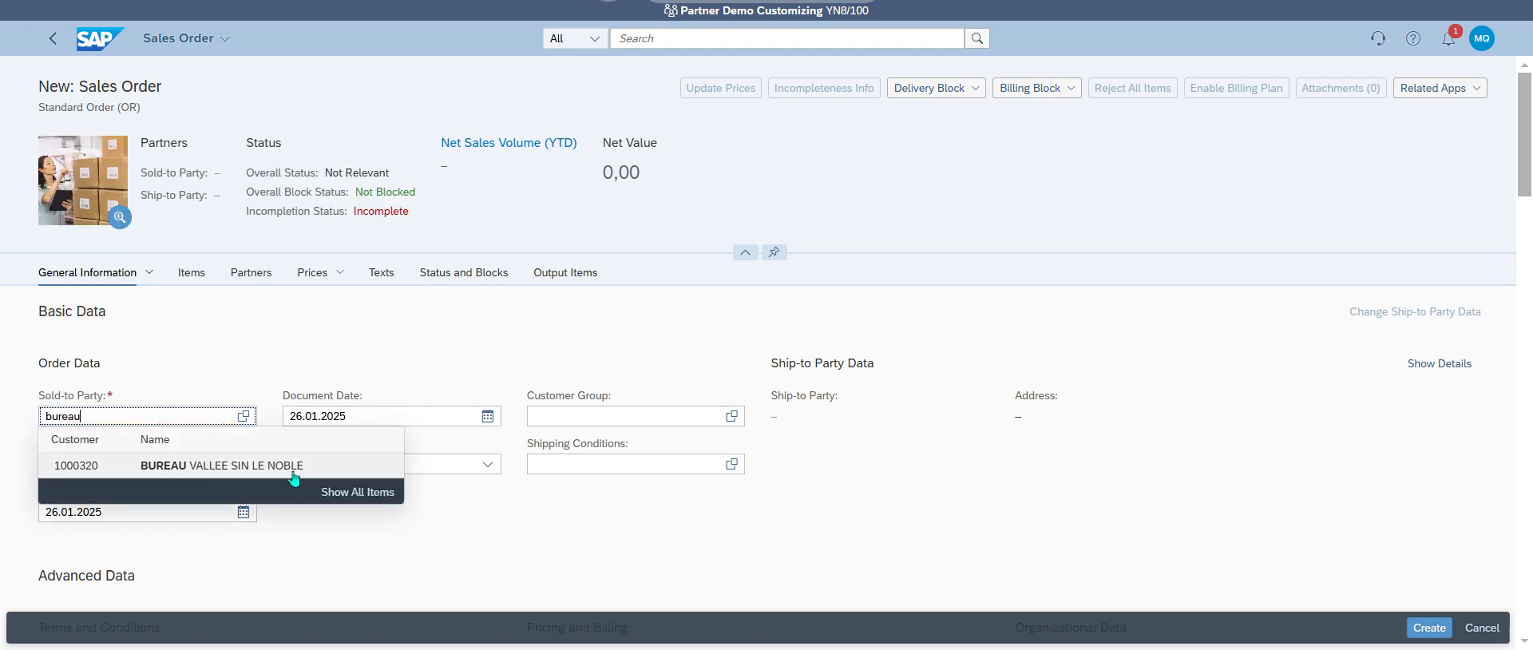
left_click(214, 467)
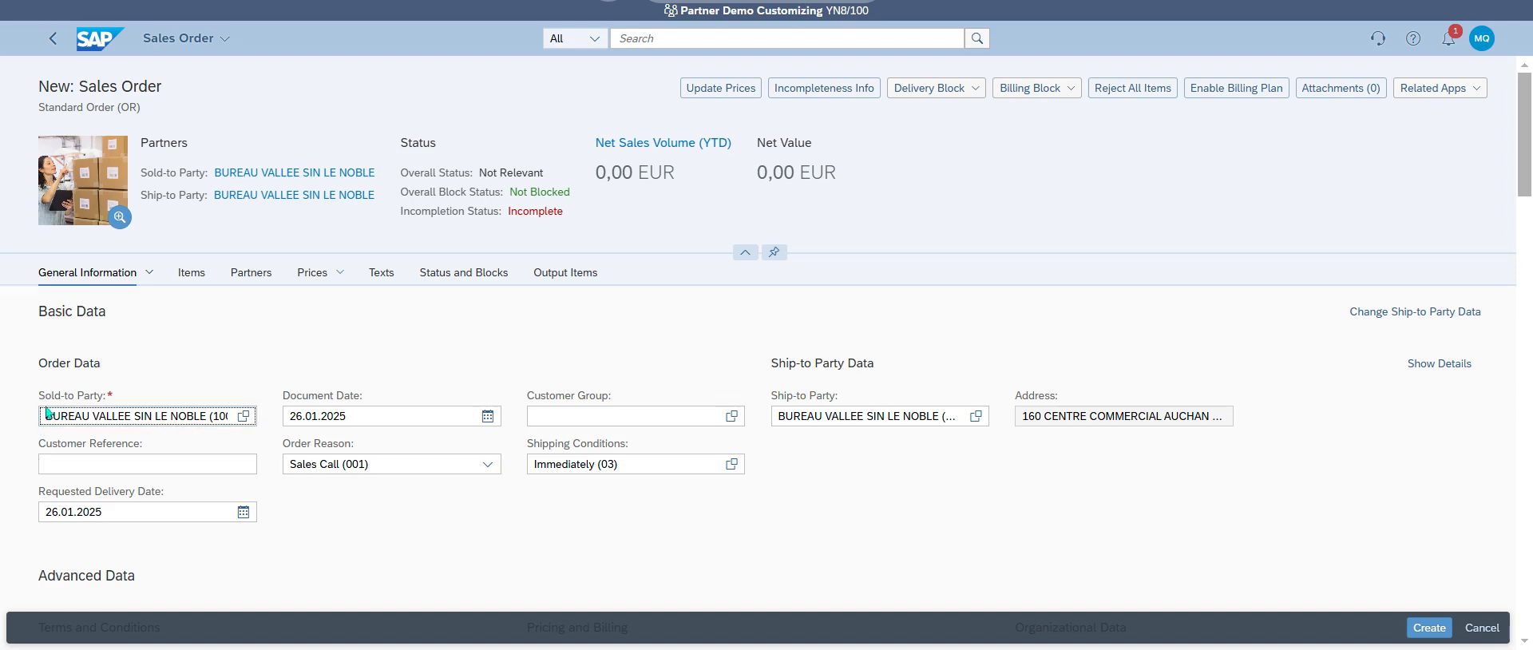
key("Tab")
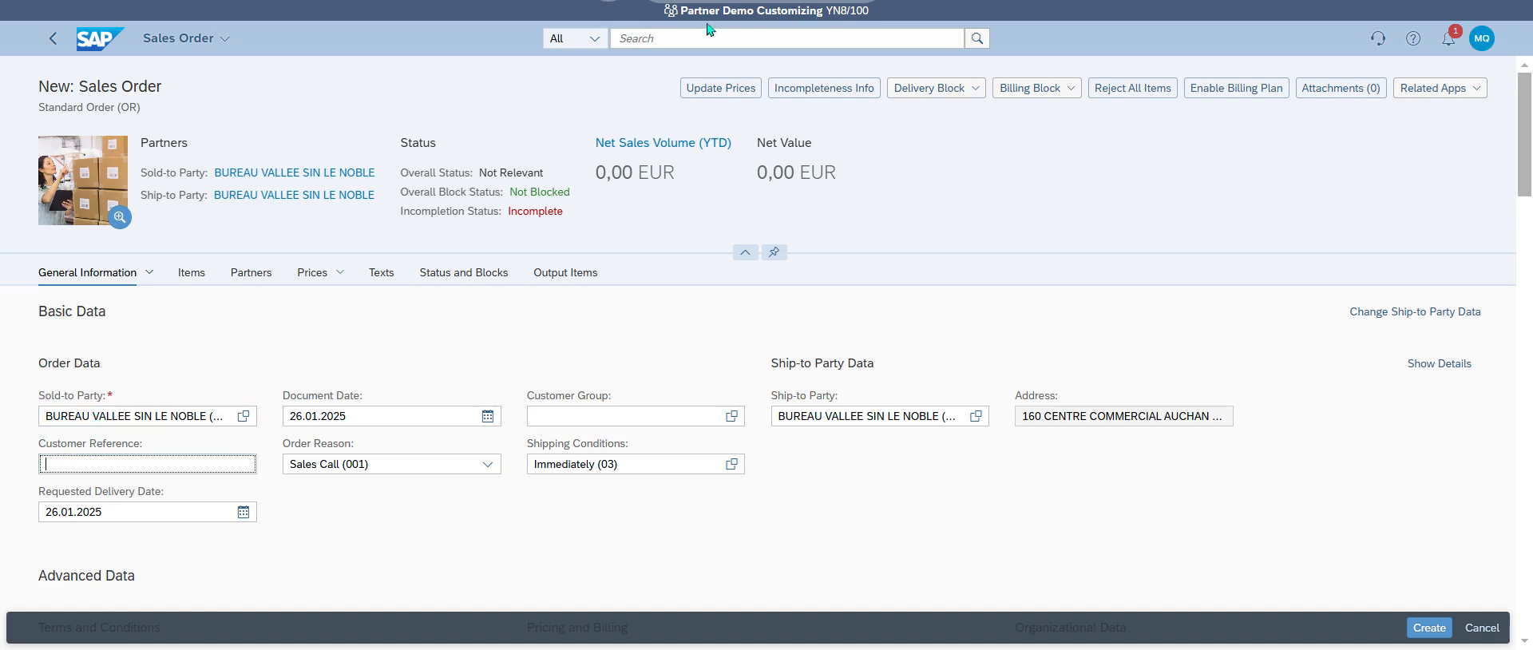
left_click(732, 2)
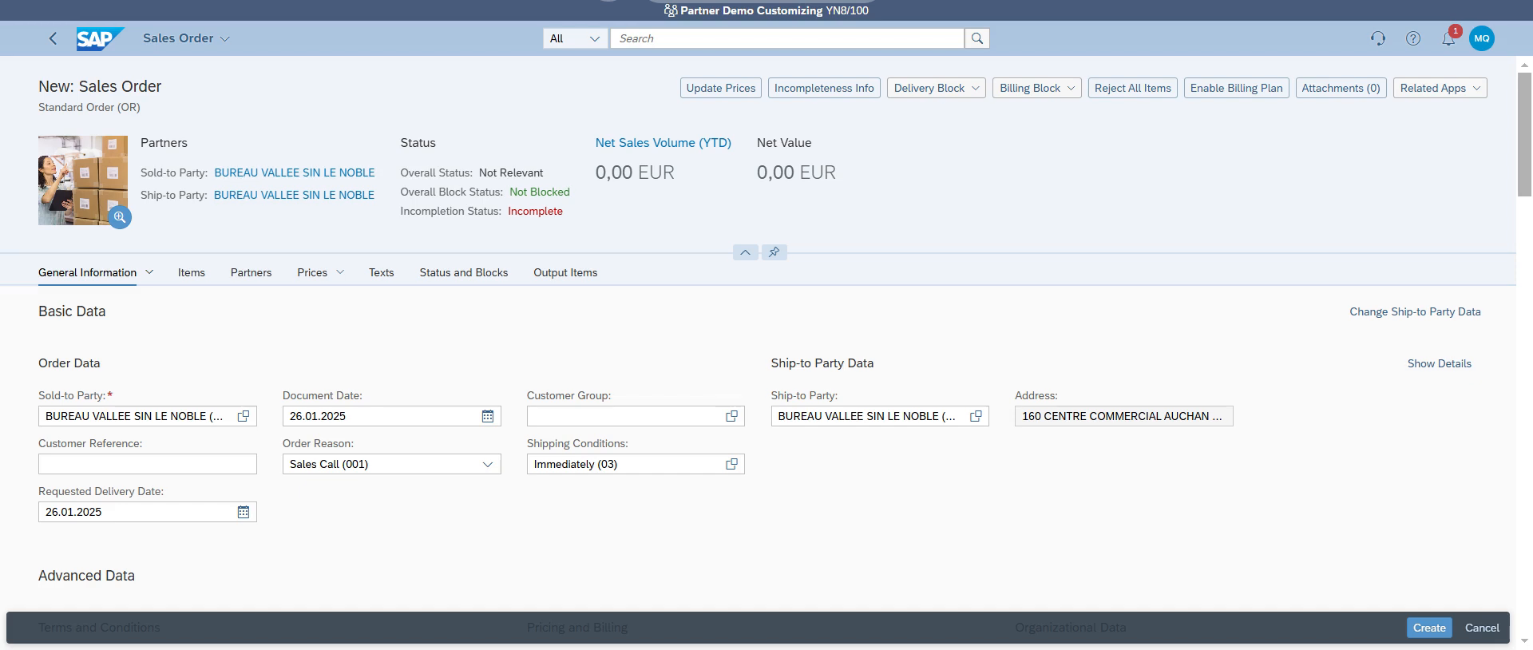
Fill in the order's customer reference, replacing its suffix with the date 01262025
left_click(137, 463)
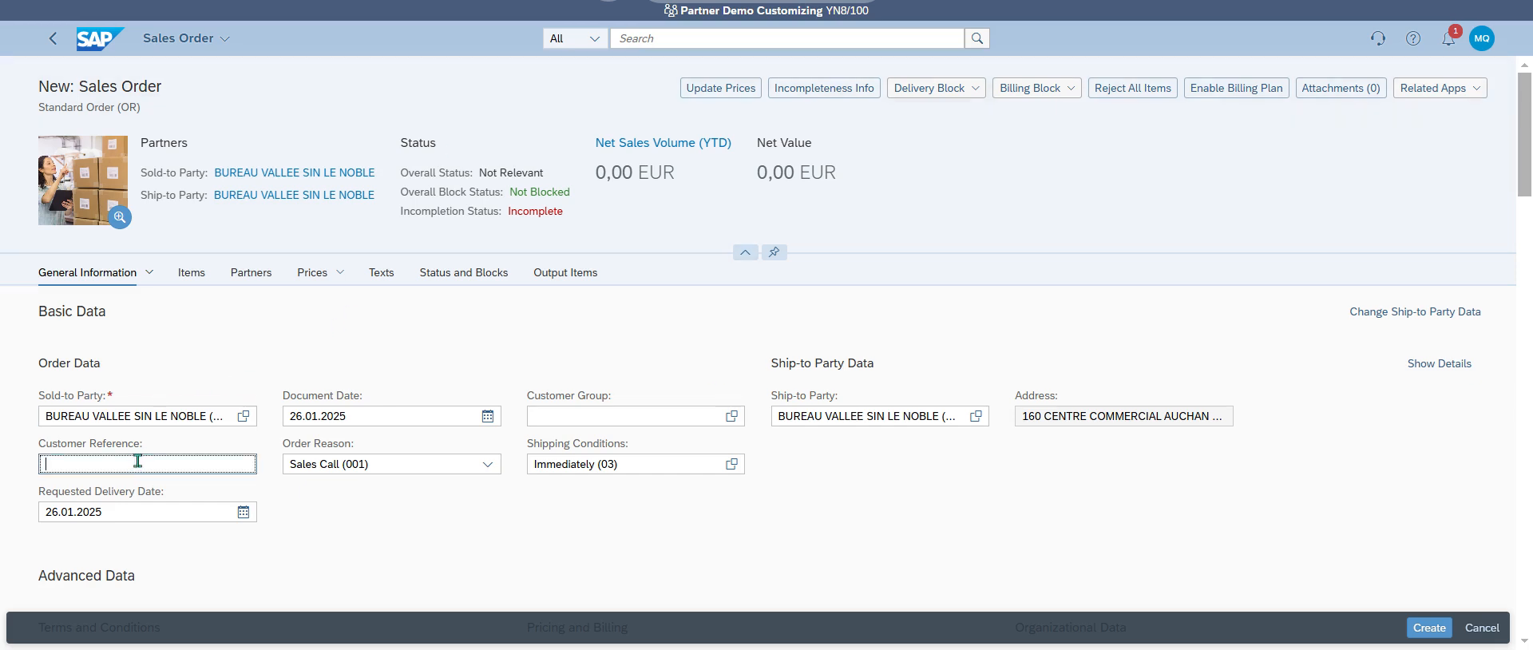
type("CUSTUS04_060420")
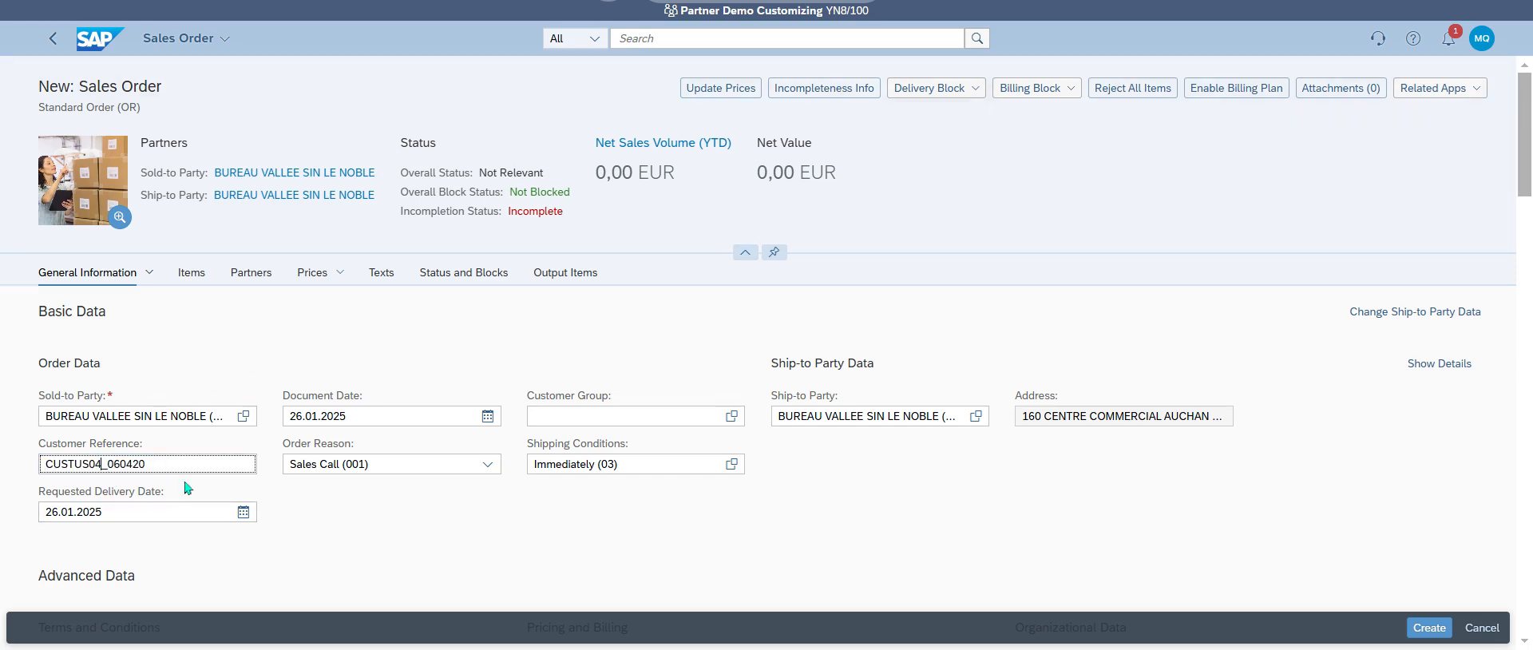
left_click_drag(107, 463, 257, 466)
type("01262025")
Add an order item for product 404 with a requested quantity of 100 PC
left_click(191, 273)
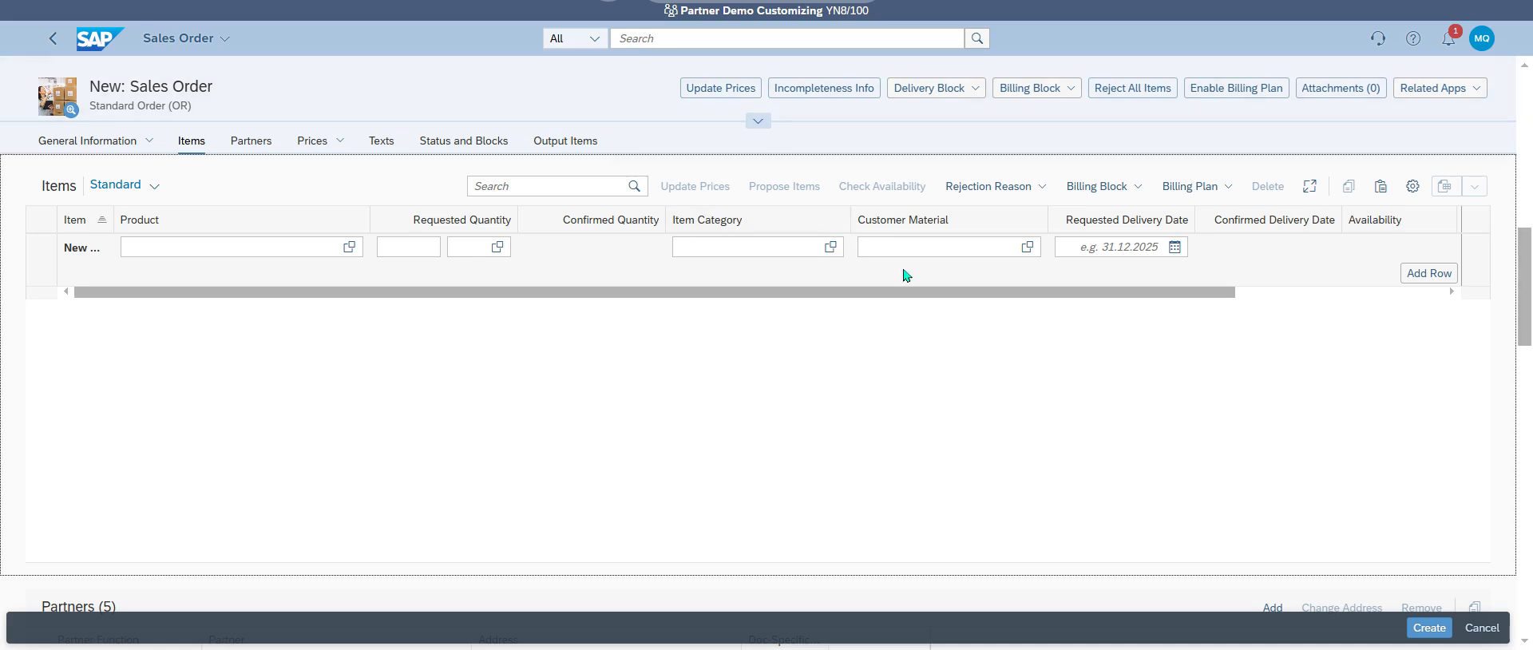
left_click(217, 244)
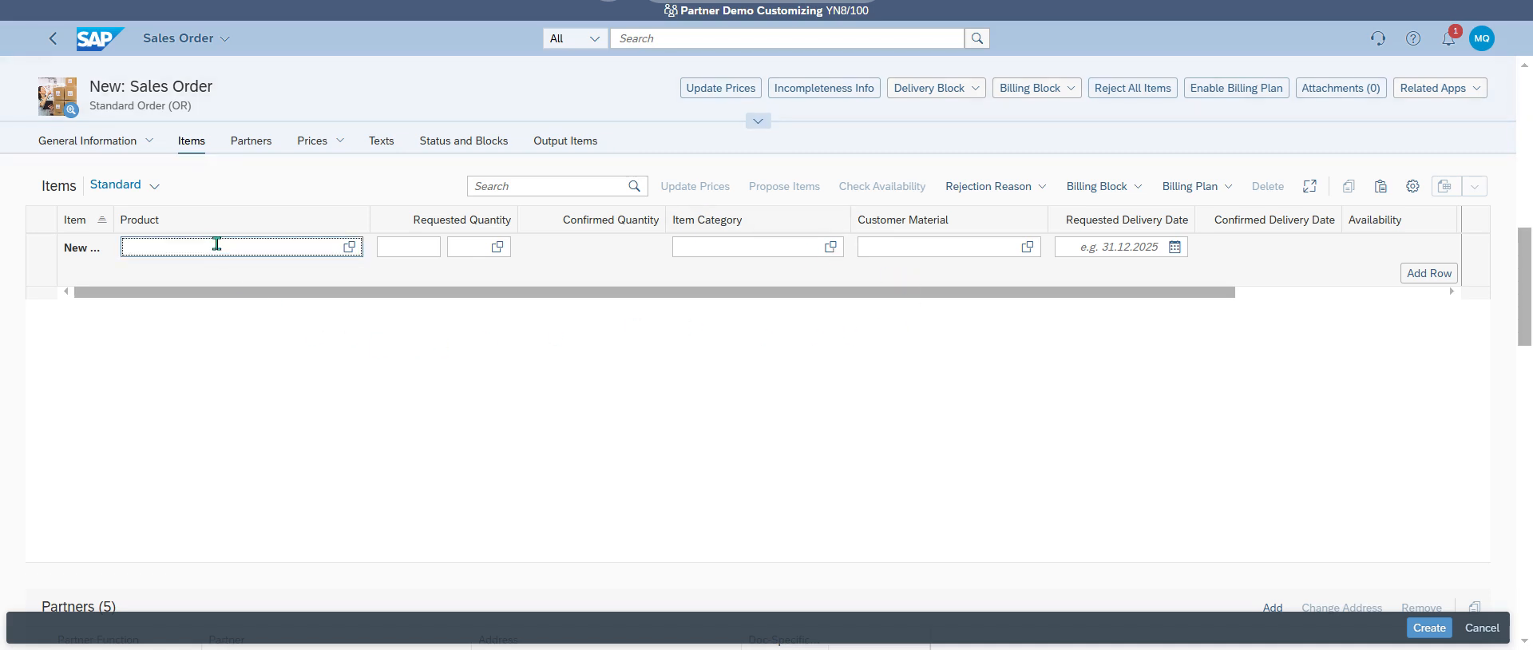
type("404")
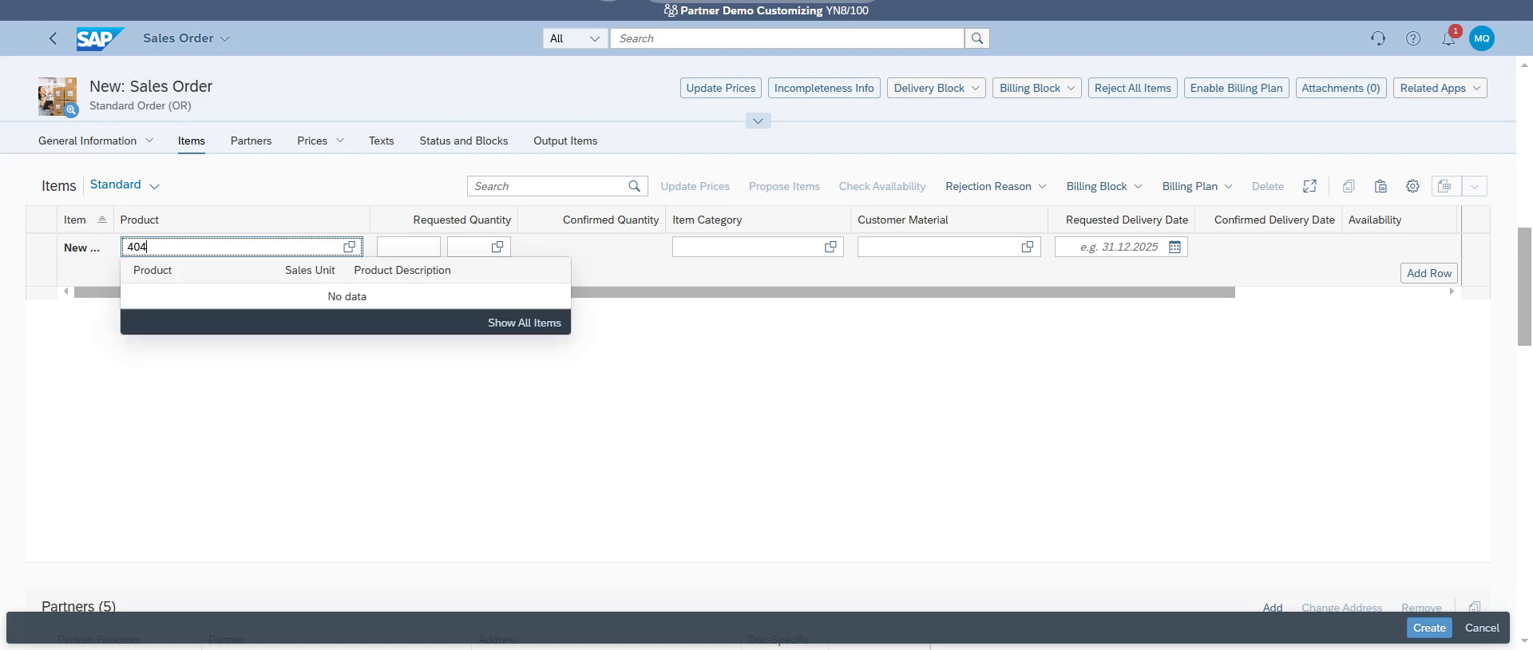
left_click(406, 249)
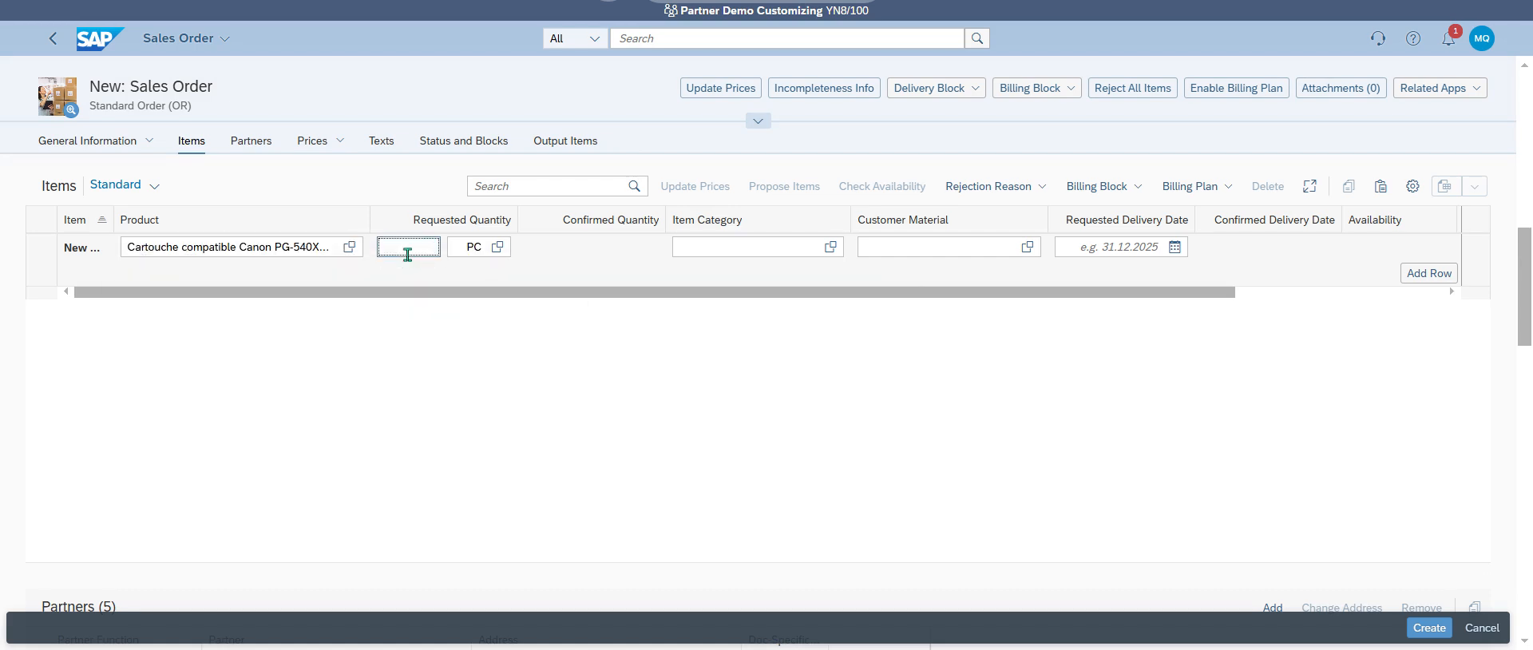
type("100")
key("Return")
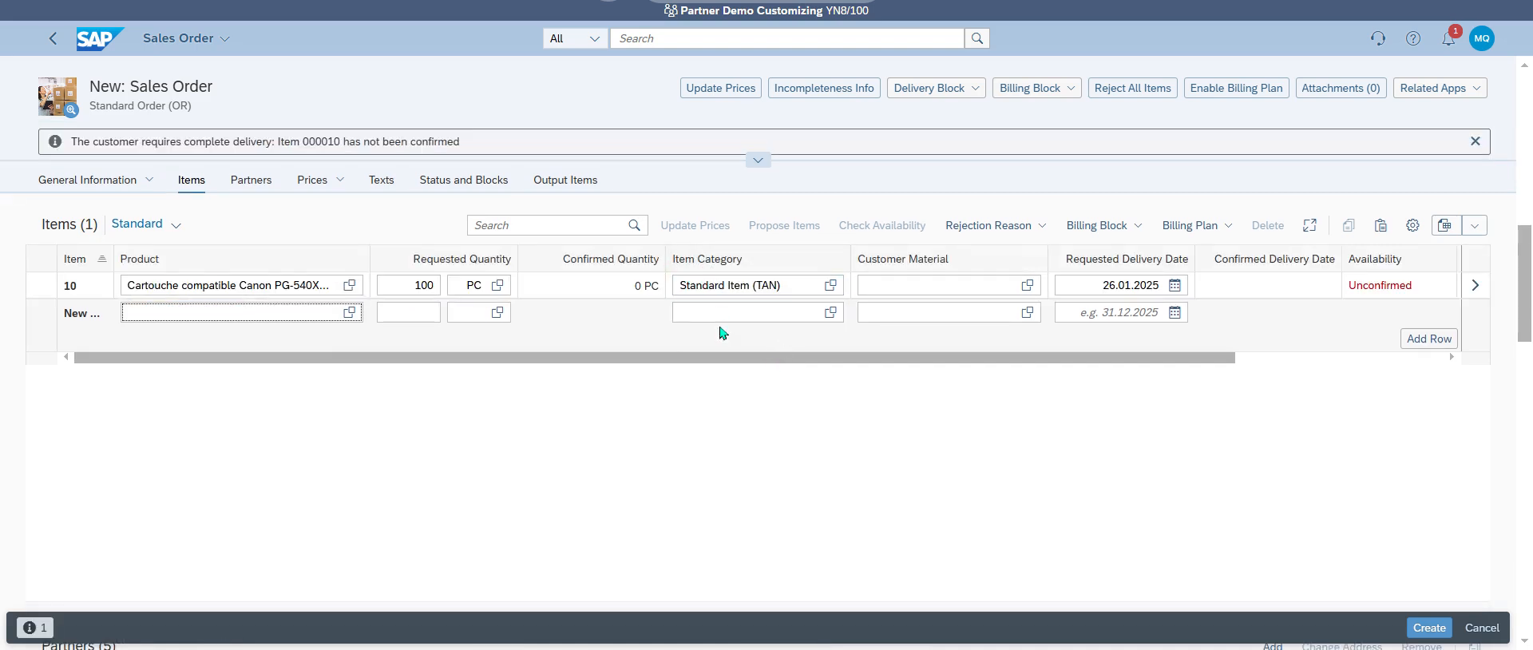
Look up the item categories available for item 10 without changing the assigned one
left_click(705, 286)
left_click(831, 285)
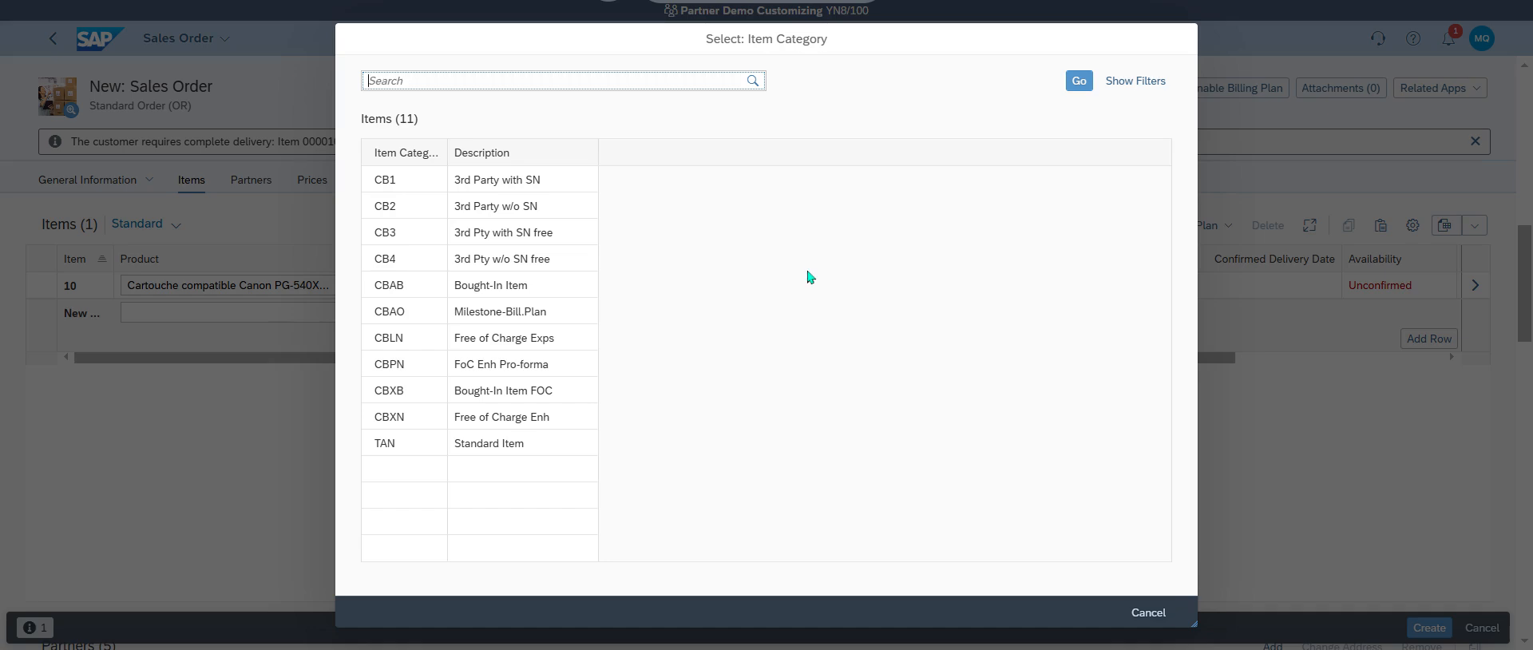
left_click(1149, 612)
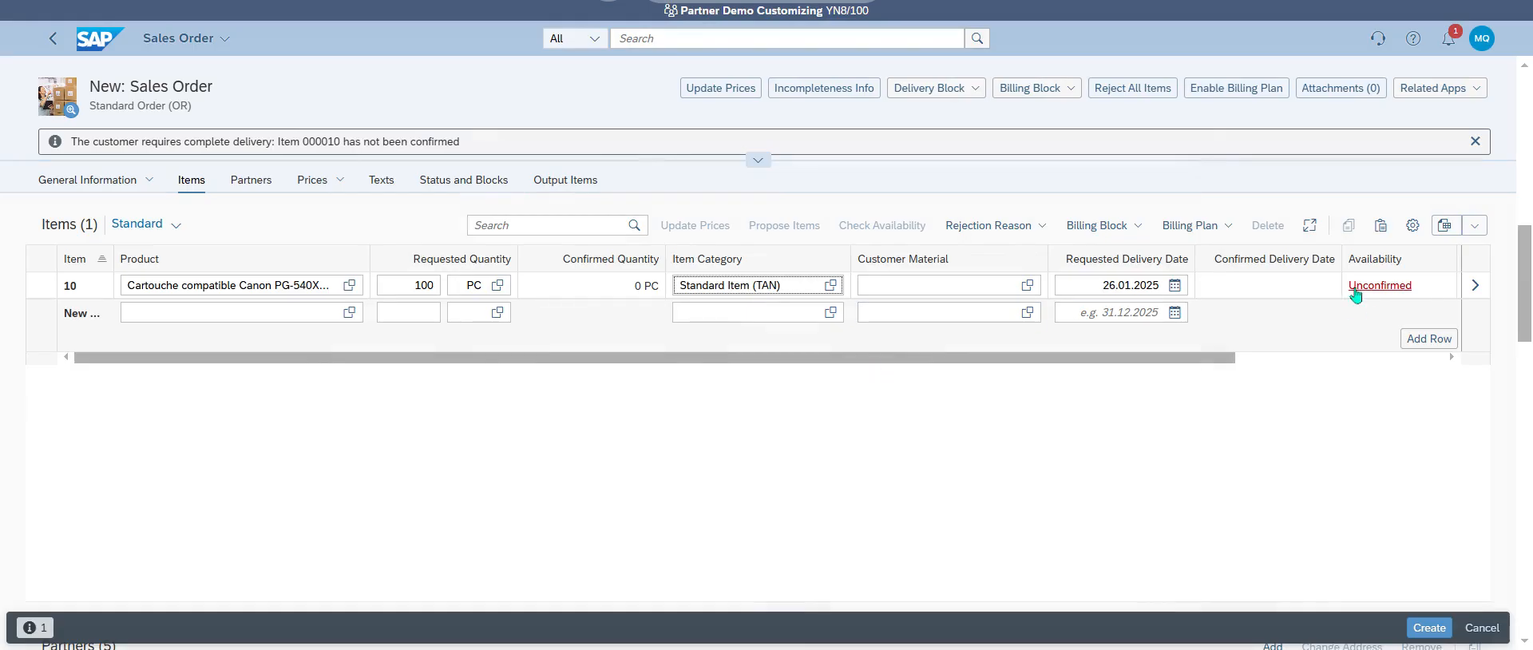
Review the general and delivery details of item 10, return to the order and create it
left_click(1474, 286)
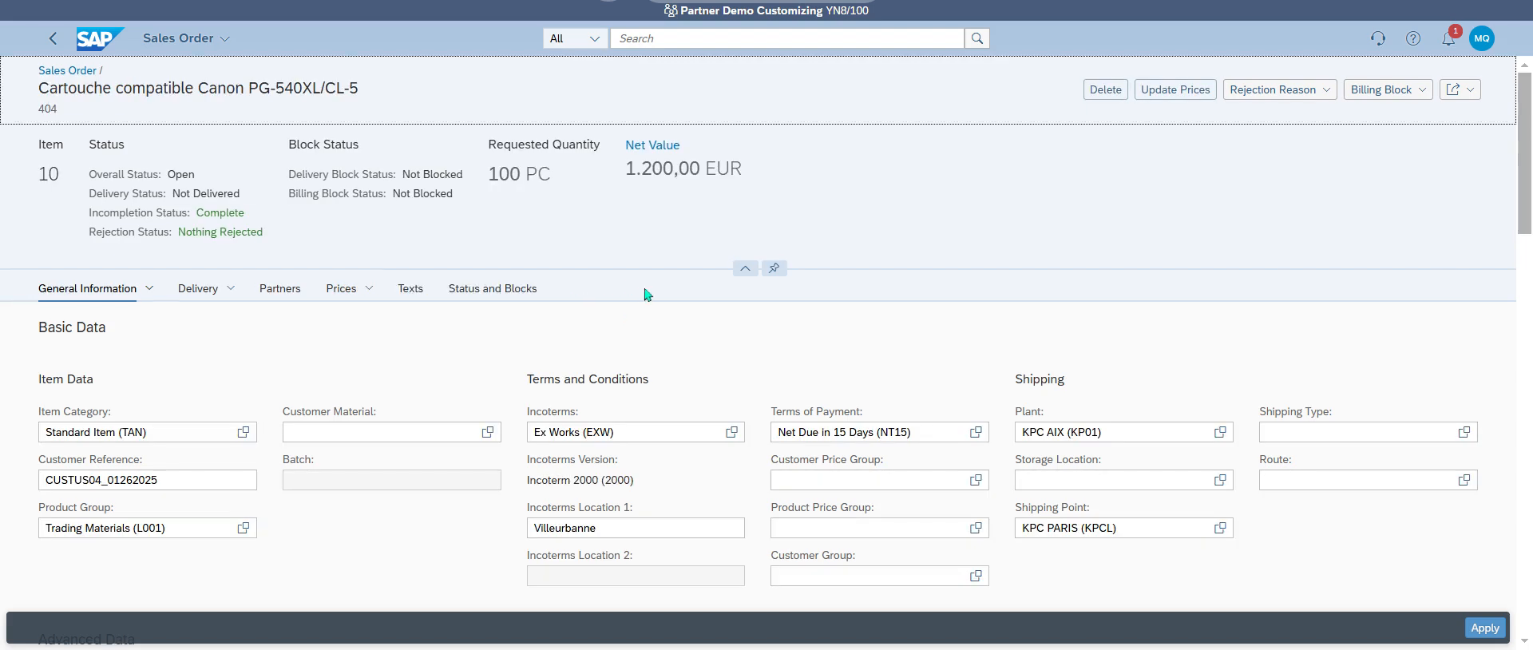
left_click(198, 288)
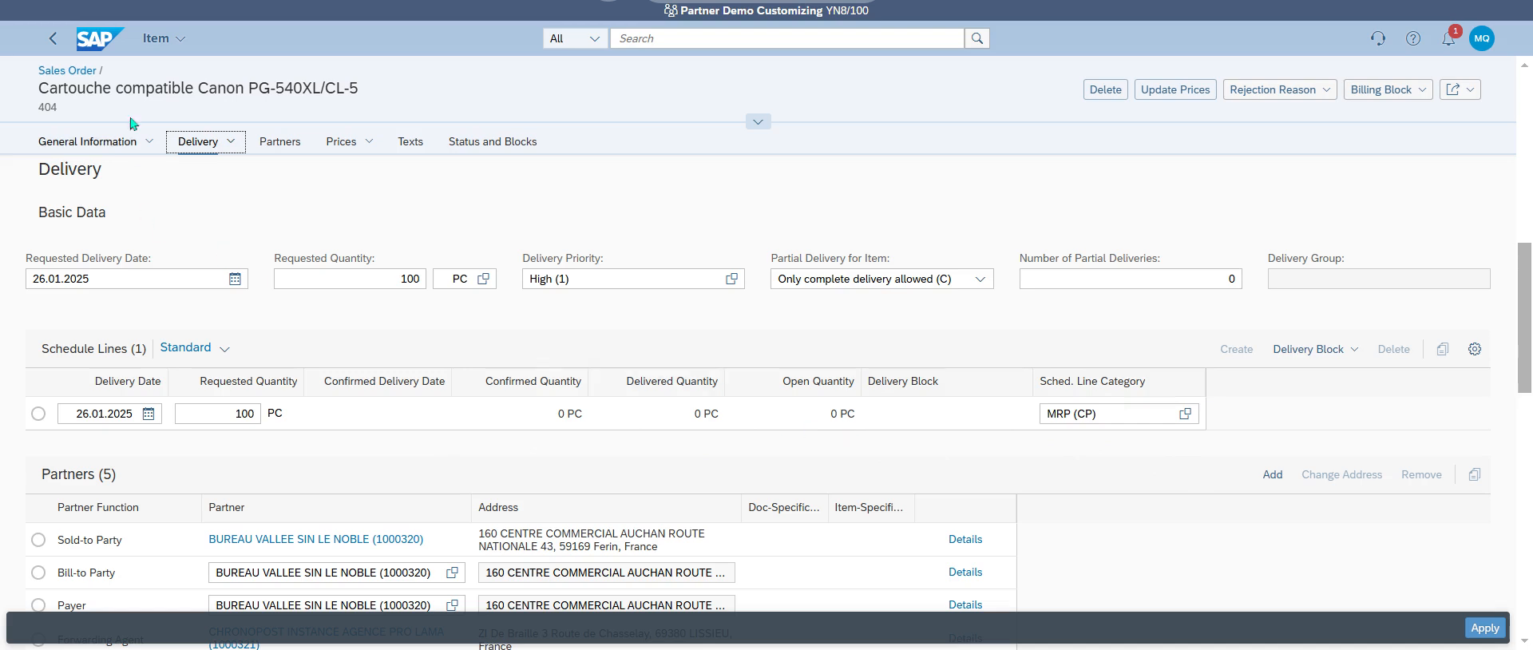
left_click(56, 50)
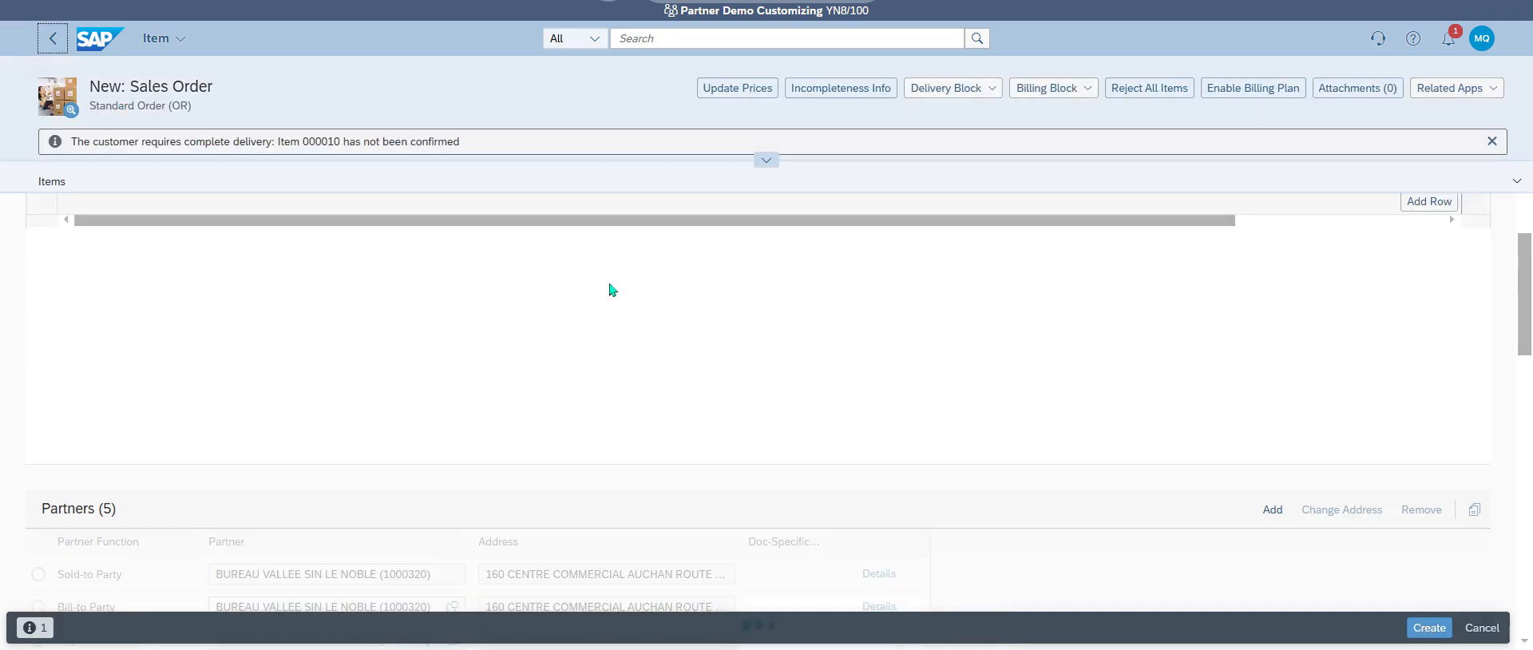
left_click(1435, 627)
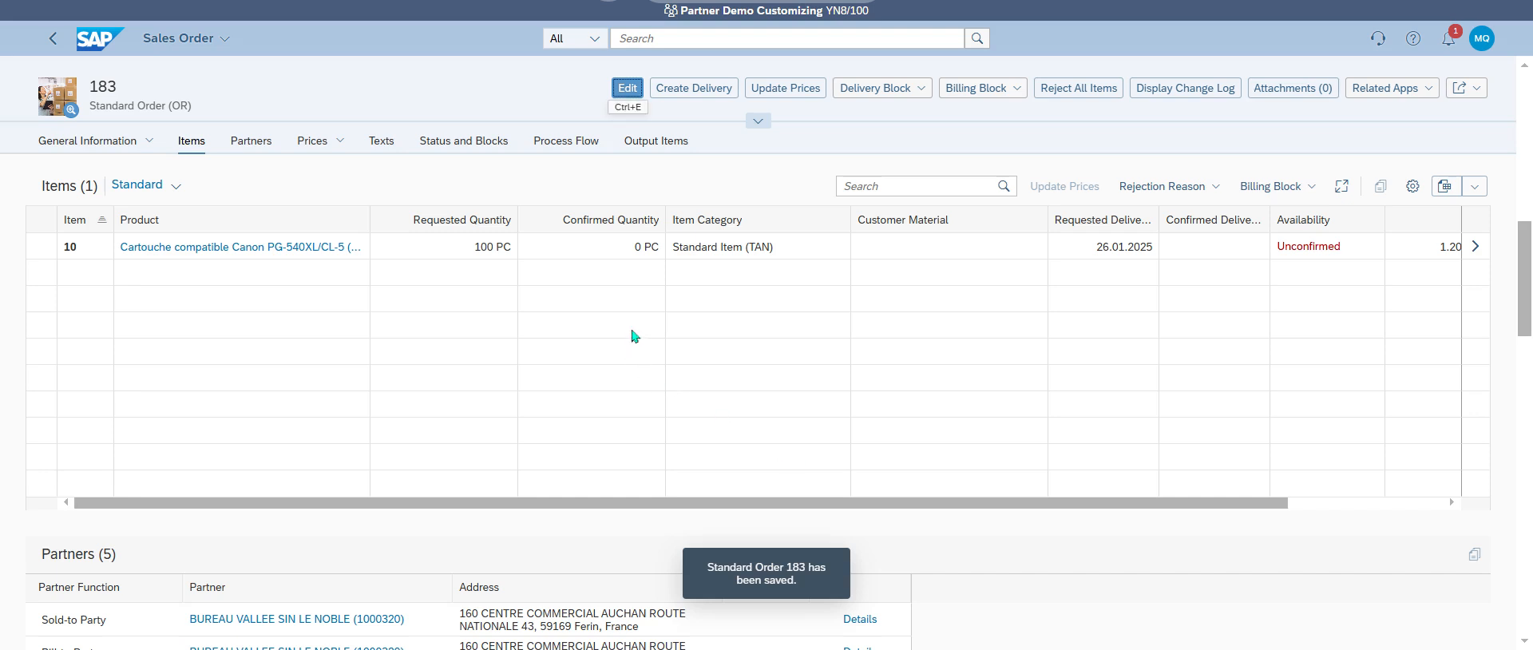
Return to the home page, search for "cover" and open the Monitor Material Coverage - Net / Individual Segments app
left_click(98, 40)
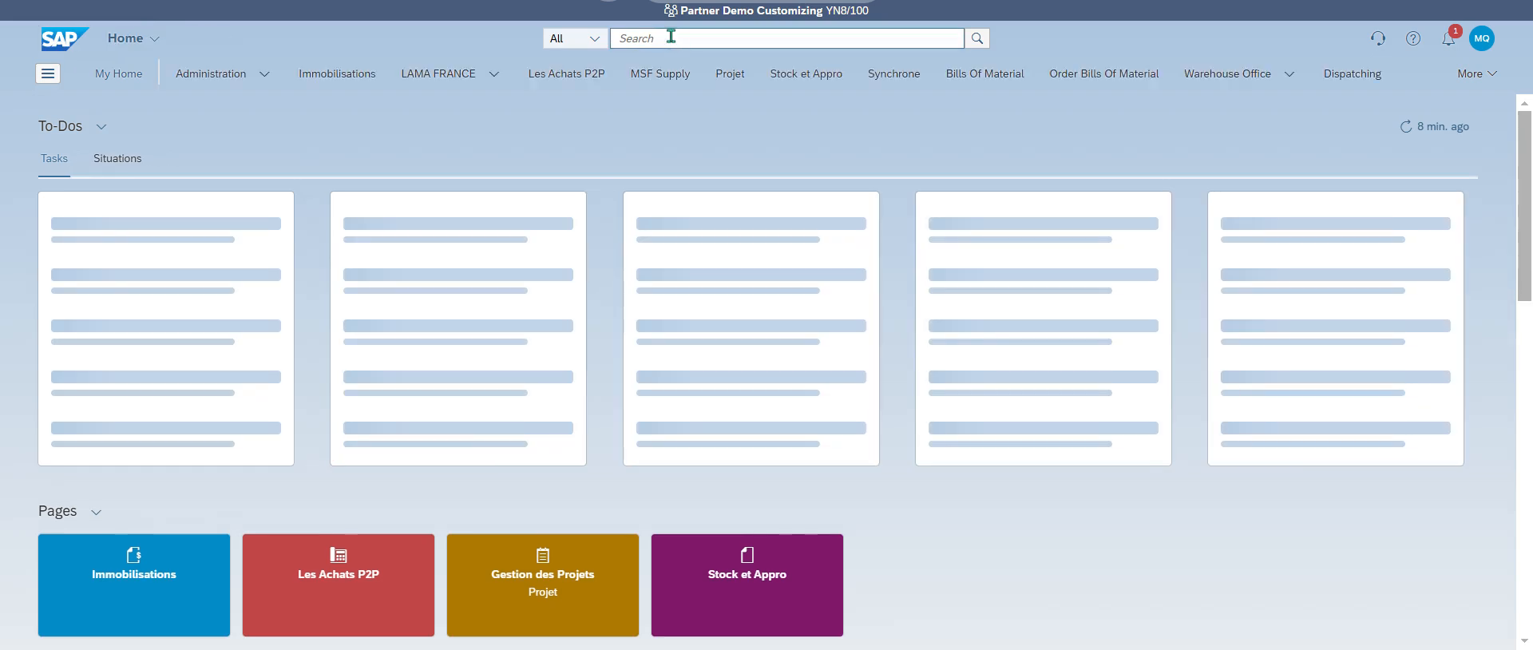
left_click(671, 37)
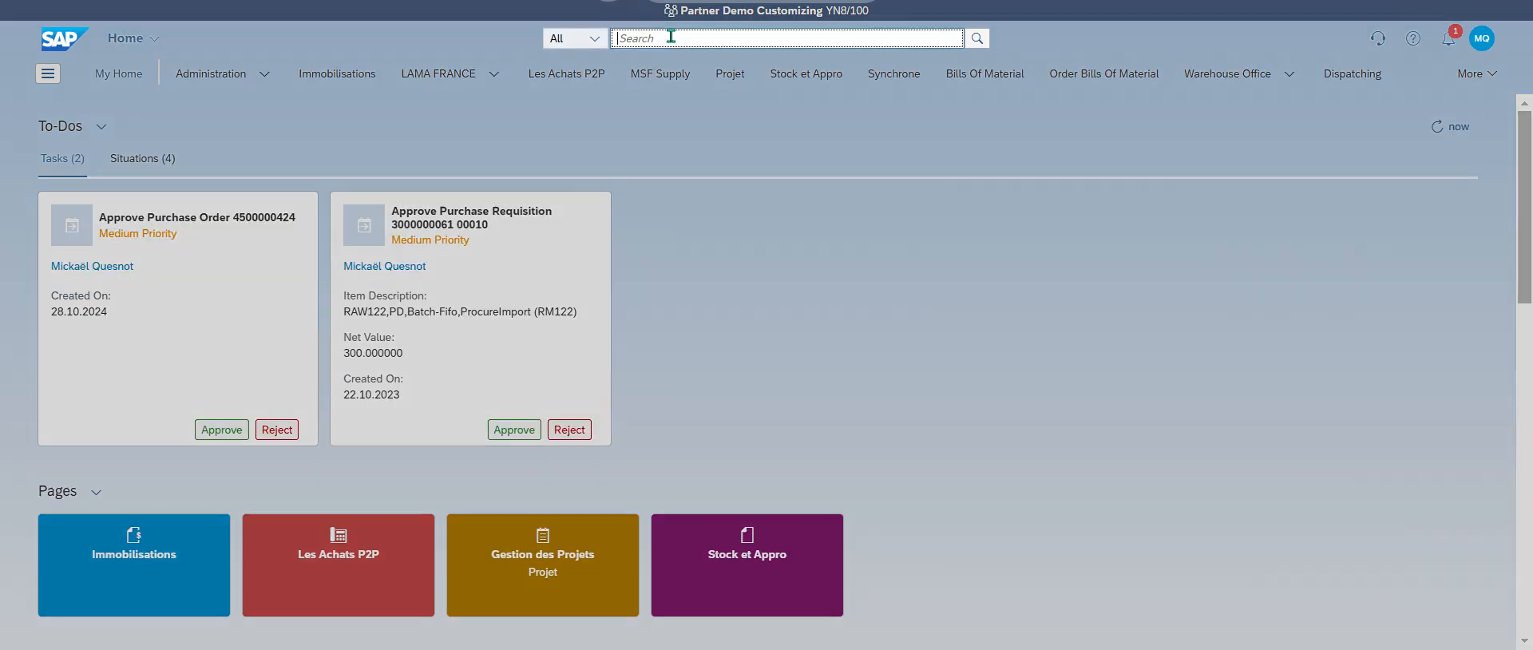
type("cover")
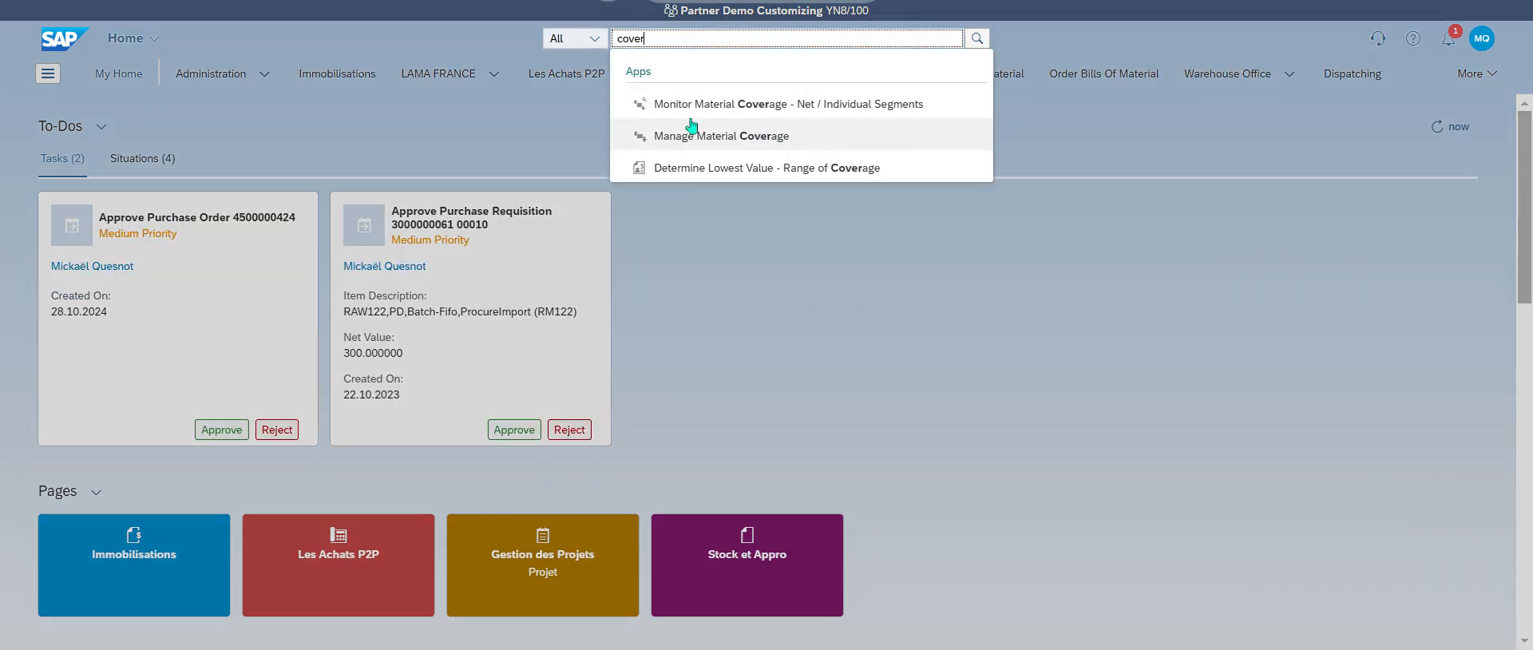
left_click(815, 106)
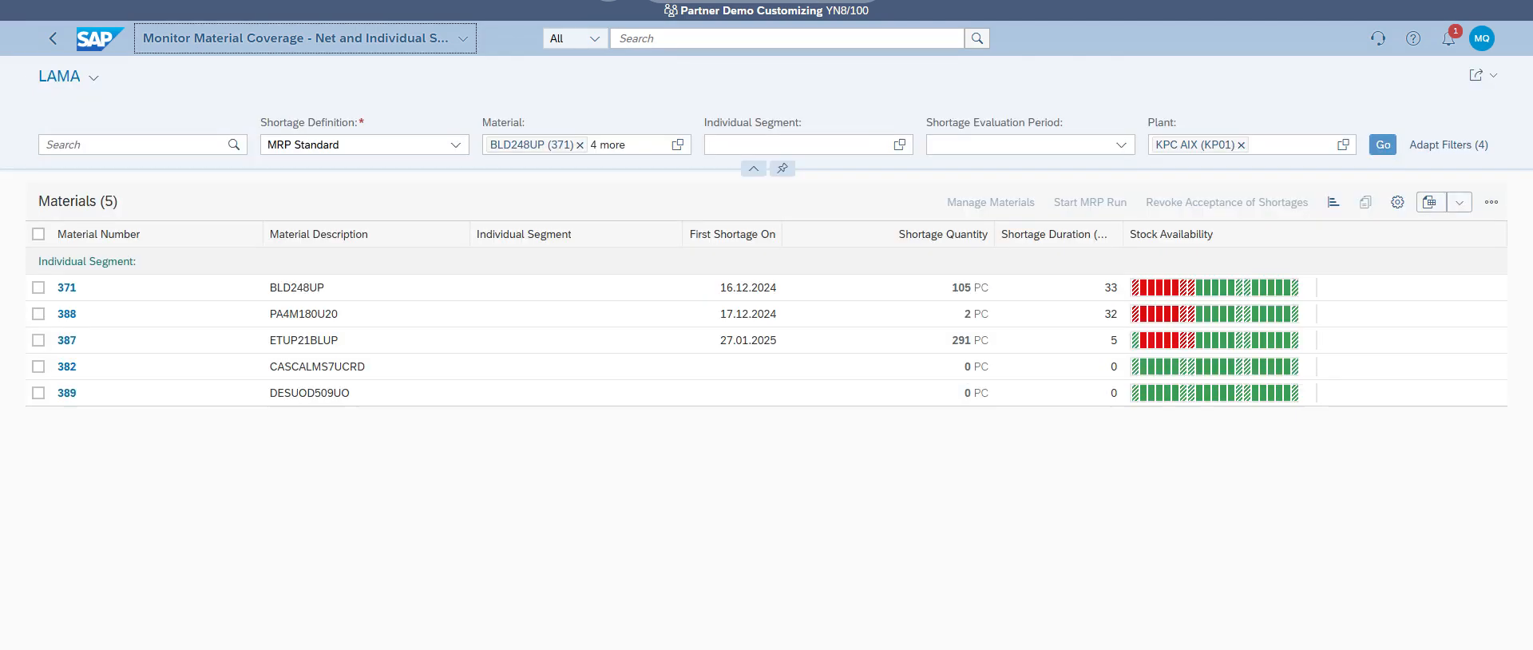
Switch the material coverage list to the Standard view and filter it by material 404
left_click(93, 76)
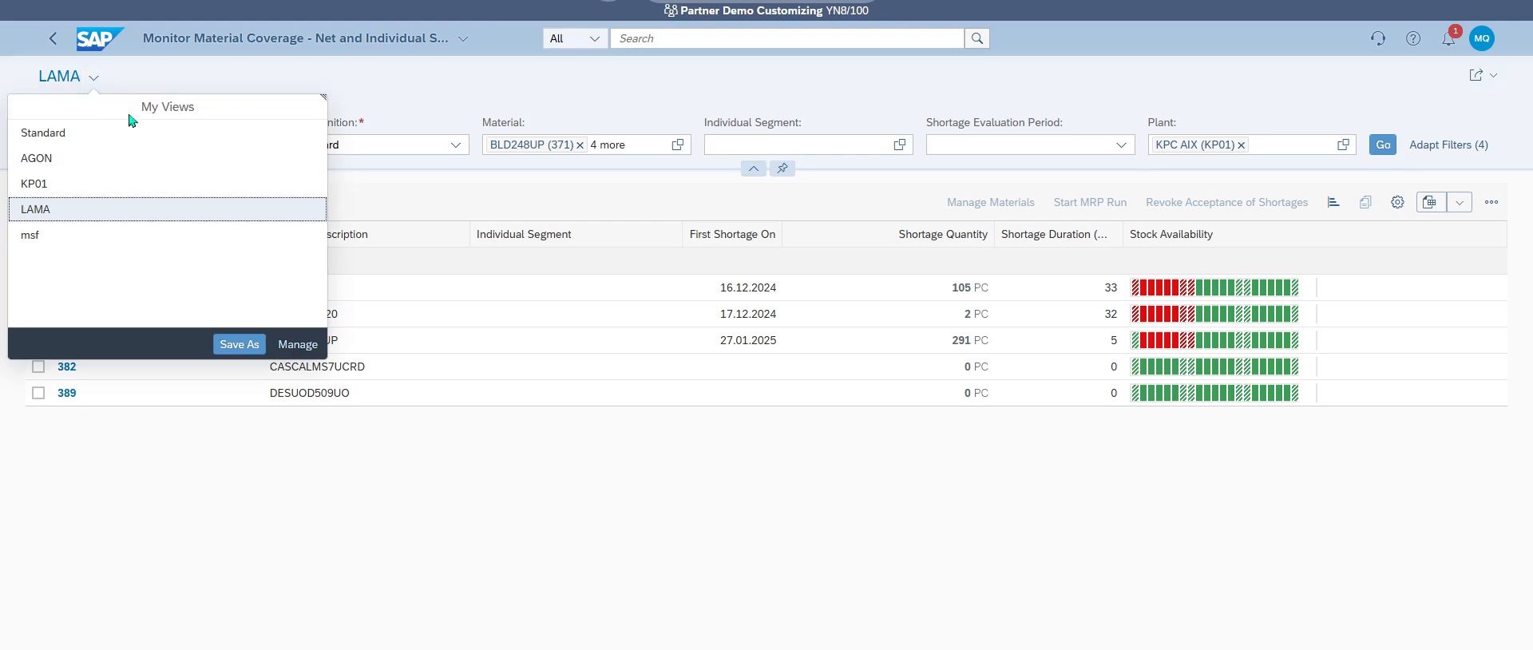
left_click(101, 135)
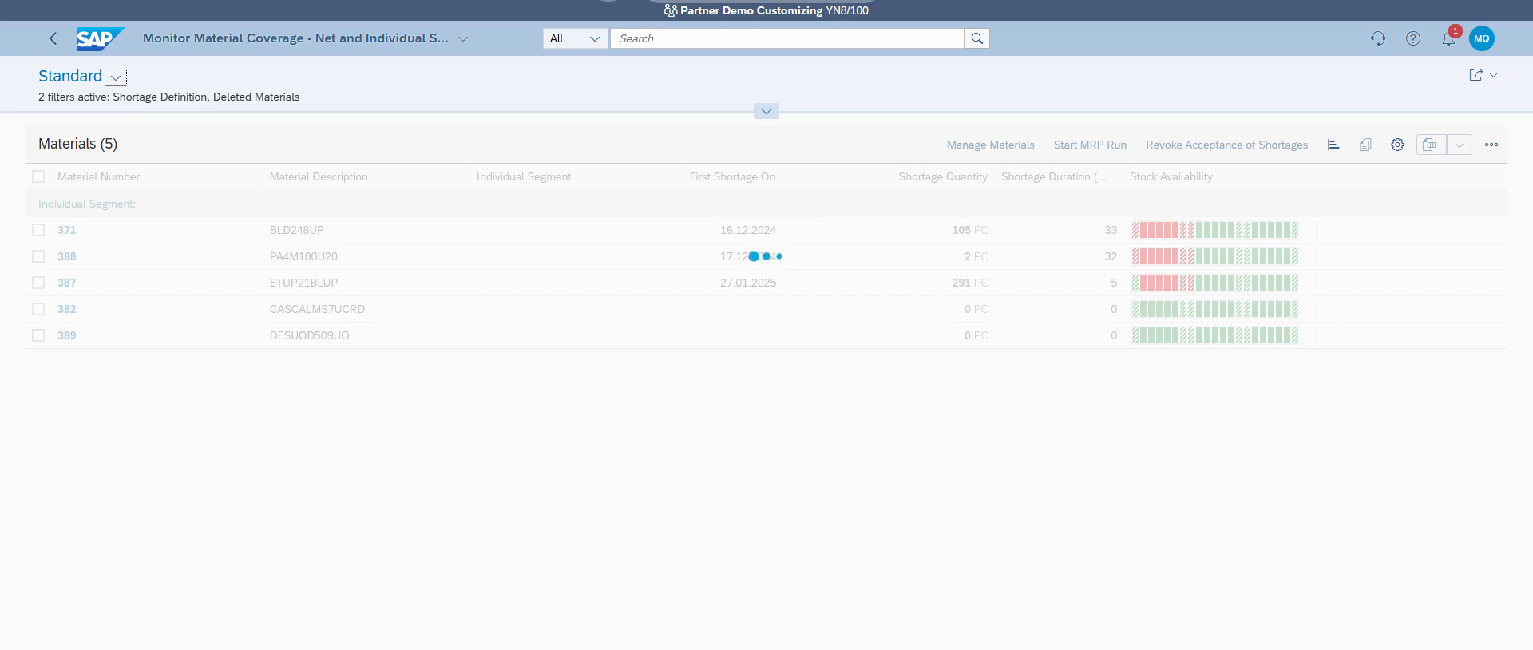
left_click(760, 112)
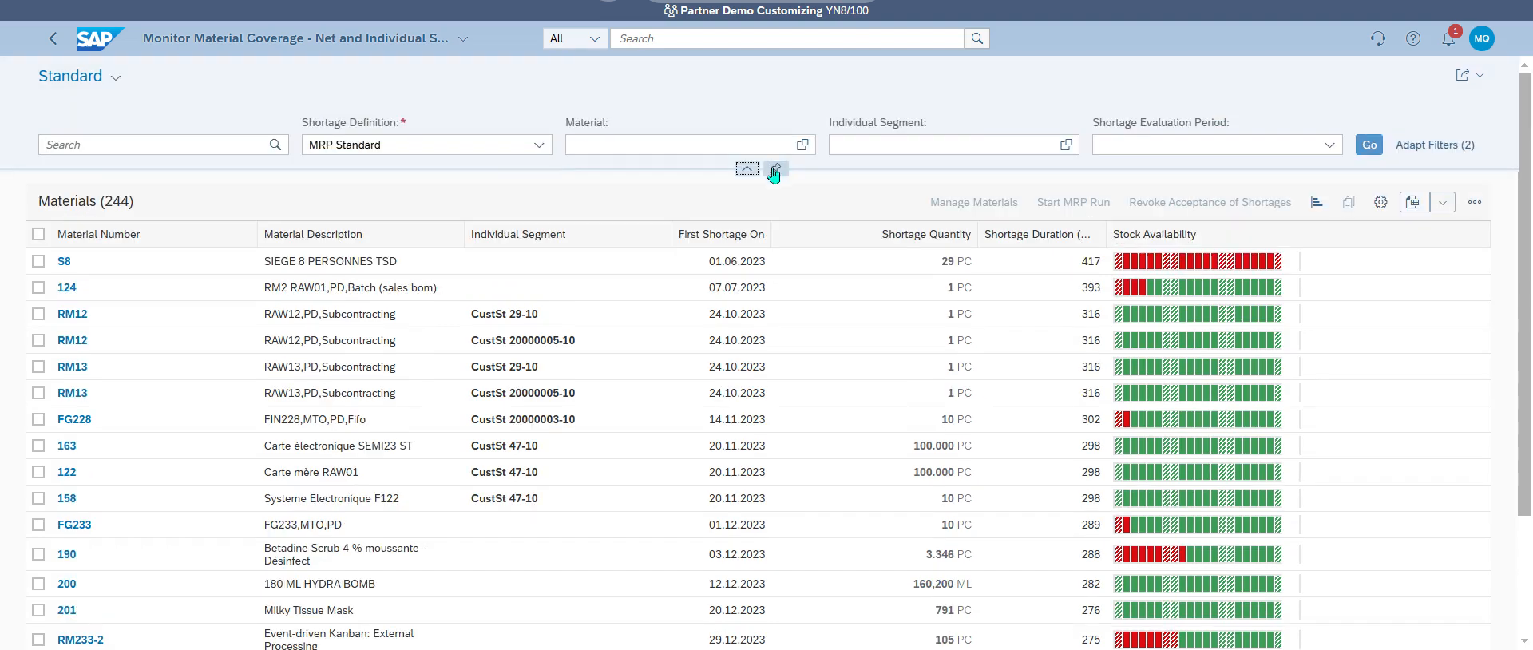
left_click(643, 147)
type("404")
key("Return")
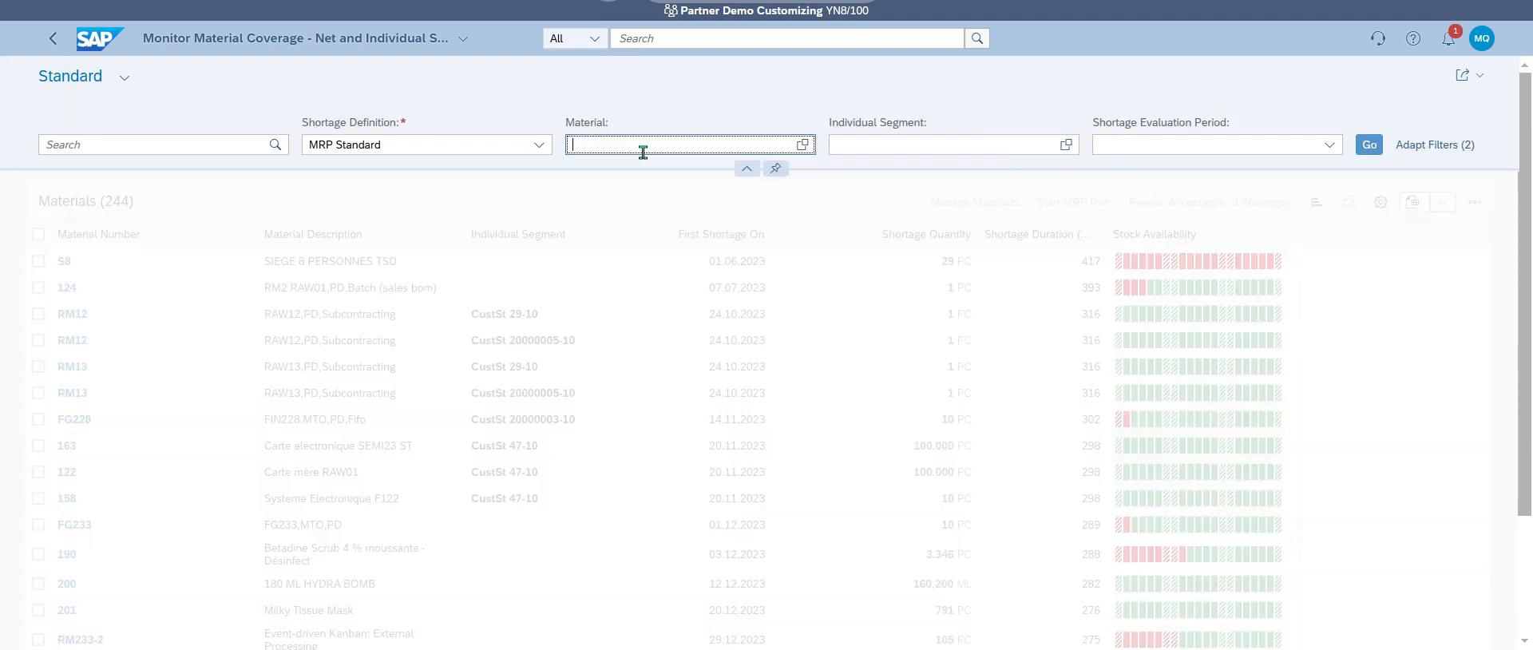
Apply the material filter and inspect the dated stock availability of material 404
left_click(1370, 145)
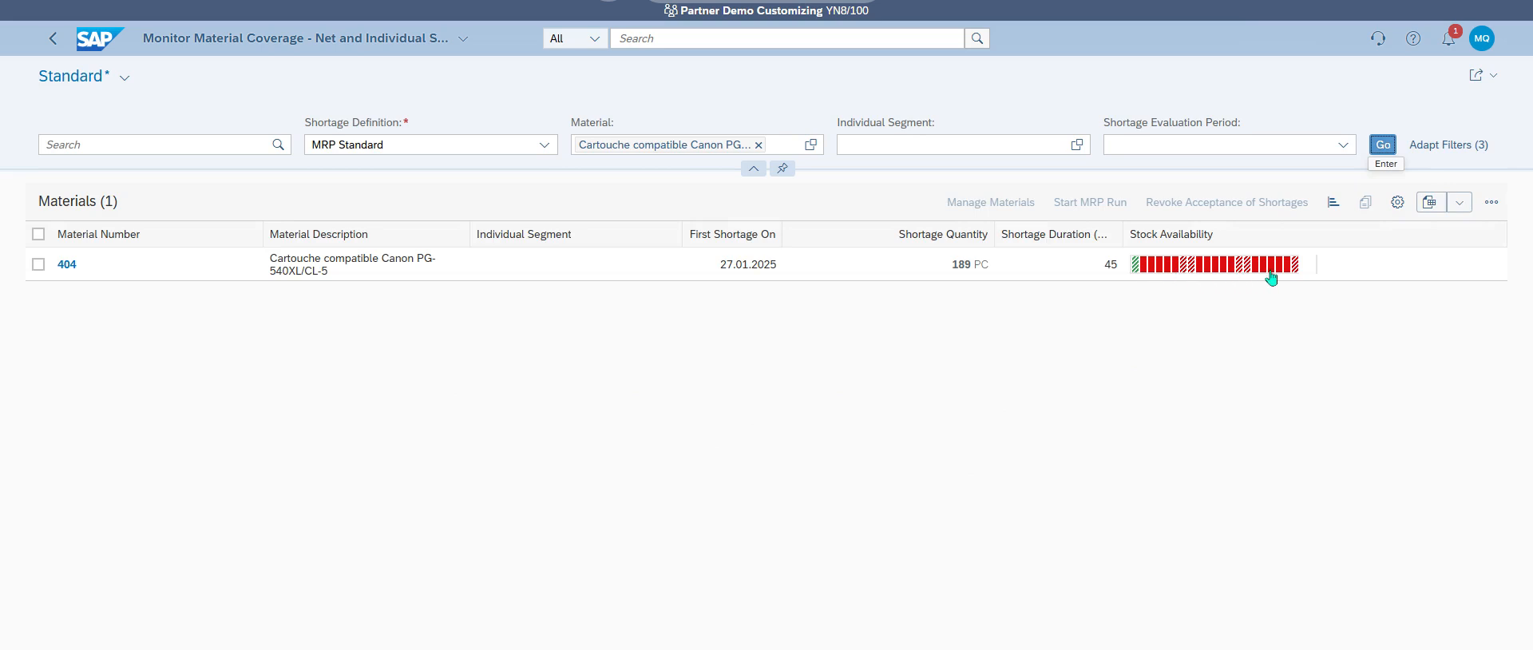
left_click(1147, 275)
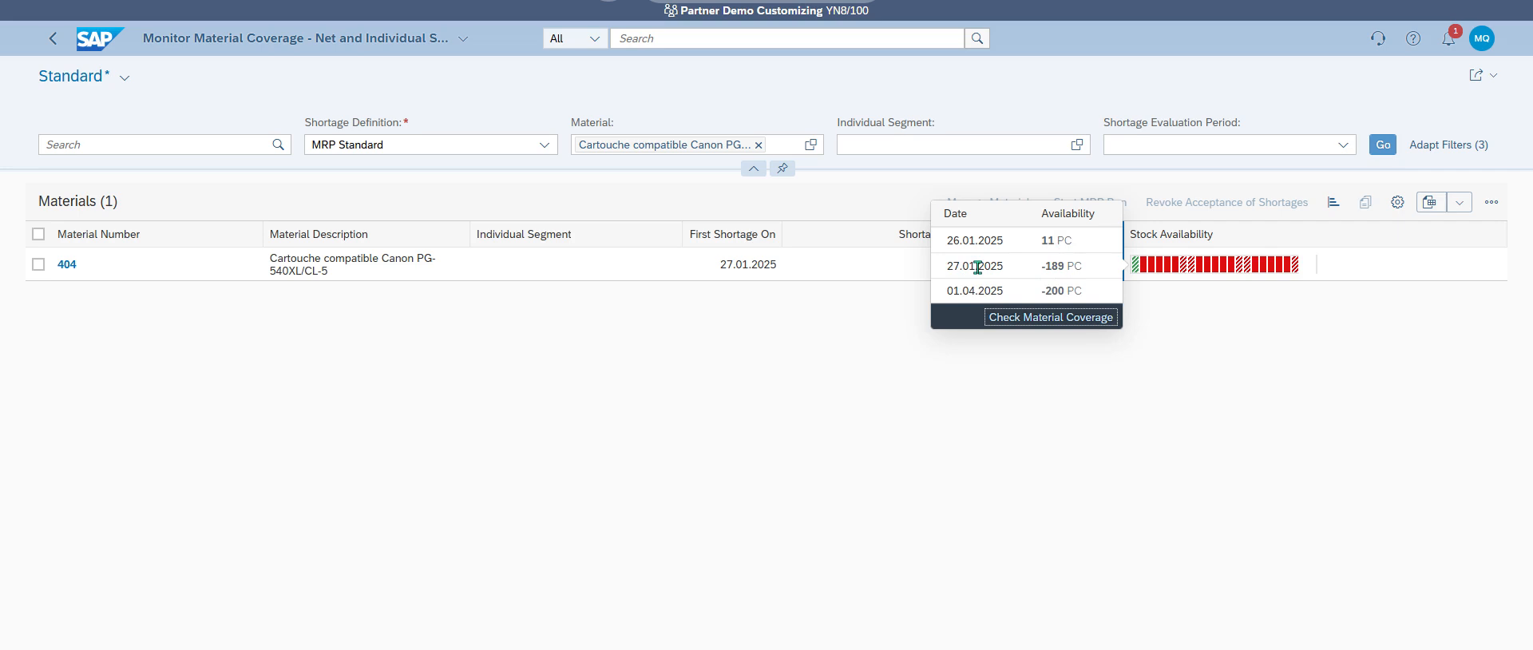
left_click_drag(1042, 266, 1083, 264)
left_click(875, 400)
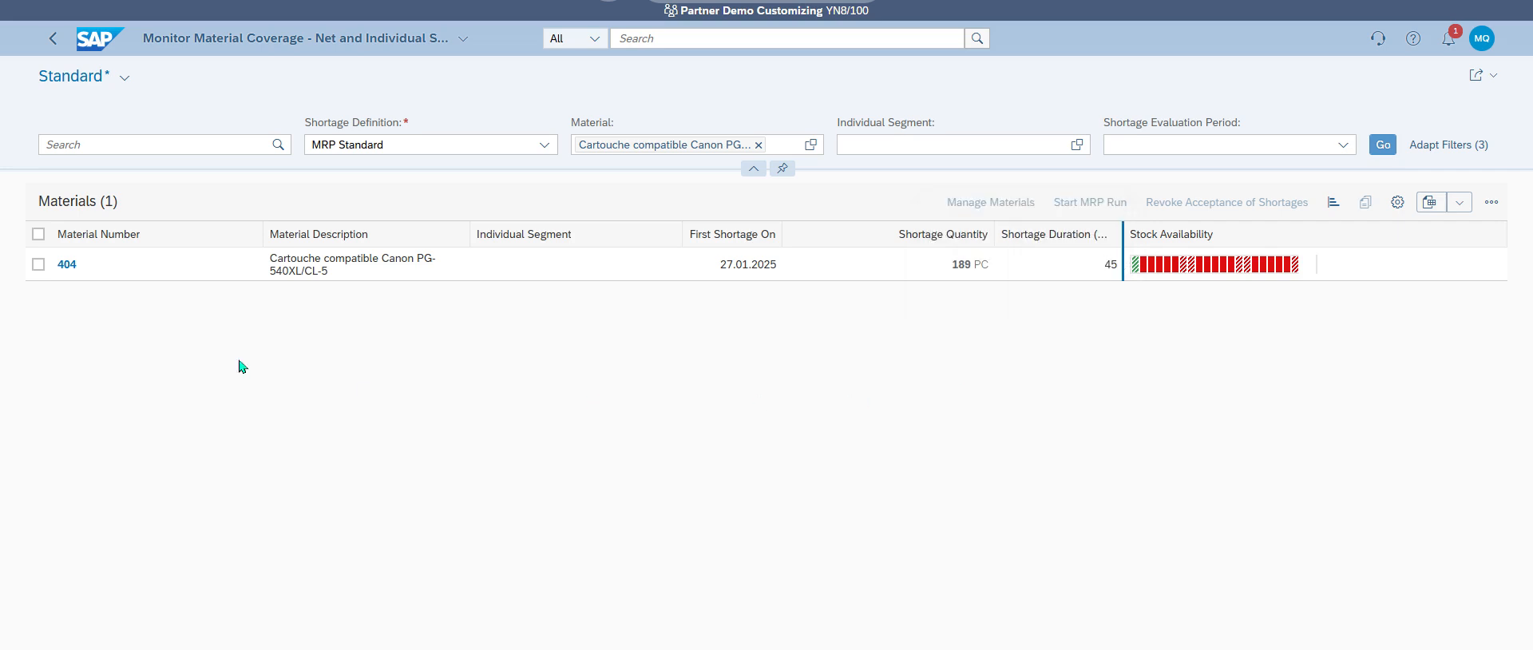
Open material 404 in Manage Material Coverage and review its stock/requirements list
left_click(38, 265)
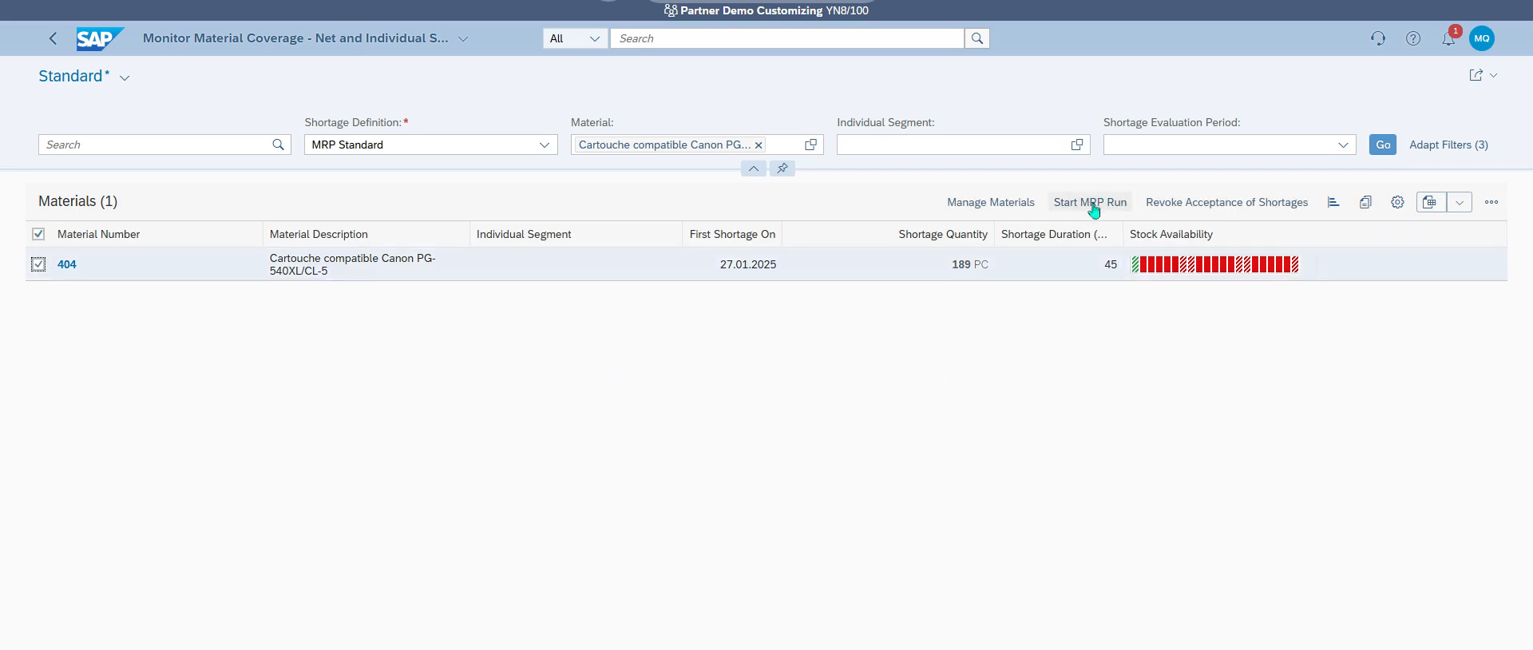
left_click(990, 203)
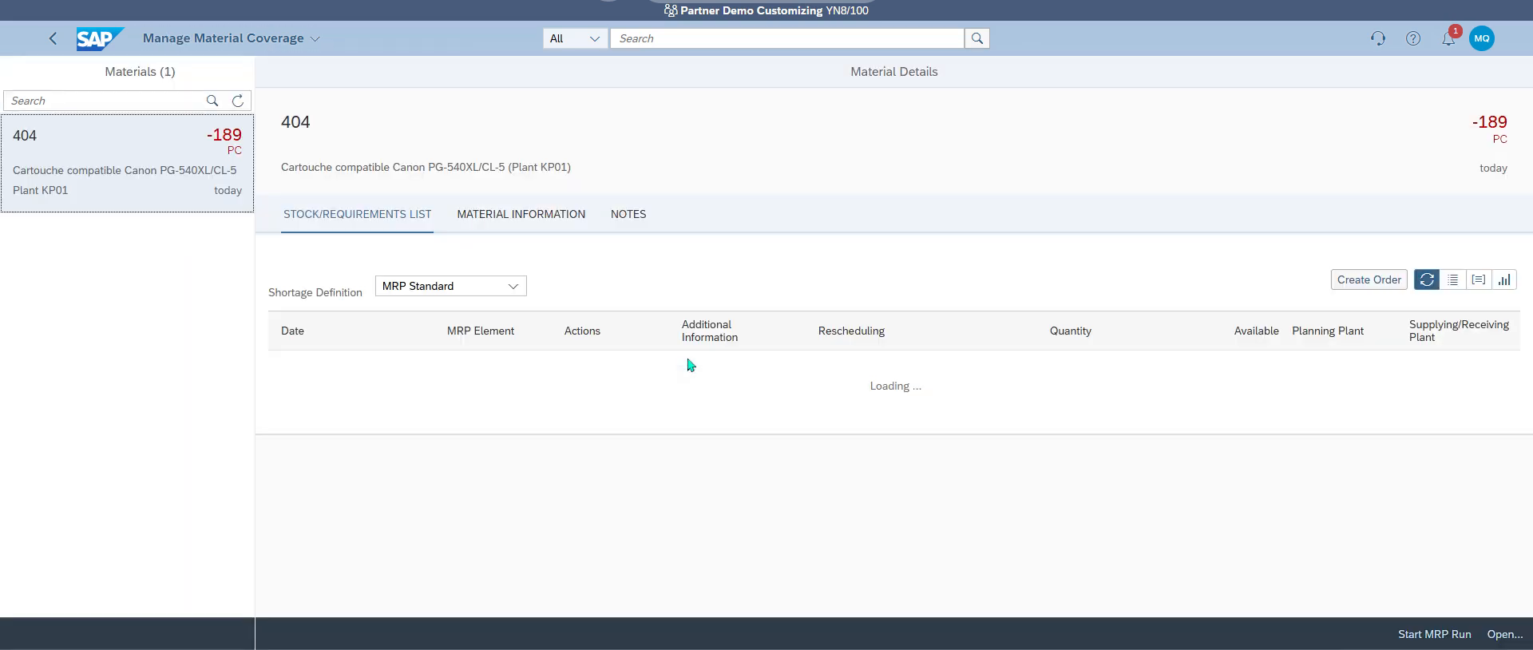
scroll(1052, 414, "down", 1)
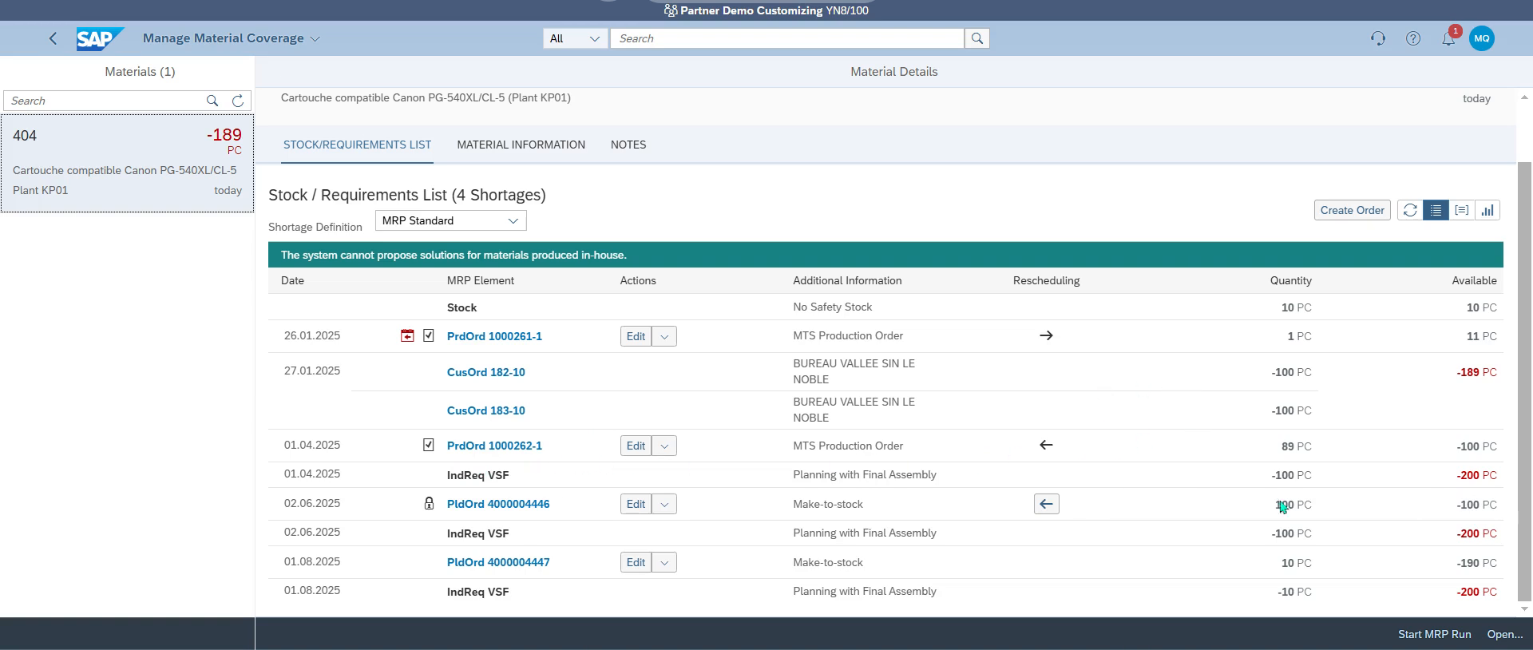
Start an MRP run for material 404 and review the refreshed stock/requirements list
left_click(1434, 635)
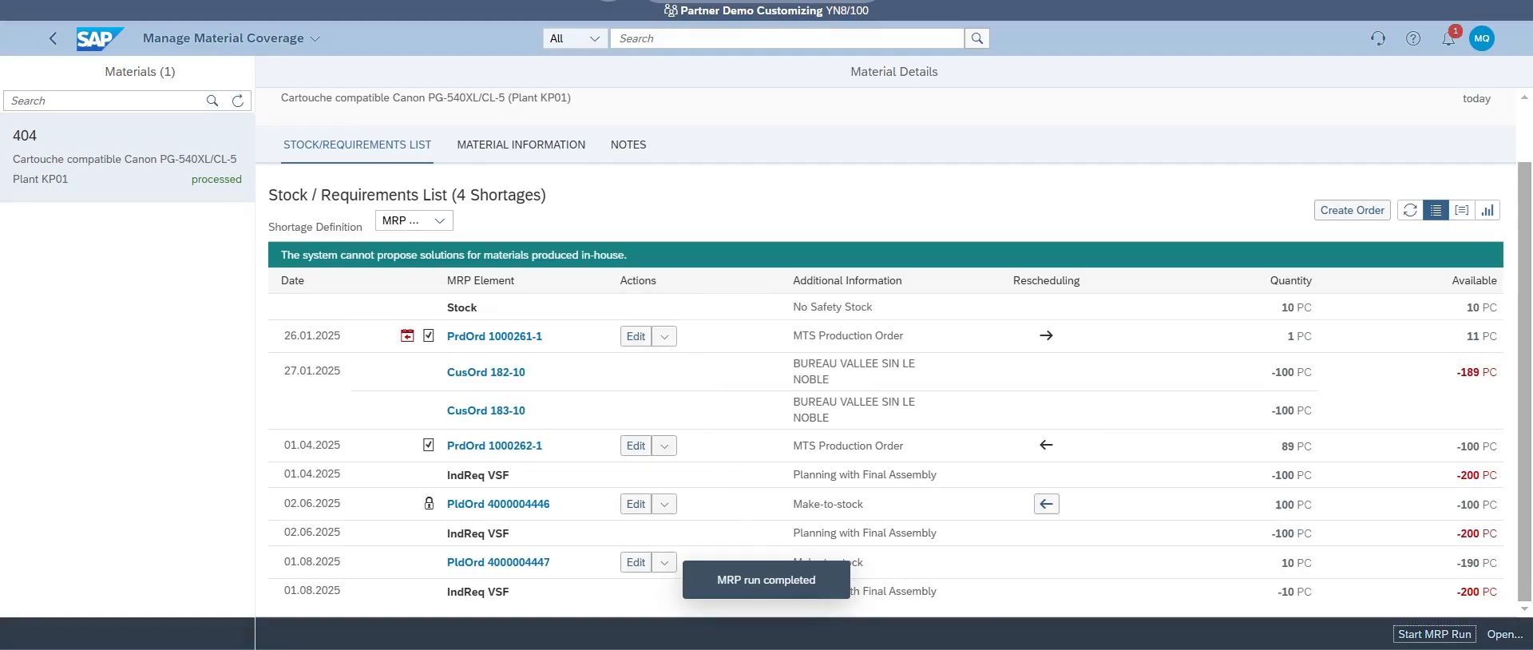
scroll(1049, 385, "down", 1)
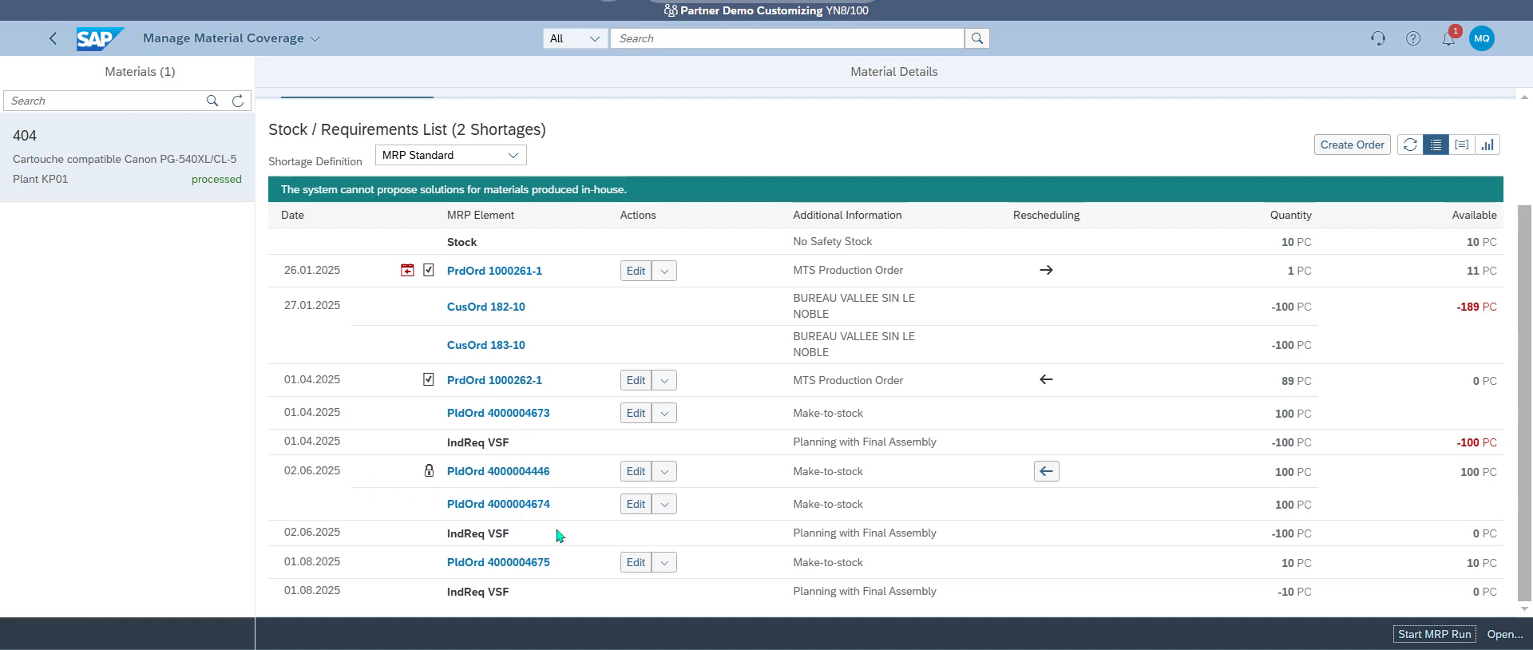
scroll(1098, 353, "up", 3)
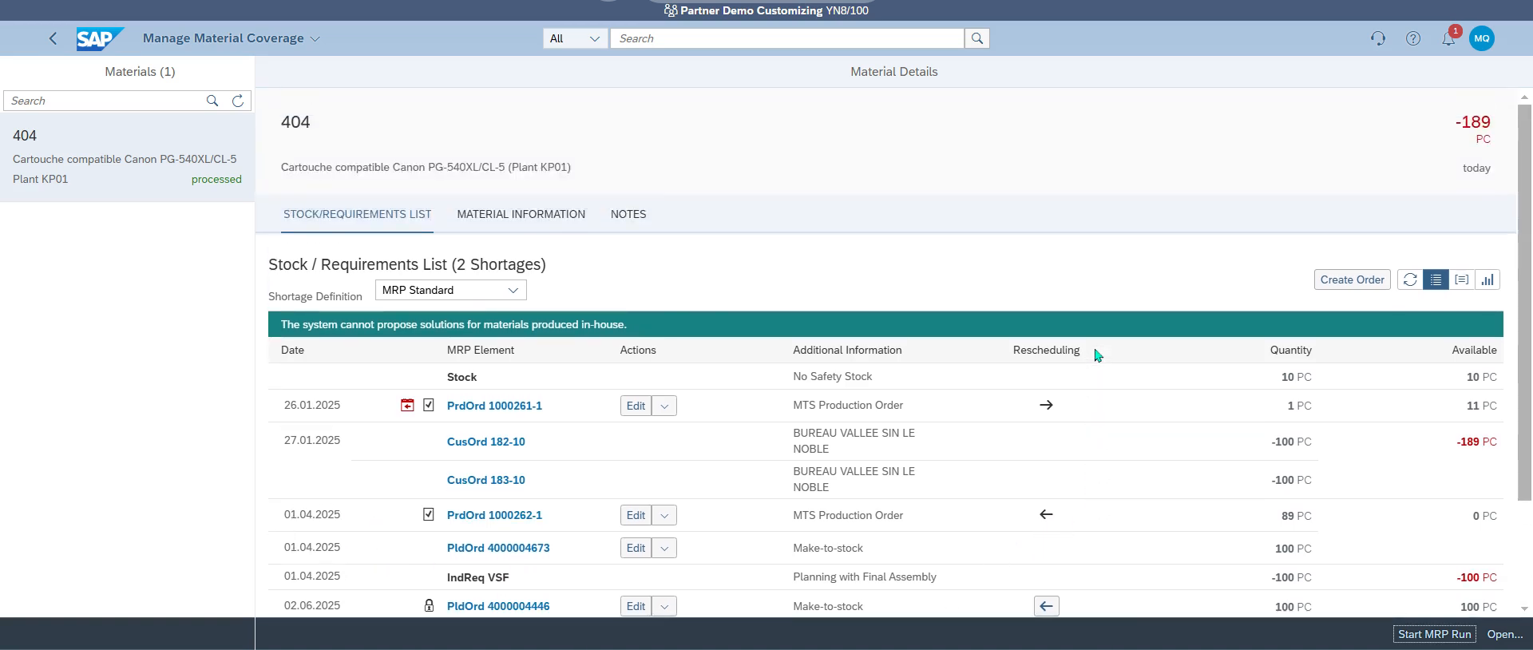
Return to the home page, open the Manage Stock app and display material 404 for plant KPC AIX (KP01)
left_click(92, 41)
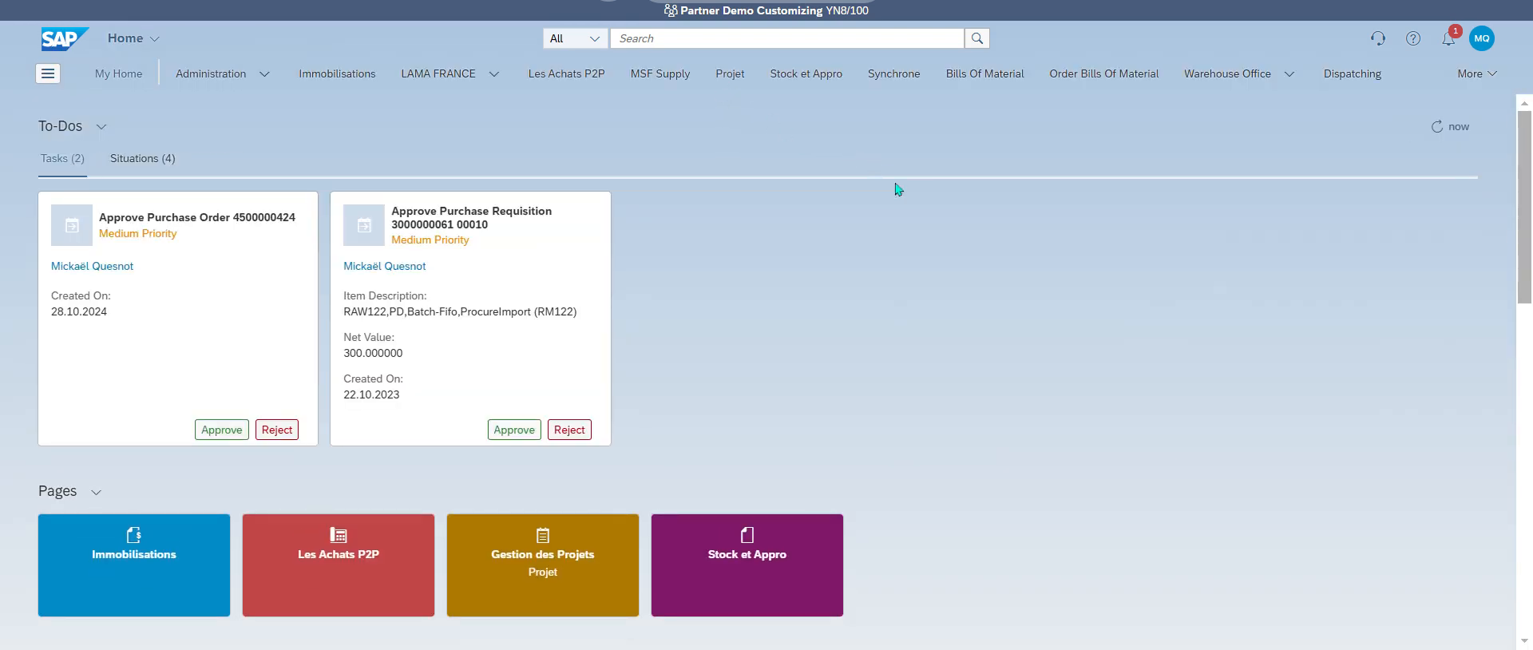
left_click(648, 38)
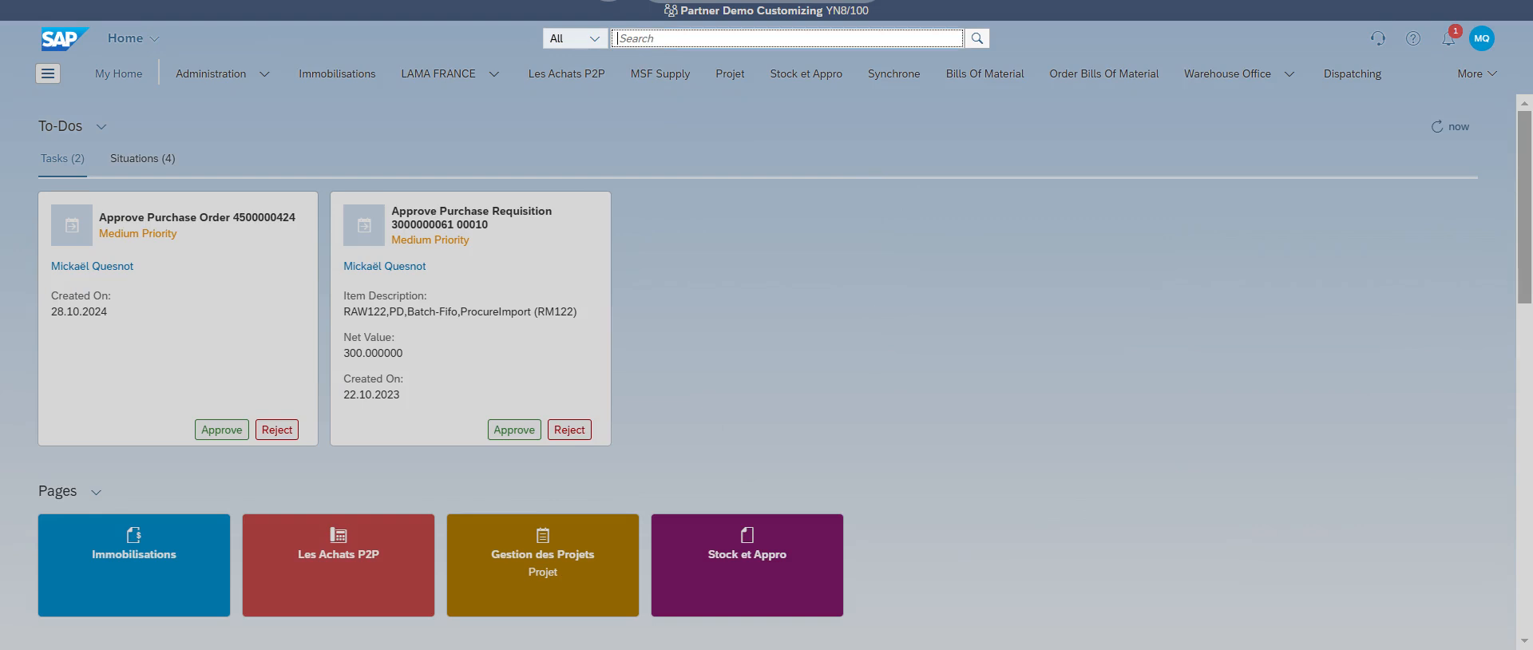
type("manage stock")
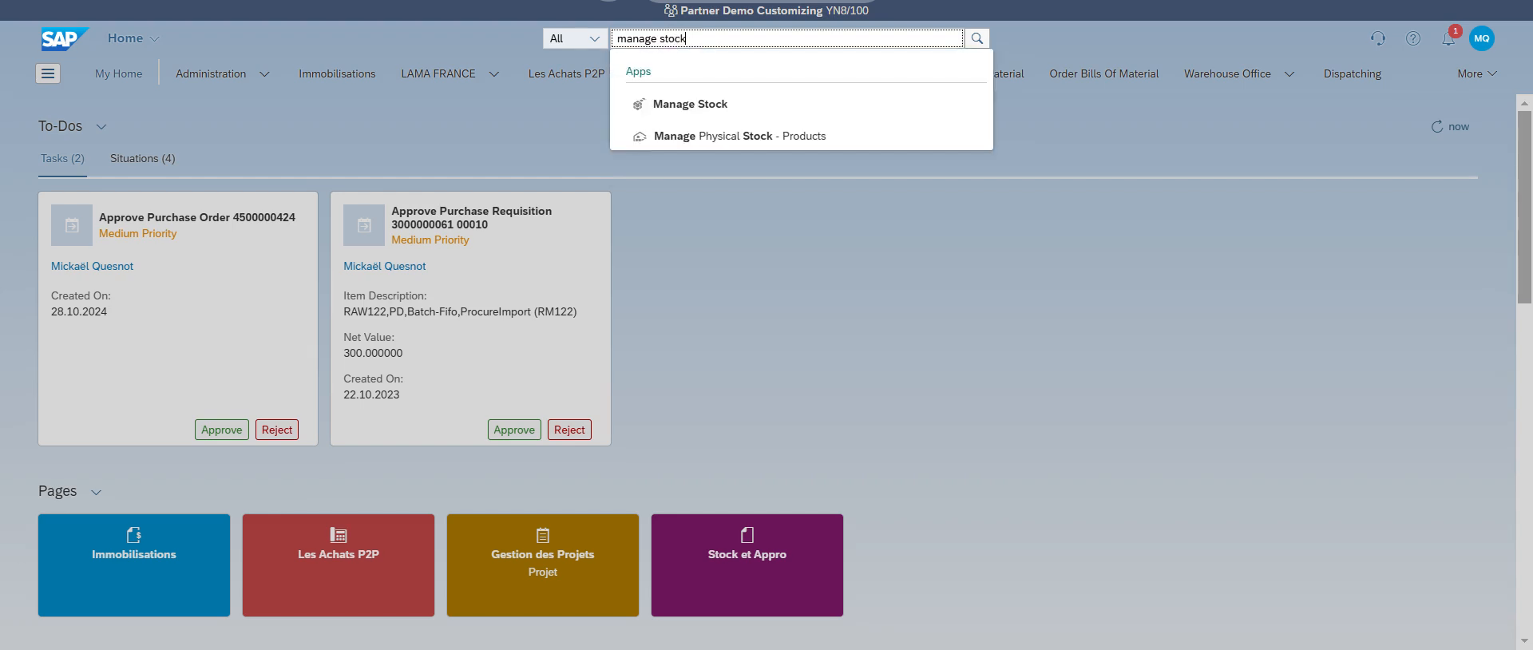
left_click(722, 108)
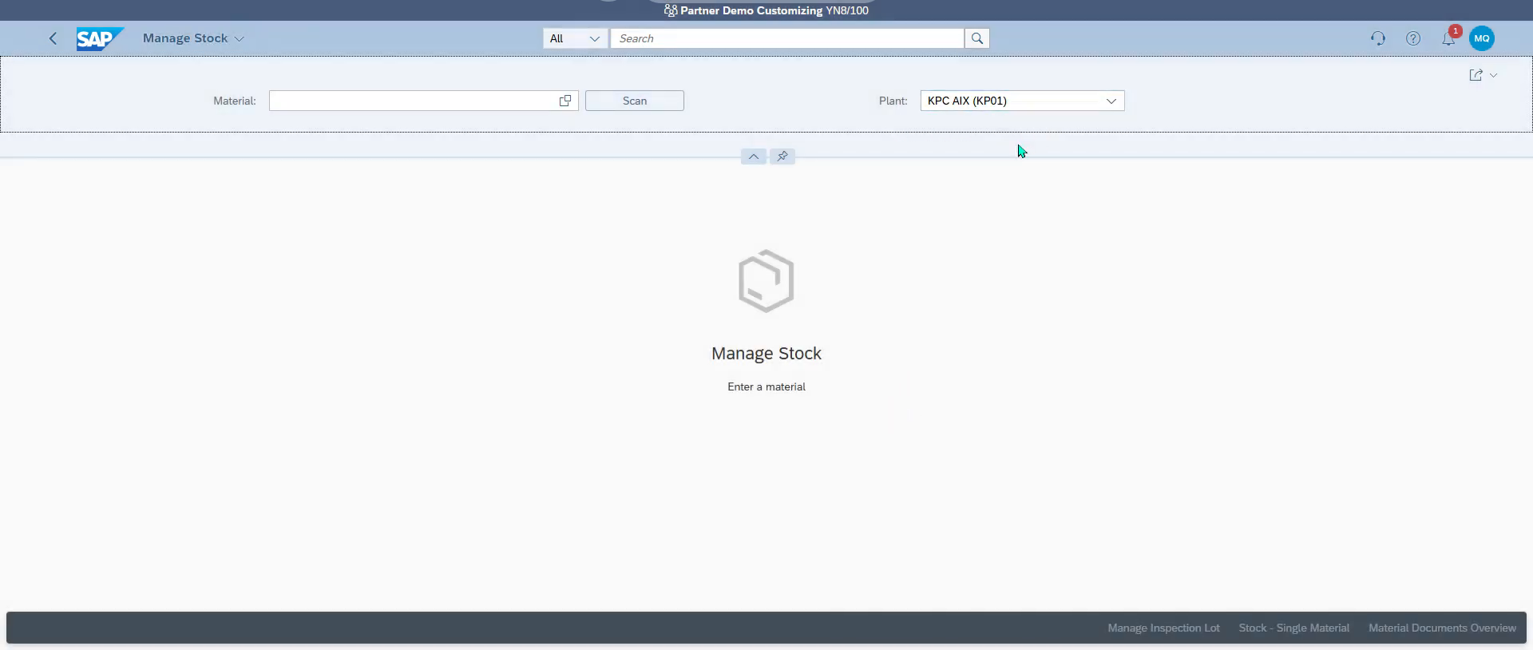
left_click(377, 97)
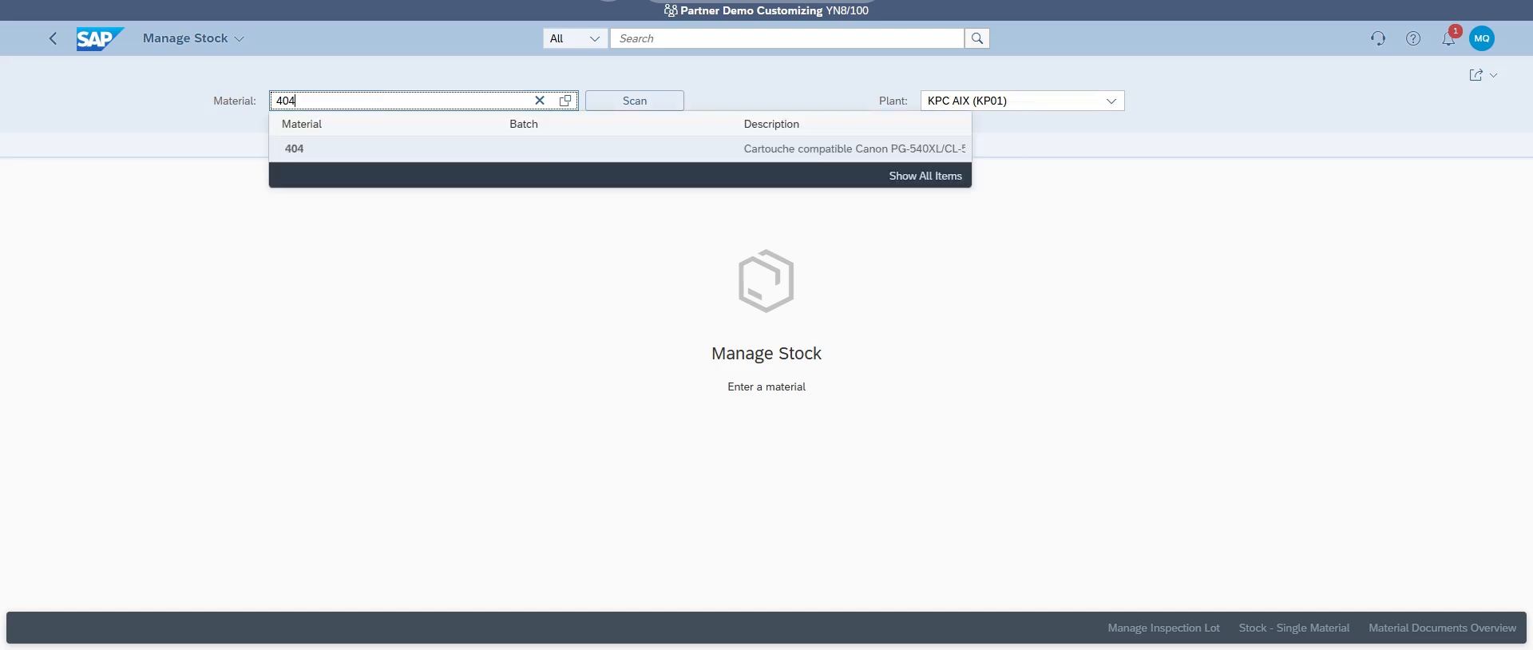
left_click(733, 147)
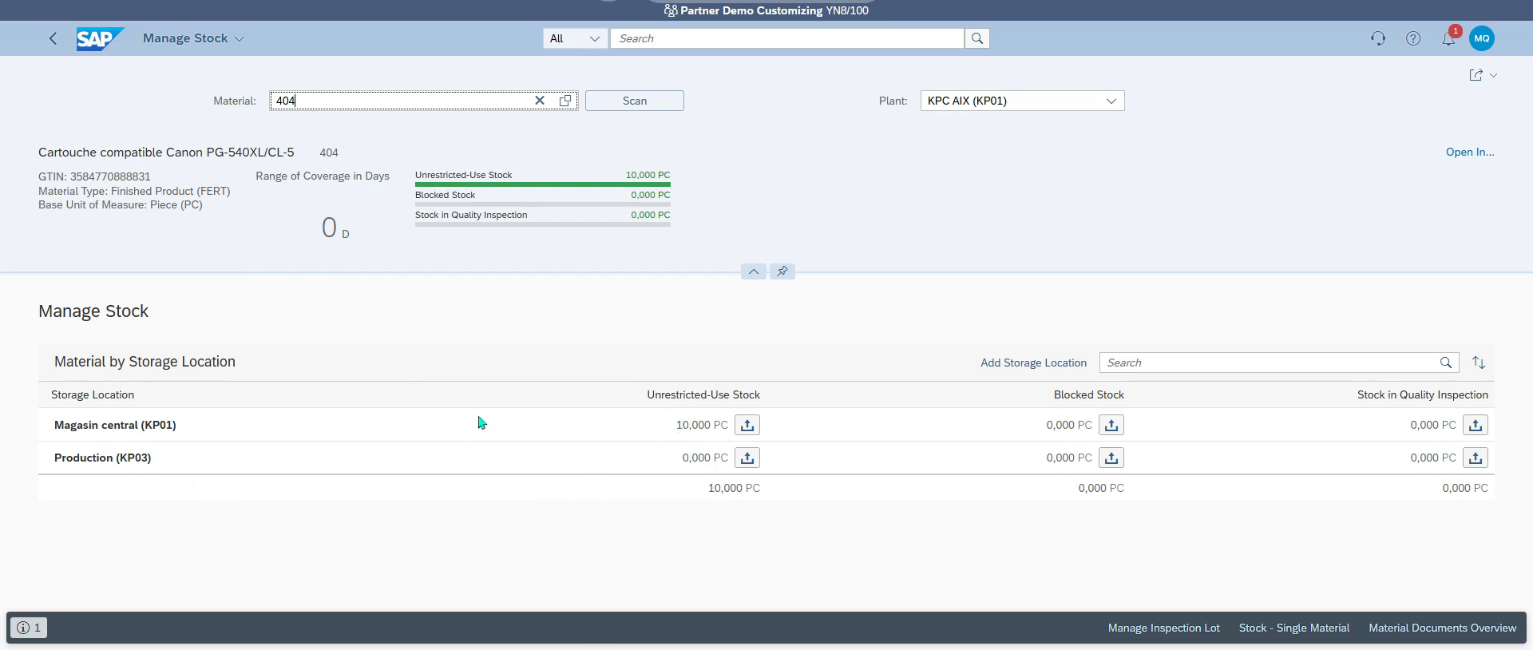
Start an initial entry of 200 PC of unrestricted-use stock in storage location Magasin central (KP01)
left_click(747, 425)
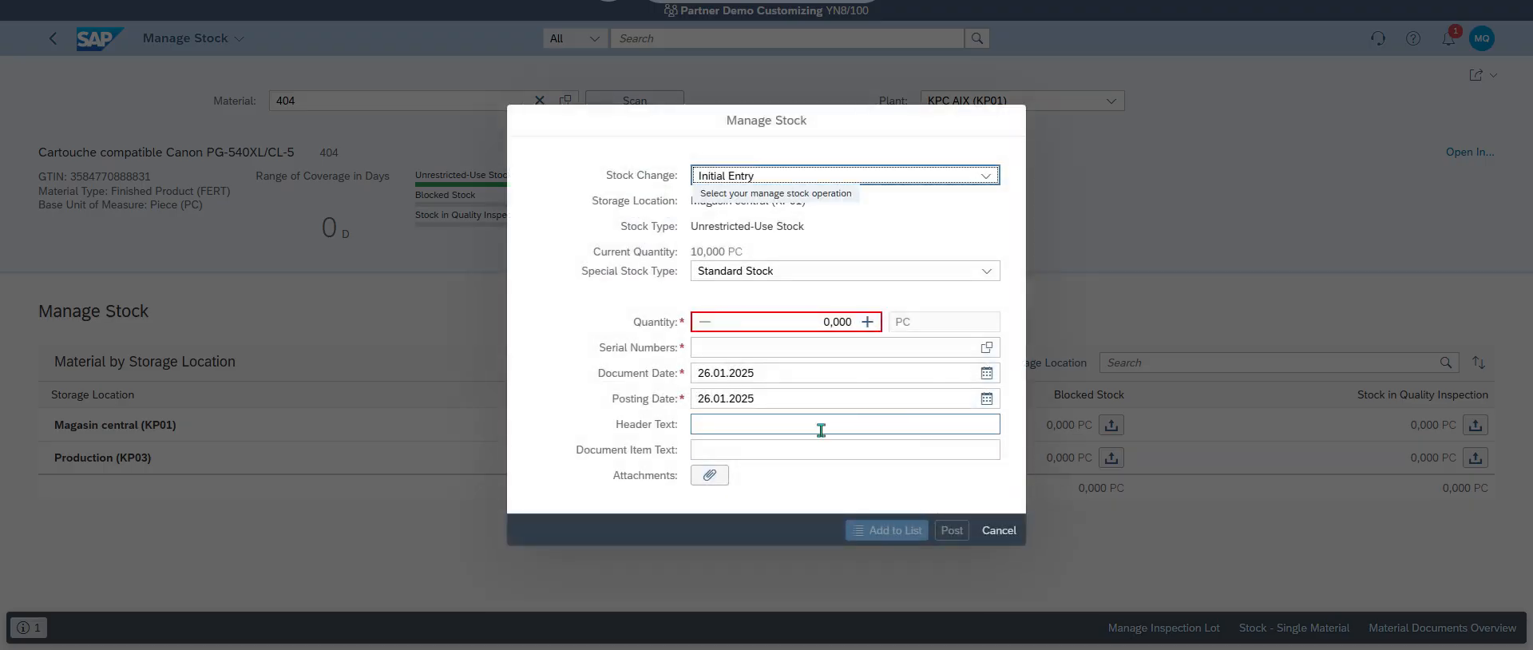
left_click(814, 322)
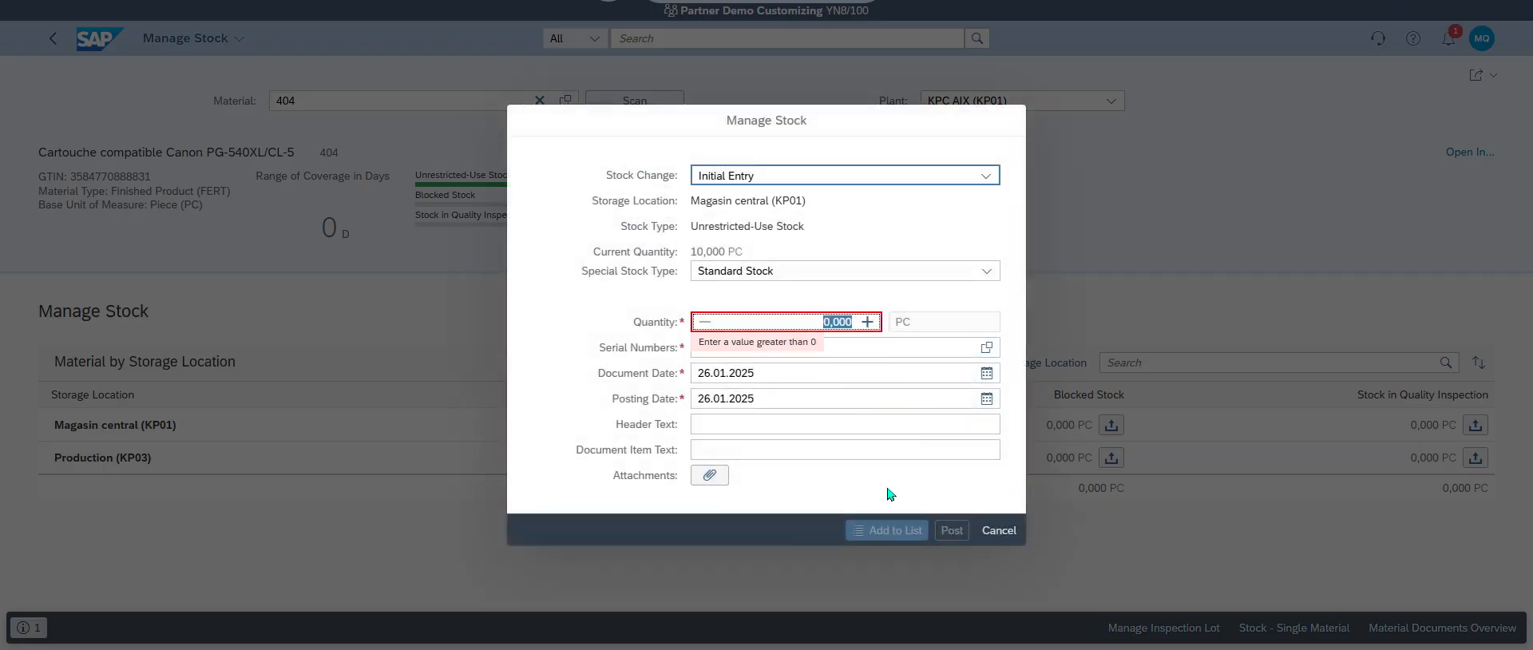
type("2")
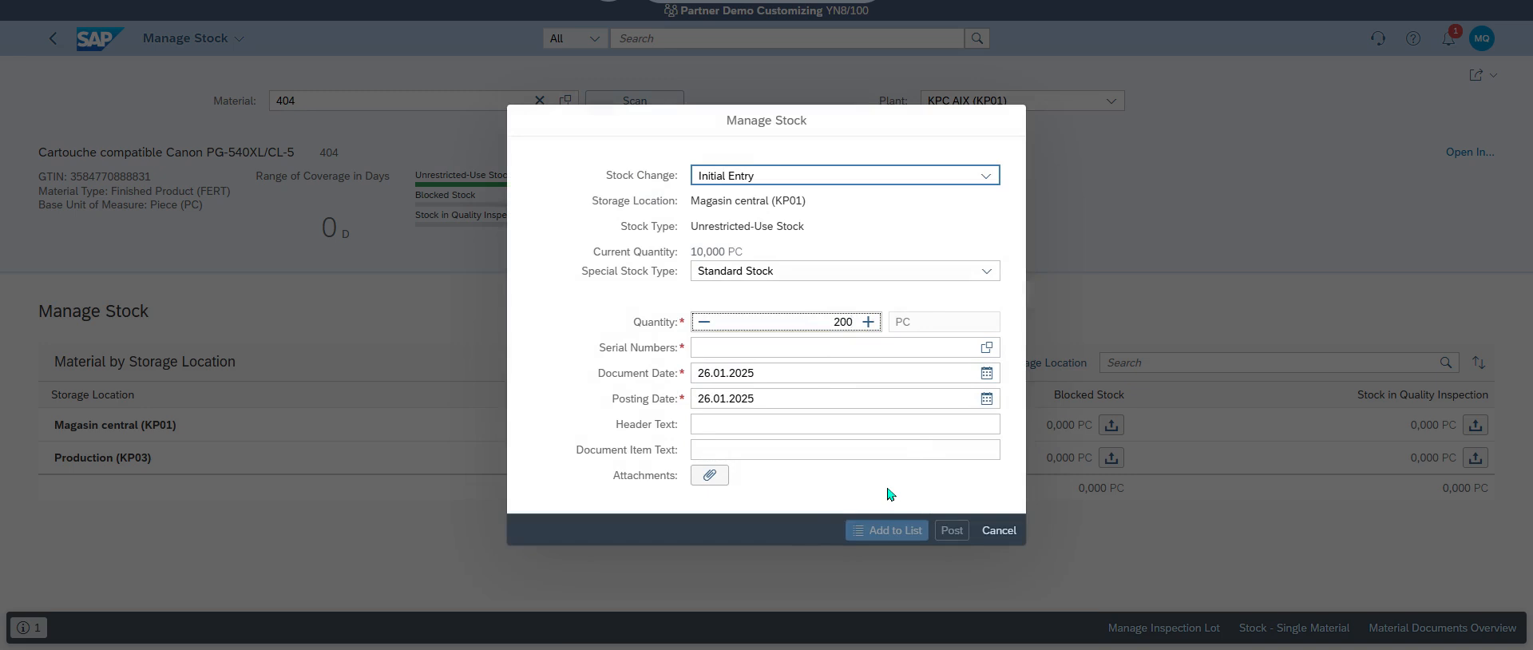
key("Tab")
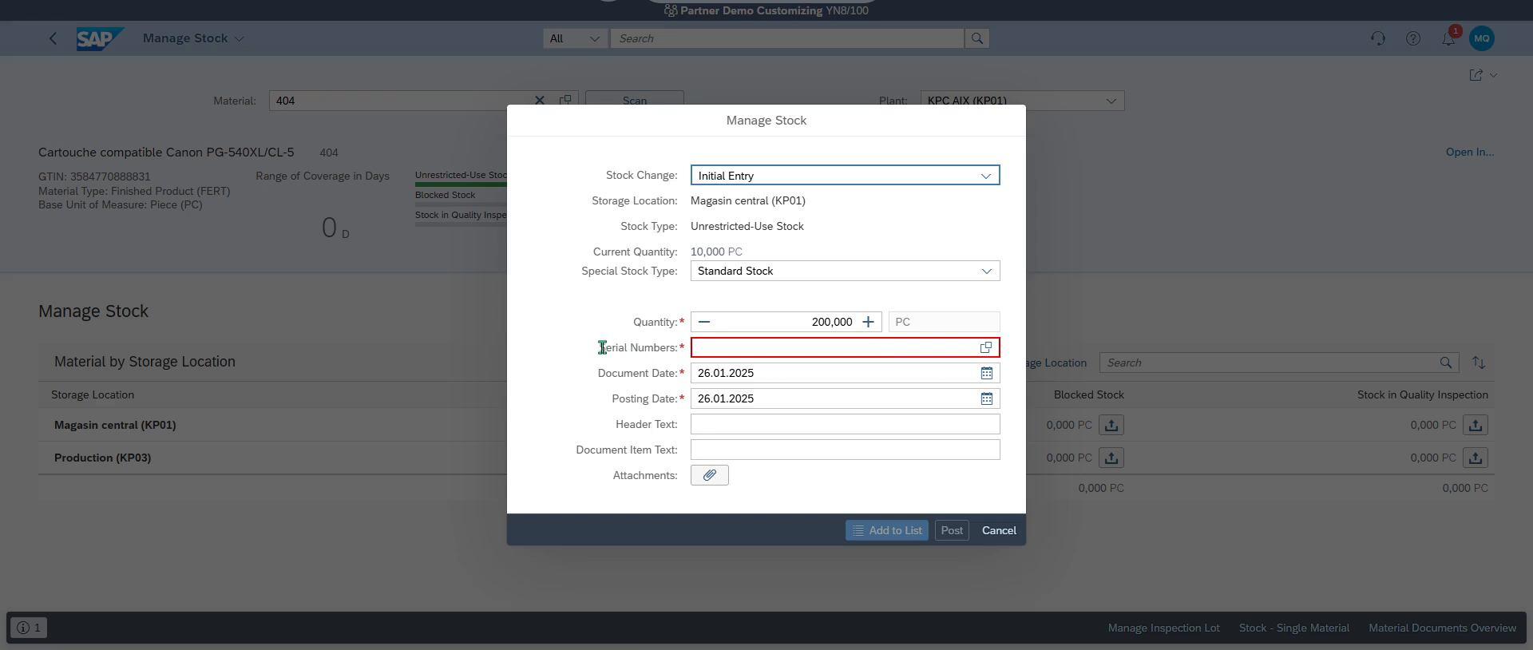
Set the serial numbers to Auto-Create and post the stock entry for material 404
left_click_drag(602, 348, 666, 348)
left_click(986, 347)
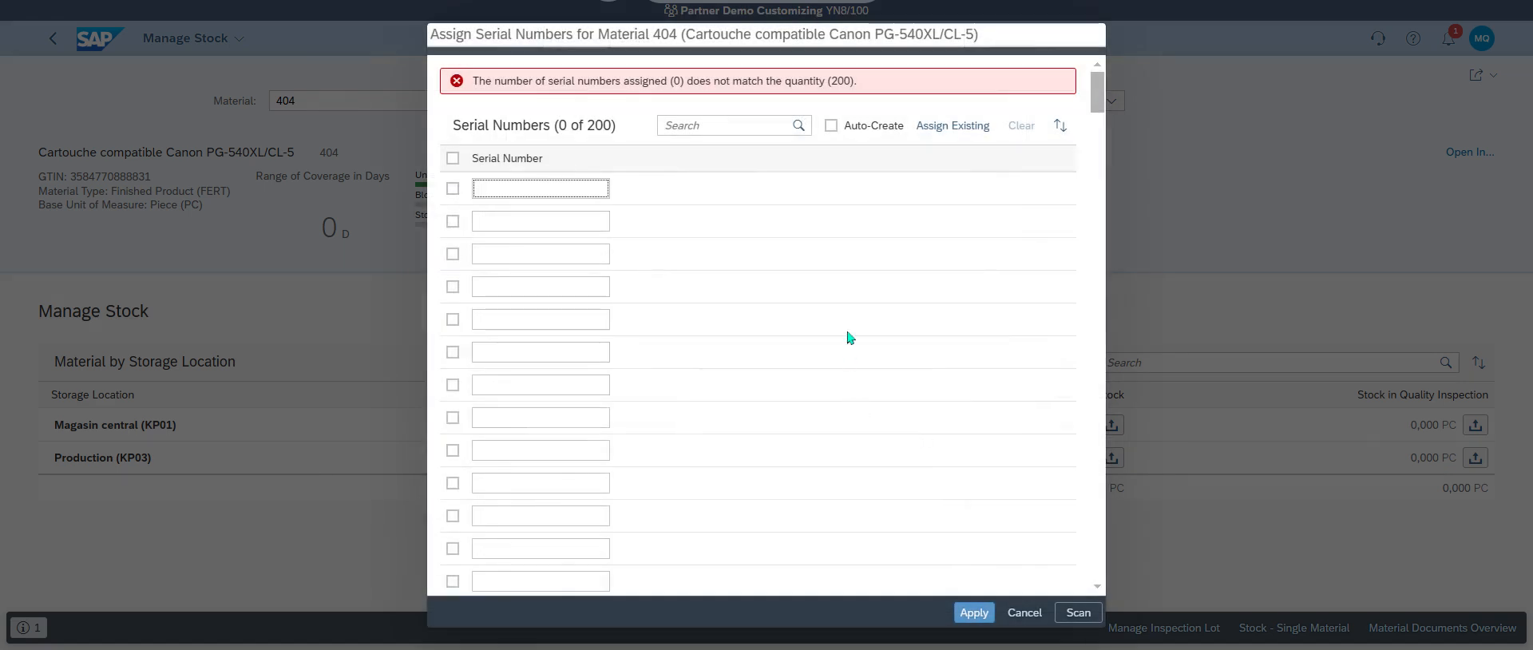
left_click(832, 125)
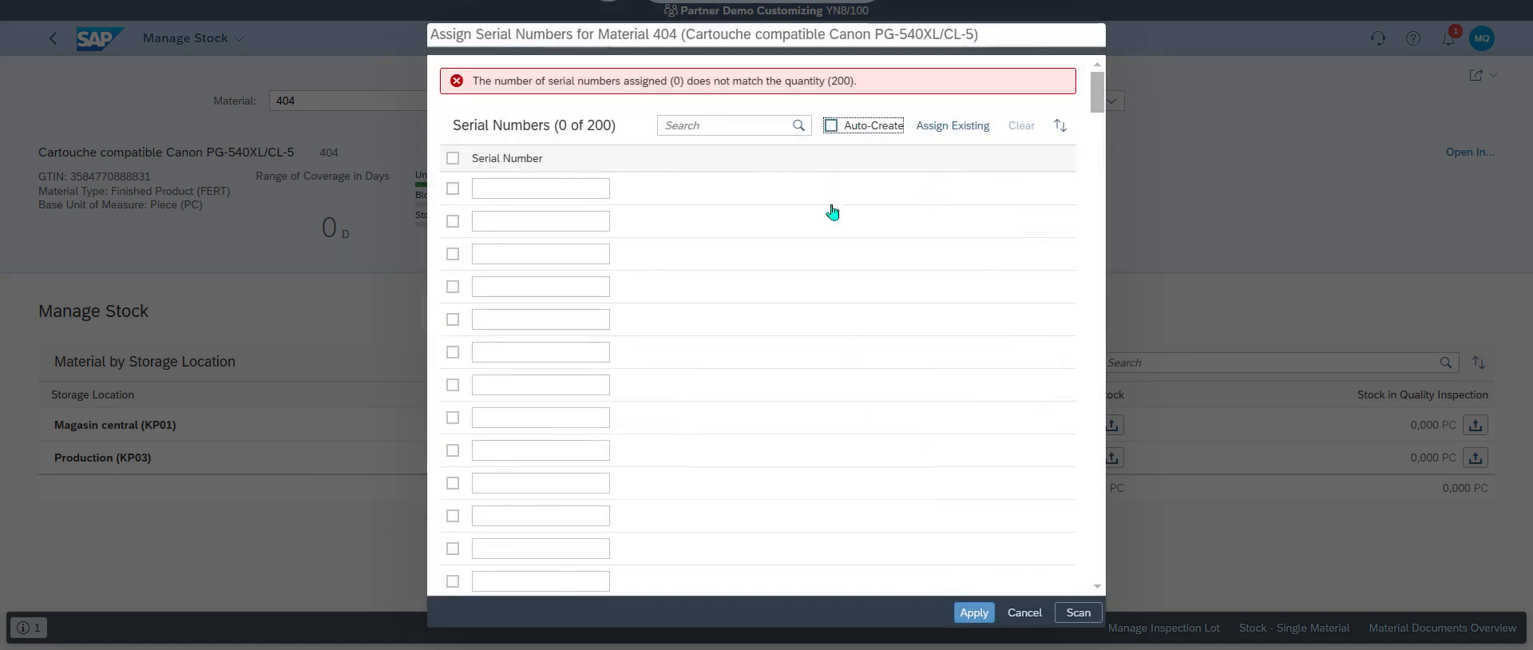
left_click(974, 612)
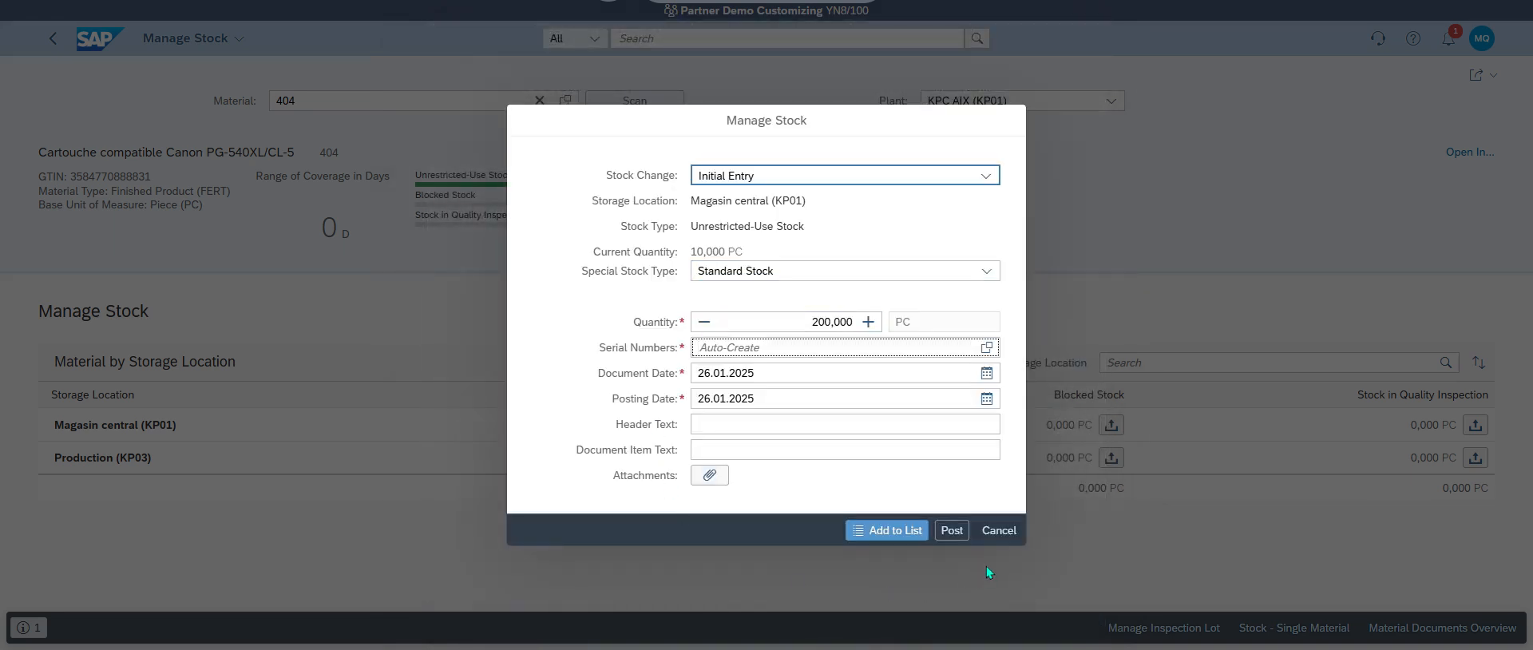
left_click(952, 531)
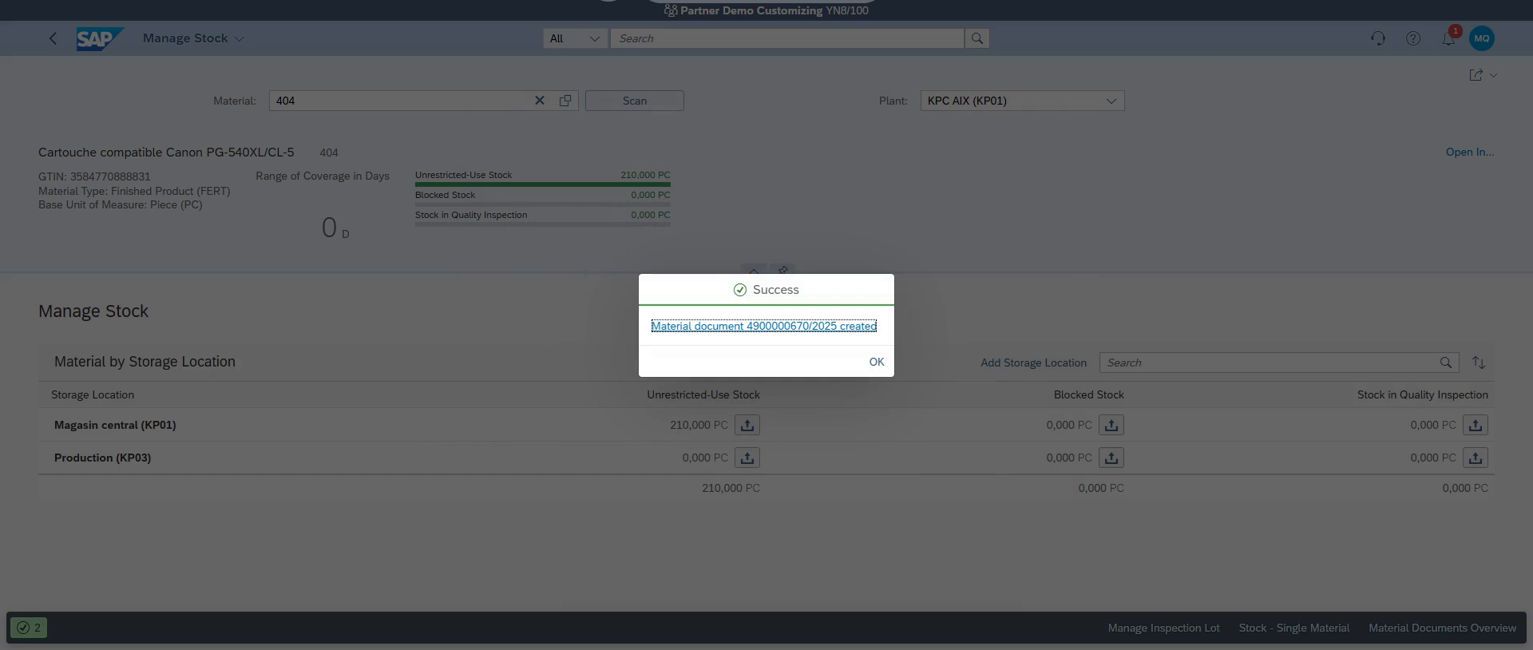
left_click(876, 362)
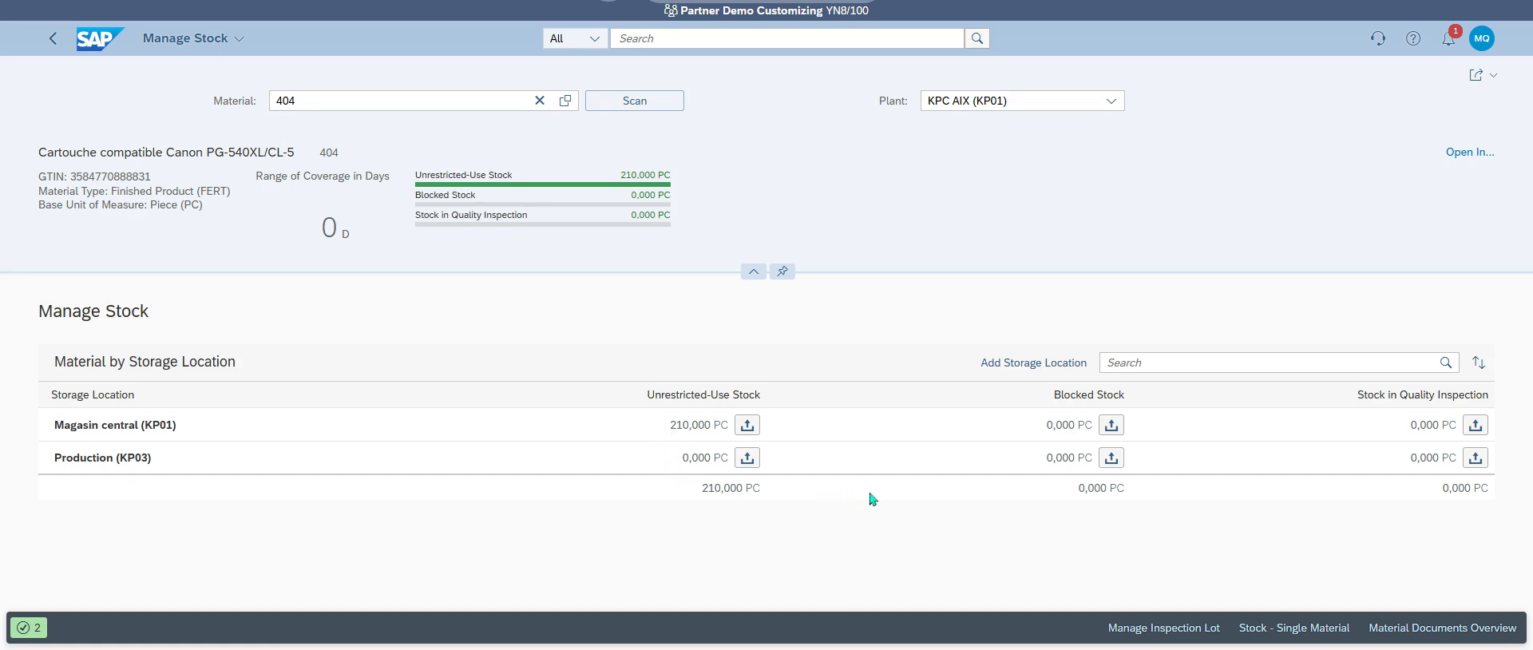
Return to the home page and start a new app search
left_click(105, 44)
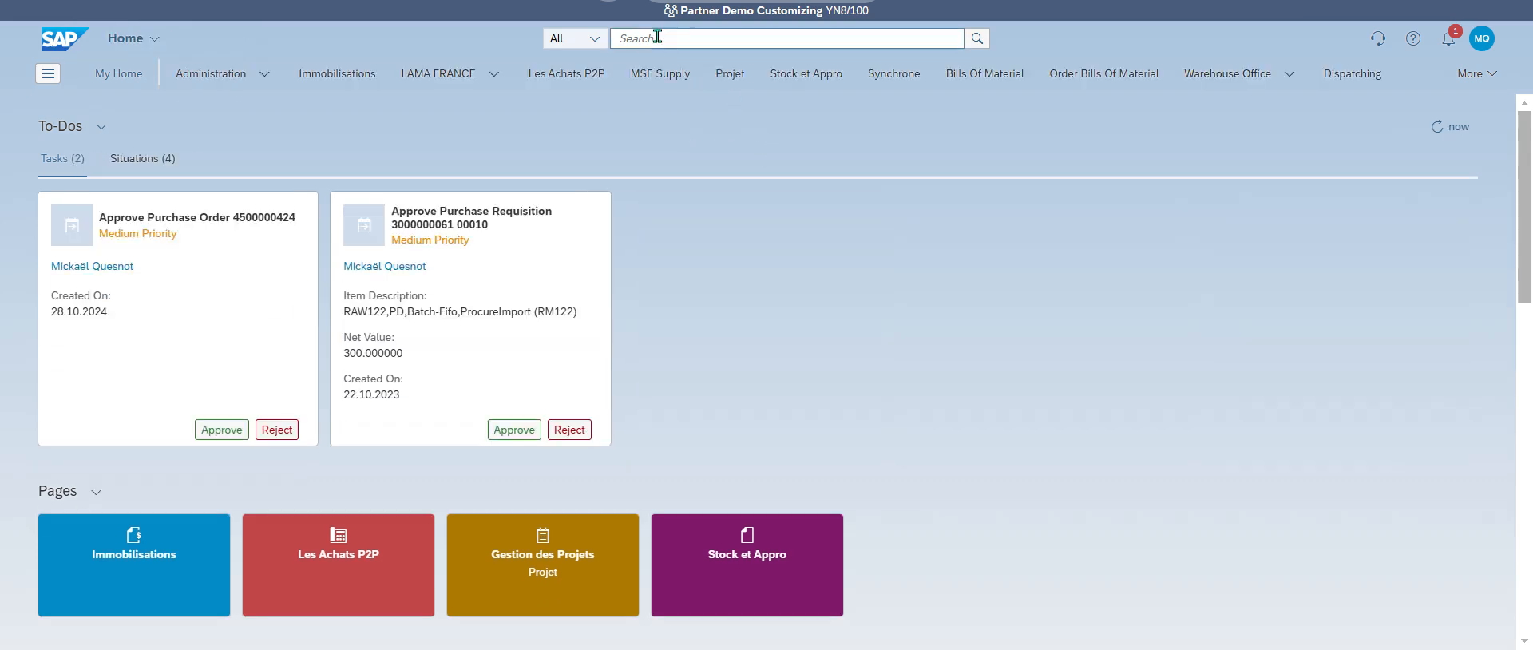
left_click(653, 39)
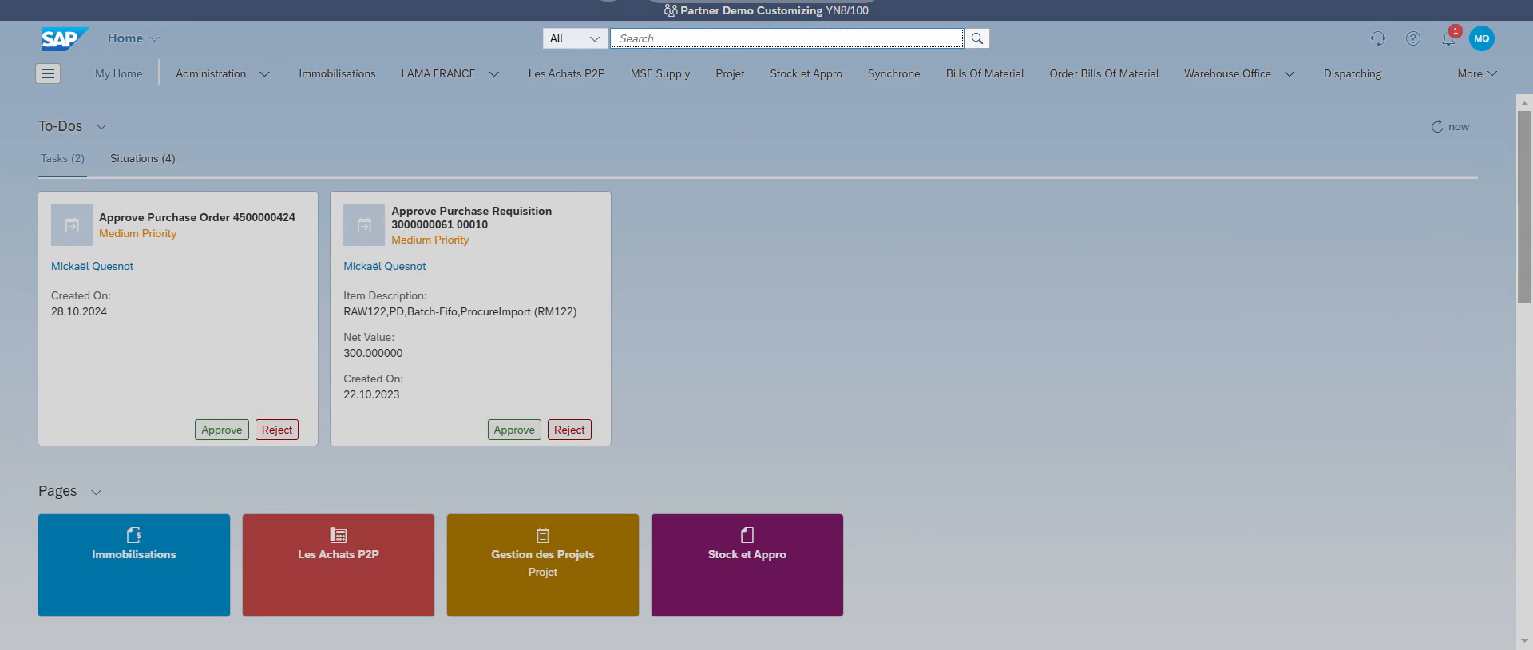
type("MANA")
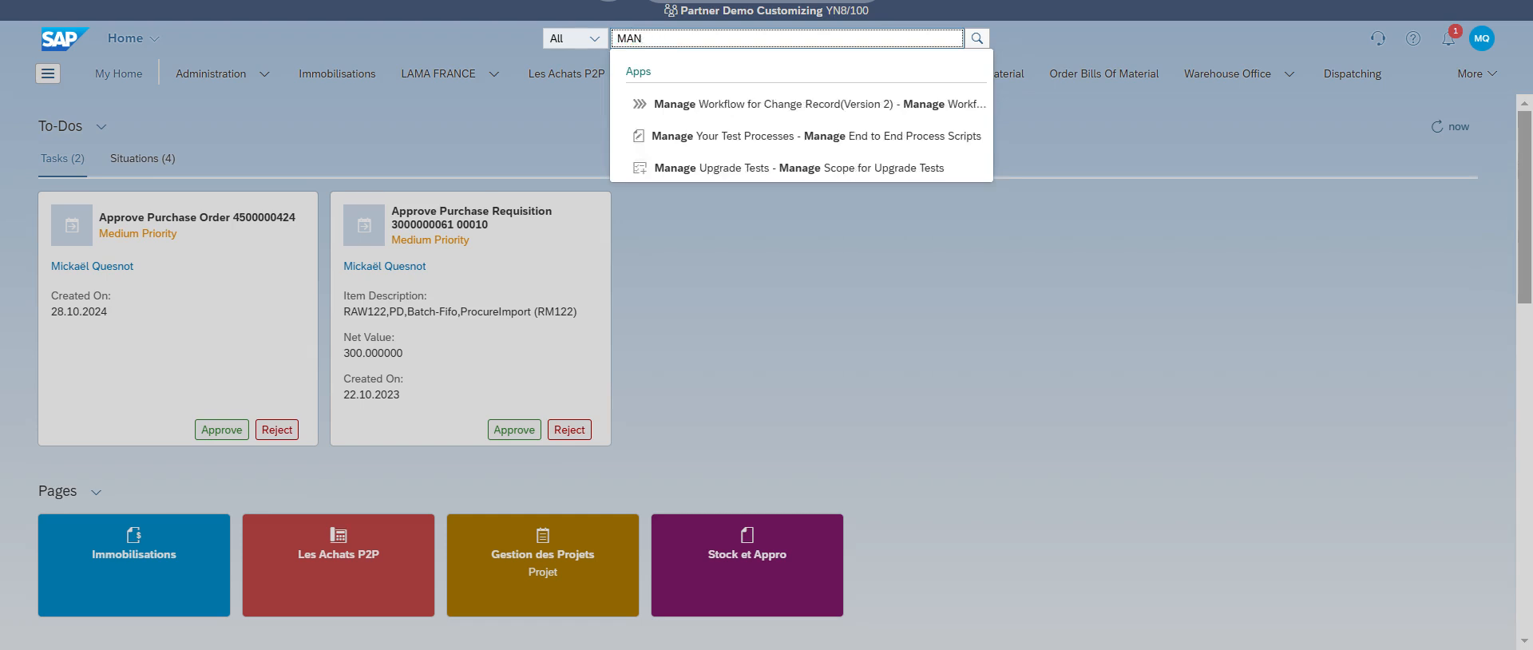
key("BackSpace")
key("BackSpace")
key("BackSpace")
Search for "BOP", open the Schedule BOP Run app and start creating a new application job
type("BOP")
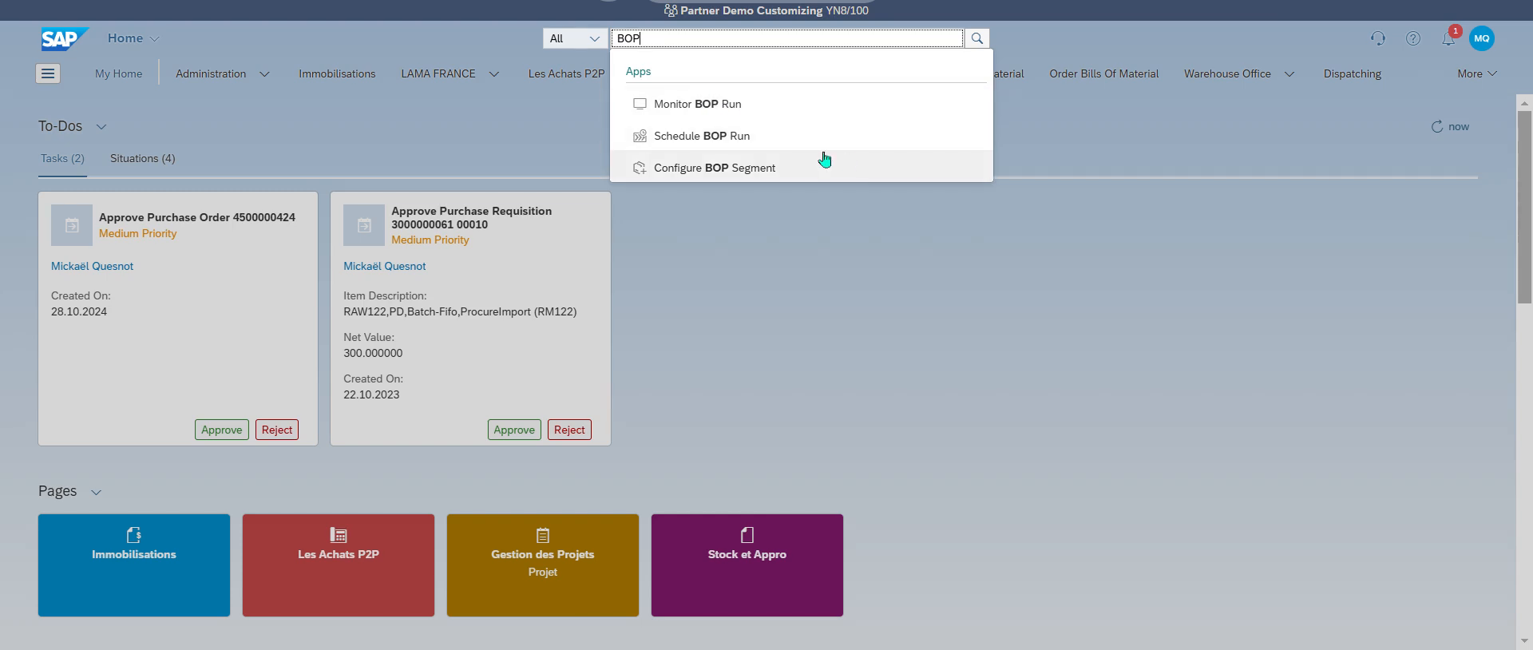
left_click(759, 149)
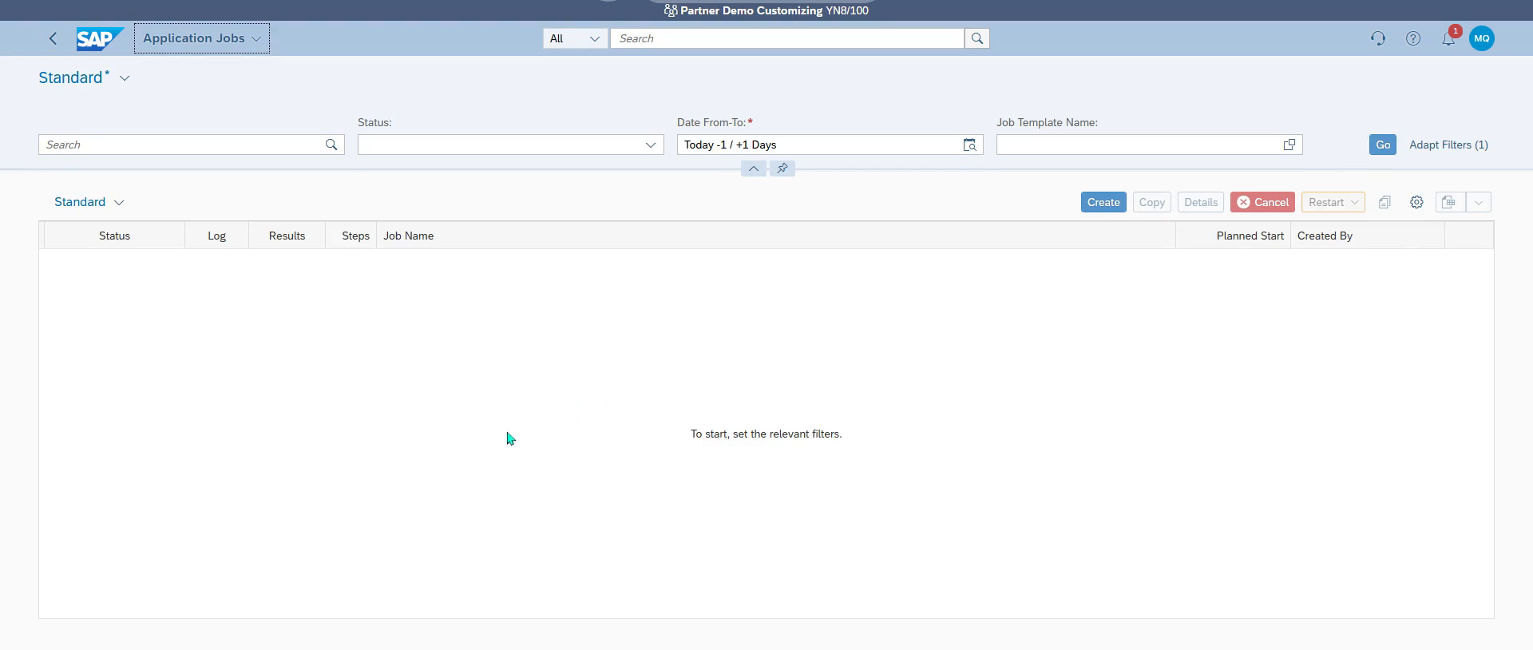
left_click(1105, 204)
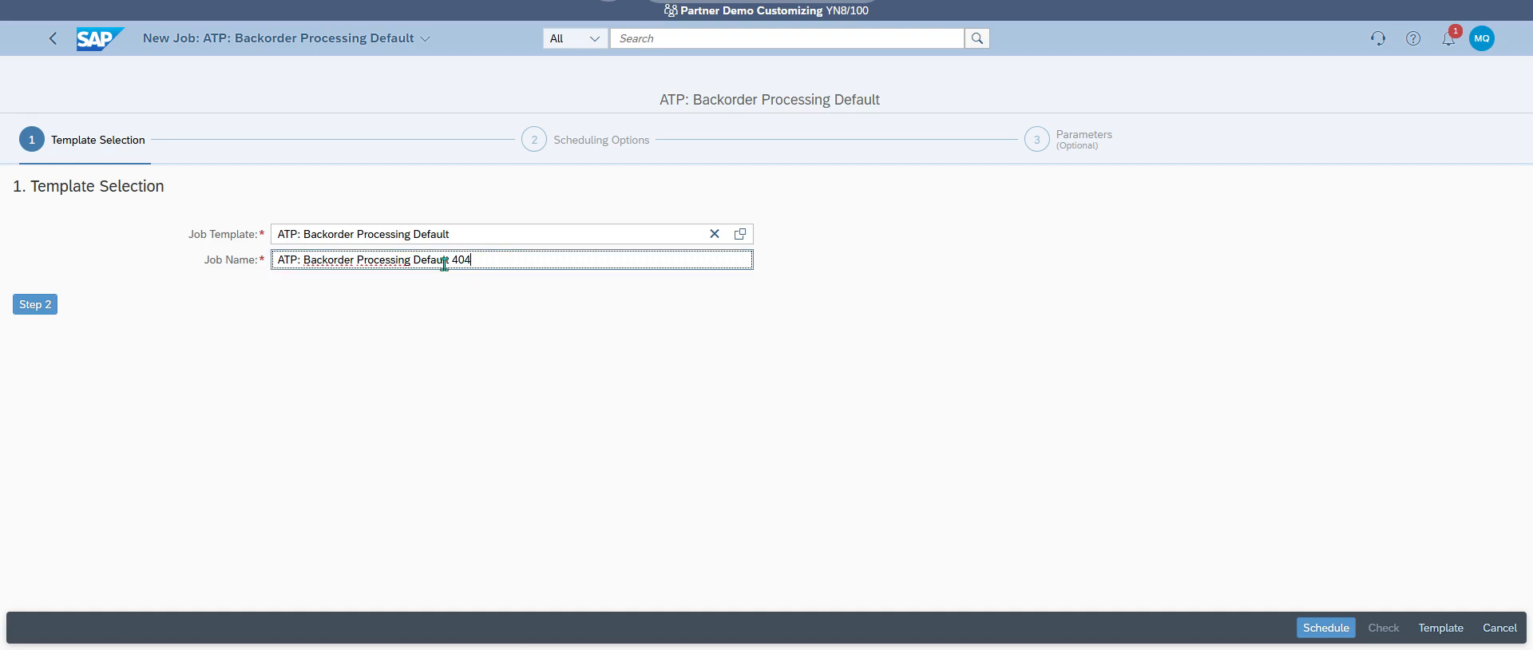
Name the backorder processing job 404 and continue to its scheduling options
left_click_drag(448, 260, 226, 329)
key("BackSpace")
key("Delete")
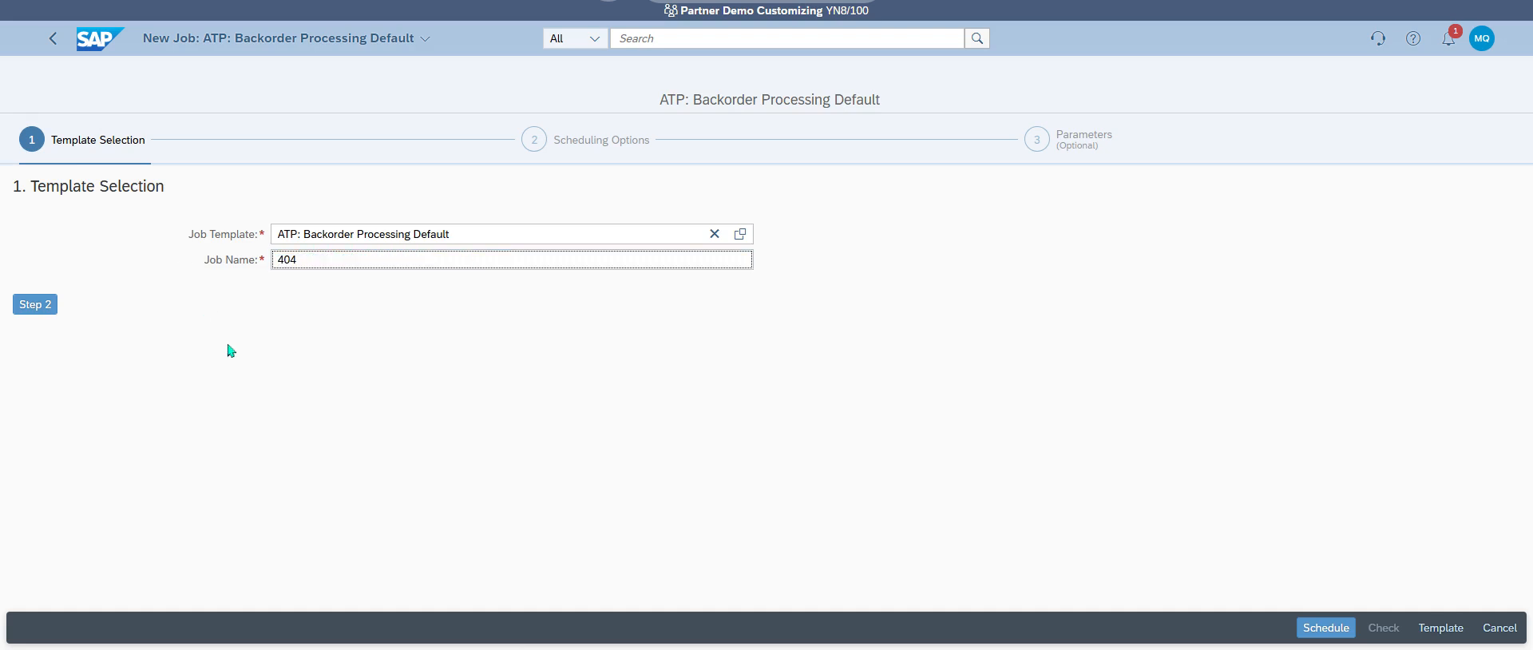
left_click(35, 305)
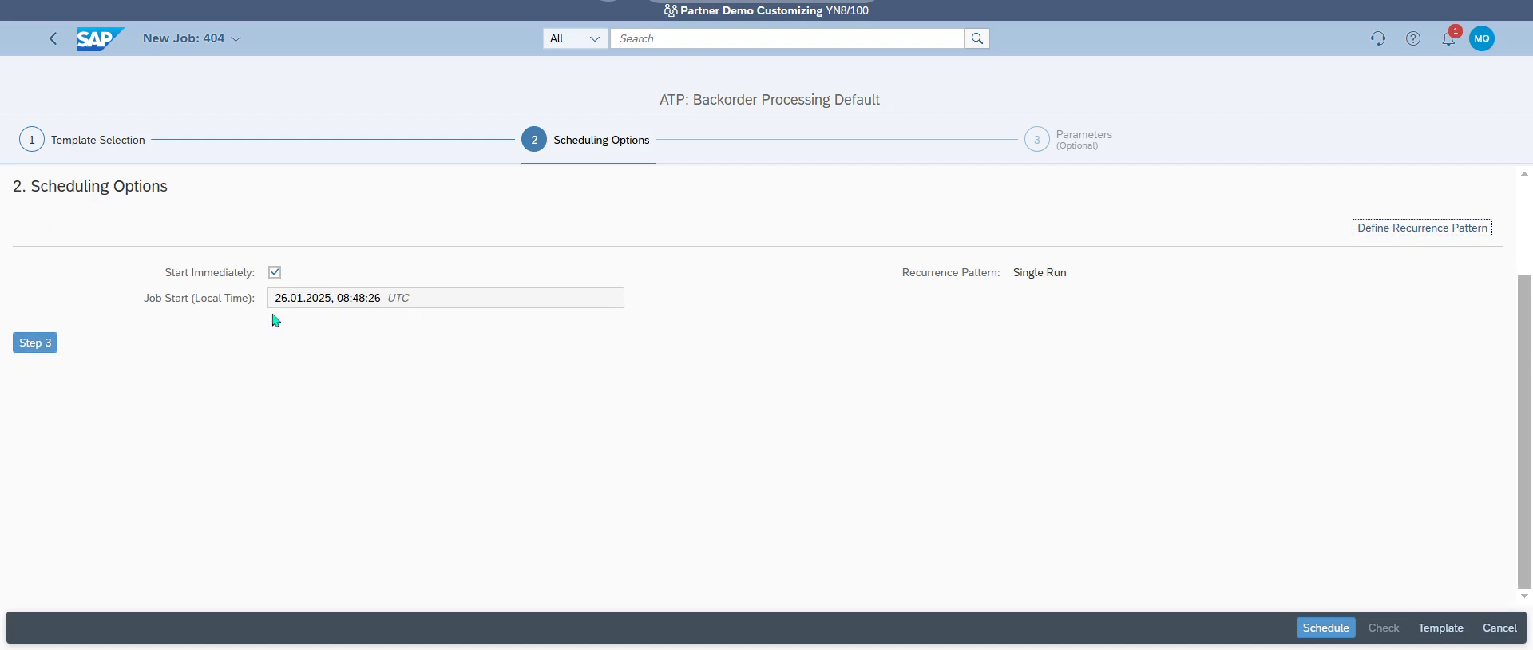
Keep the immediate single run and choose KPC as the BOP variant in the job's parameters
left_click(35, 342)
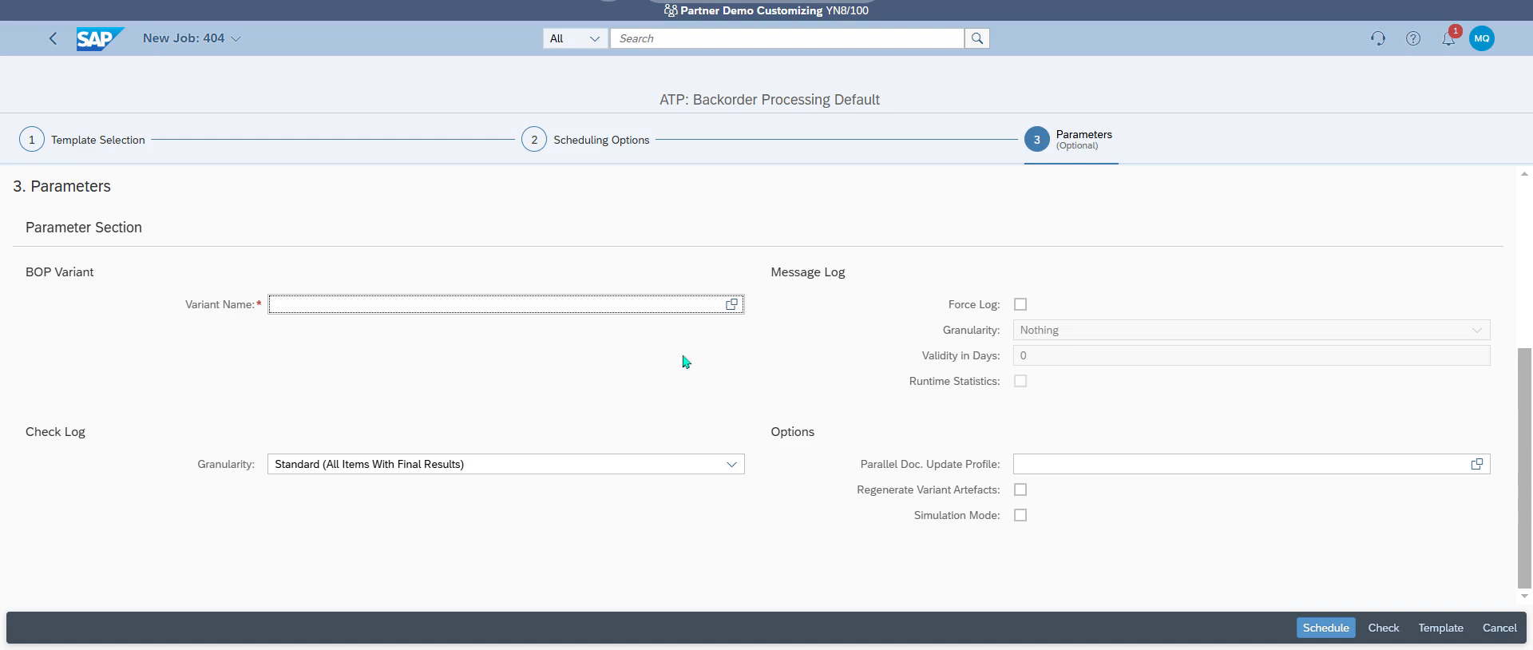
left_click(731, 305)
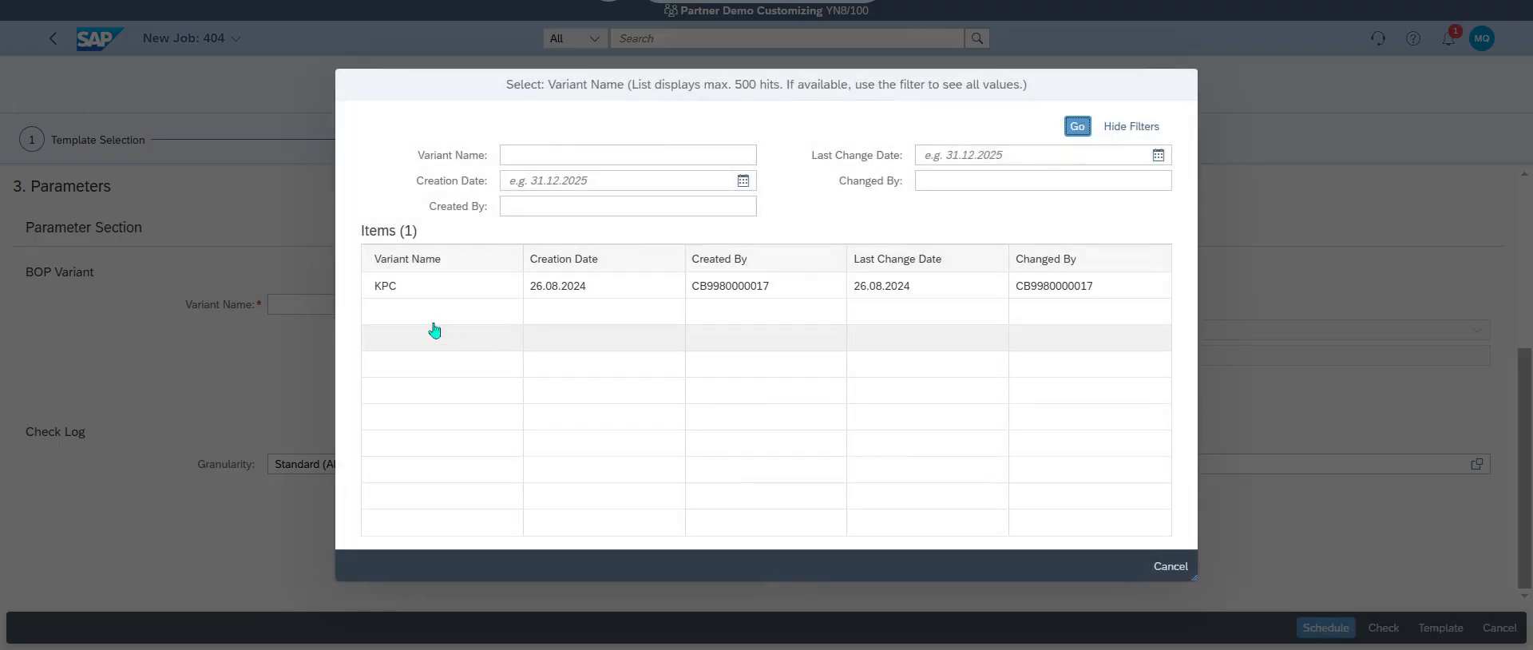
left_click(404, 294)
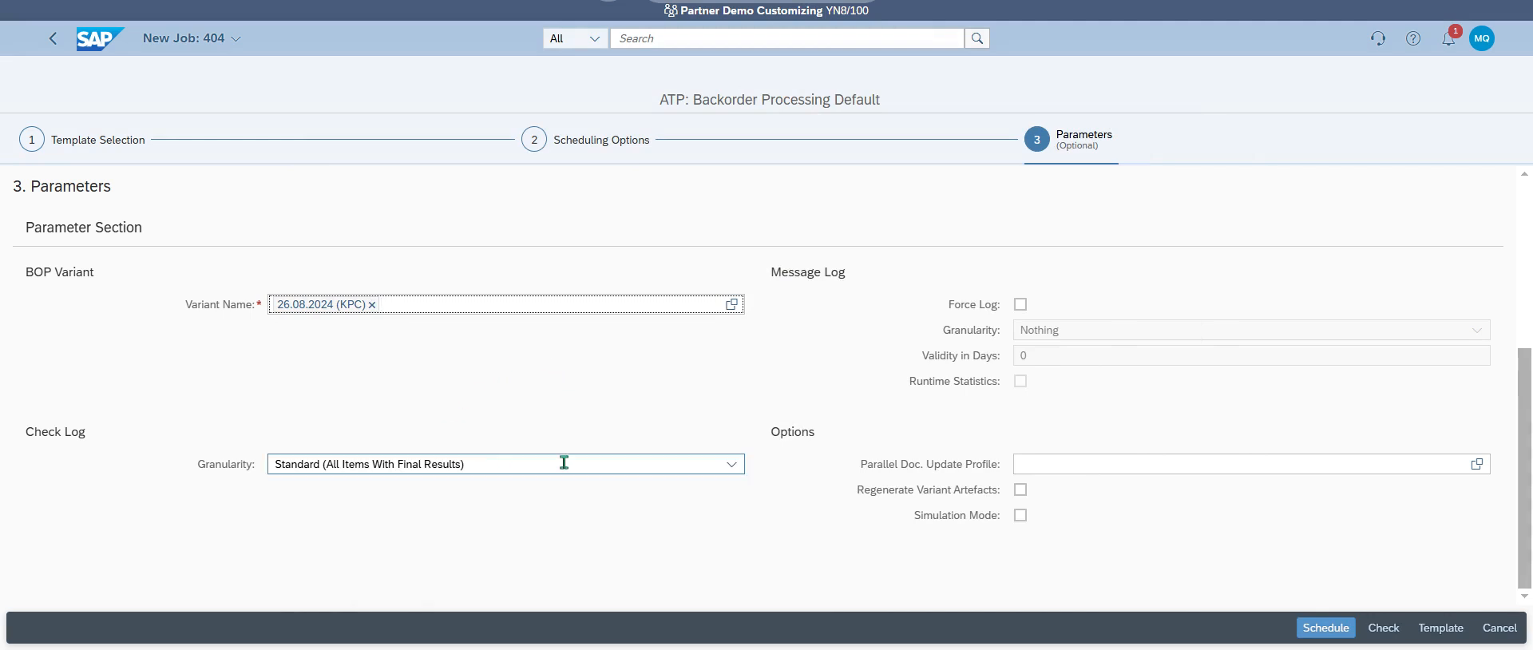
Keep the check log granularity at Standard (All Items With Final Results), check the backorder processing job and schedule it
left_click(731, 464)
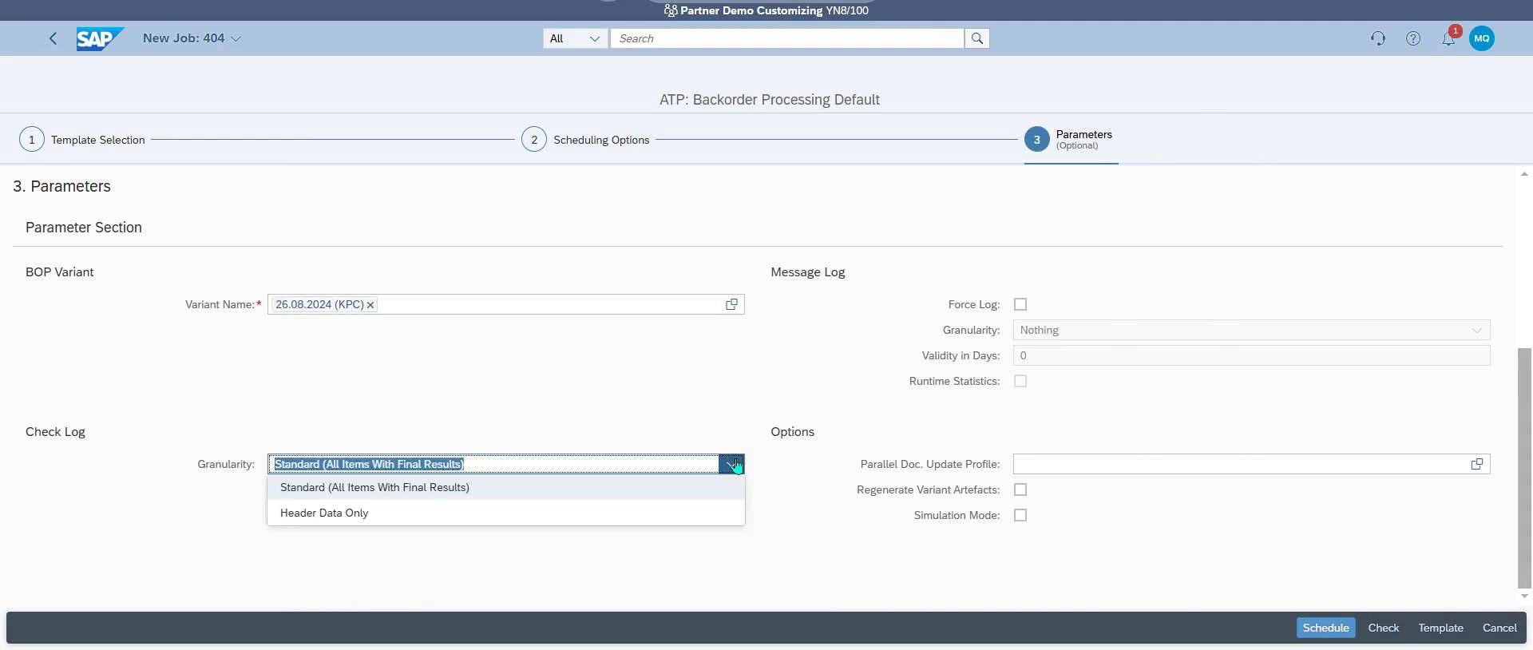
left_click(735, 465)
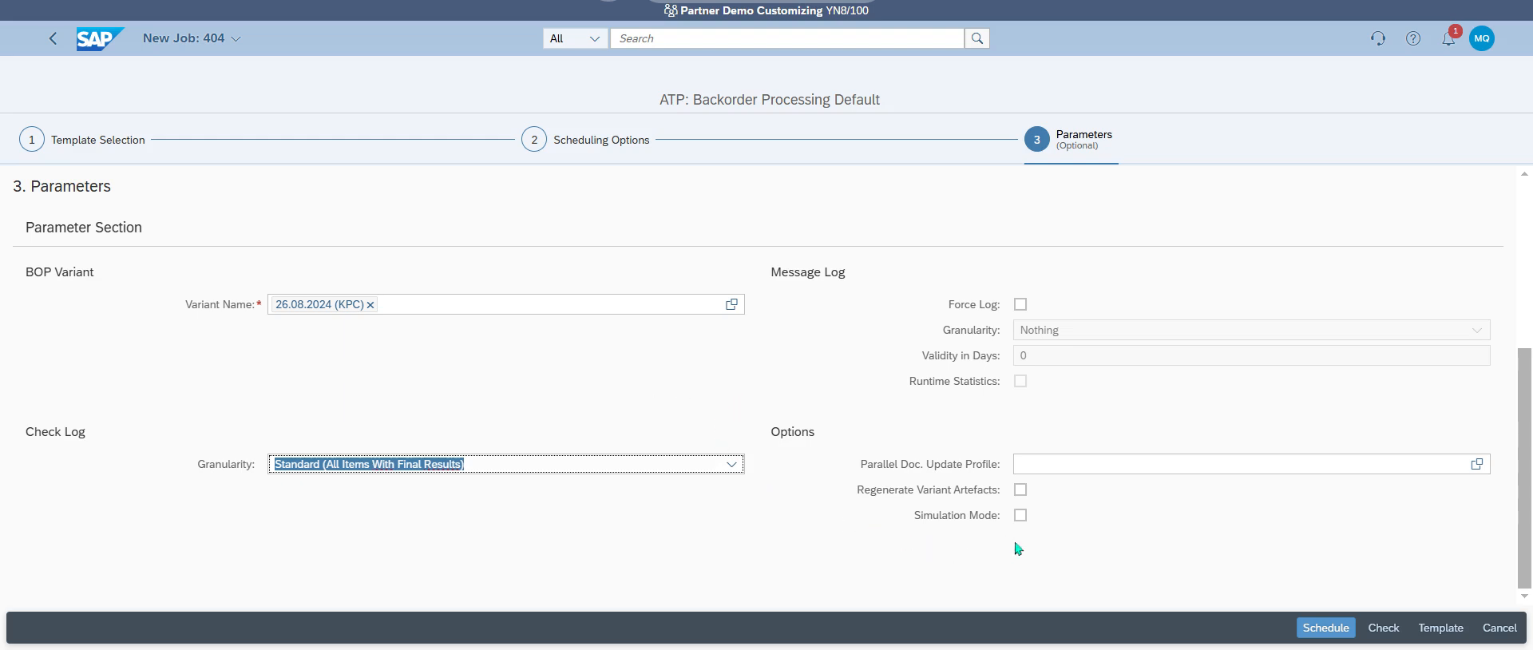
left_click(1384, 627)
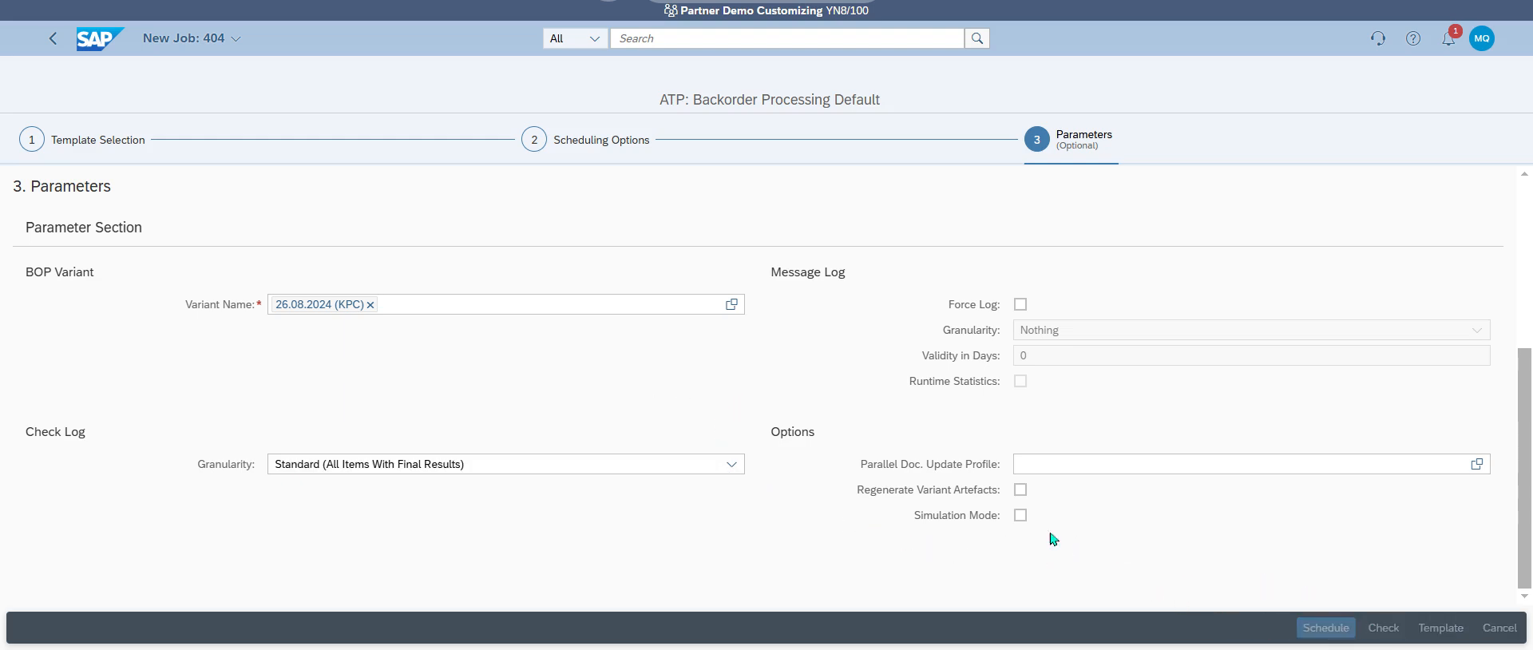
left_click(1326, 627)
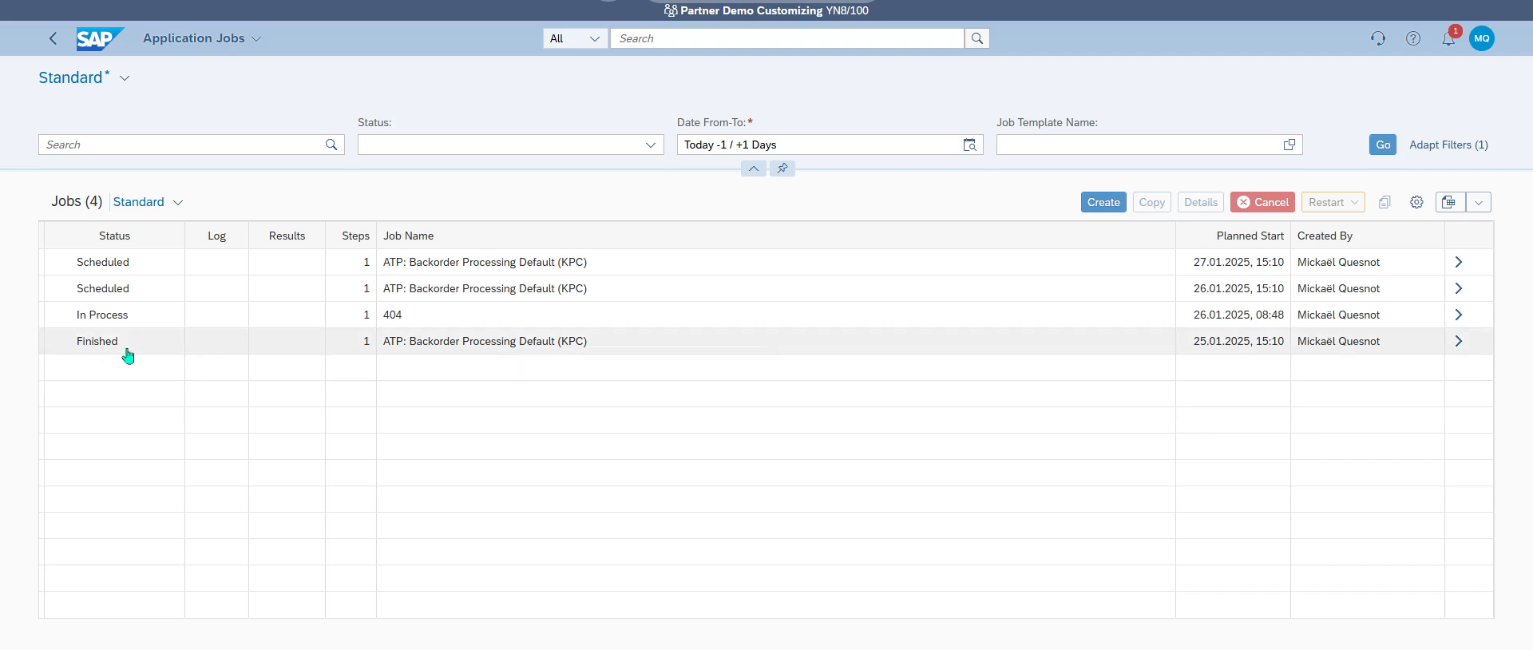
Review the run details and parameters of the 25.01.2025 KPC backorder job, then return and refresh the job list
left_click(1453, 344)
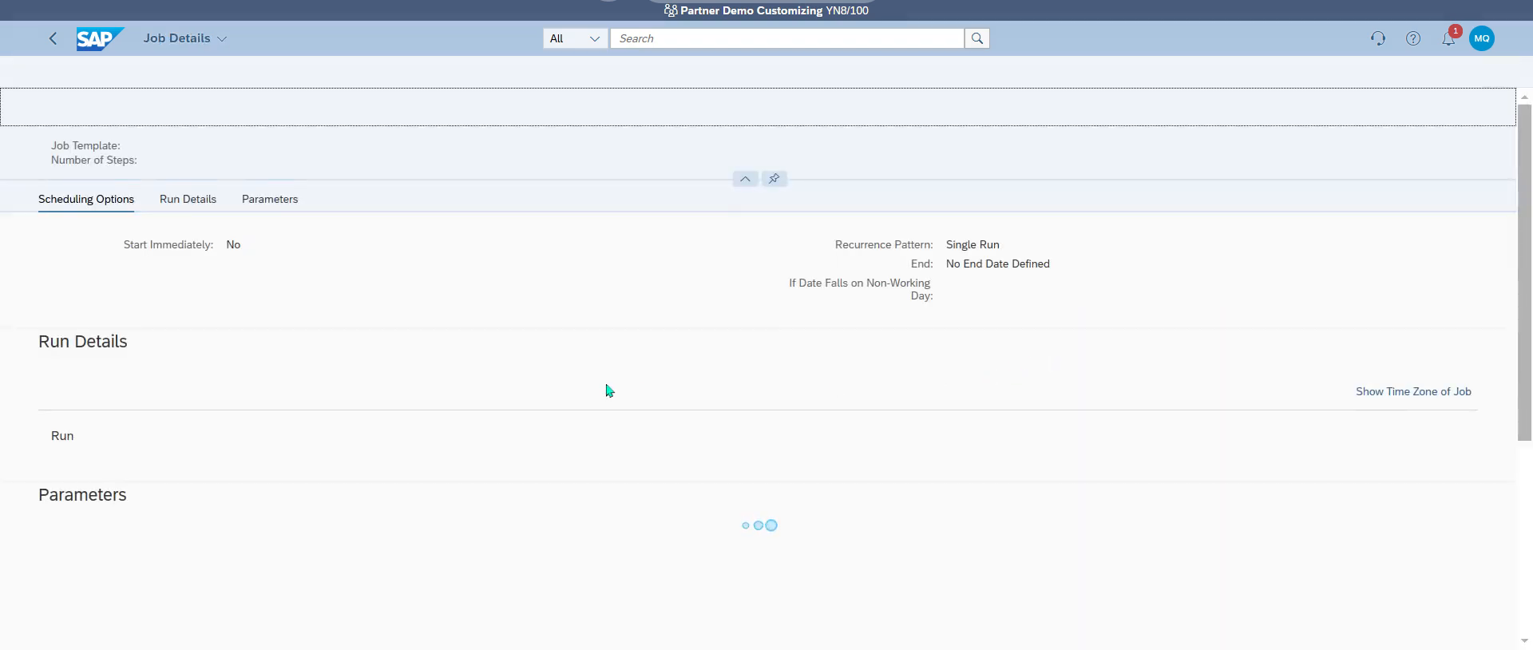
scroll(572, 352, "down", 2)
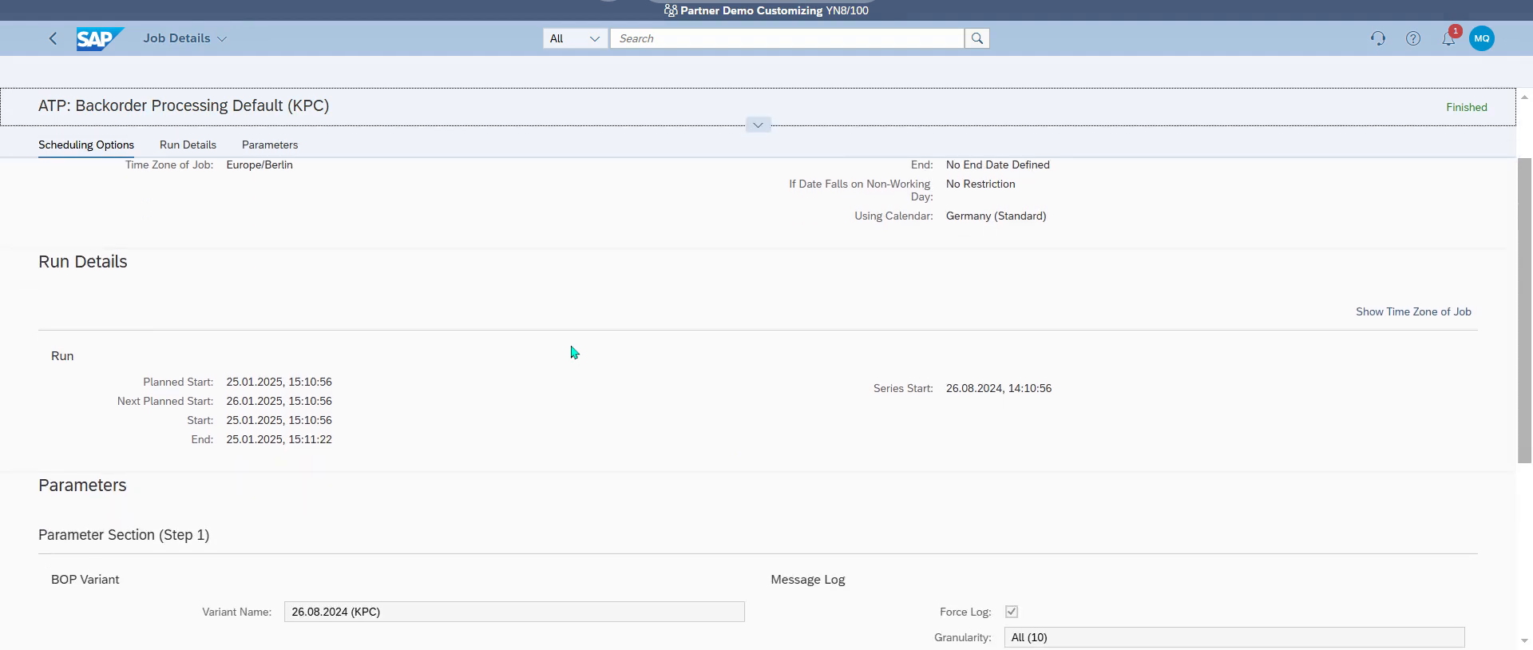
left_click(255, 151)
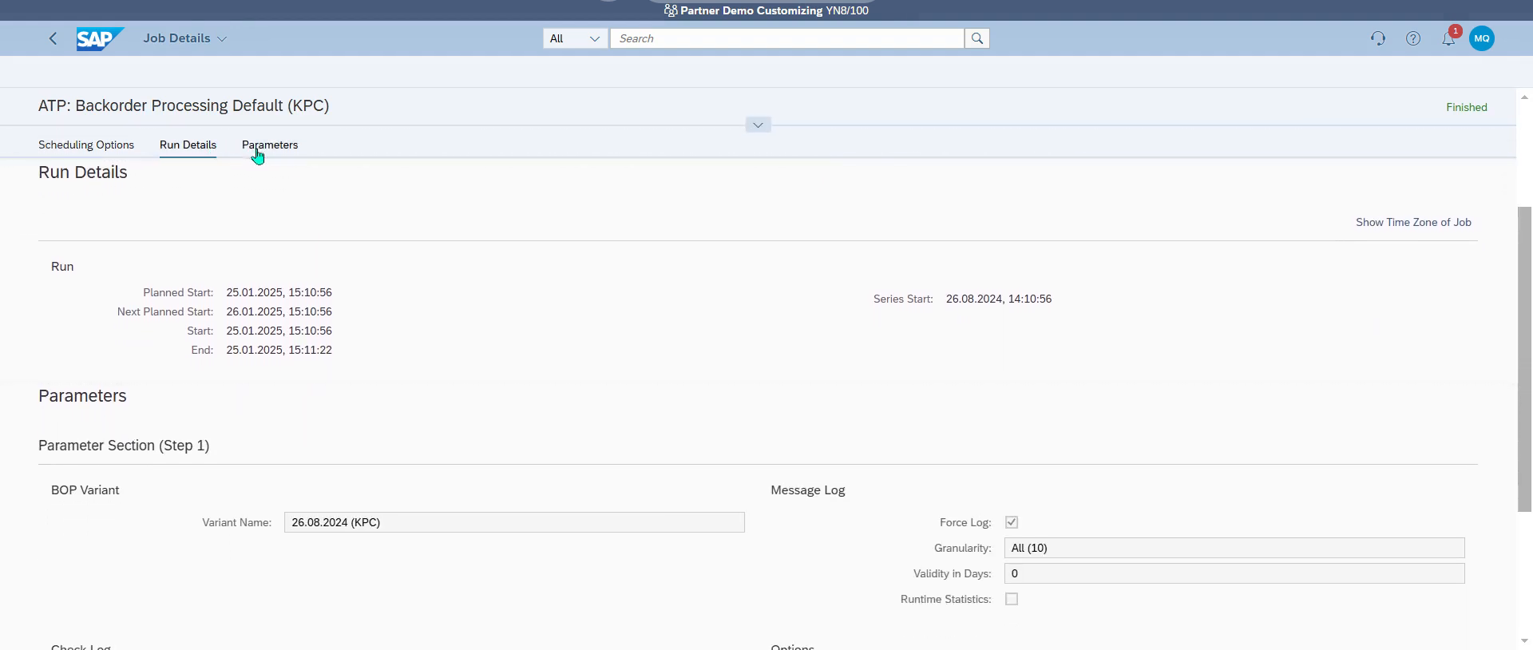
left_click(53, 38)
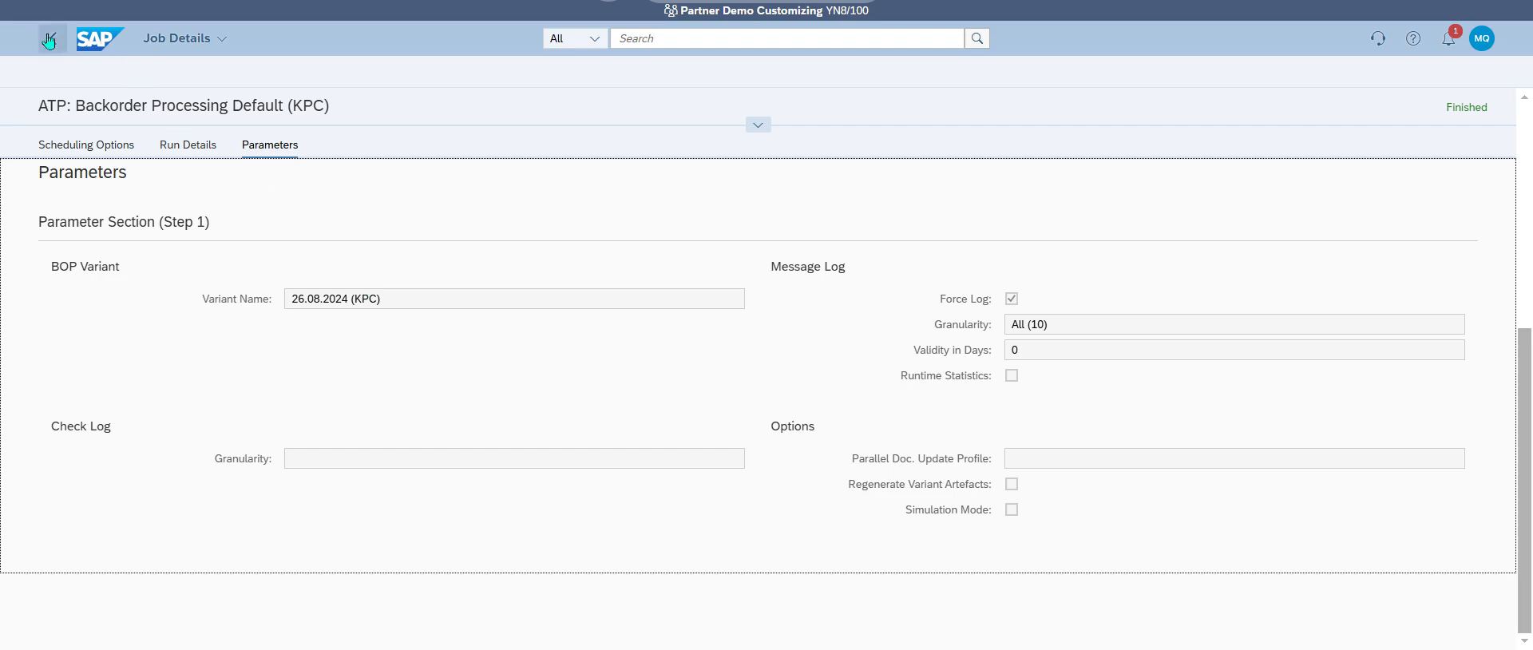
left_click(1384, 146)
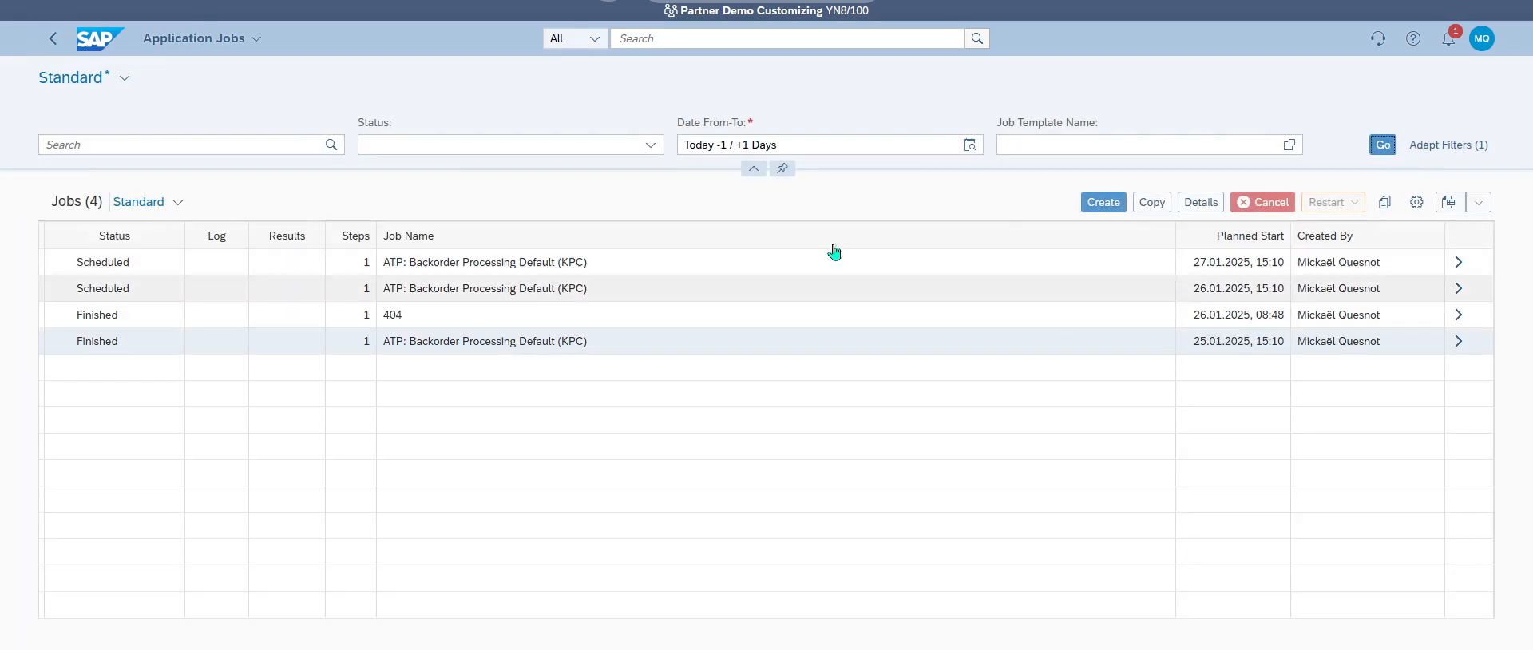
Search for "moni" and open the Monitor BOP Run app
left_click(692, 39)
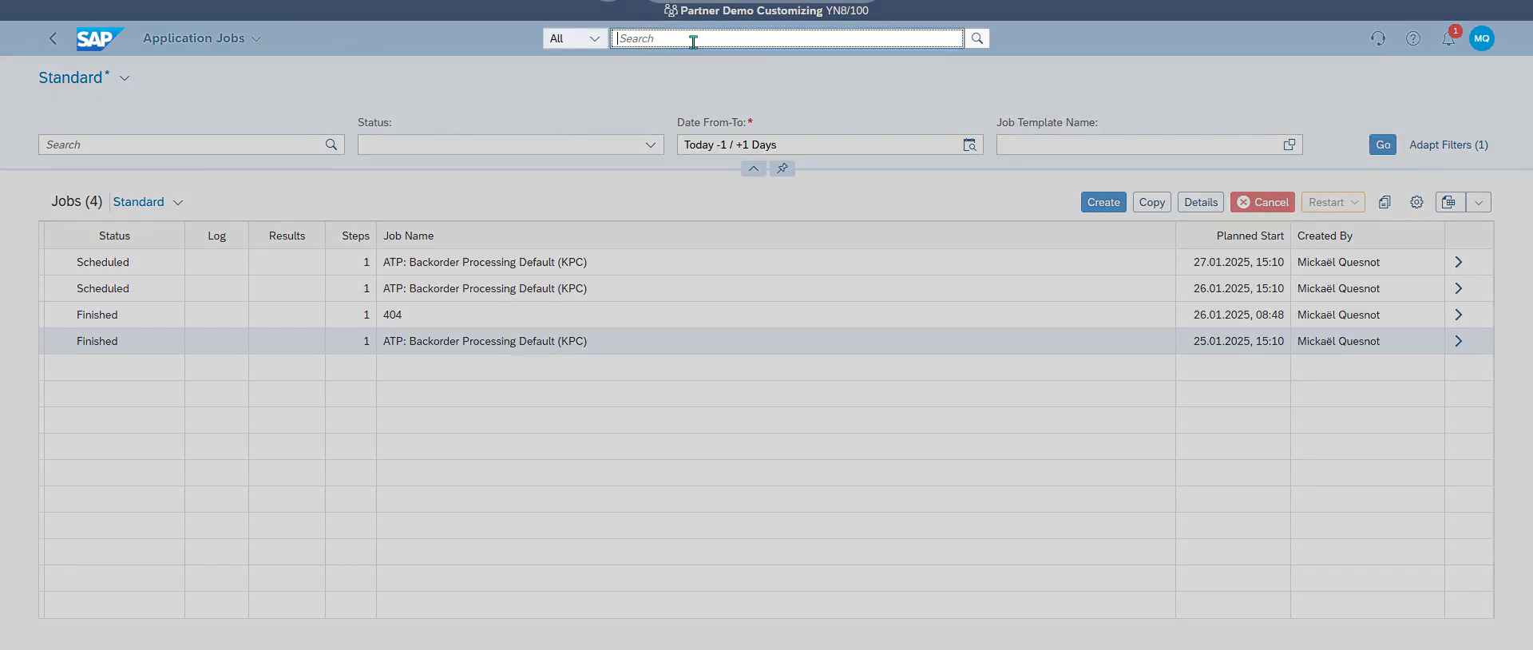
type("moni")
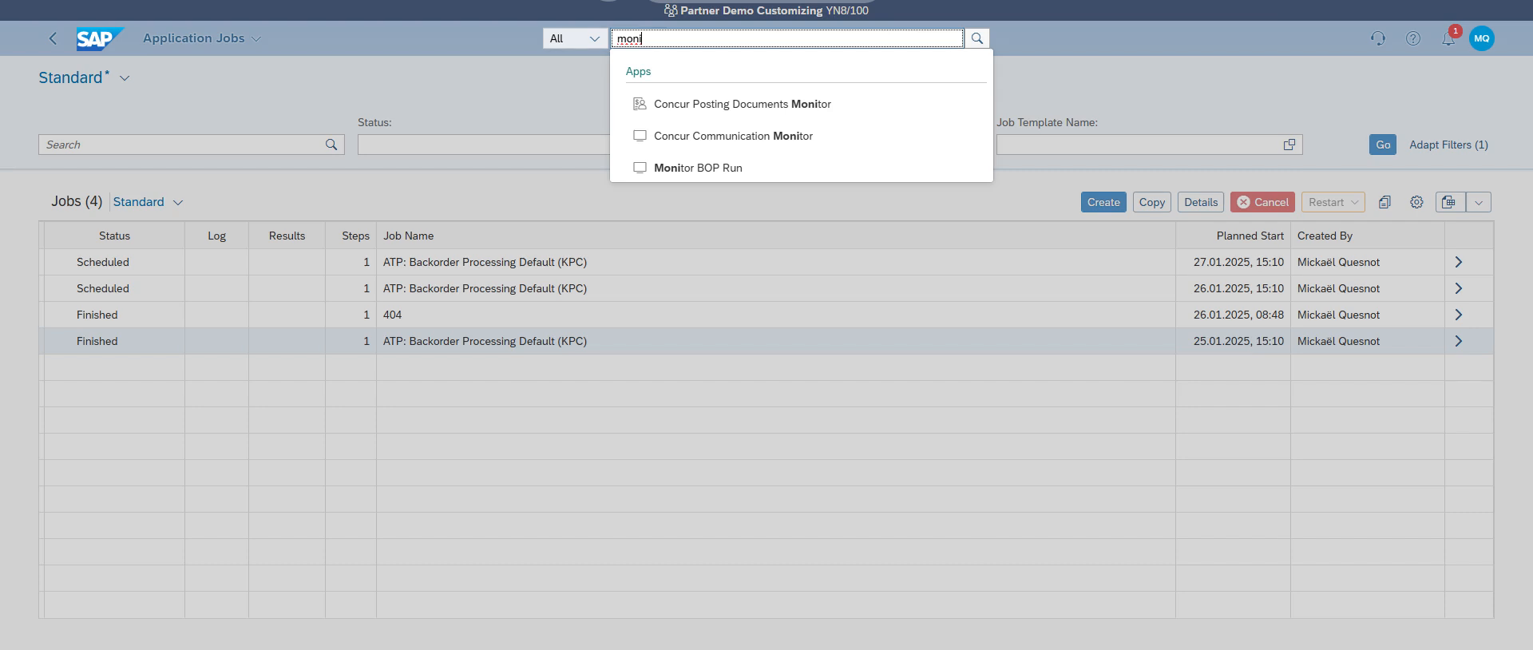
key("Down")
key("Down")
key("Down")
key("Return")
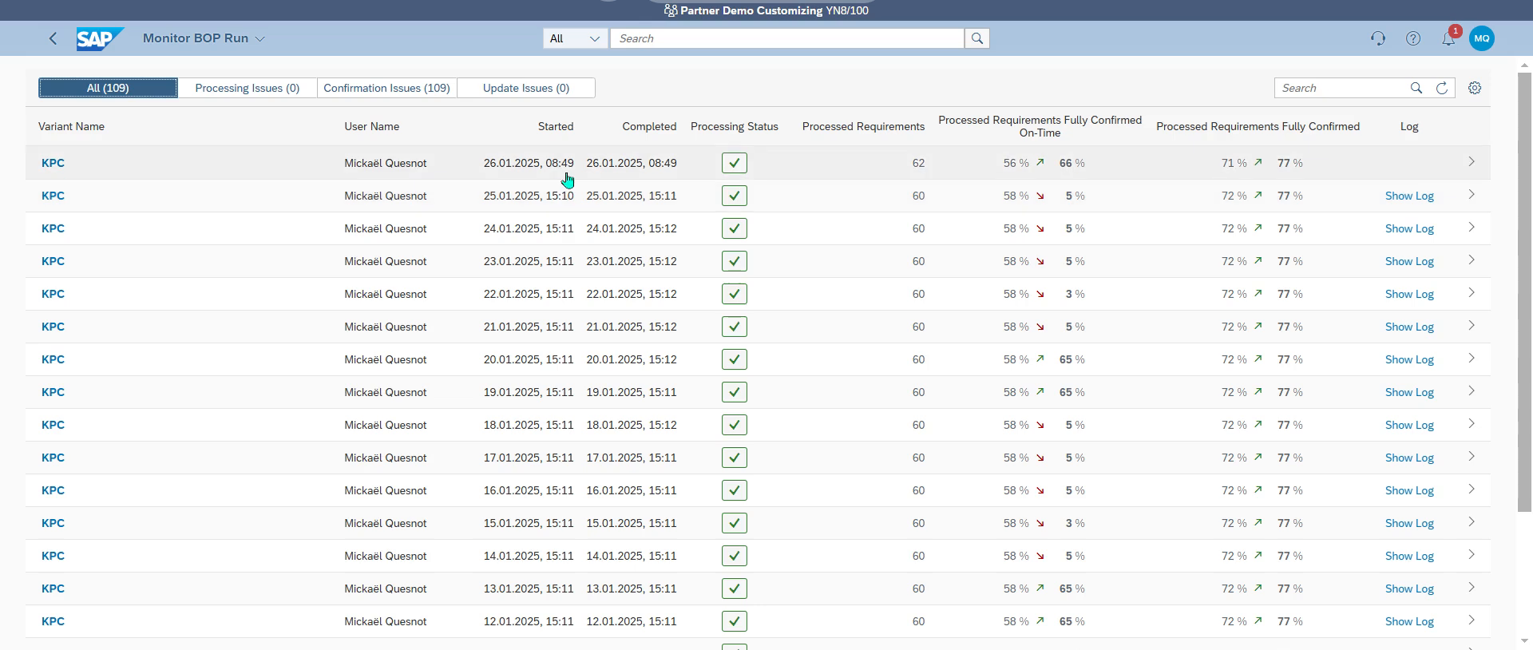
Open the most recent KPC run, filter its materials by 404 and display the requirements for that material
left_click(1471, 163)
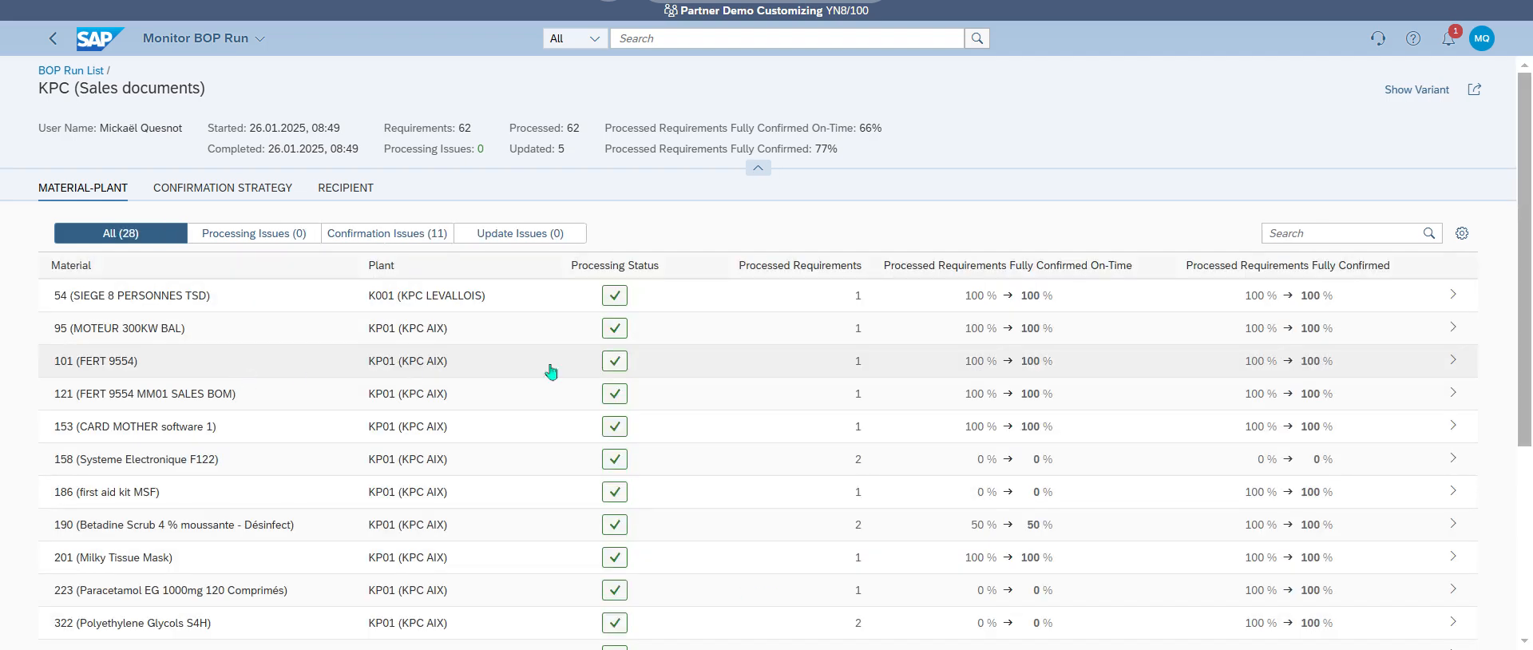
left_click(1323, 236)
type("404")
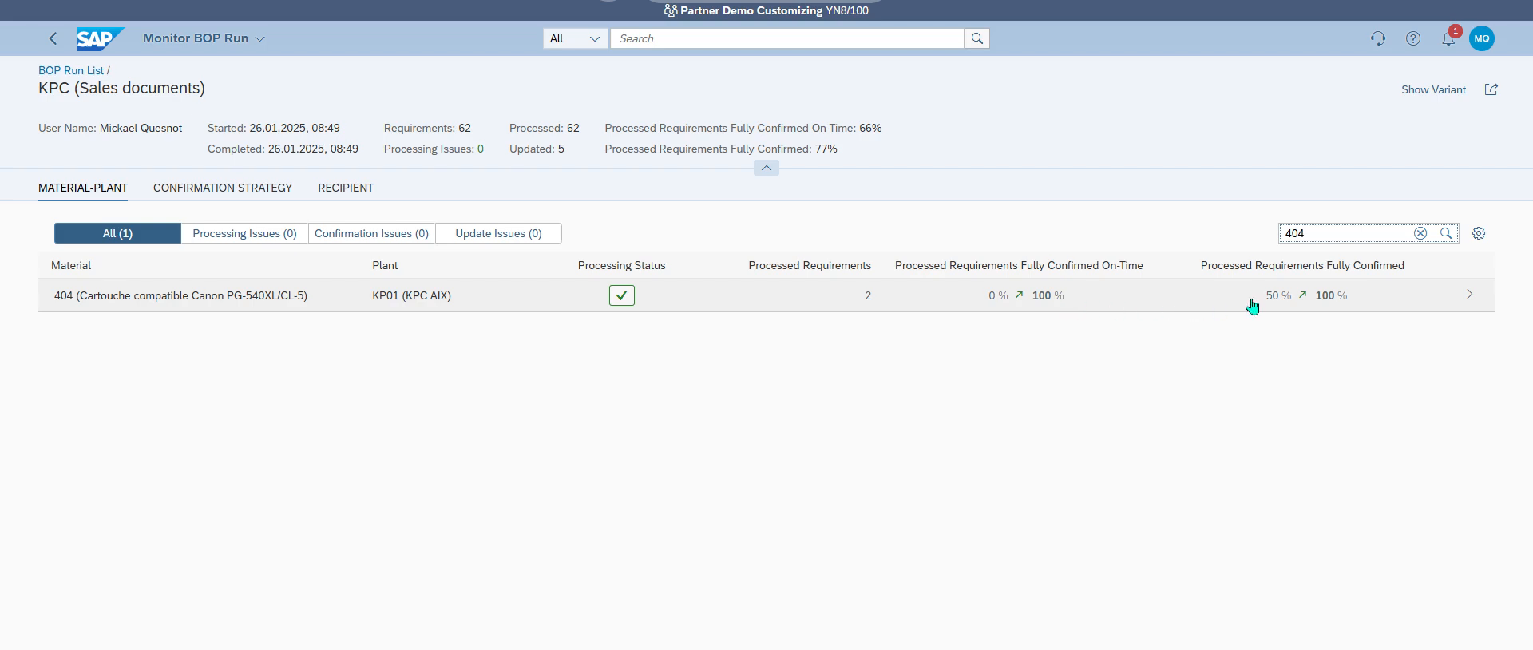
left_click(1462, 307)
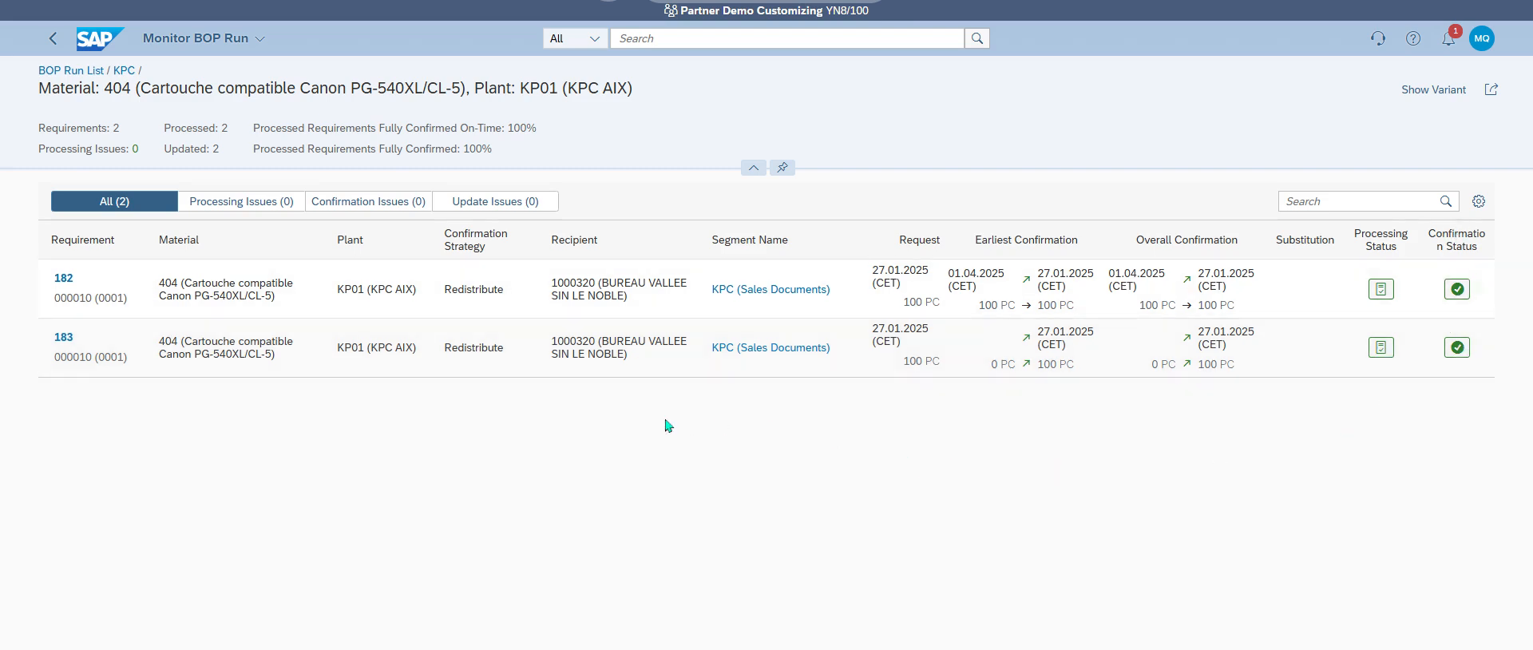
Open the second listed sales order for material 404 and examine the confirmed quantity in item 10's schedule lines
left_click(63, 338)
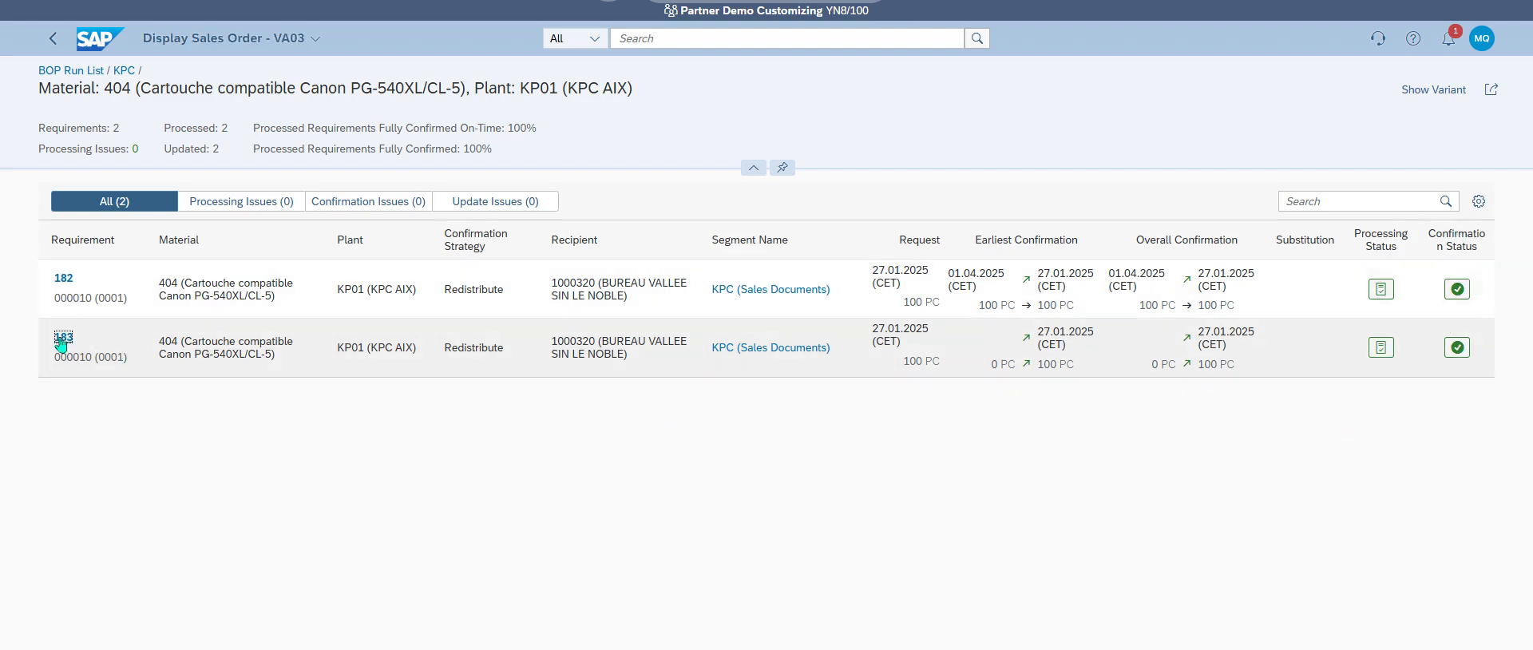
scroll(733, 344, "down", 3)
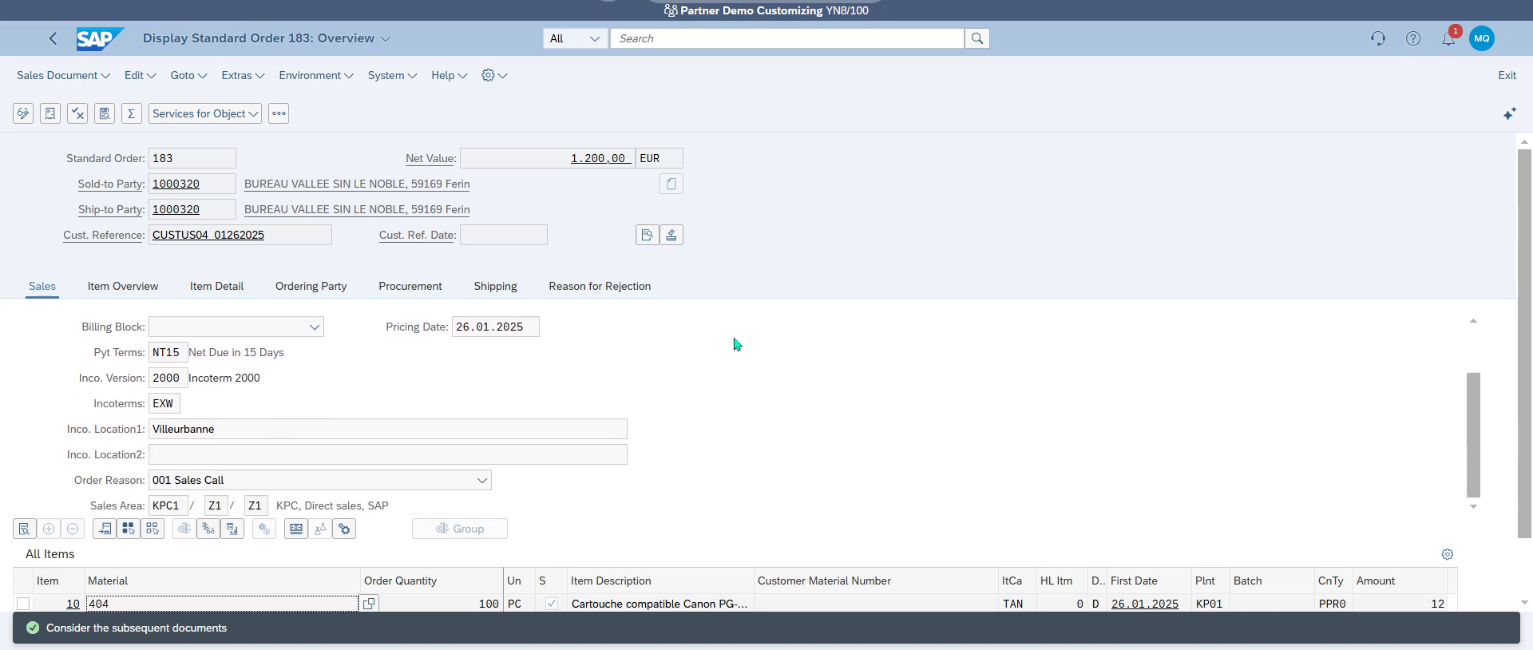
scroll(928, 348, "down", 2)
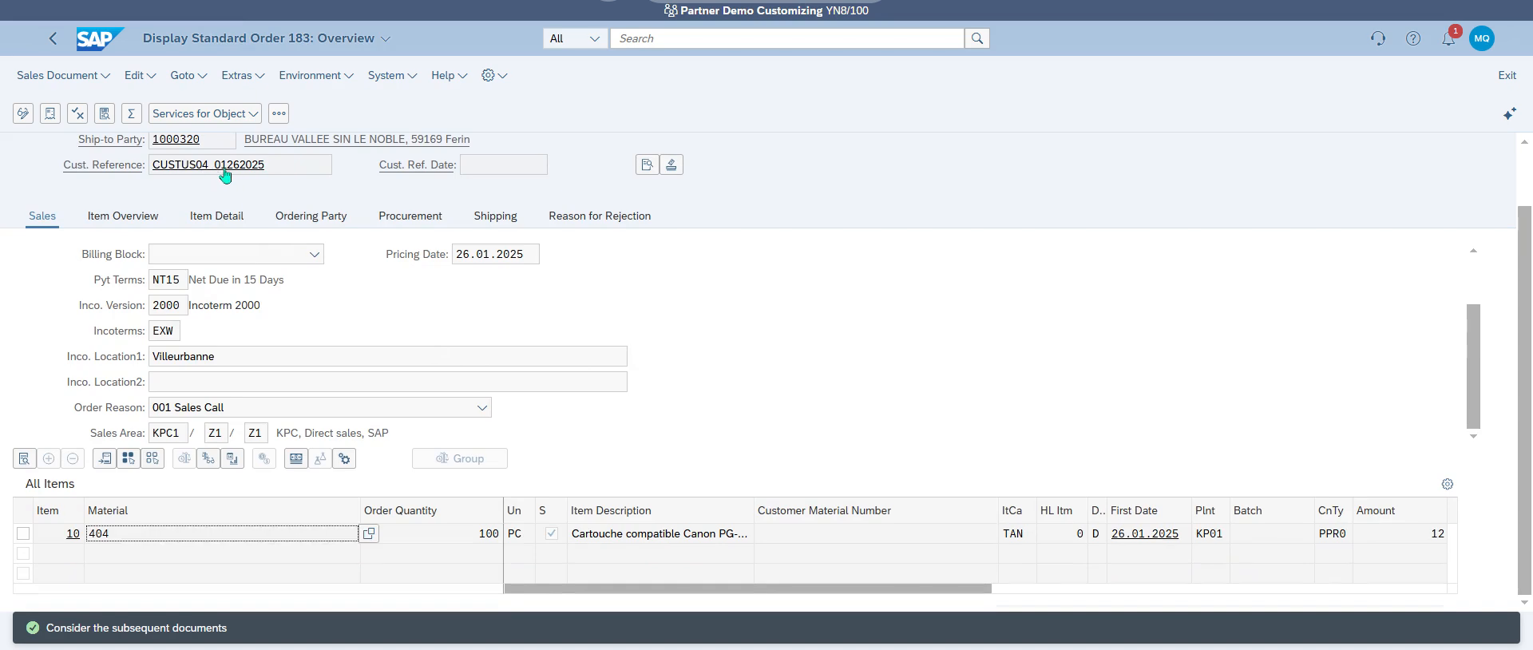
left_click(23, 533)
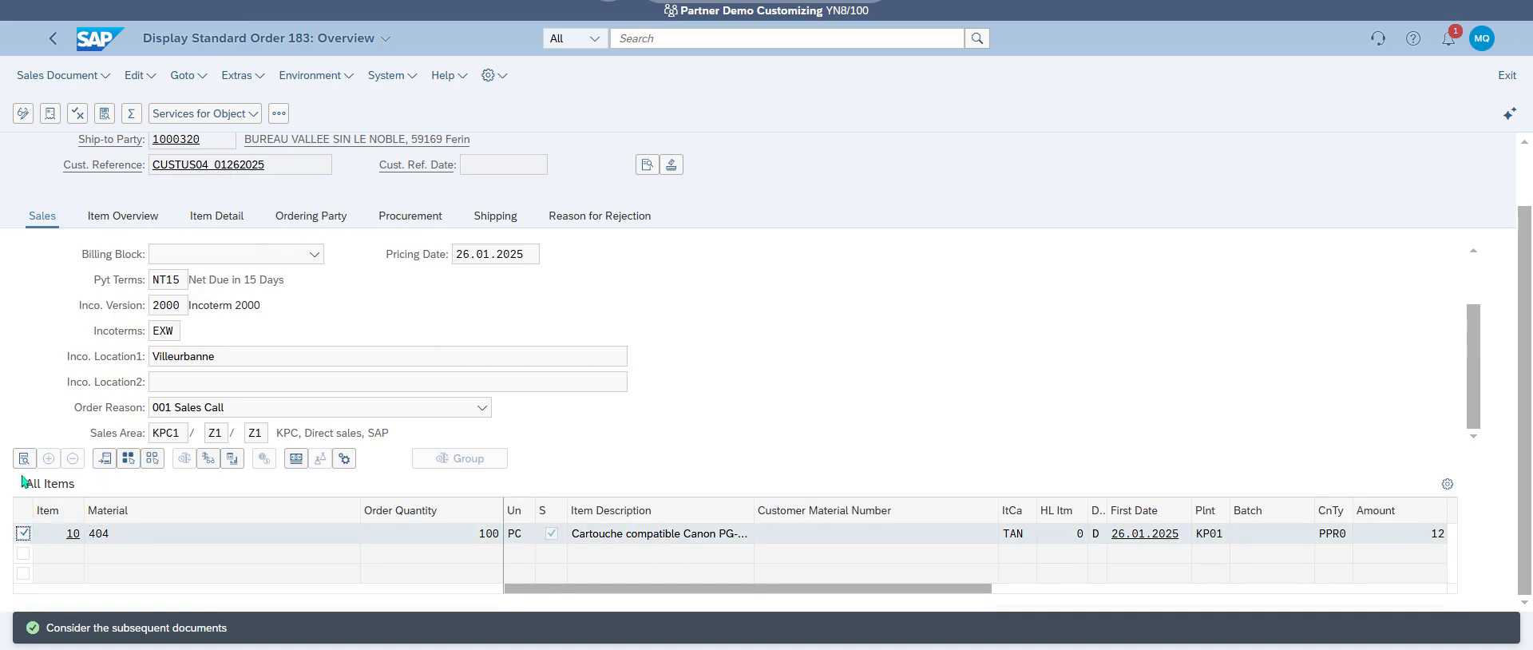
left_click(24, 458)
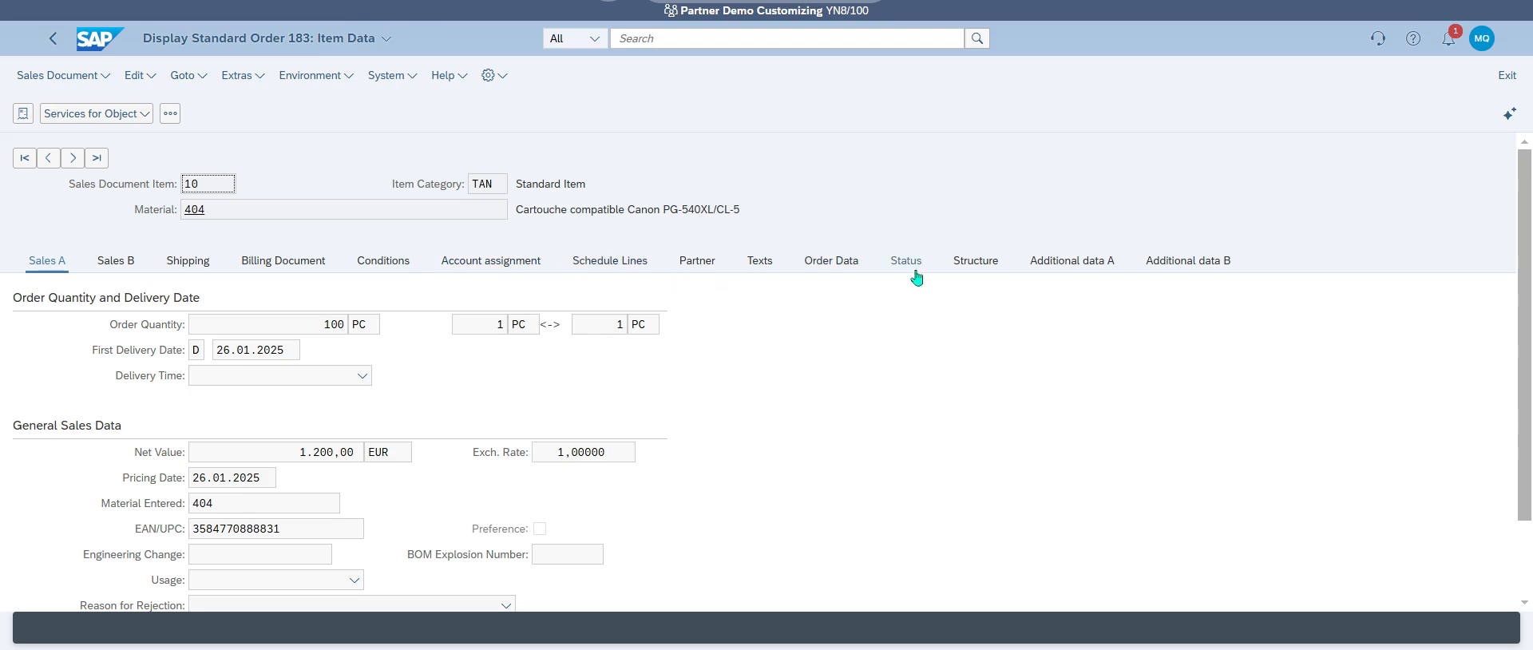
left_click(586, 267)
left_click(515, 471)
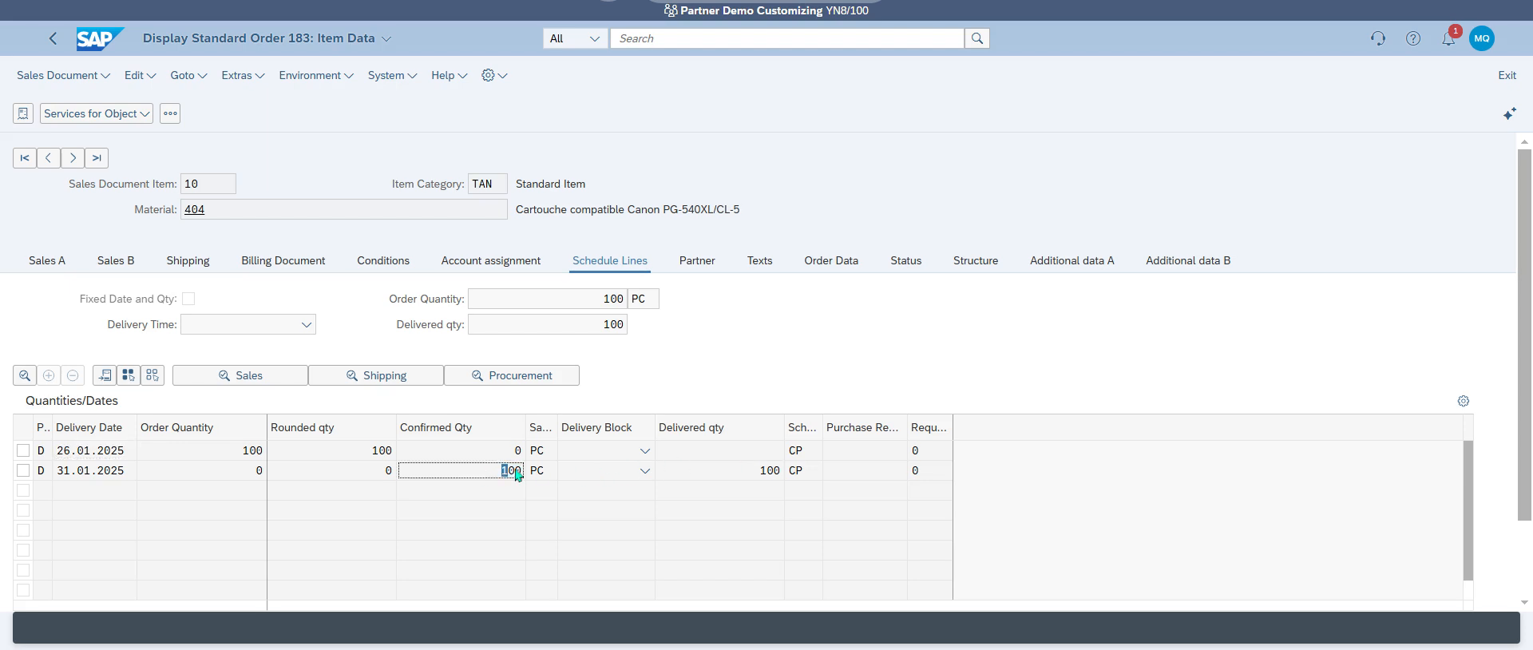
Return to the sales order overview, examine the order's document flow and go back to the order
left_click(51, 40)
scroll(702, 333, "down", 5)
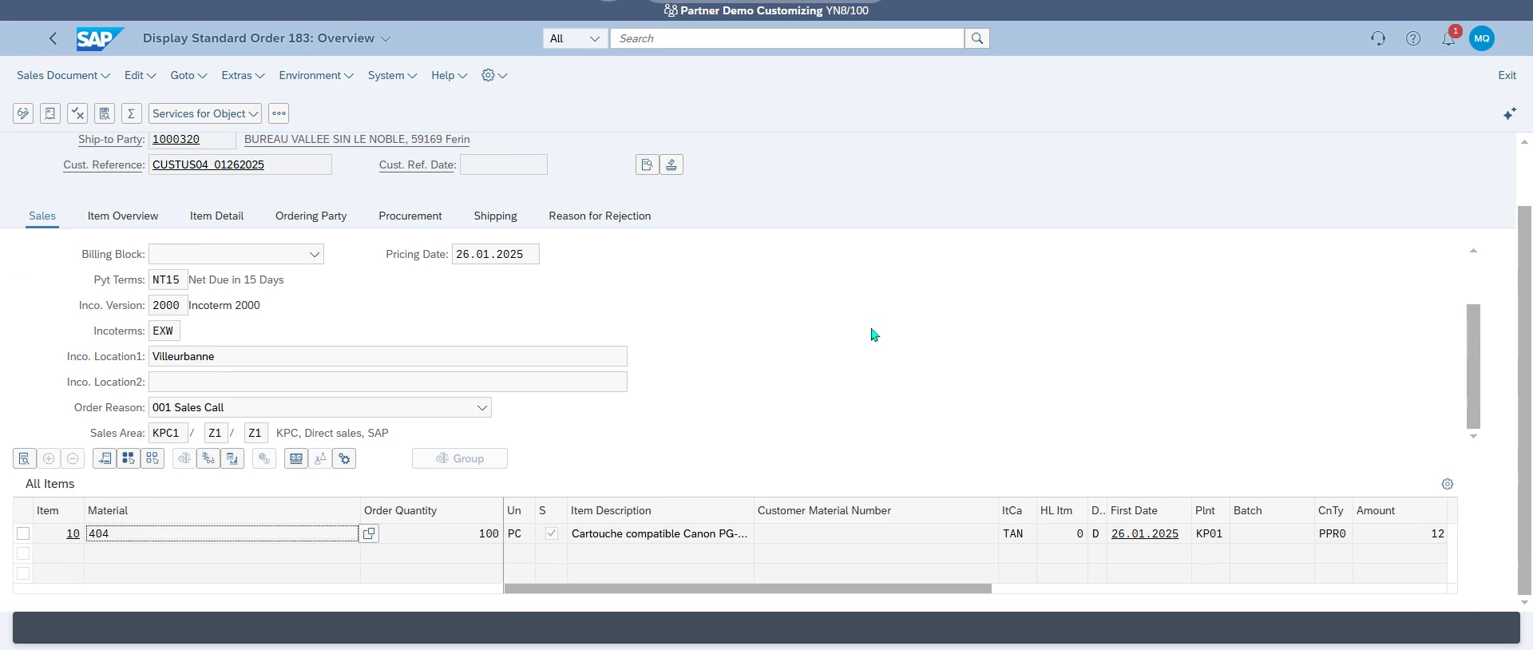
left_click(50, 113)
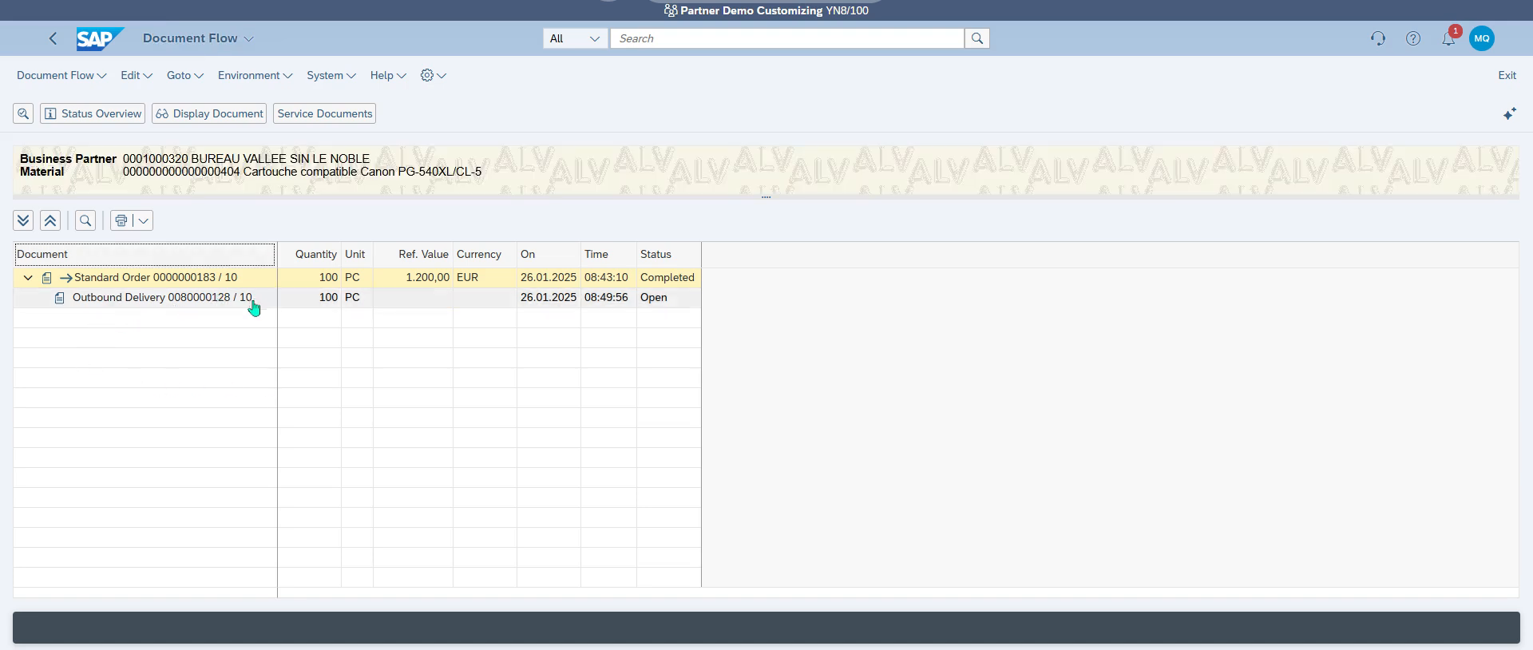
left_click(53, 38)
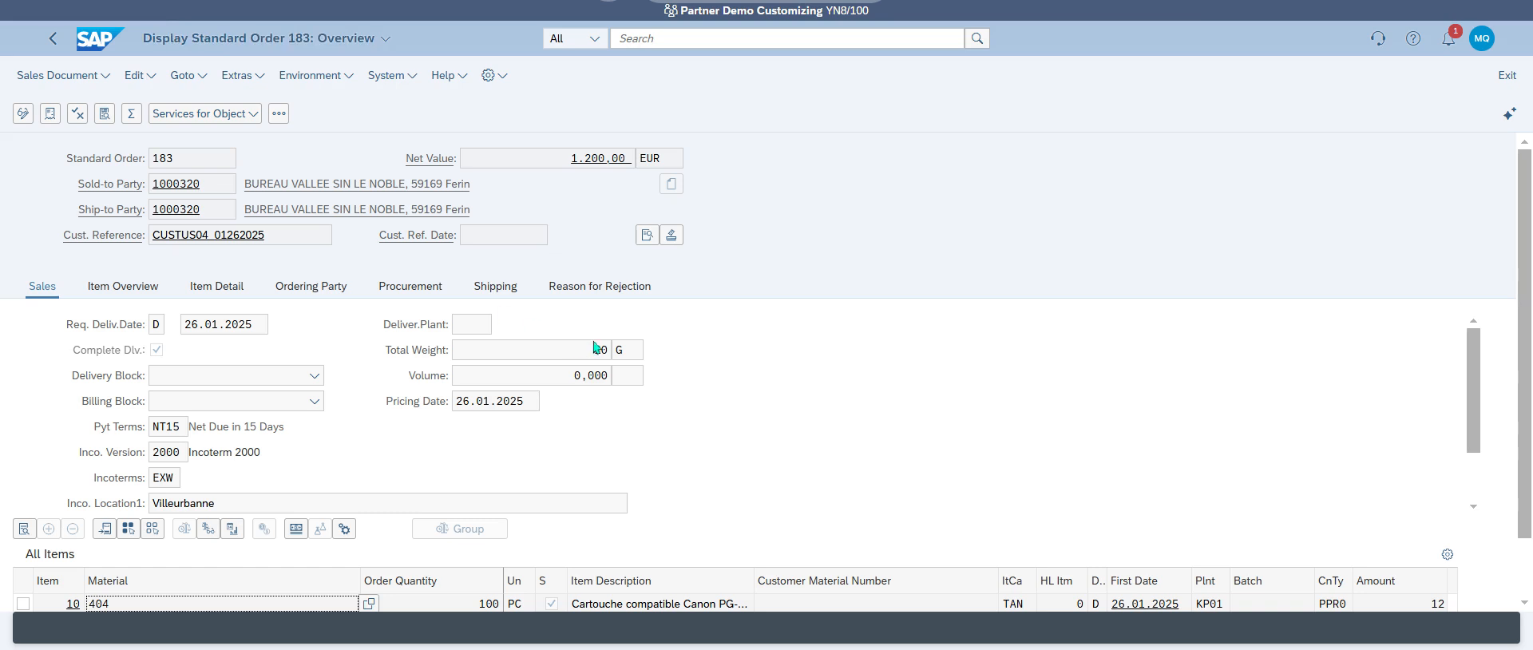
Display the sales order's header data and examine its shipping details
left_click(646, 235)
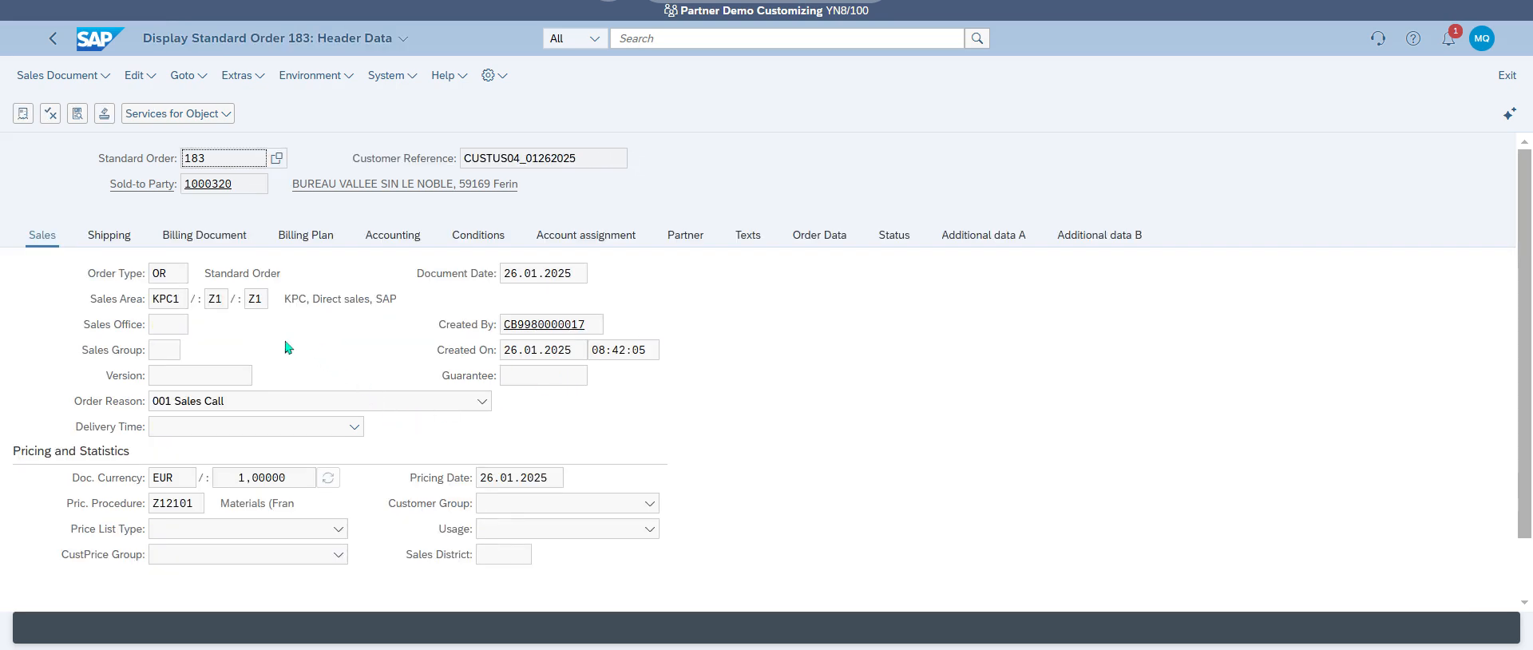
left_click(108, 236)
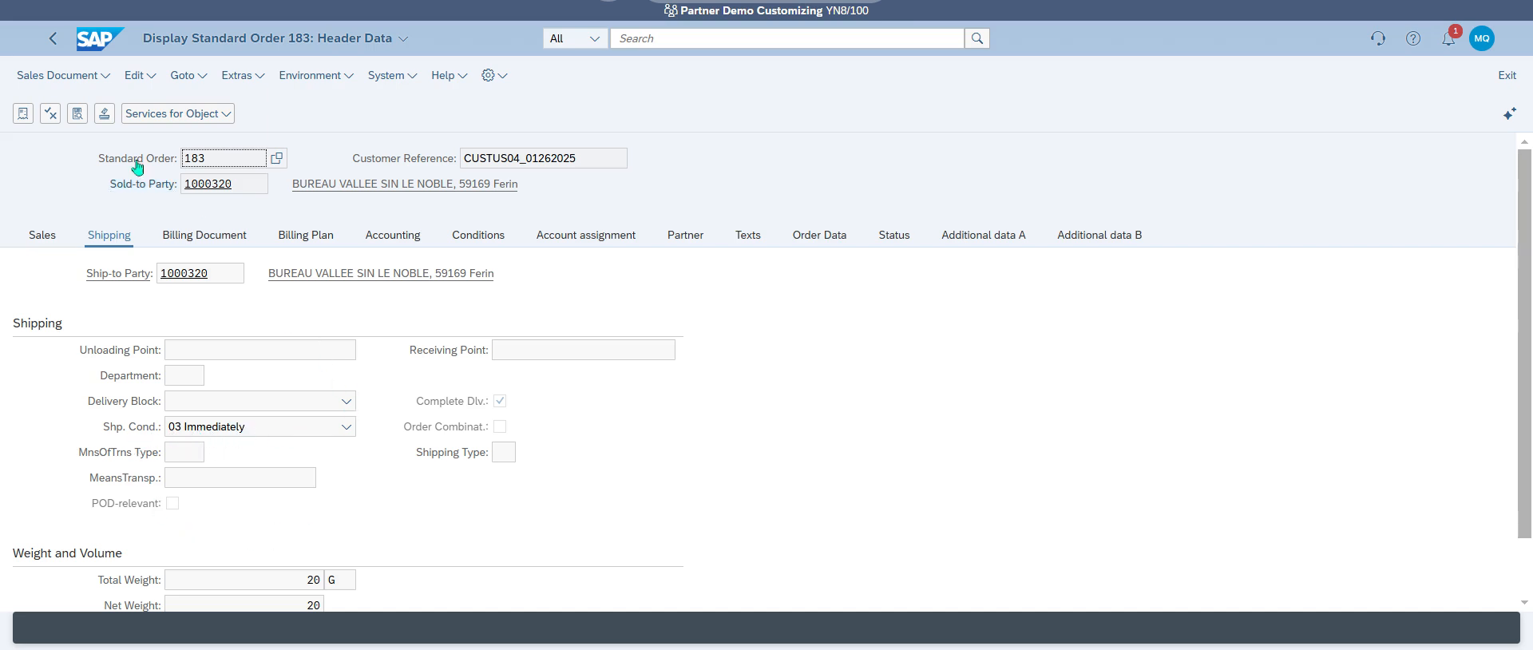
left_click(84, 43)
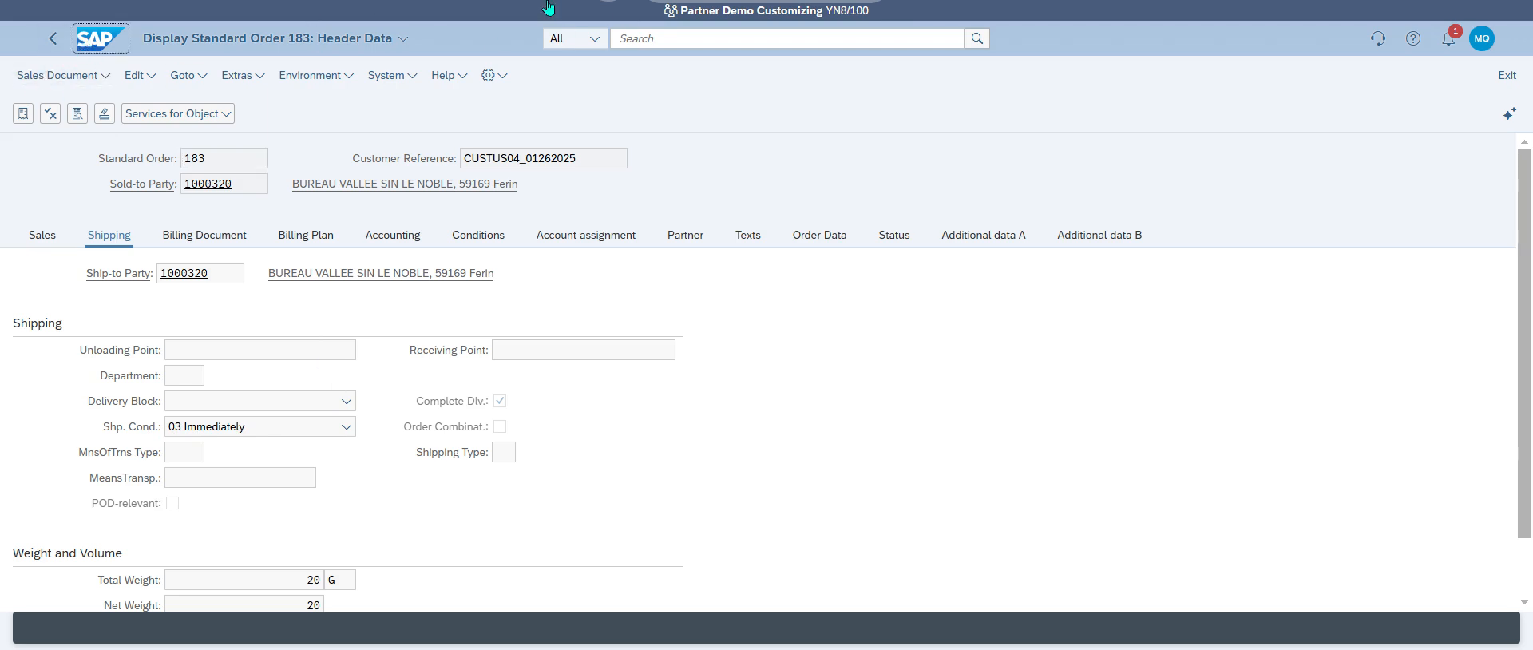
Search for "application jobs" and open the Application Jobs app
left_click(683, 38)
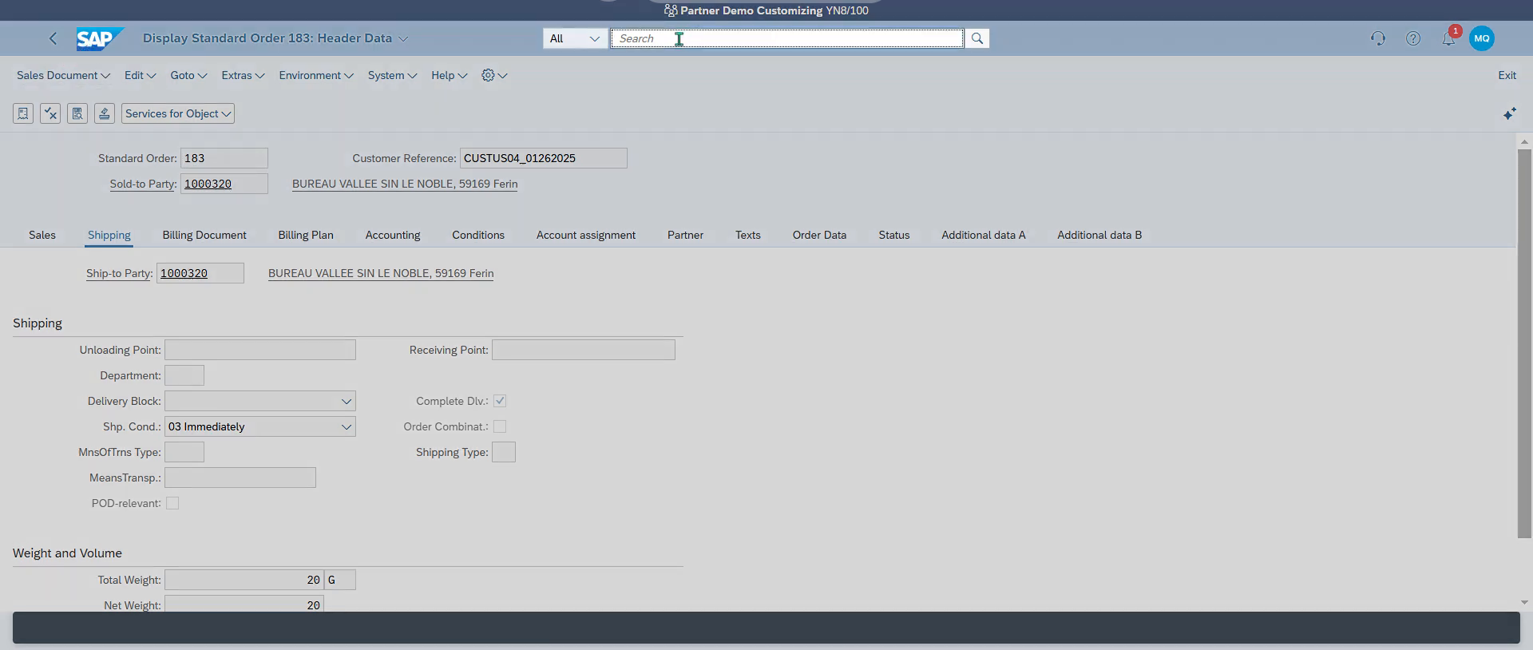
type("sche")
key("BackSpace")
key("BackSpace")
key("BackSpace")
type("application")
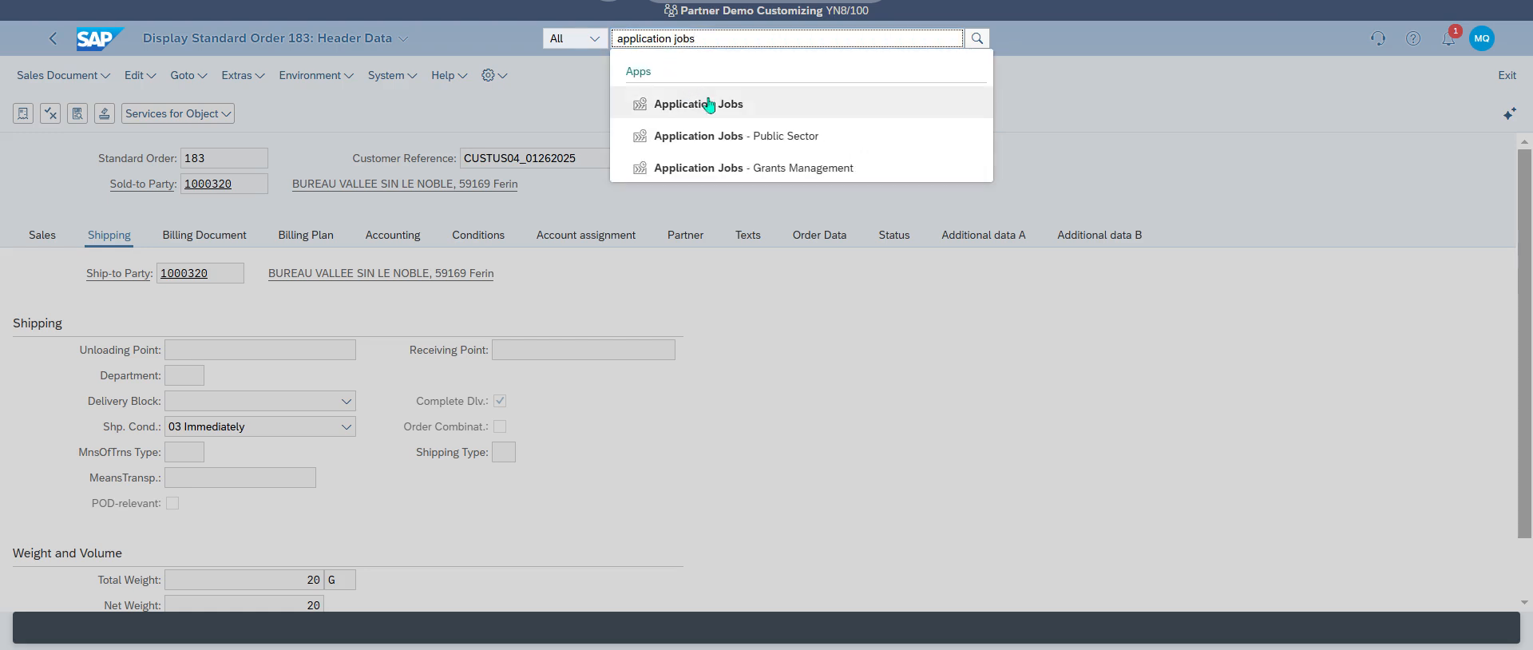
left_click(671, 104)
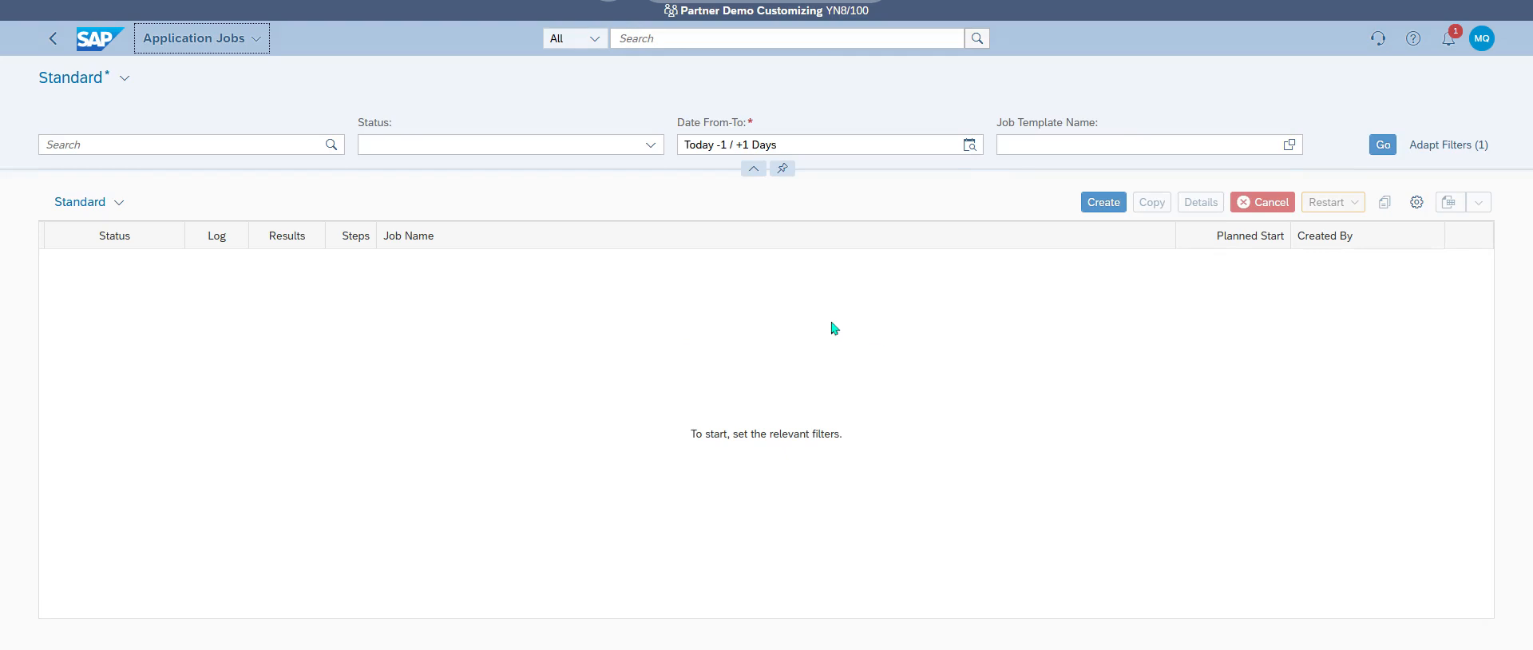
Try searching the application jobs for "outbound", then clear the search term
left_click(163, 141)
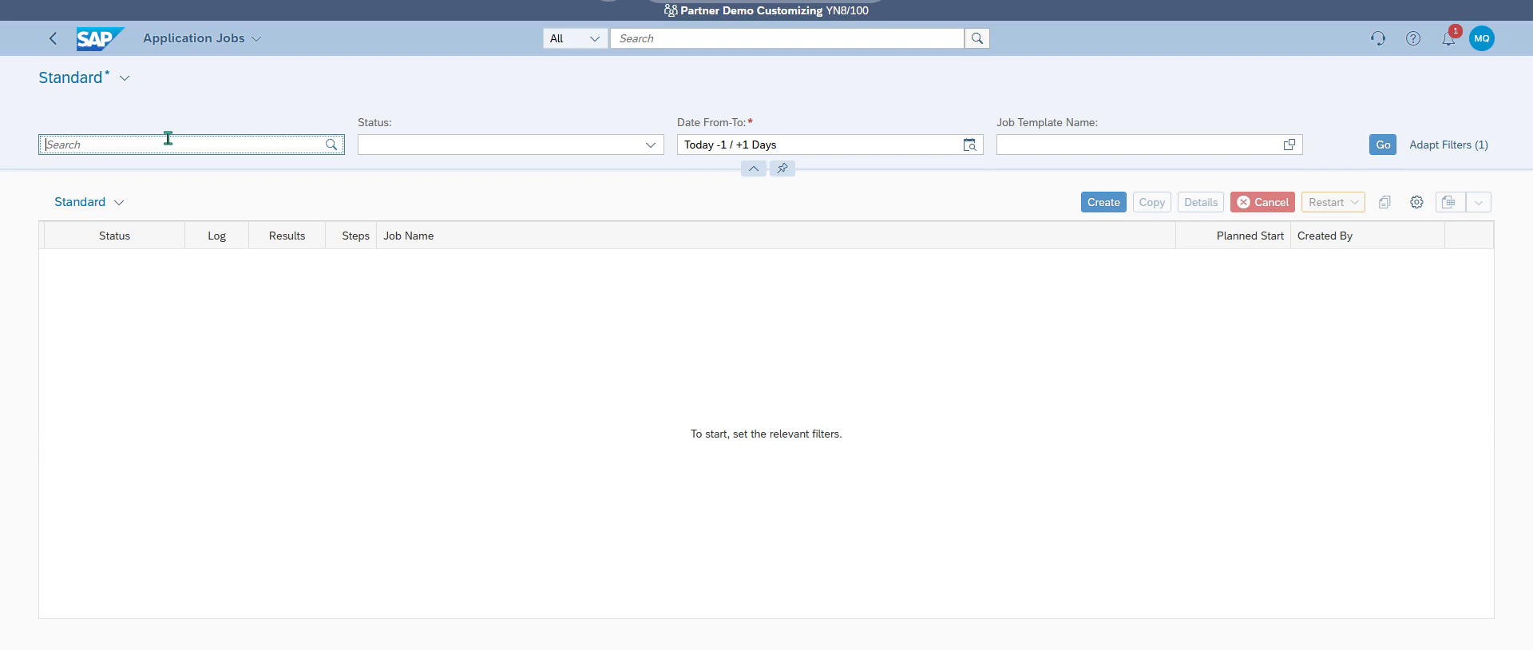
type("outbound")
key("Return")
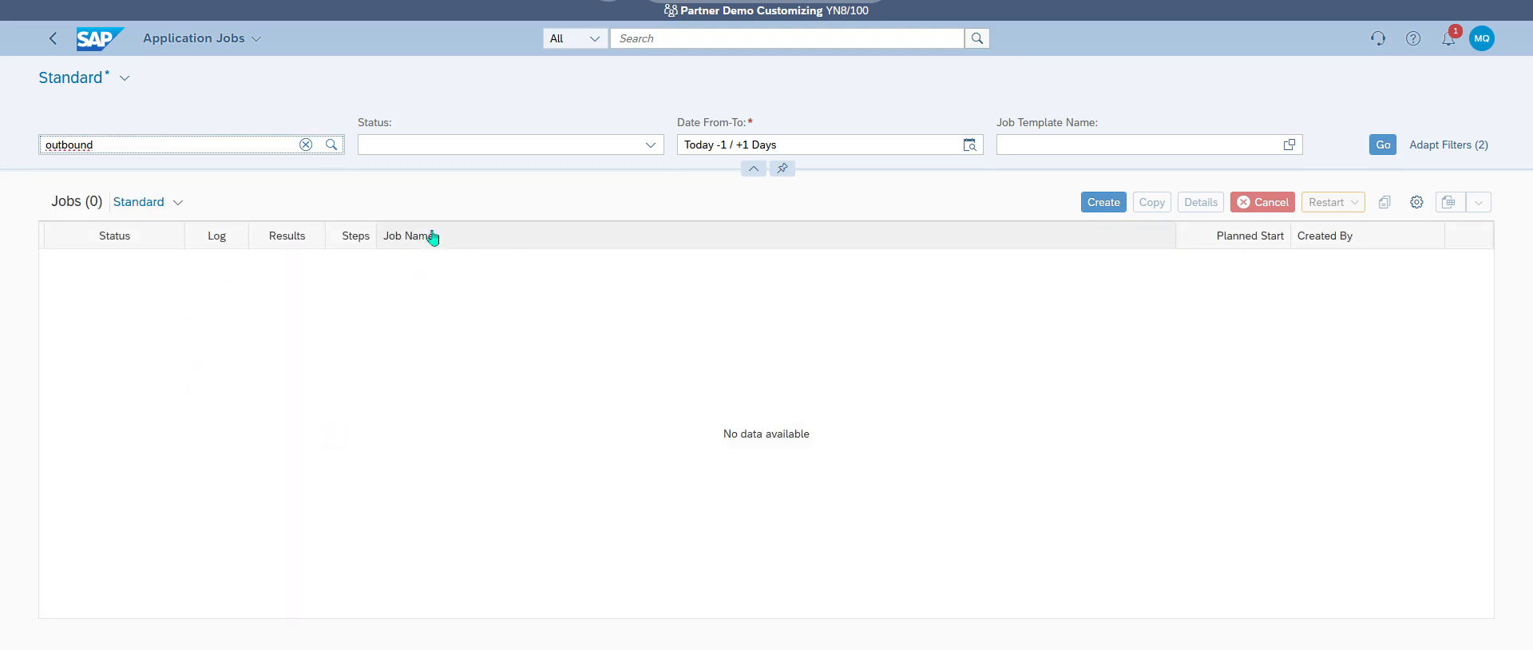
left_click(306, 145)
List all application jobs in the default date range and copy the job name Schedule Delivery Creation for Sales Orders (SO)
left_click(1380, 148)
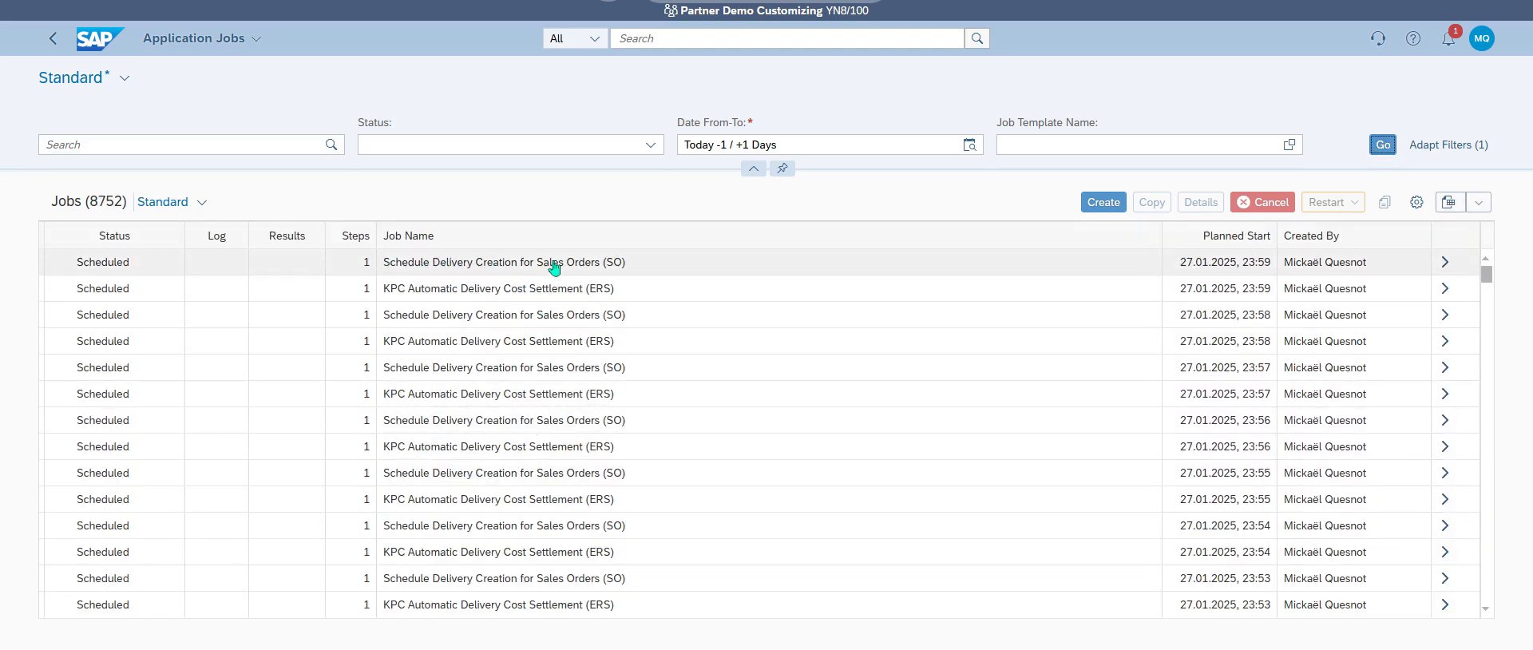
left_click_drag(655, 266, 383, 272)
key("ctrl+c")
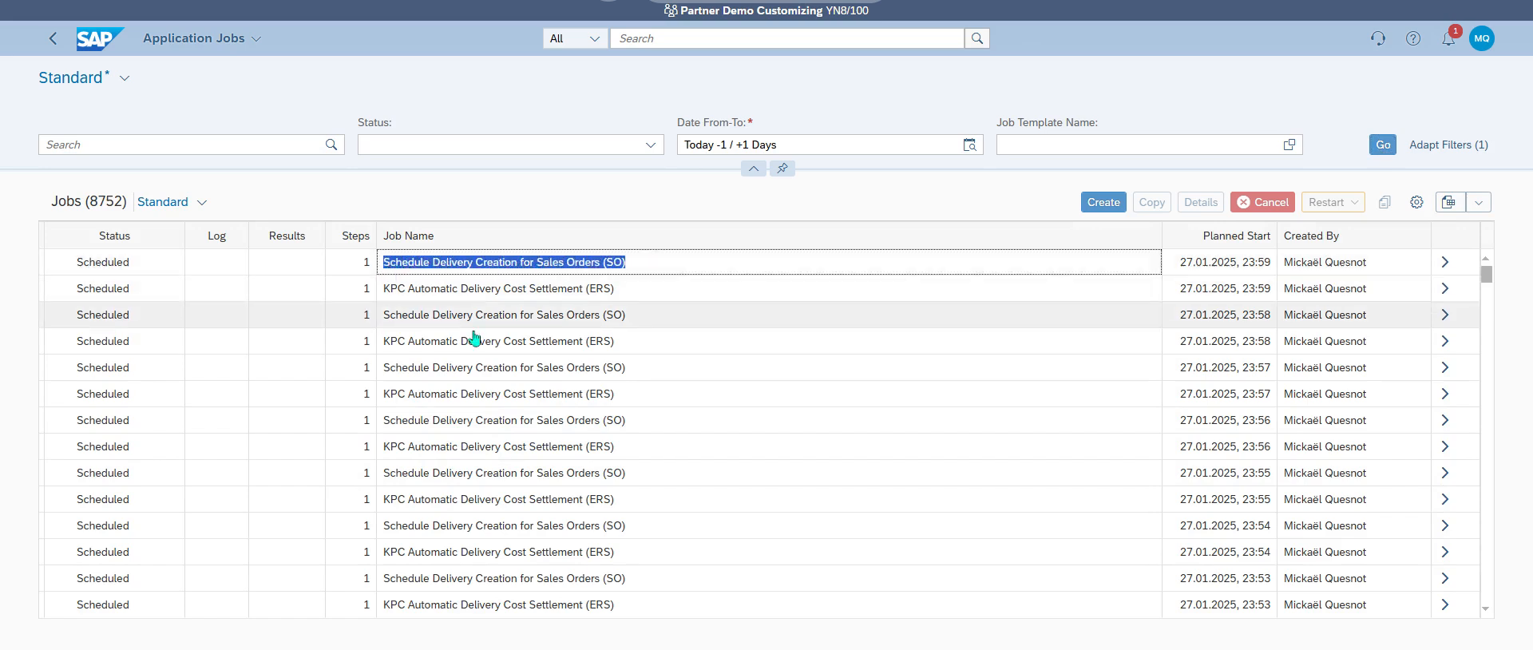
Limit the application jobs to today's date and list them
left_click(969, 145)
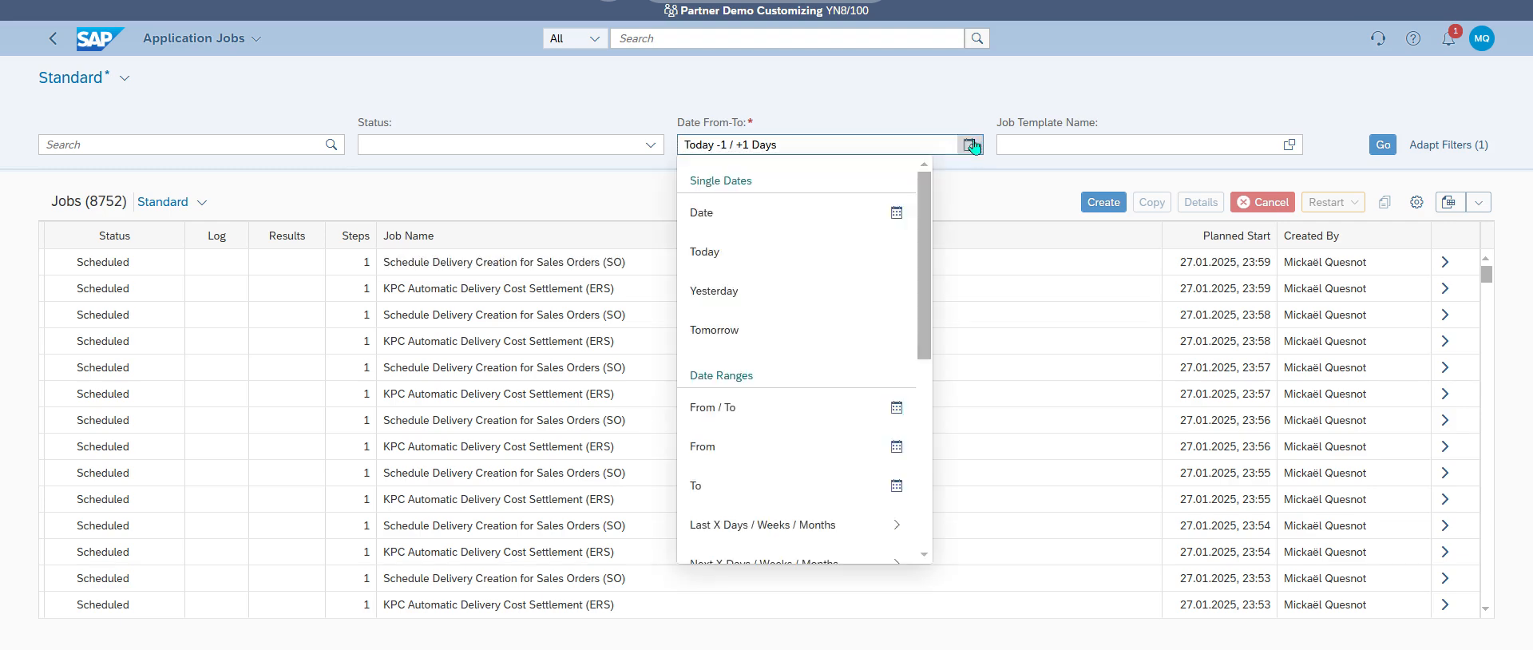
scroll(879, 232, "up", 3)
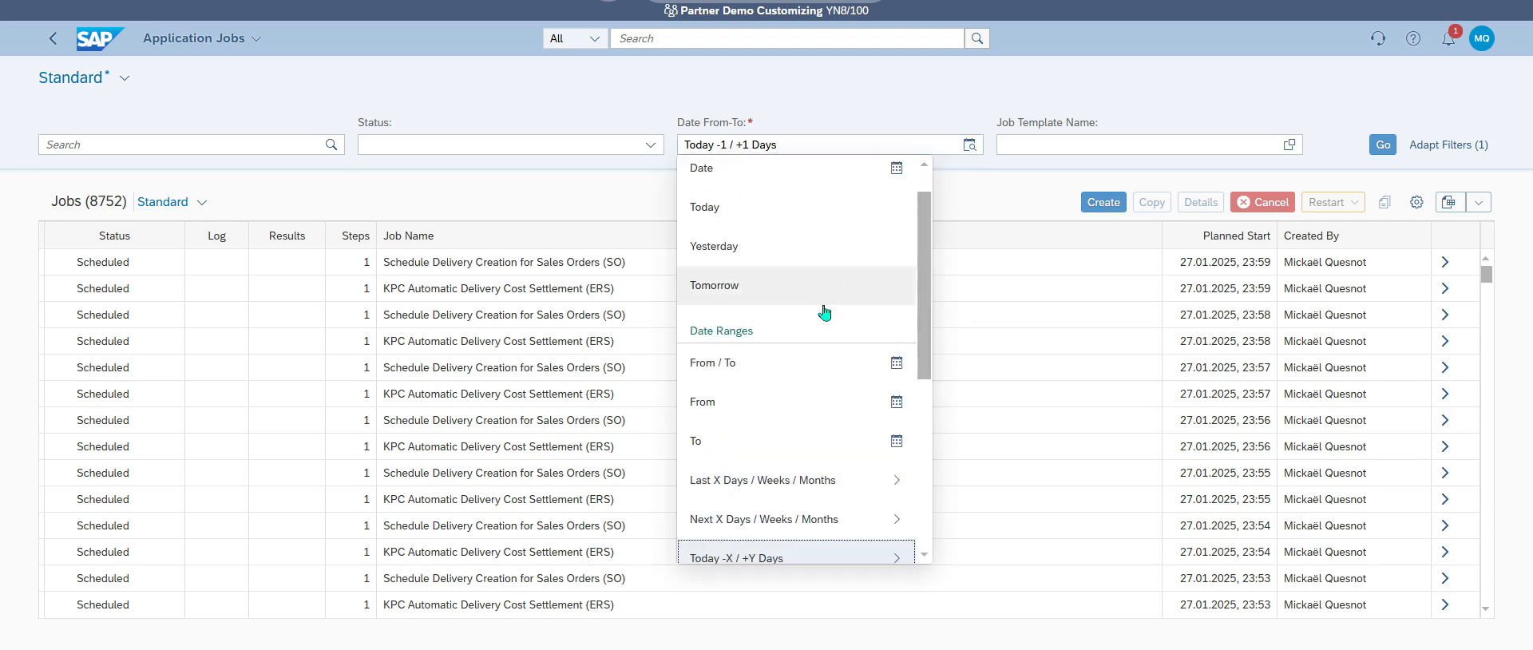
left_click(754, 216)
left_click(1383, 145)
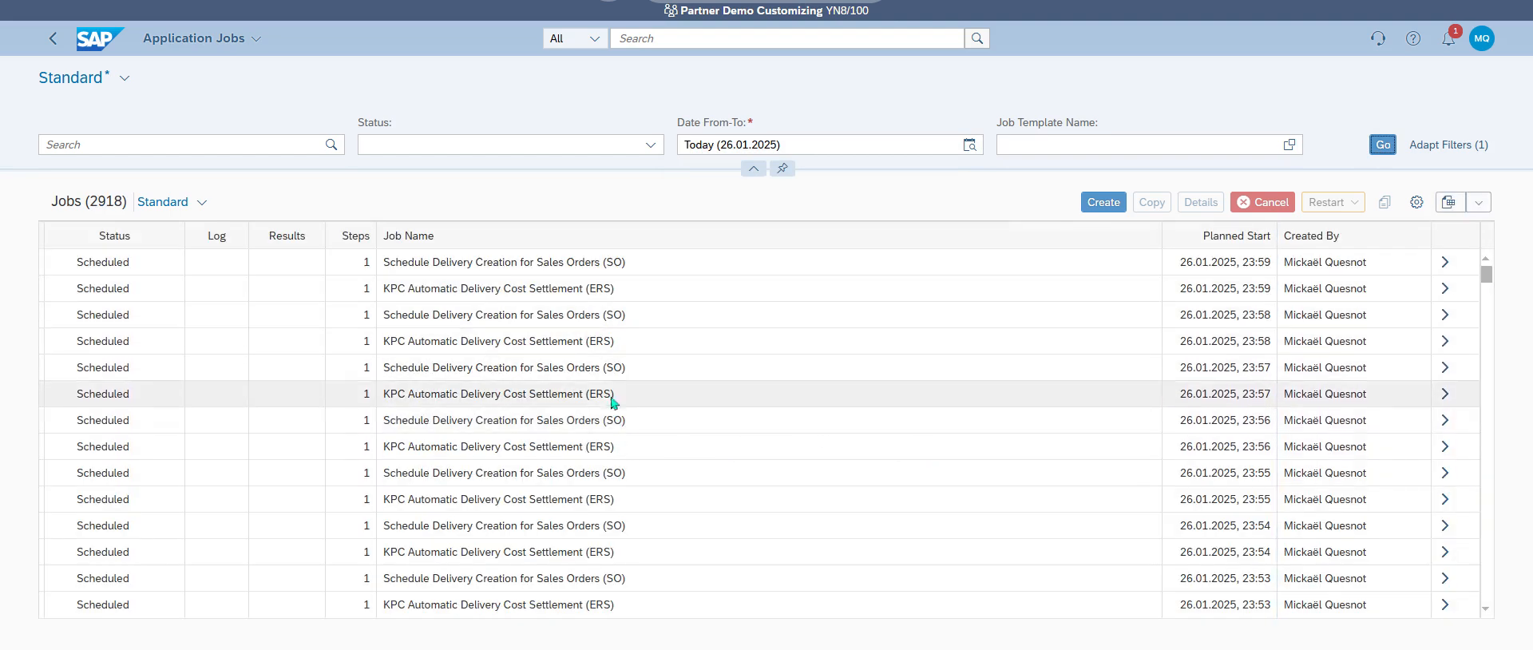
Restrict the job list to the status Finished
scroll(623, 399, "down", 4)
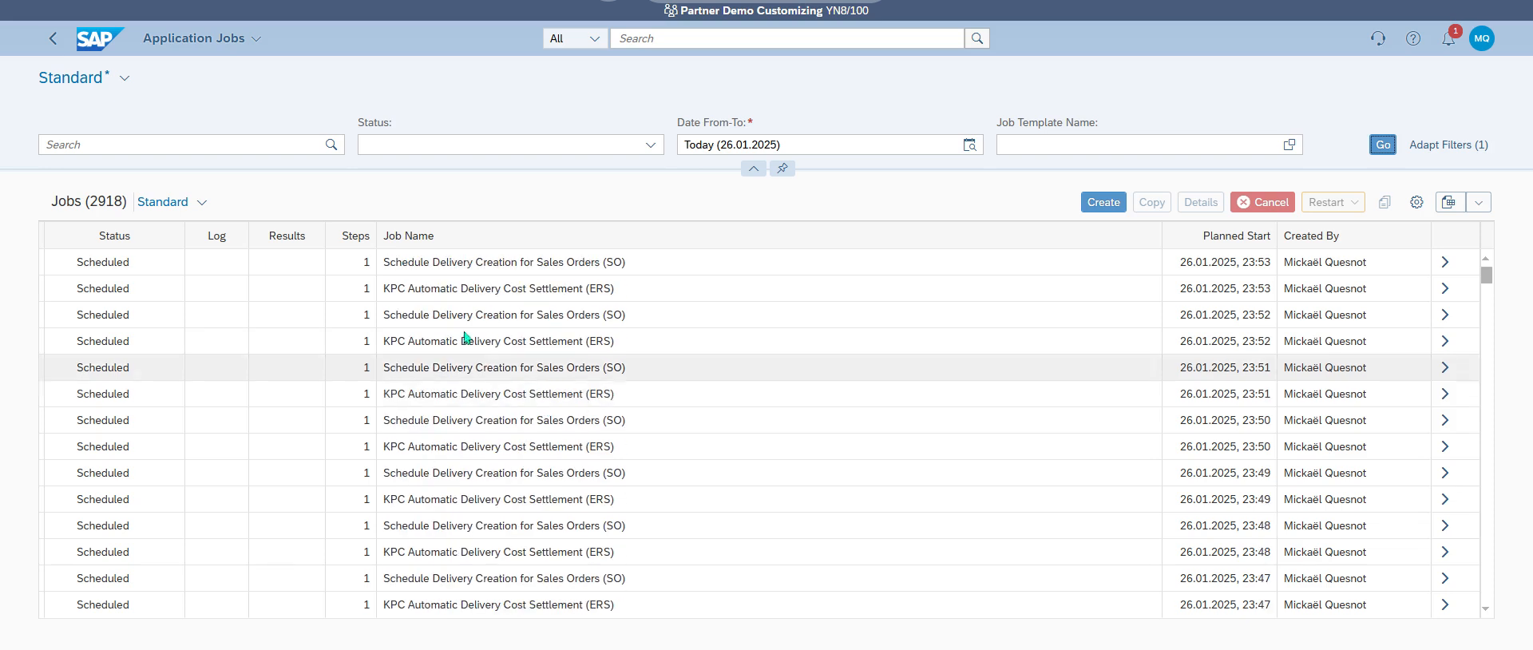
left_click(649, 145)
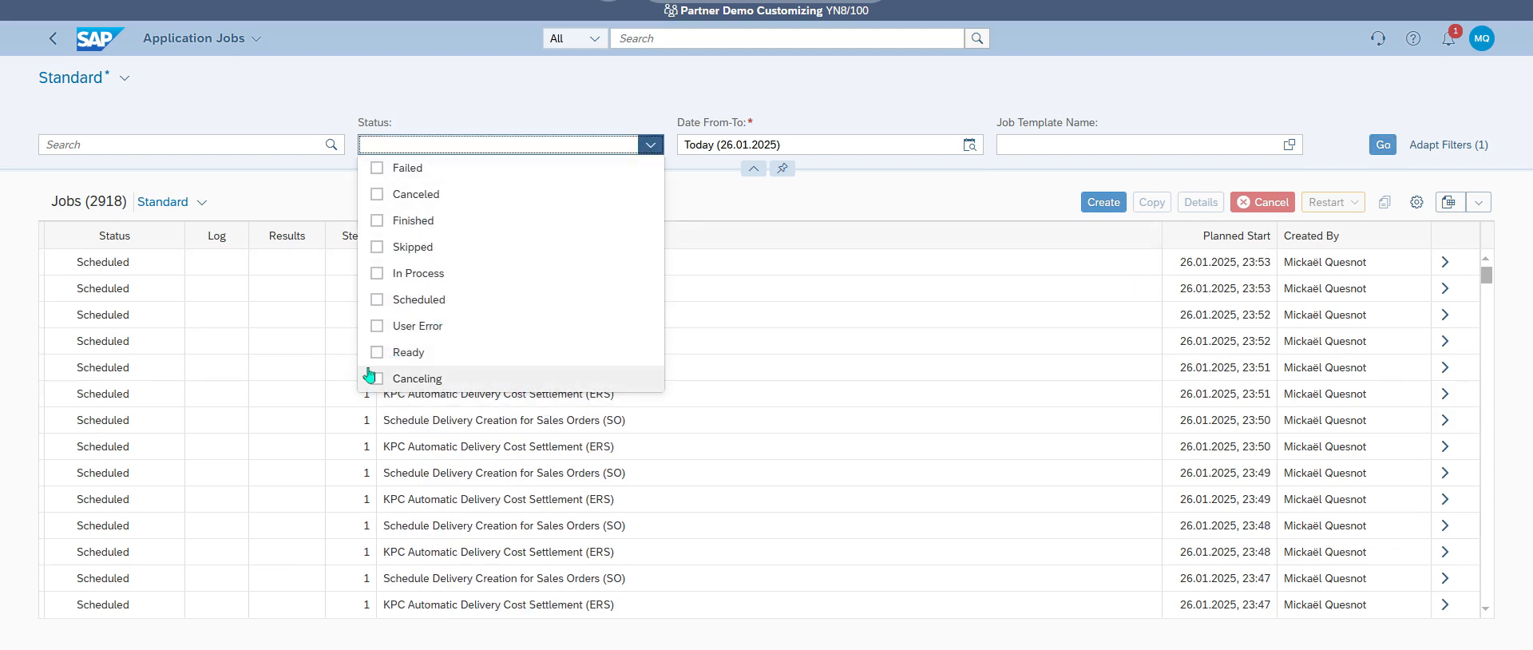
left_click(385, 219)
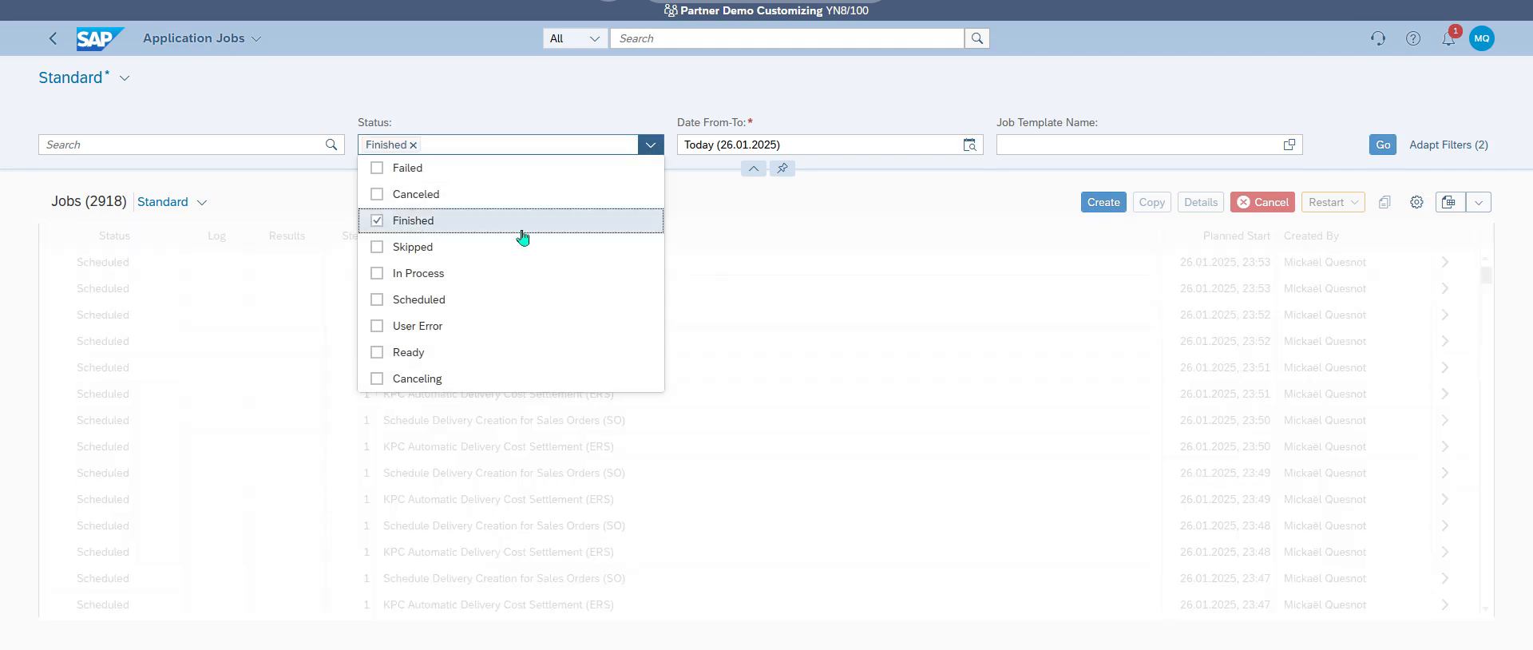
left_click(1383, 145)
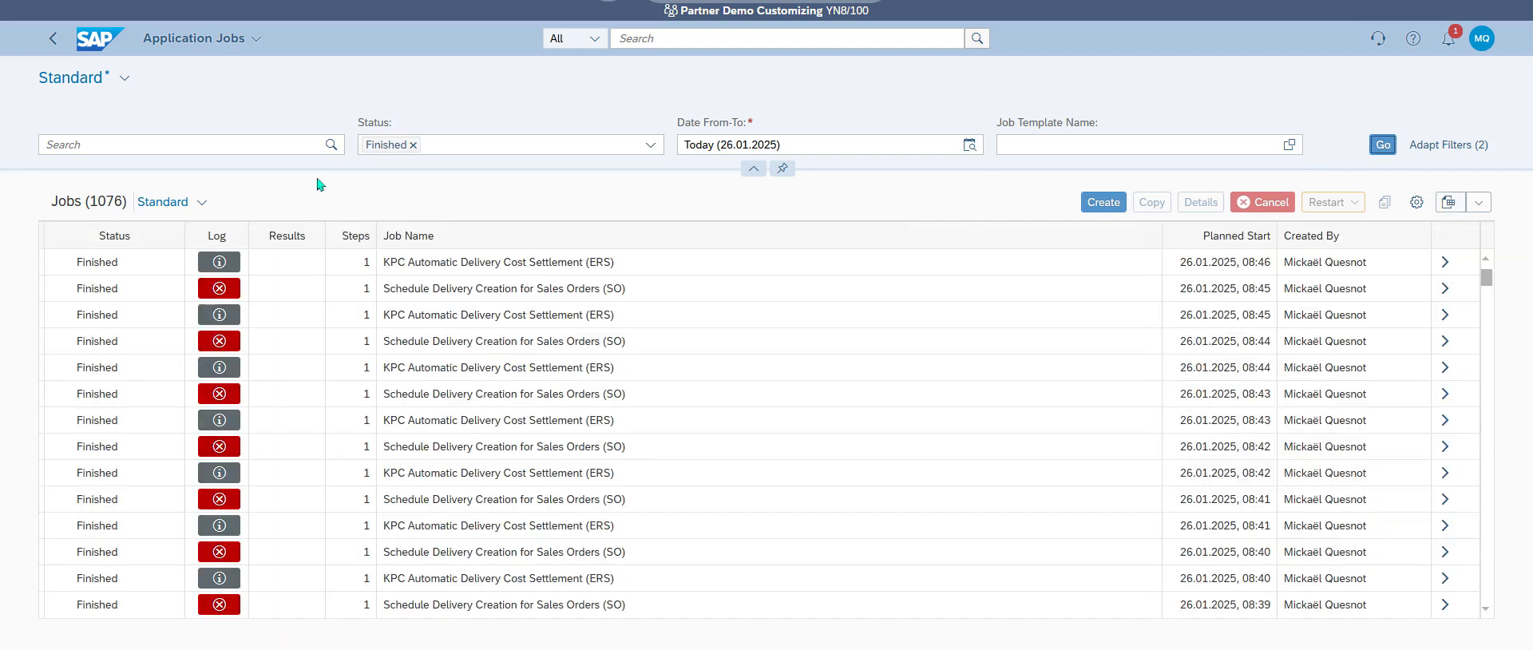
Filter the finished jobs by the copied name Schedule Delivery Creation for Sales Orders (SO) and look through the runs
left_click(264, 151)
key("ctrl+v")
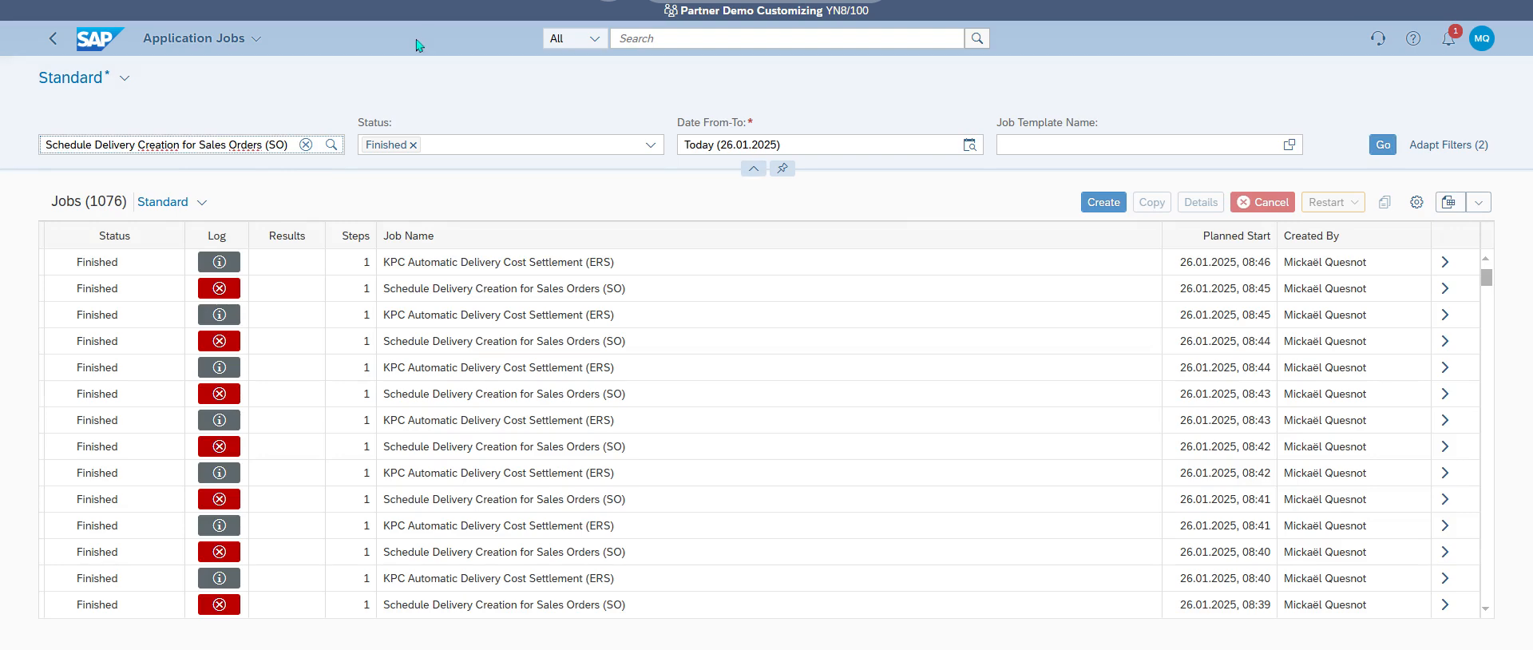
key("Return")
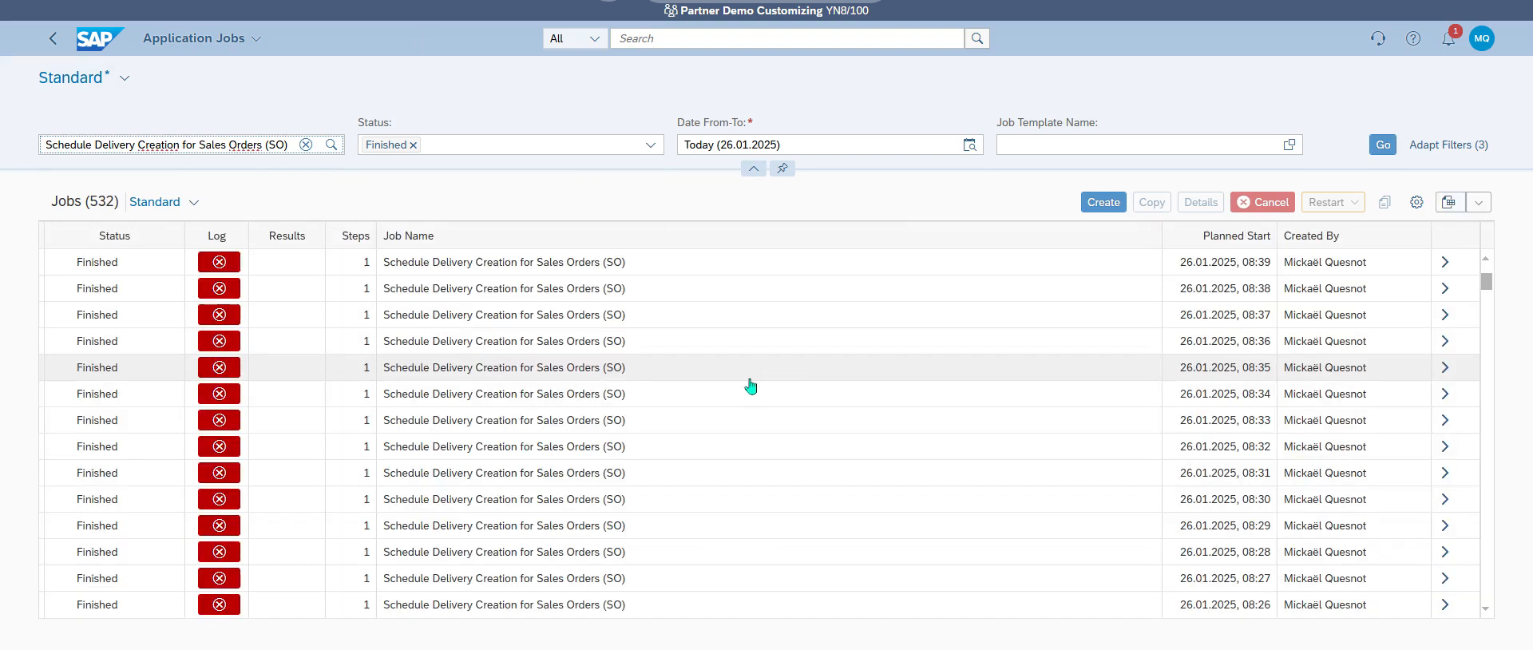
scroll(750, 386, "down", 10)
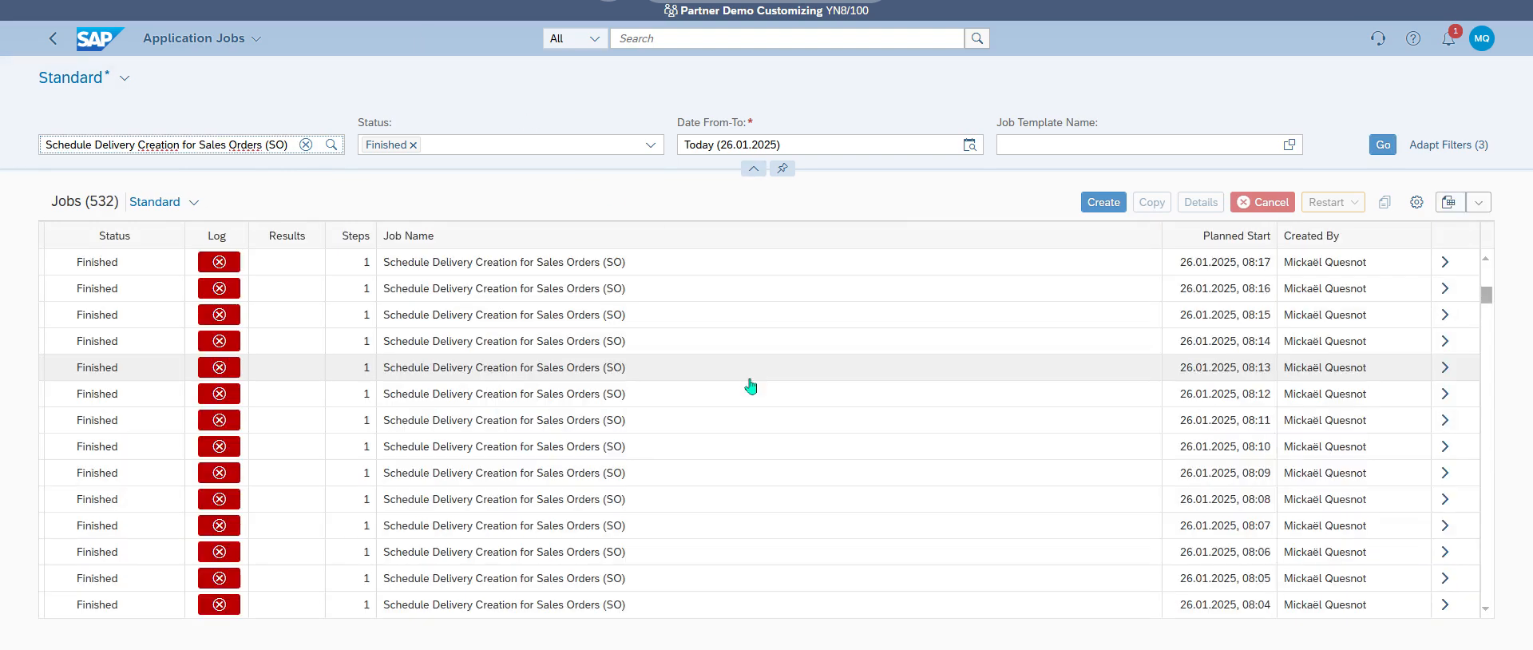
left_click_drag(1486, 314, 1487, 608)
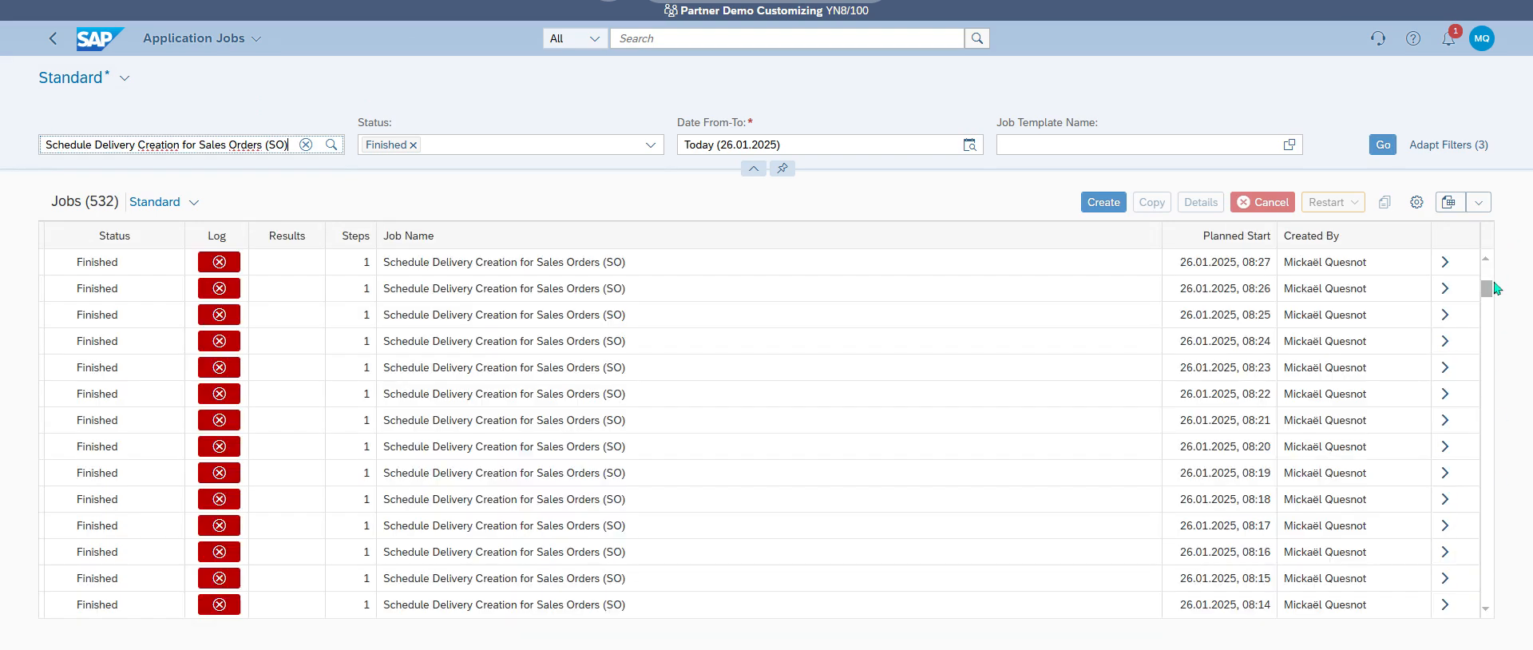
left_click_drag(1487, 289, 1487, 274)
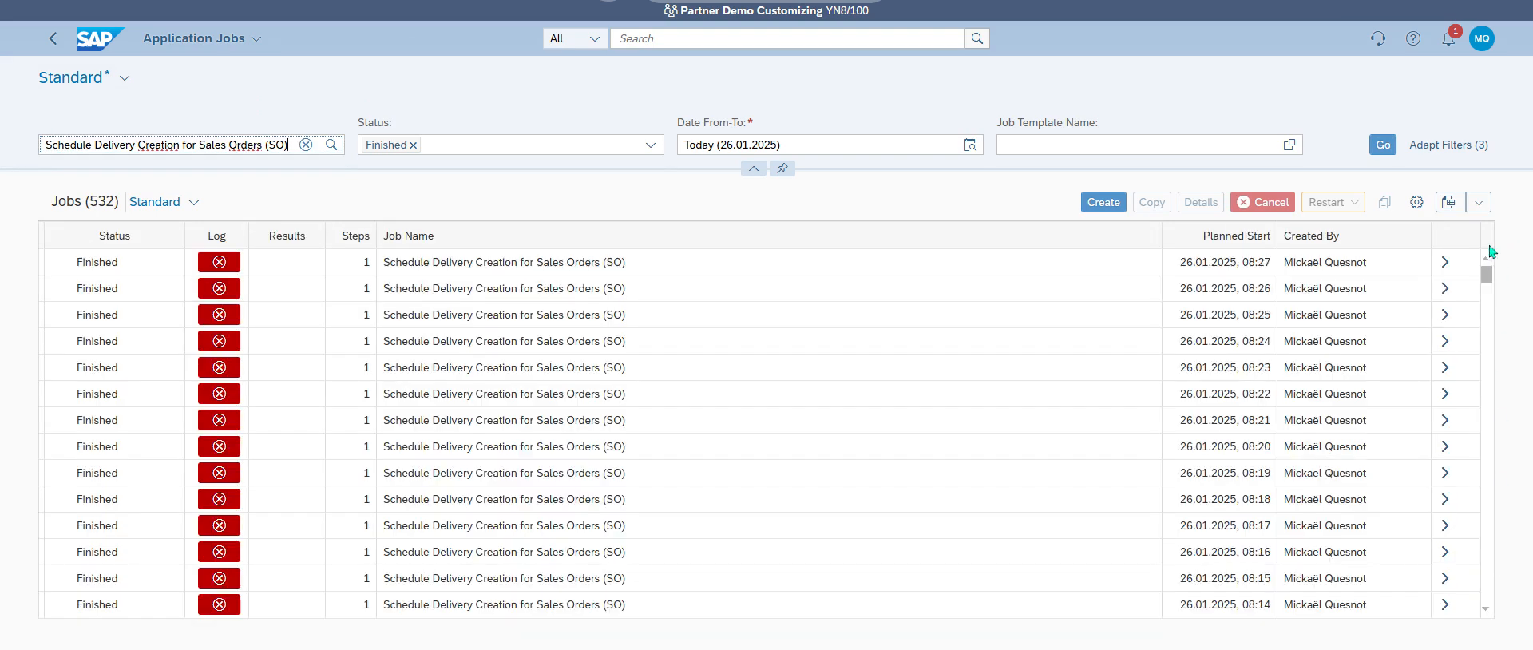
Examine the job logs of the 08:51 and 08:50 delivery creation runs, returning to the job list after each
left_click(220, 265)
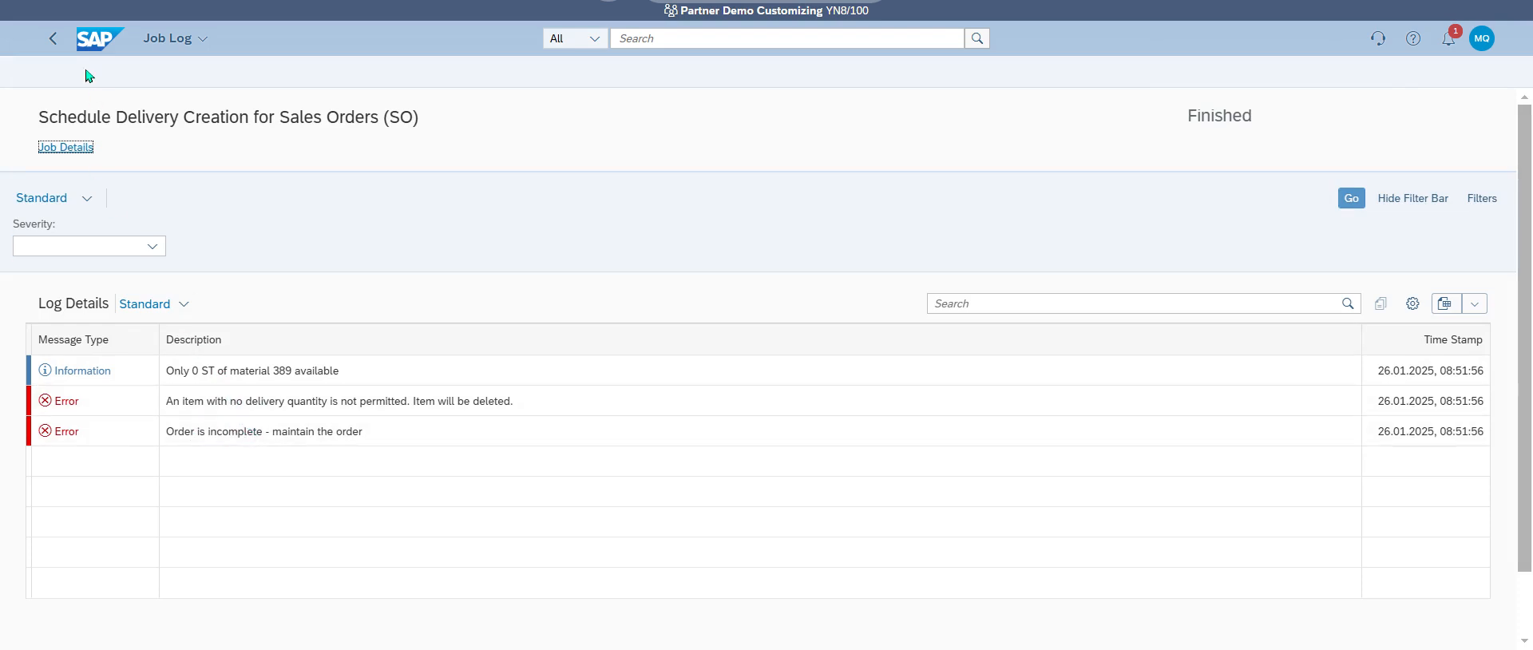
left_click(52, 38)
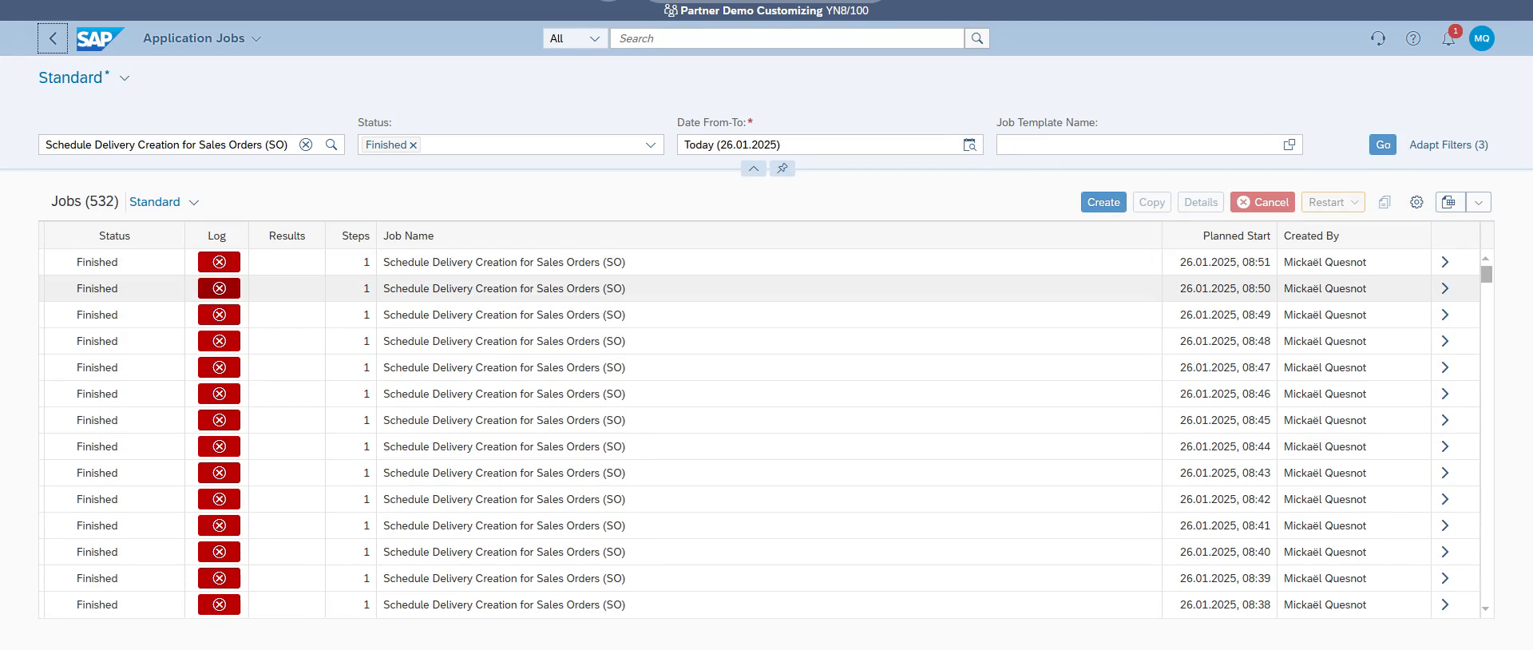
left_click(219, 289)
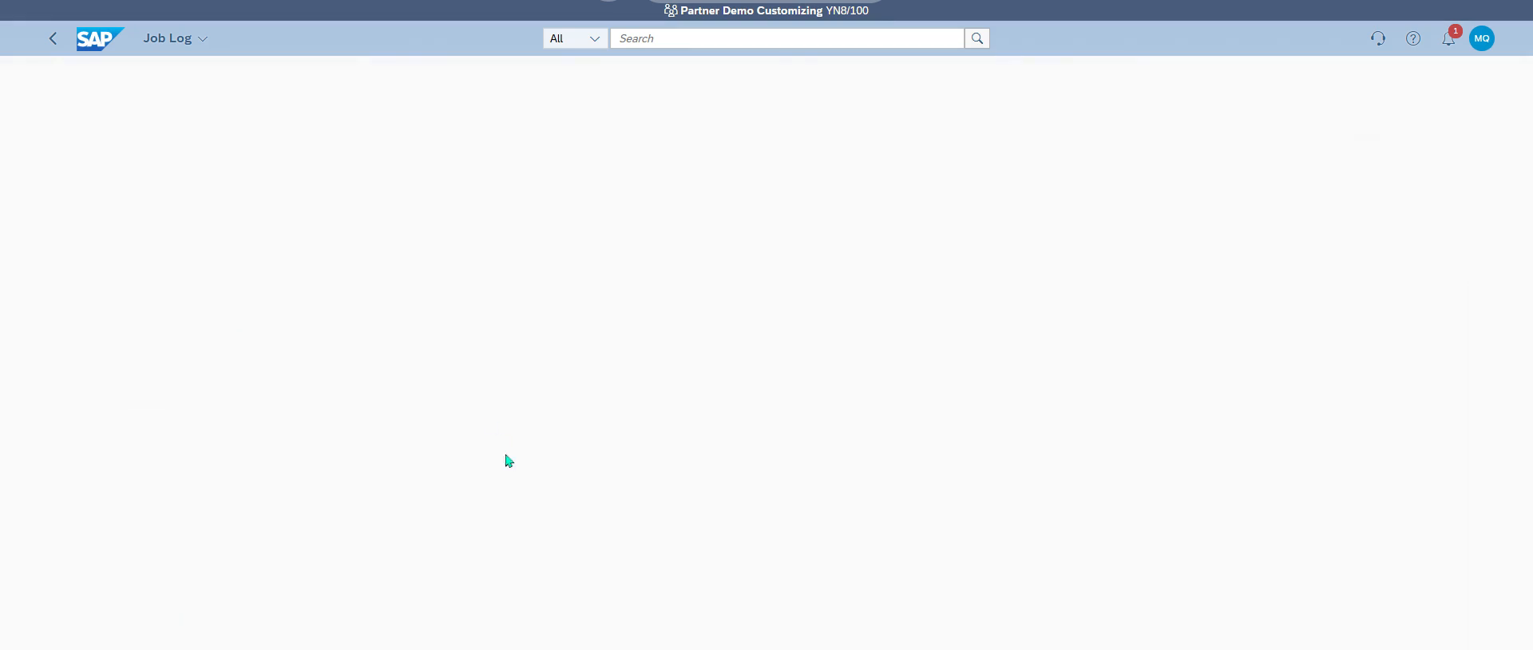
left_click(53, 38)
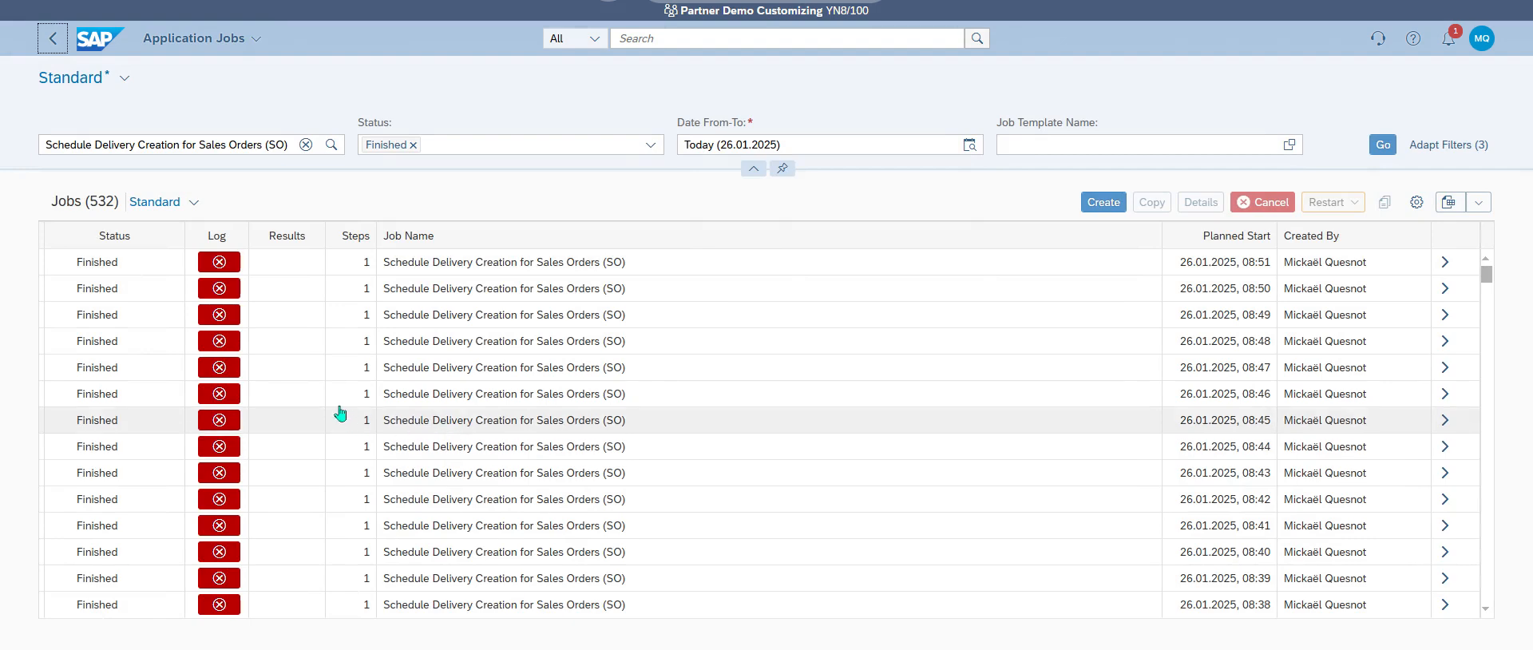
Open the 08:49 run's job log, show the success message details and copy the delivery number
left_click(403, 314)
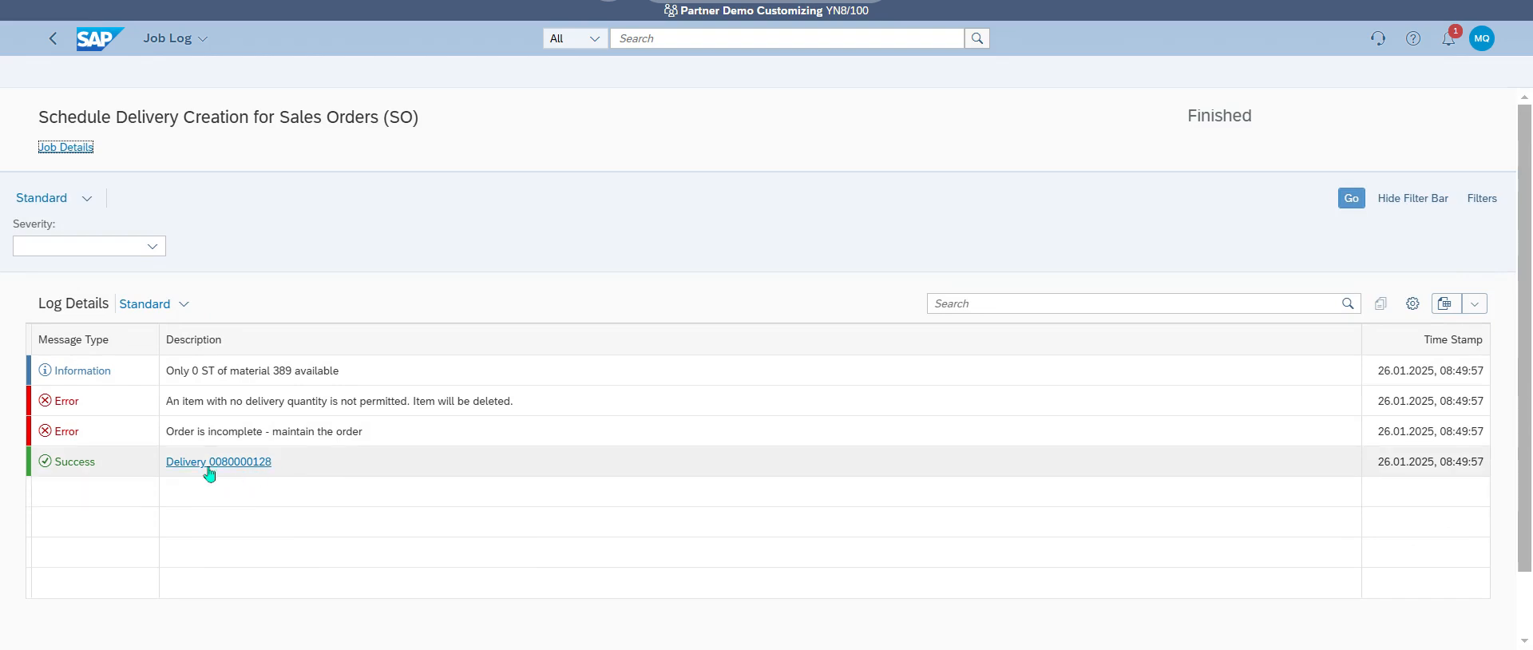
left_click(244, 467)
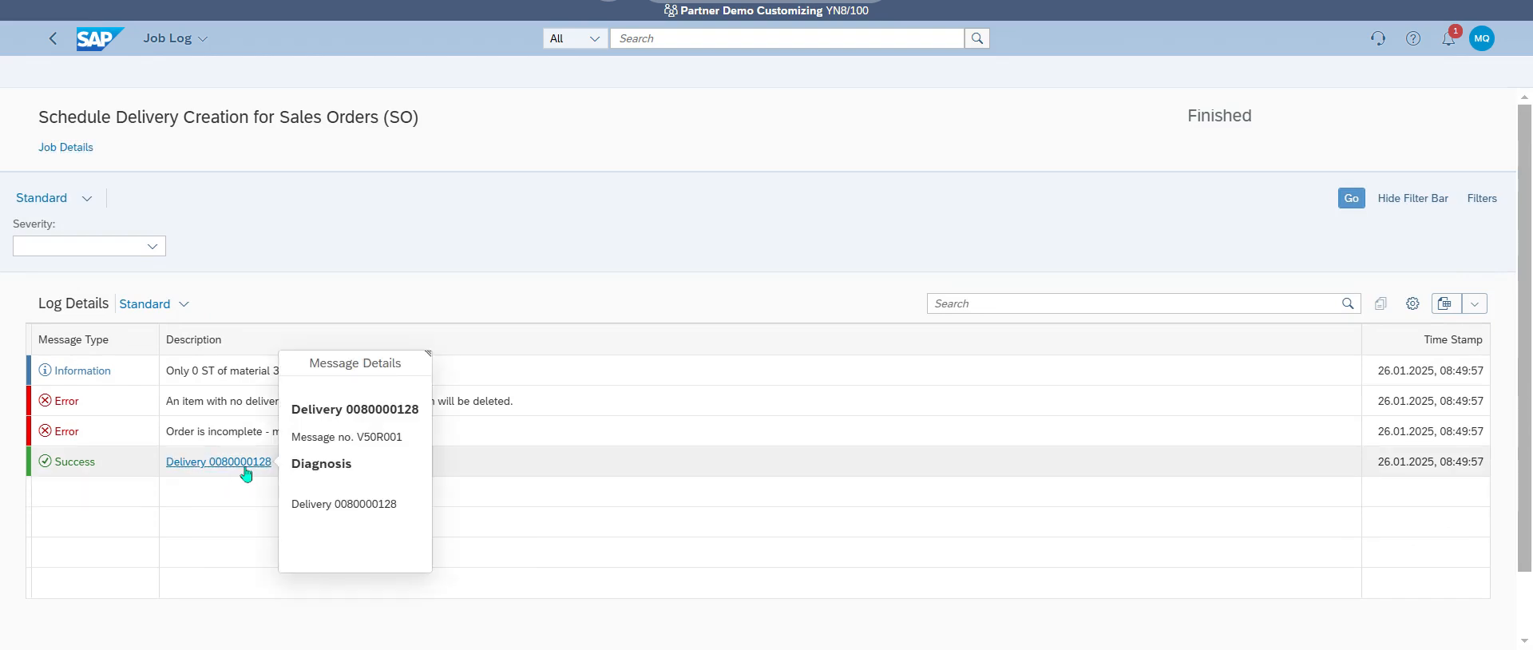
triple_click(394, 406)
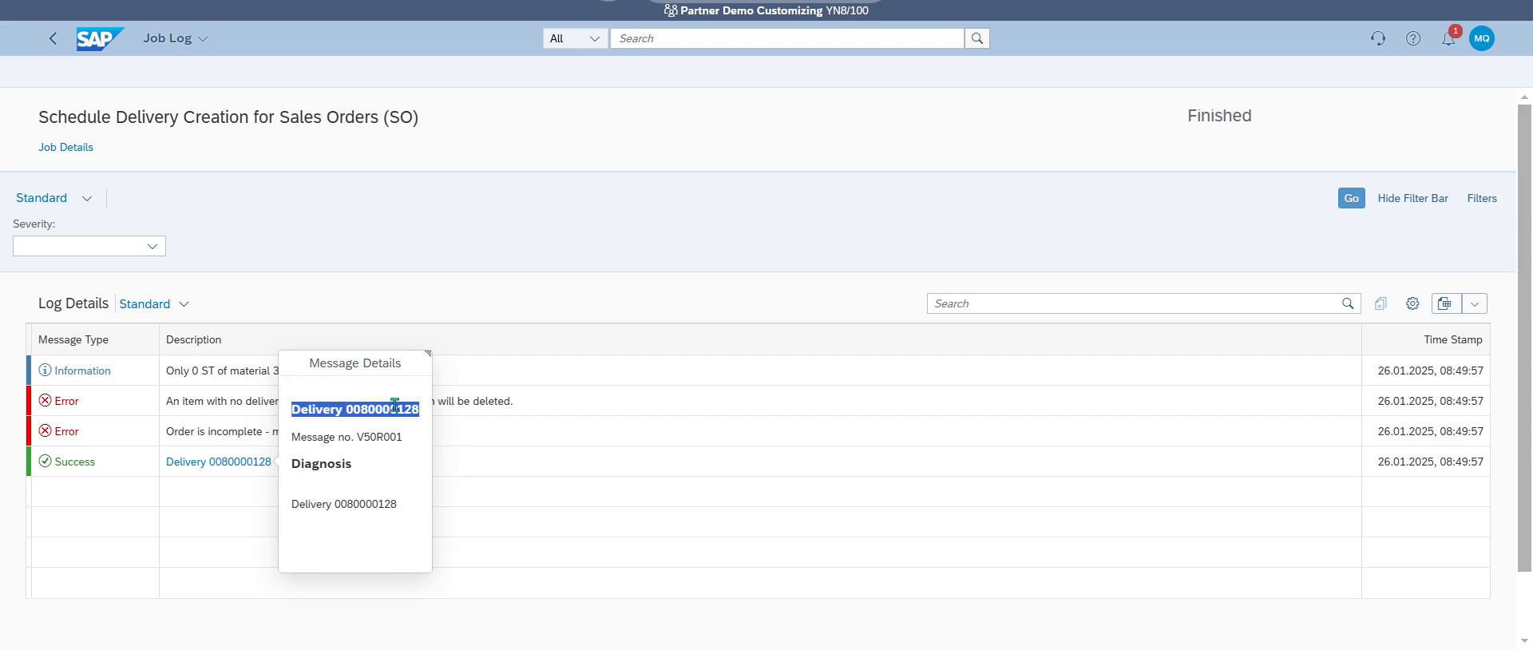
Search for "manage outbound" and open the Manage Outbound Deliveries app
left_click(650, 37)
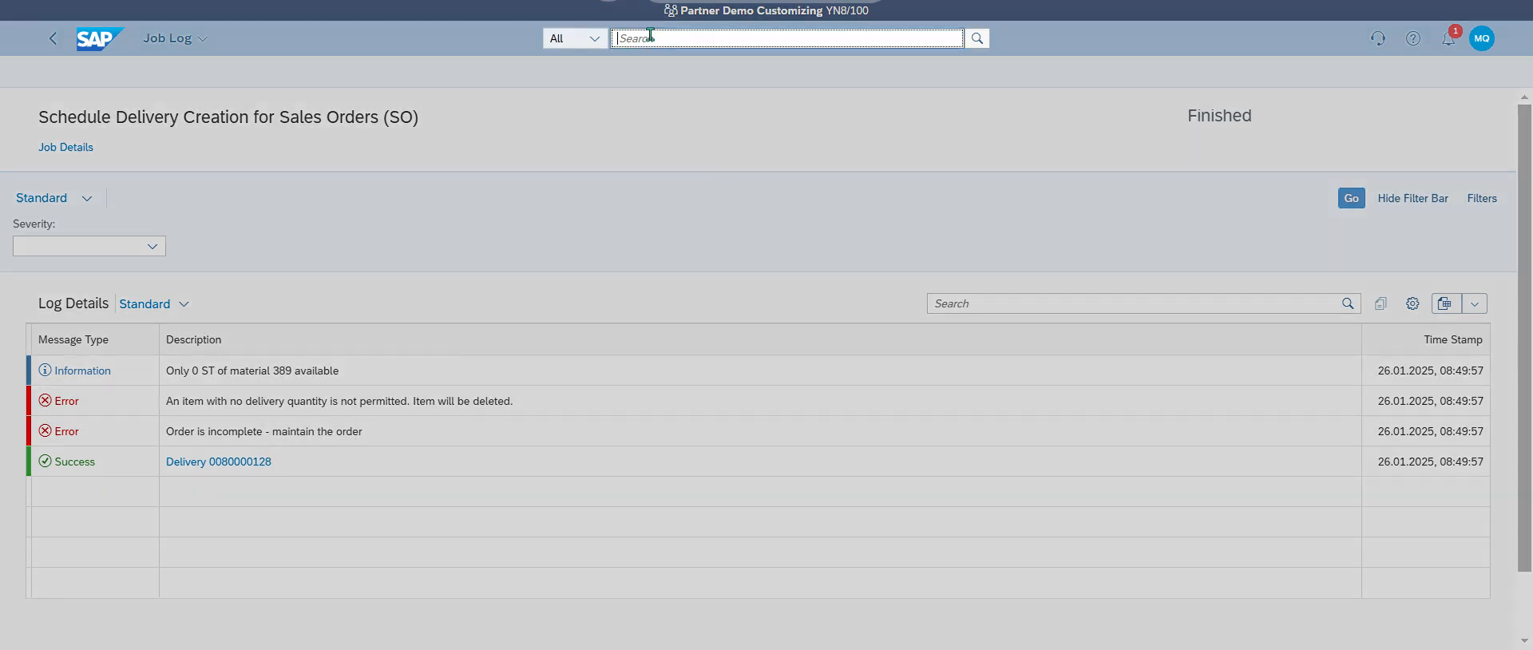
type("manage outbound")
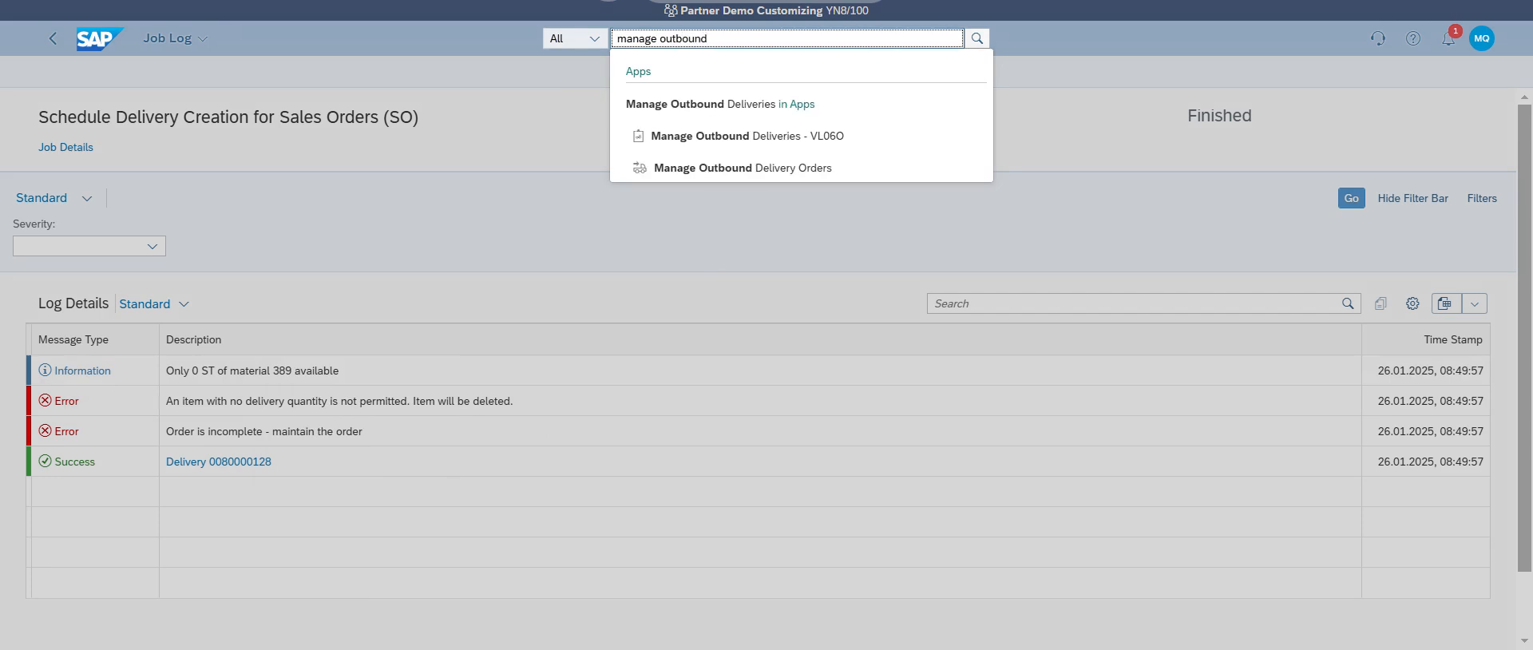
left_click(808, 96)
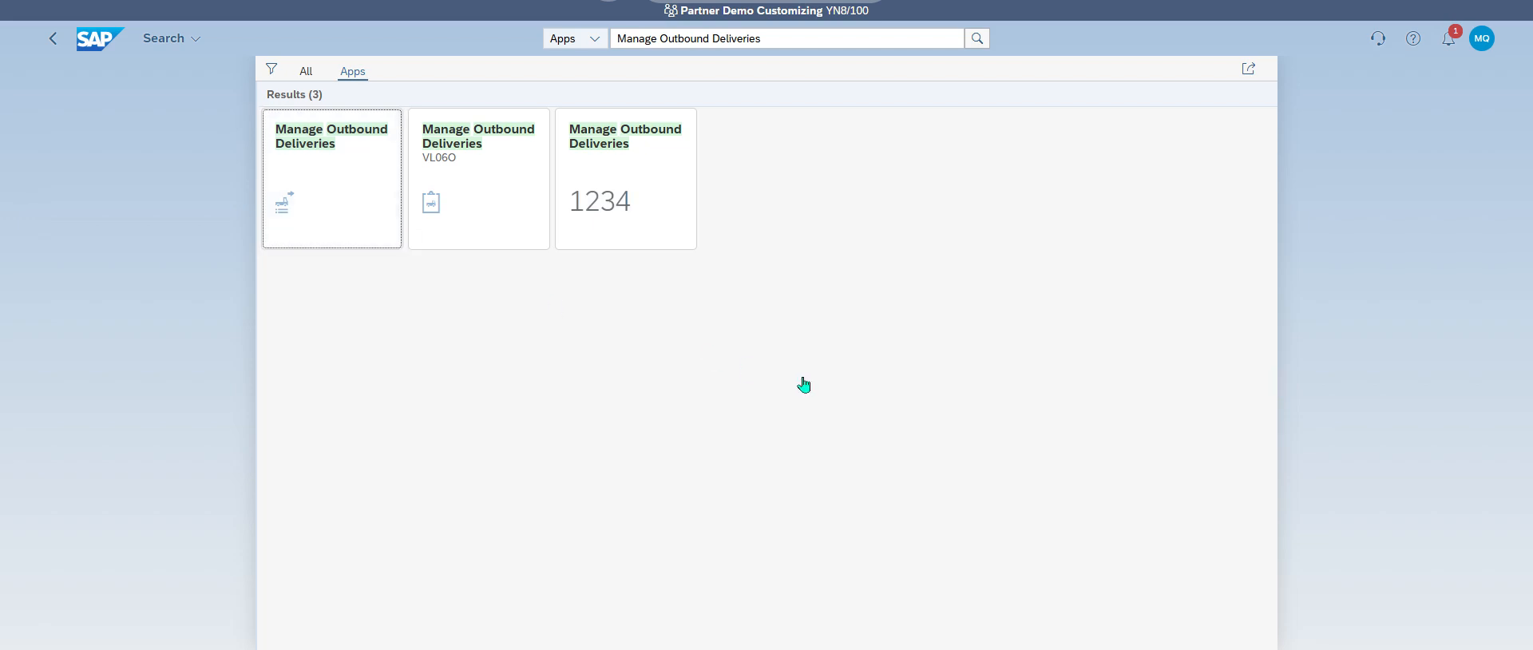
key("Return")
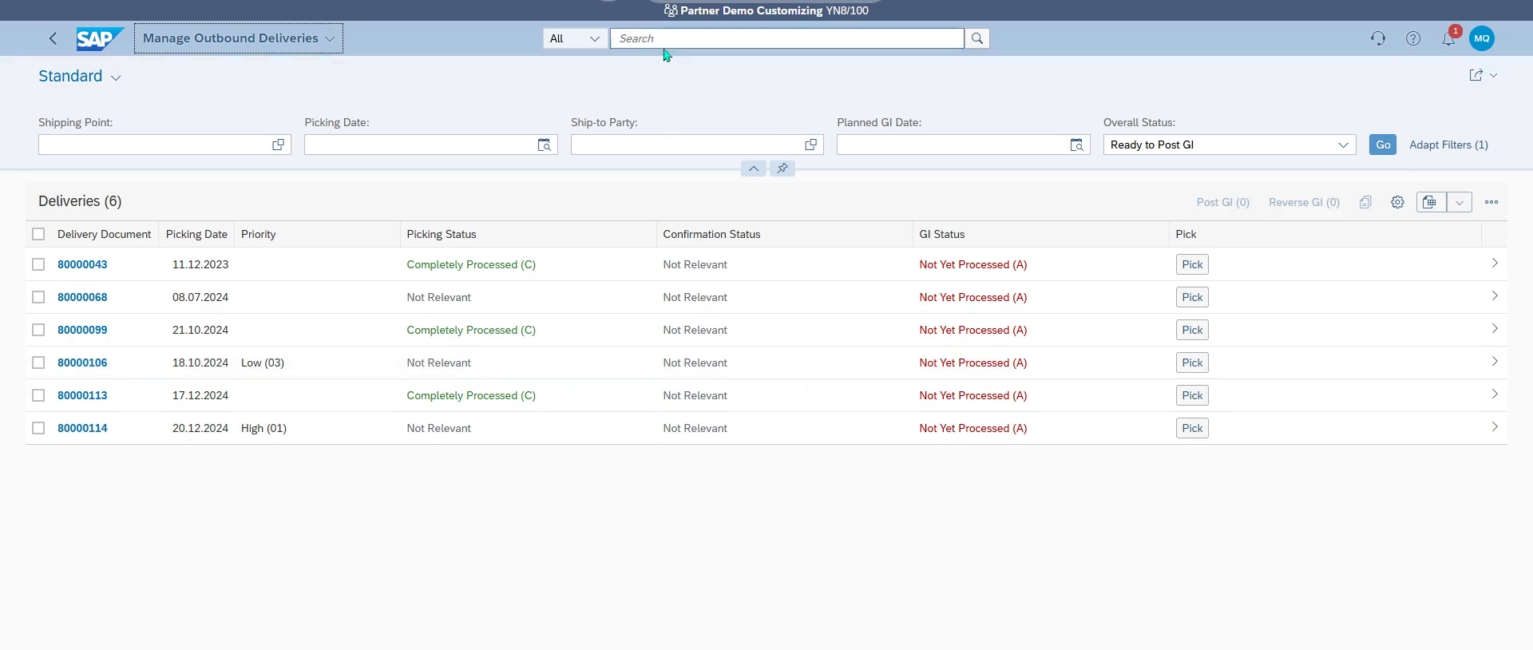
Add Delivery Document as a filter field for the outbound deliveries, leaving Delivery Type out
left_click(1466, 152)
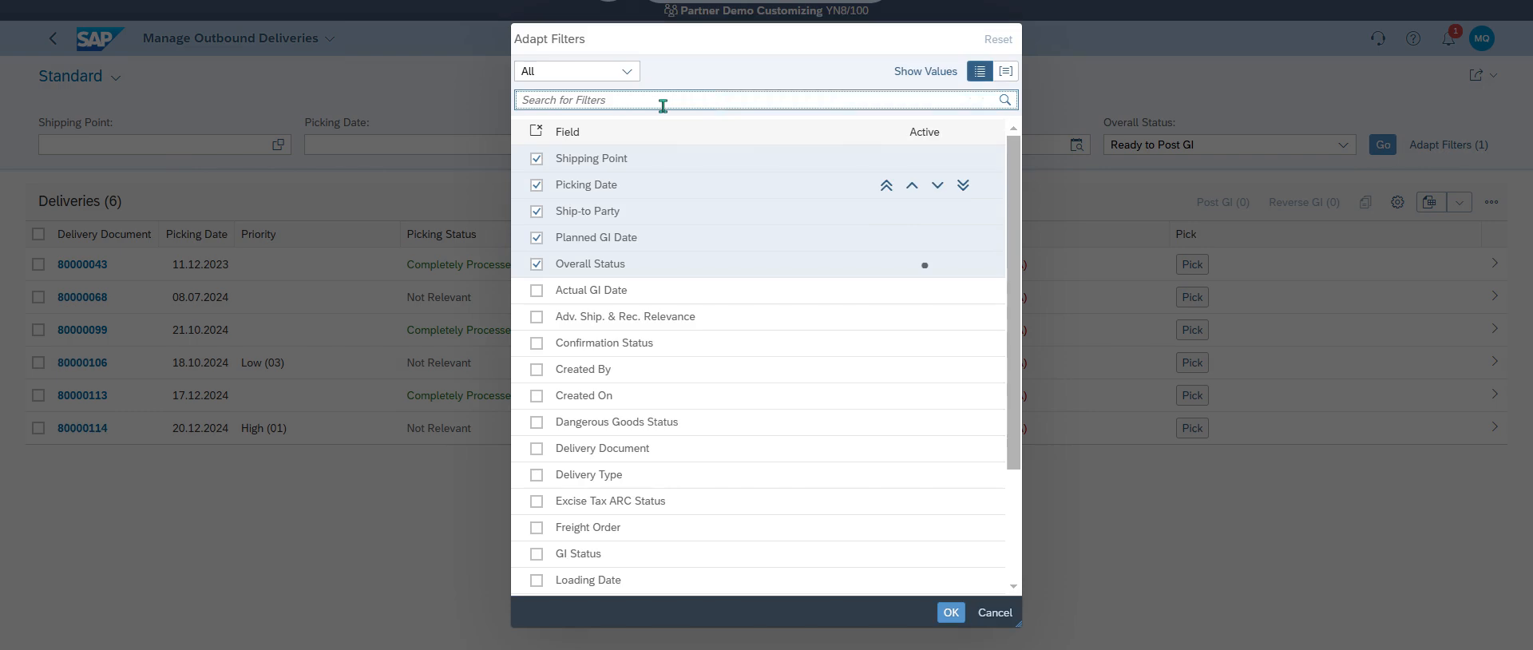
type("del")
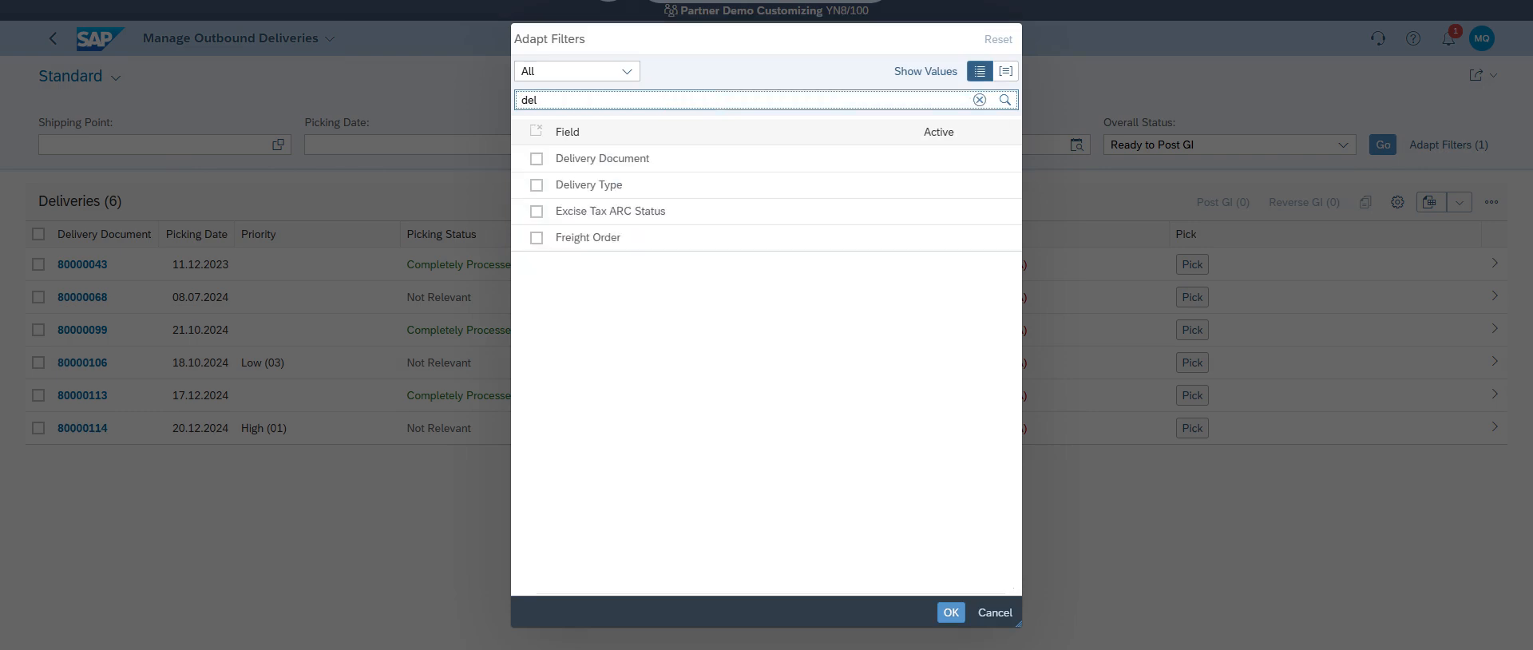
left_click(537, 185)
left_click(537, 158)
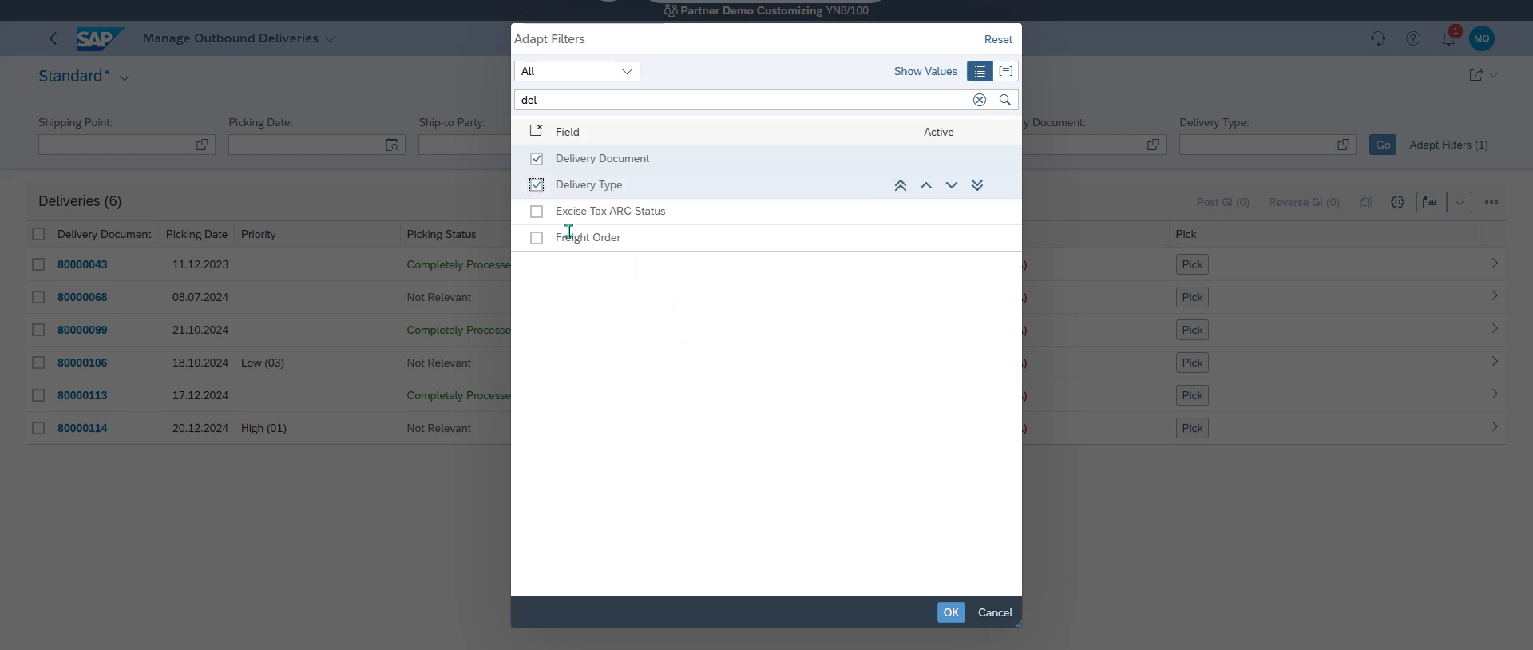
left_click(537, 184)
left_click(951, 613)
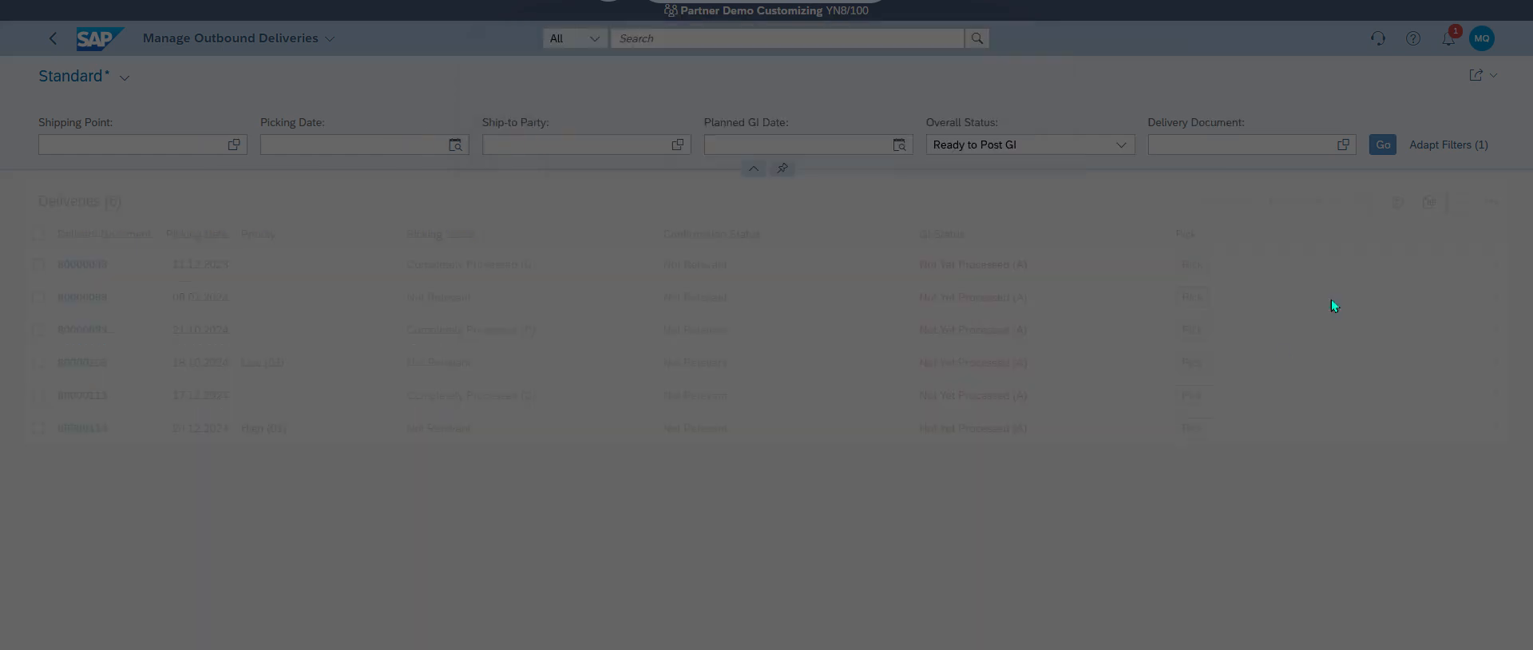
Filter the deliveries by the copied delivery number and the overall status Ready for Picking
left_click(1229, 149)
key("ctrl+v")
left_click(1383, 144)
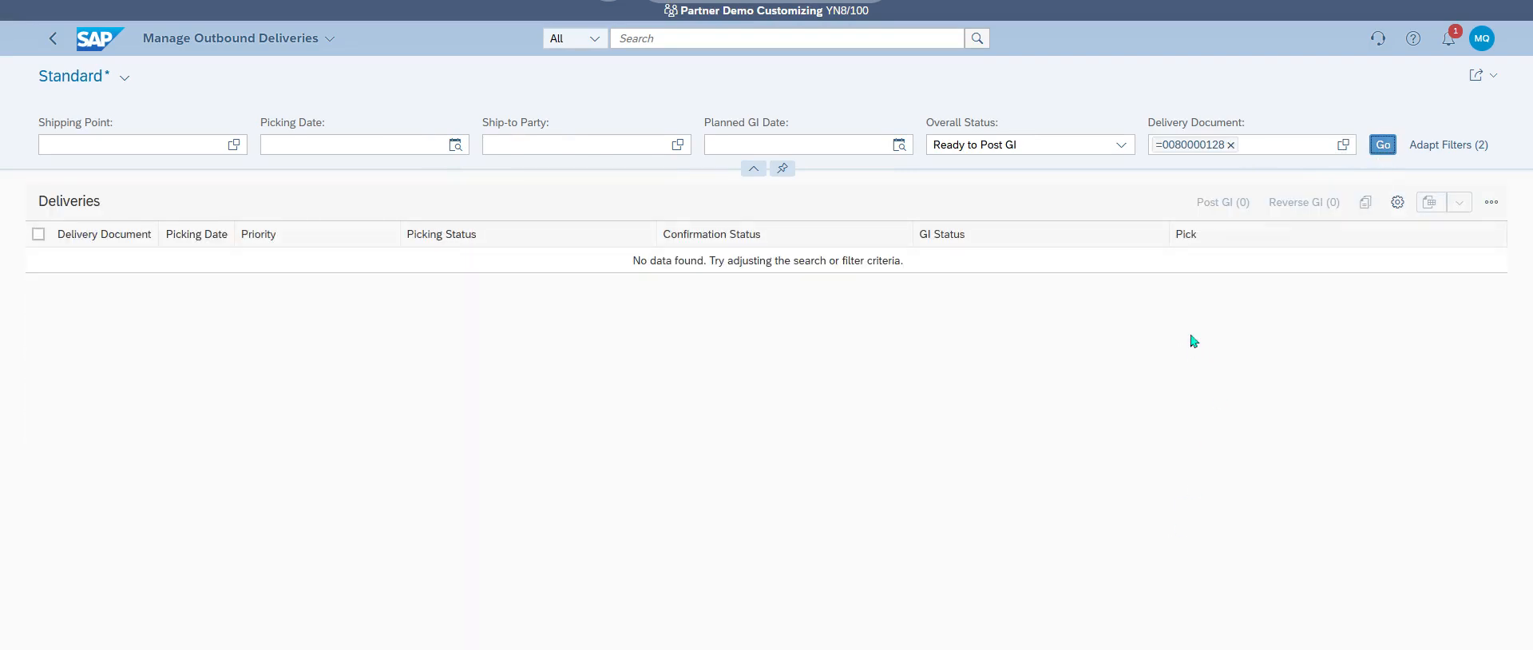
left_click(1122, 147)
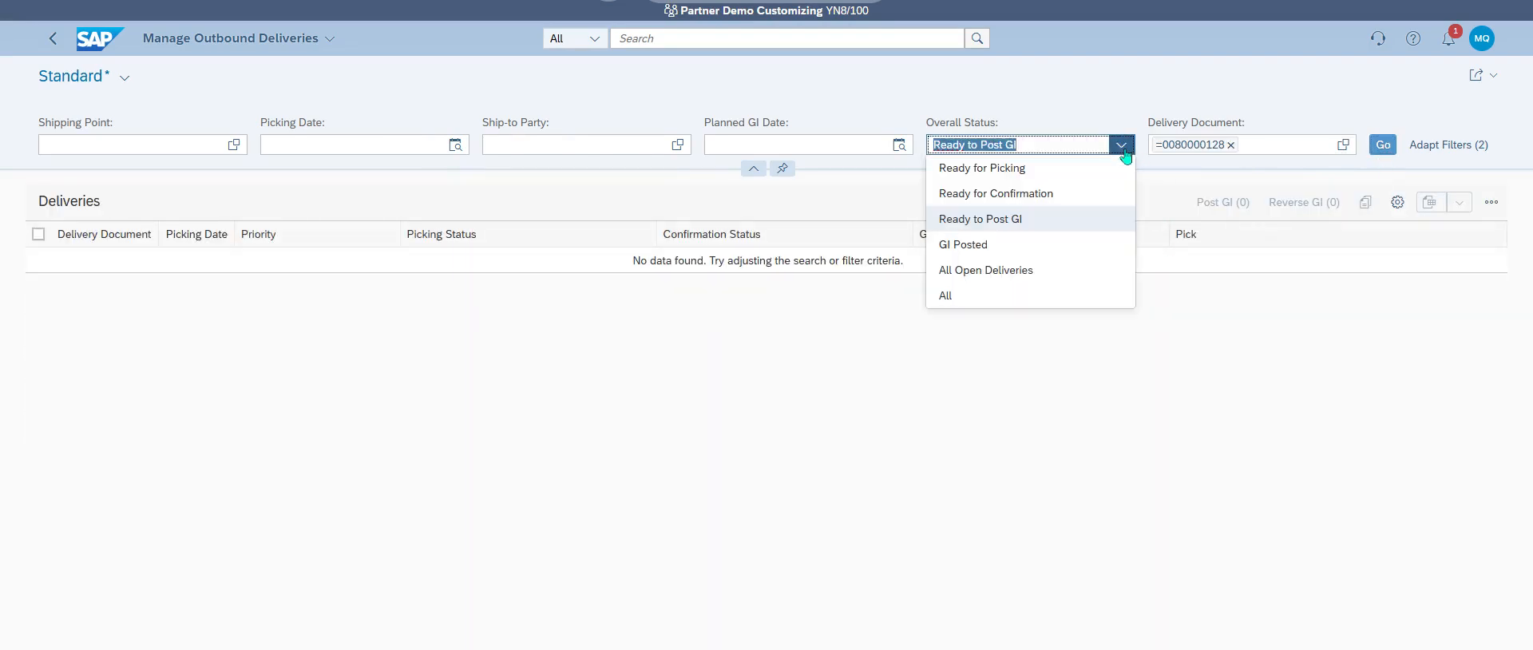
left_click(1038, 171)
left_click(1383, 145)
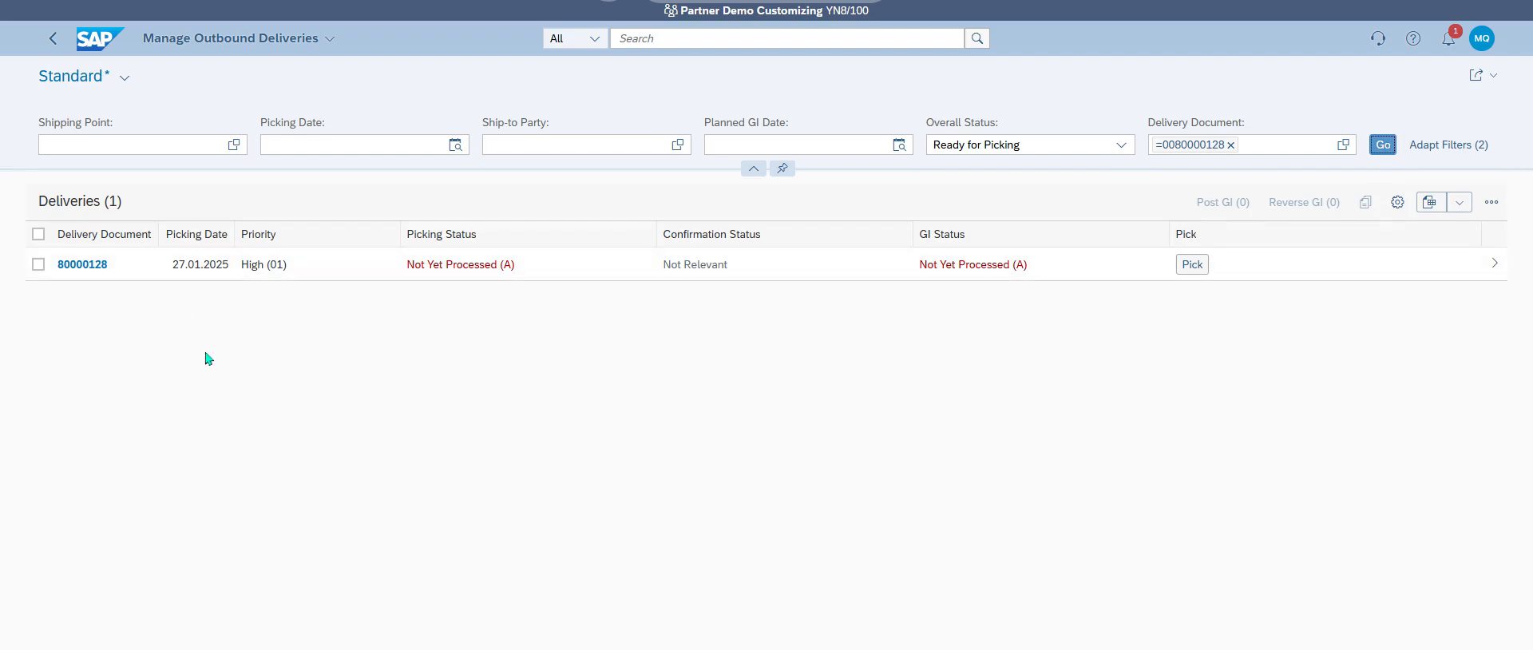
Open the listed outbound delivery, examine its process flow and return to the delivery list
left_click(1474, 279)
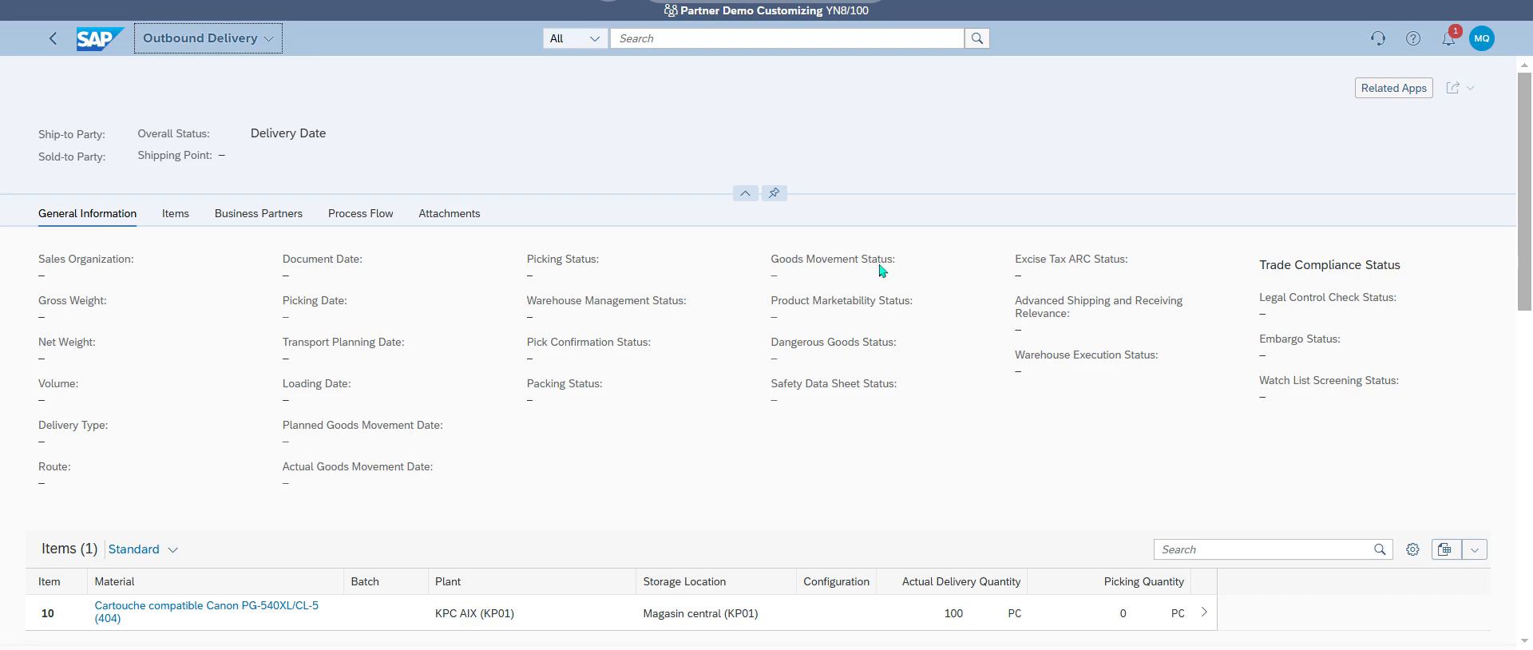
left_click(420, 213)
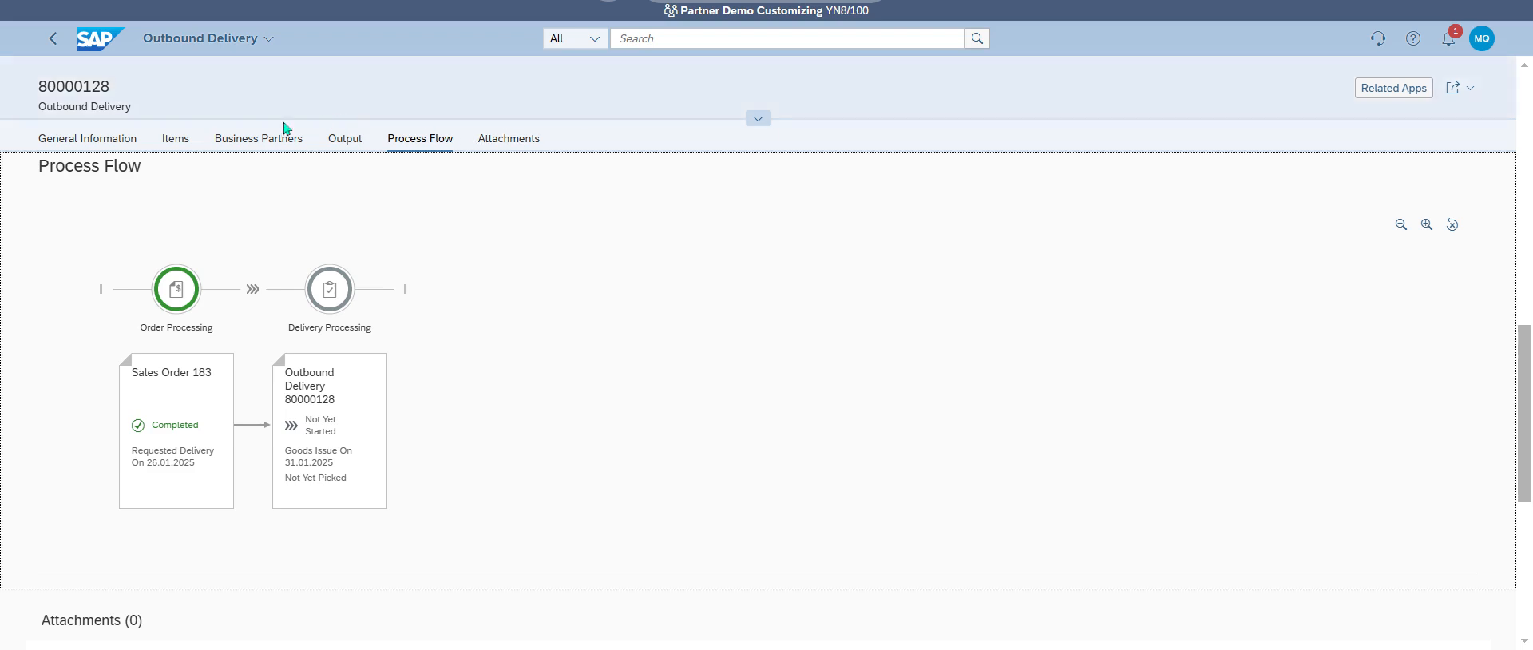
left_click(51, 49)
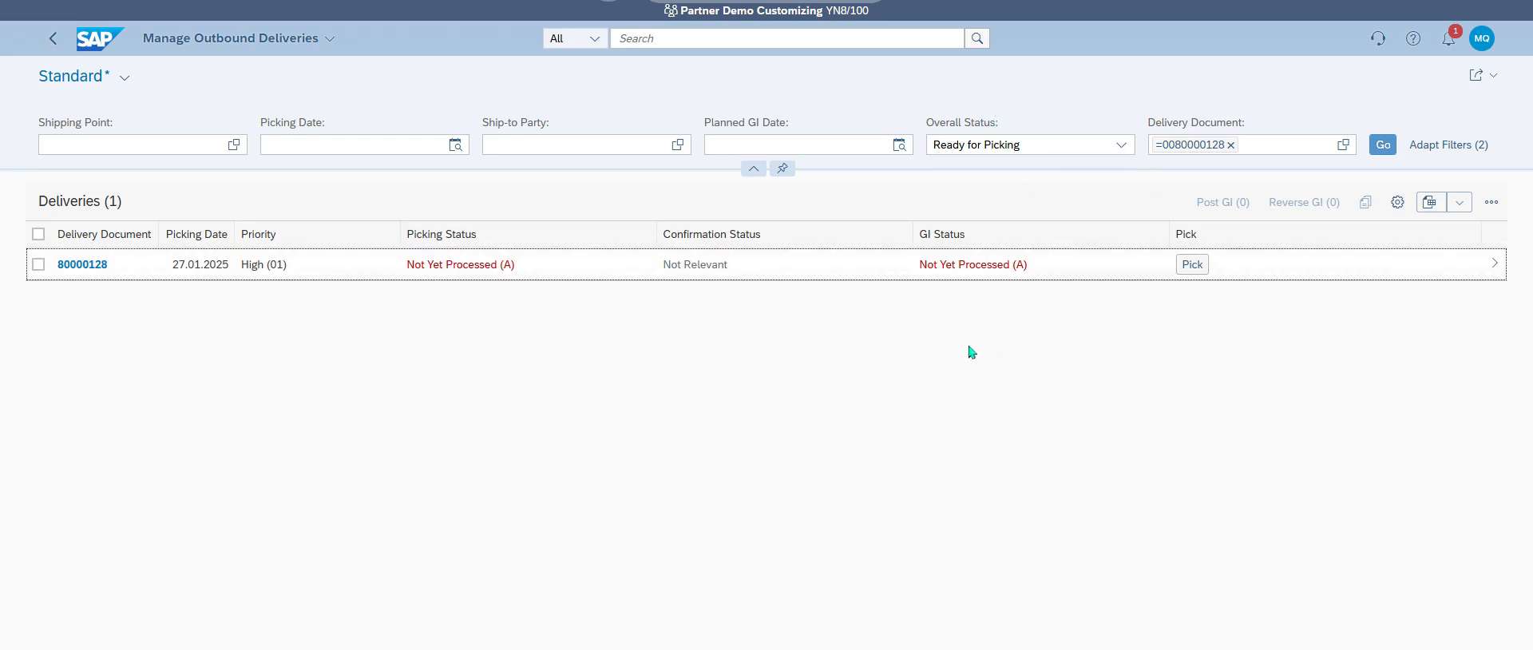
left_click(653, 40)
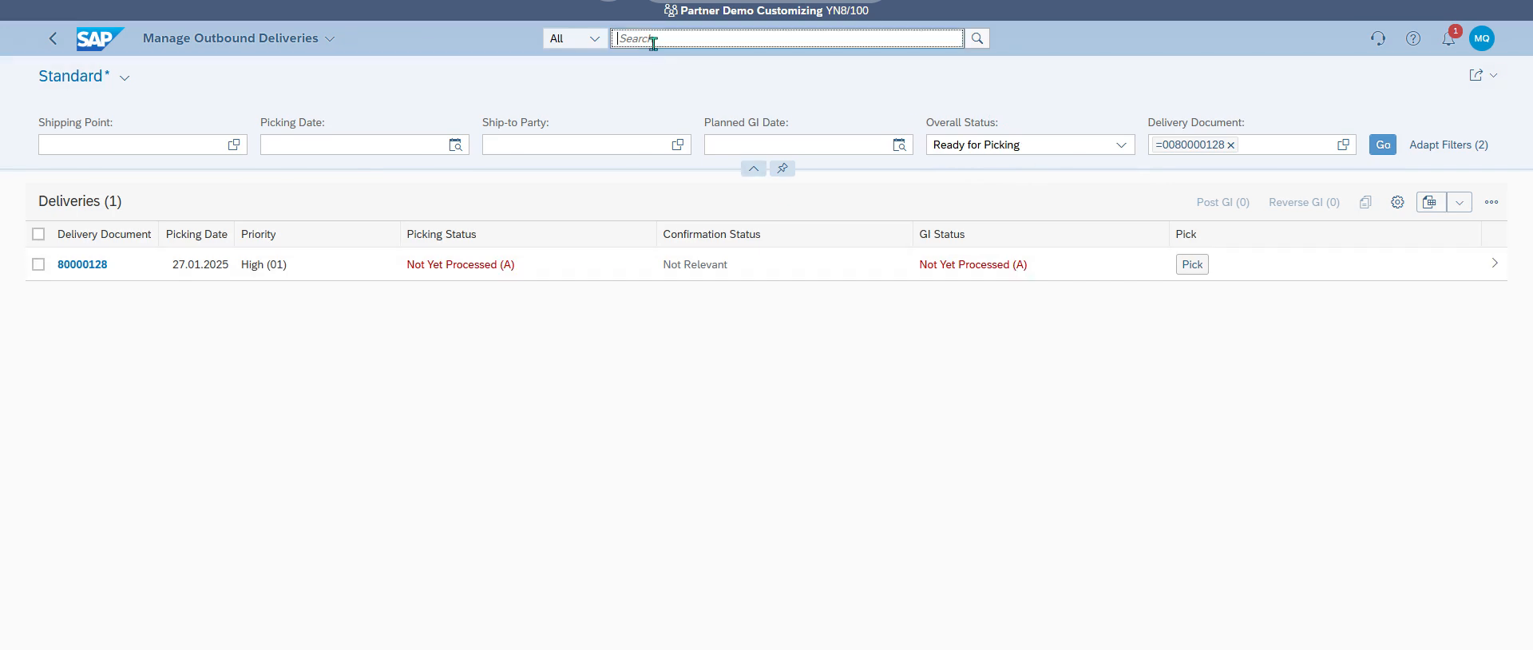
type("pick")
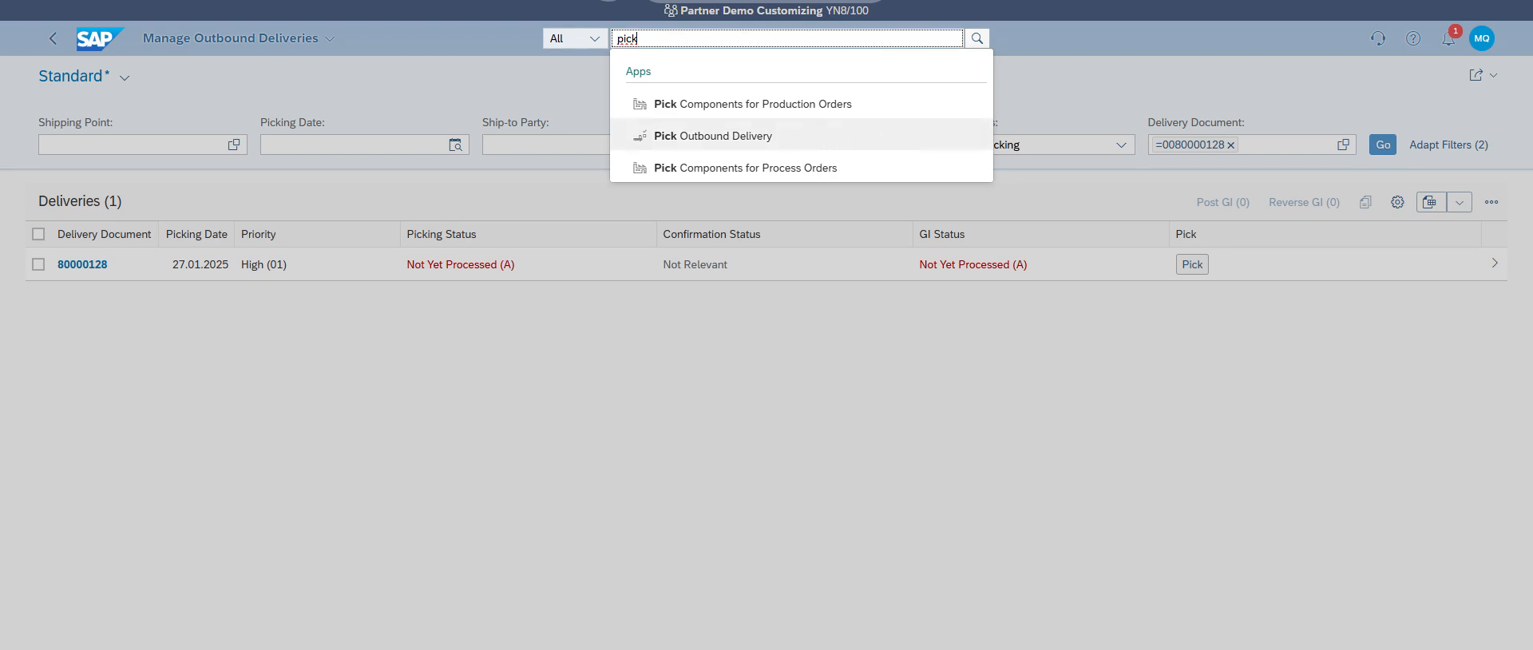
left_click(936, 439)
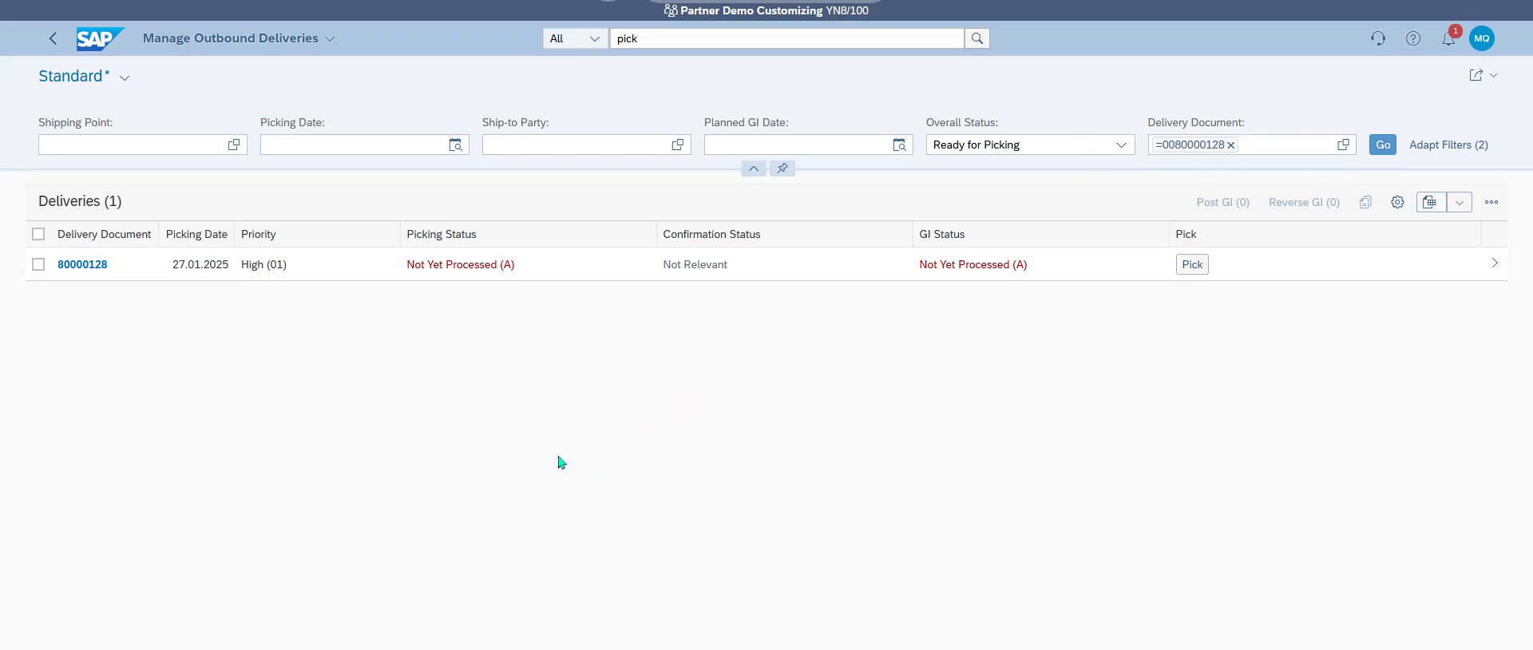
Open the listed outbound delivery for picking and set the picking quantity of item 000010 to 100 PC
left_click(1192, 265)
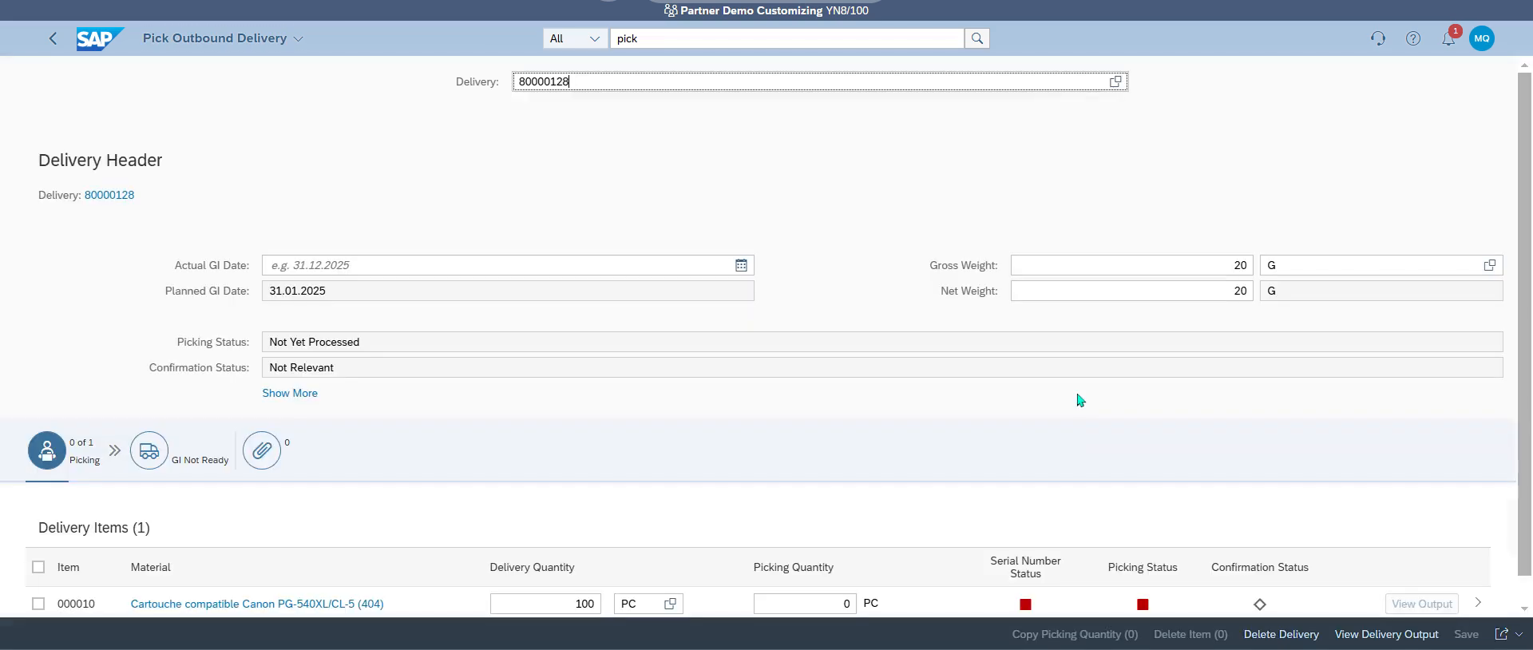
scroll(1047, 313, "down", 1)
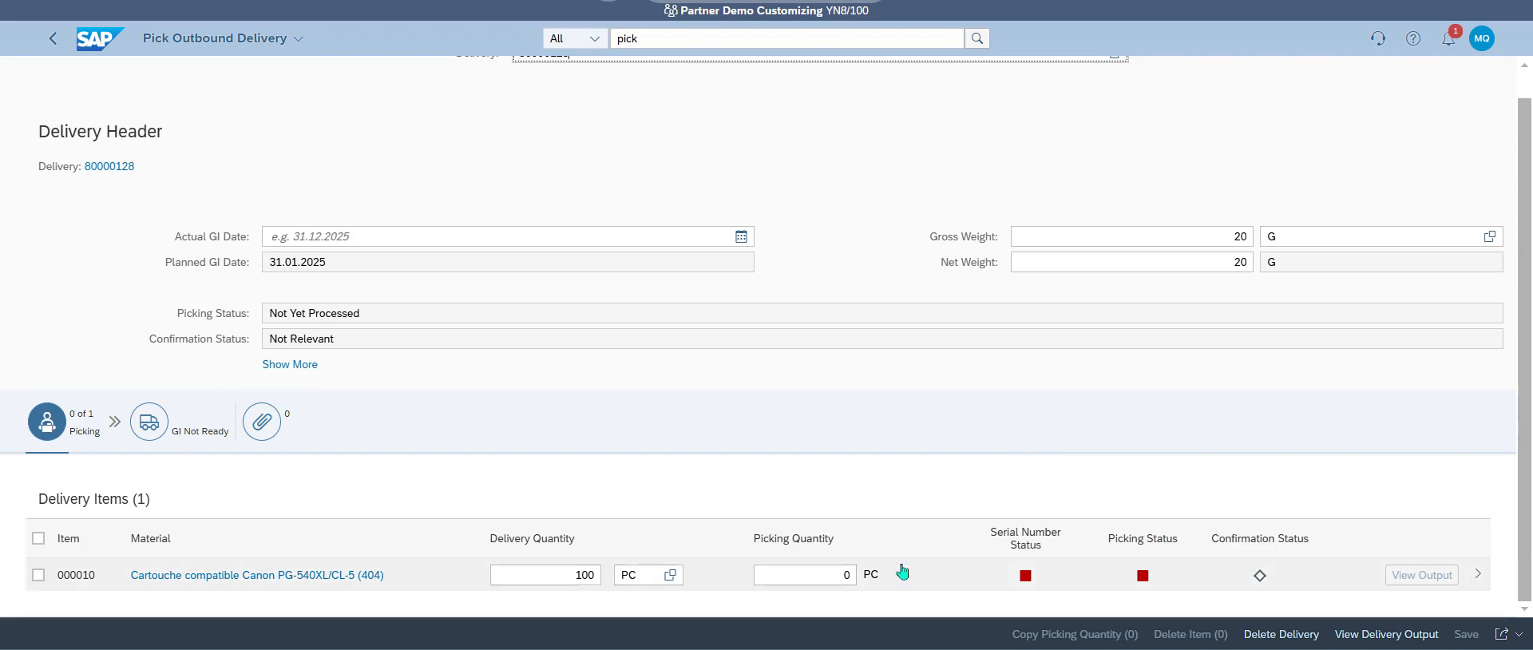
left_click(839, 574)
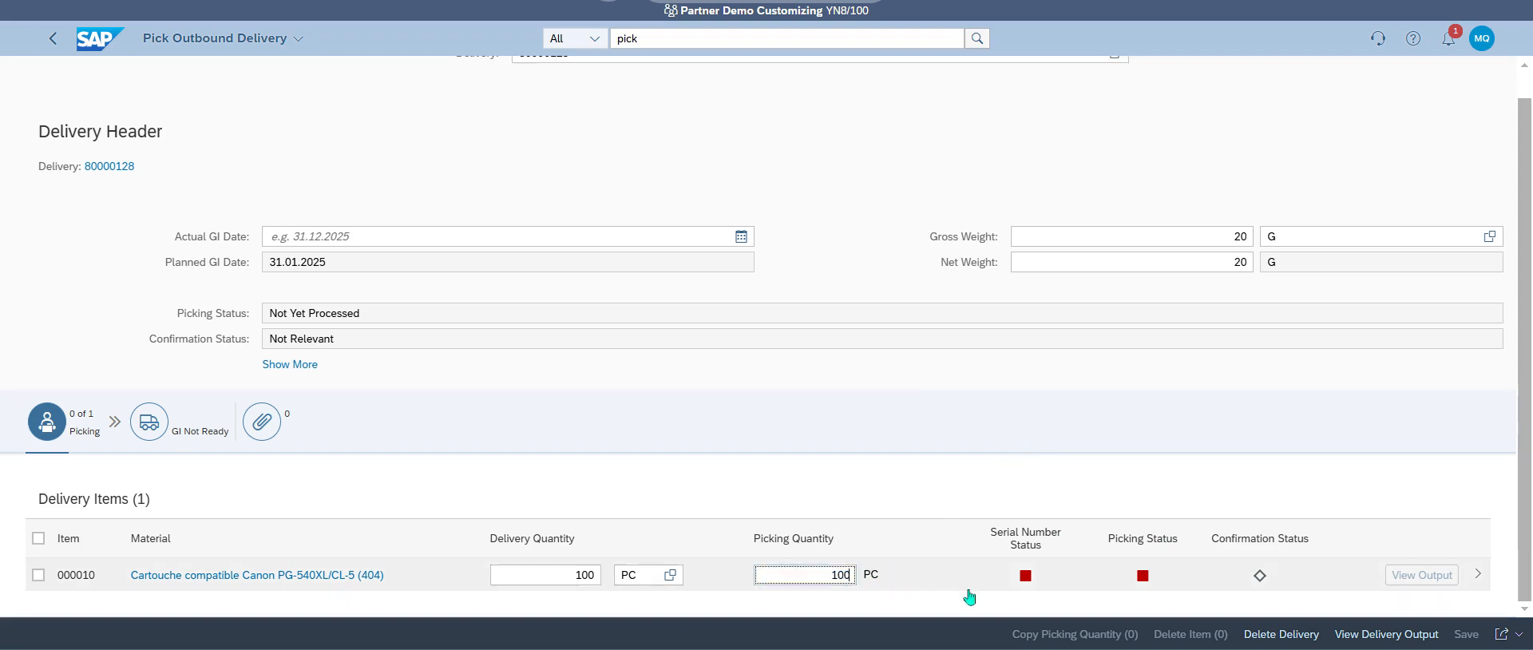
type("100")
left_click(876, 483)
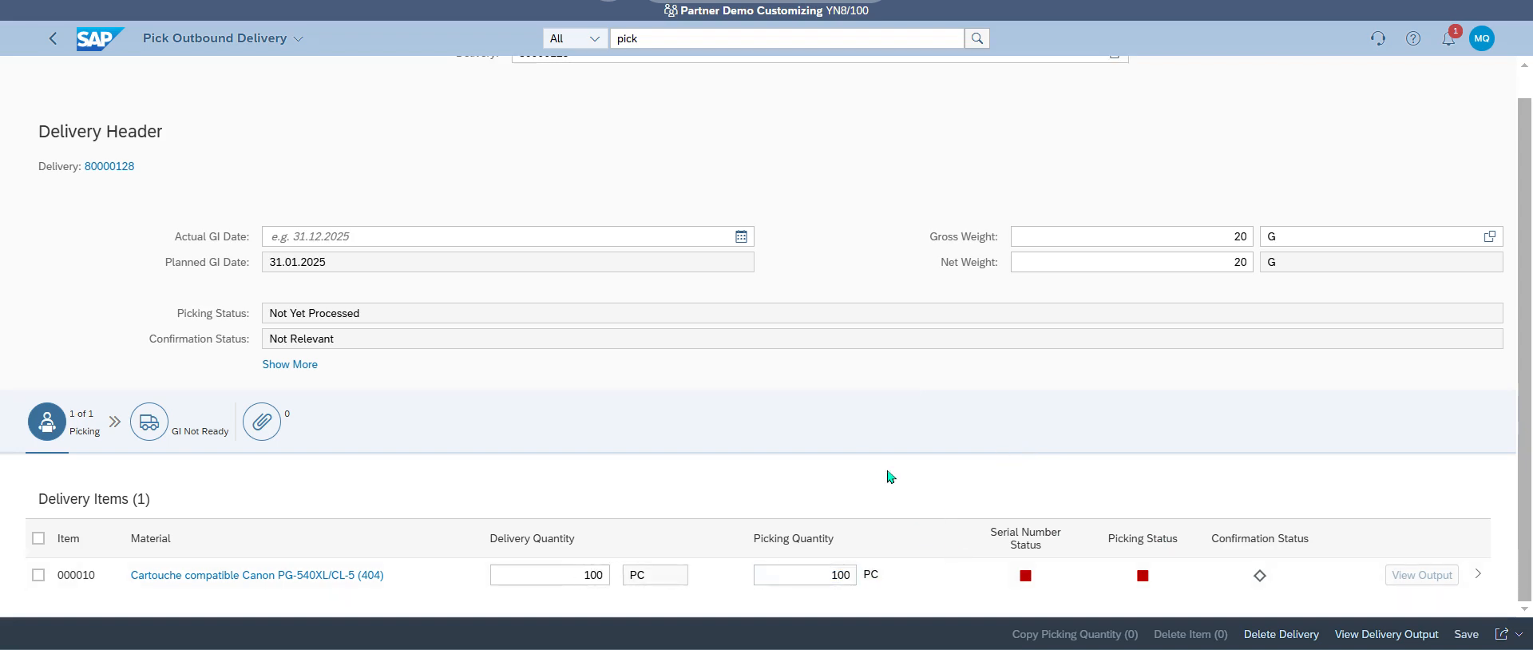
Open the details of delivery item 000010 and add serial numbers for material 404 by selecting all available ones
left_click(1492, 581)
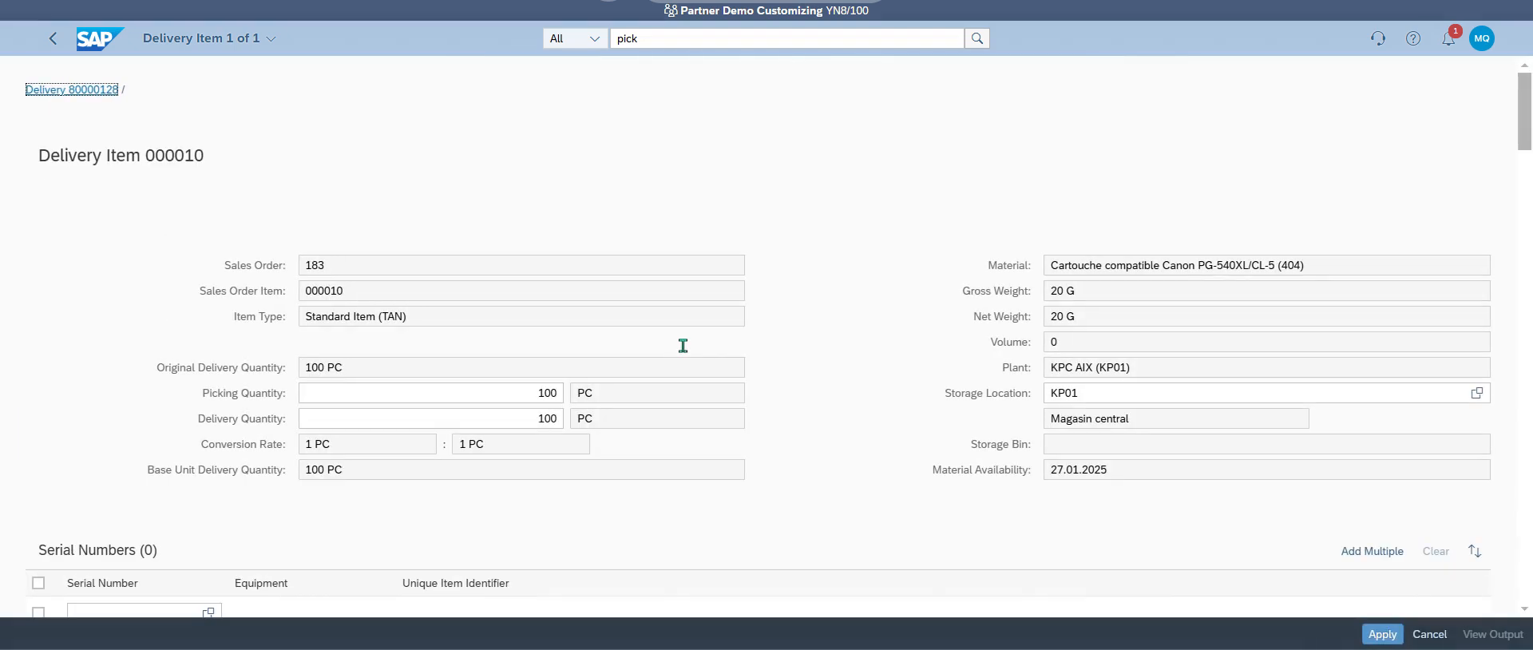
scroll(159, 383, "down", 5)
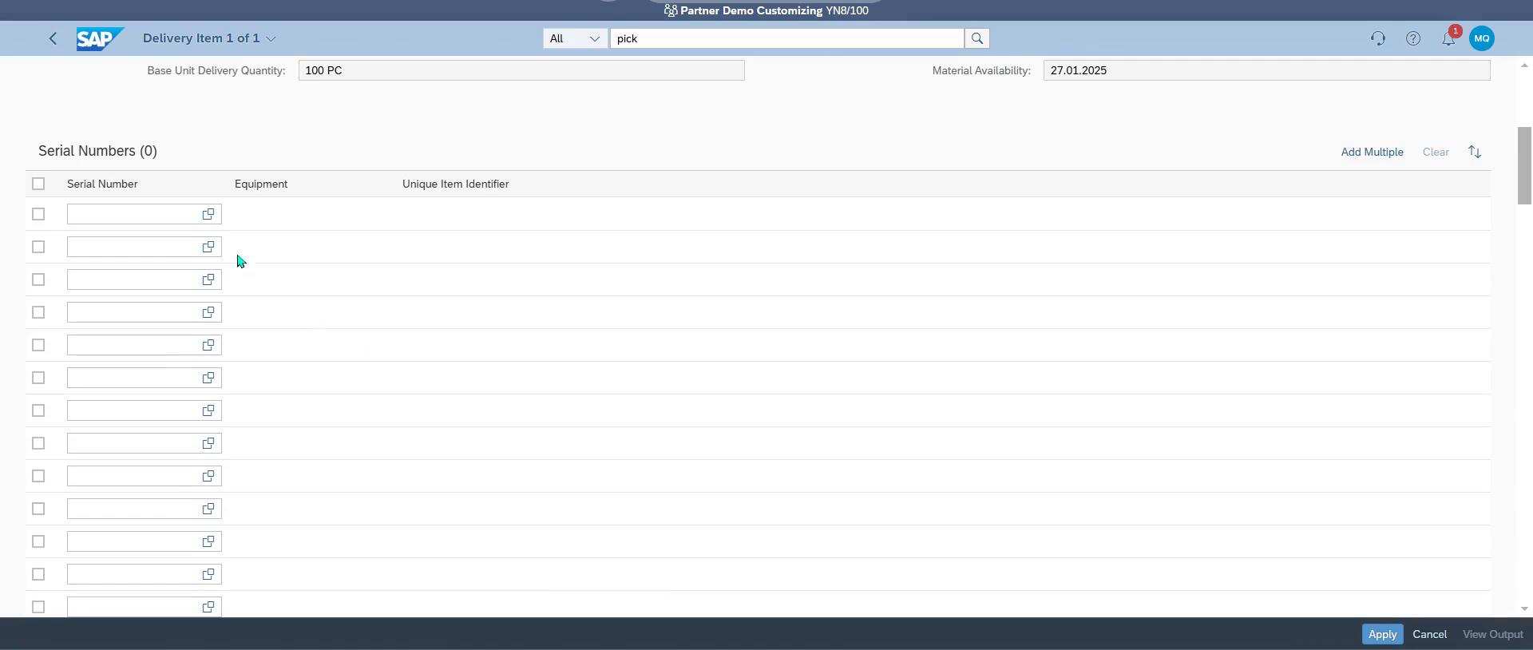
left_click(167, 213)
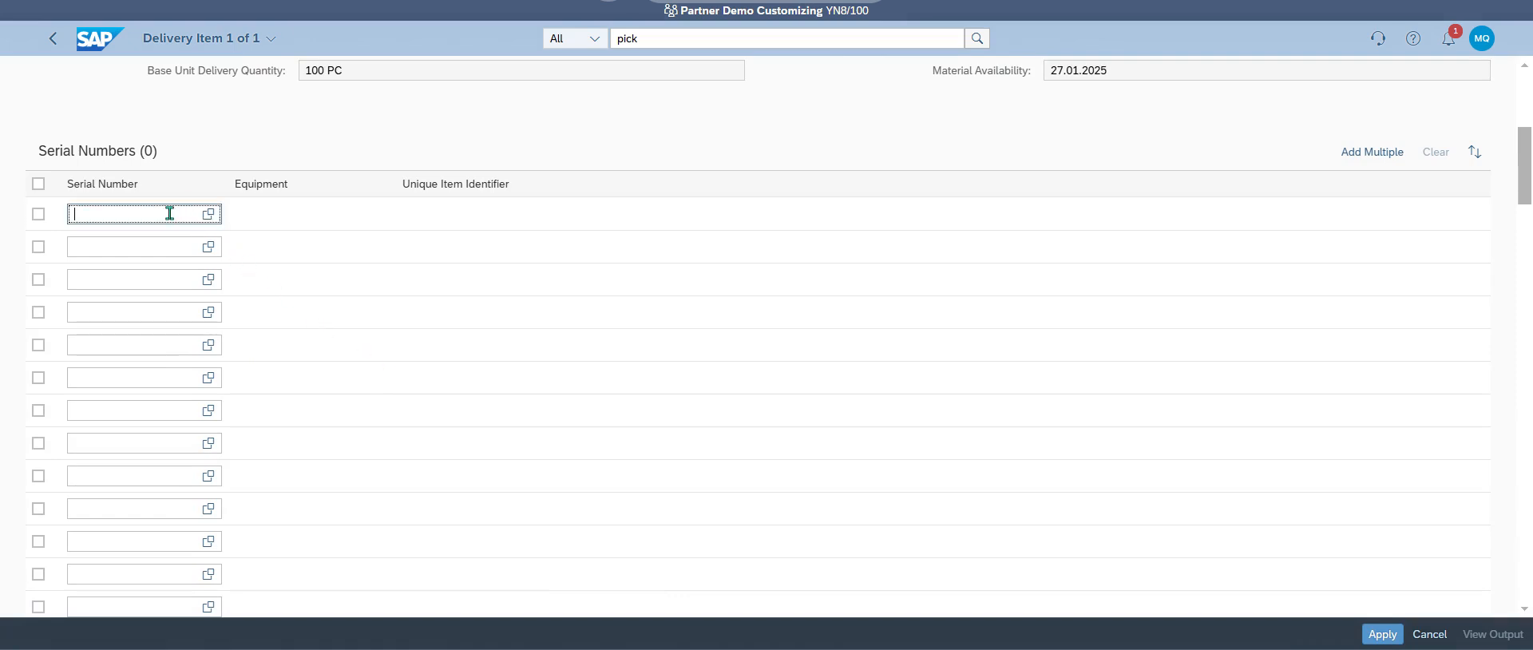
left_click(1379, 152)
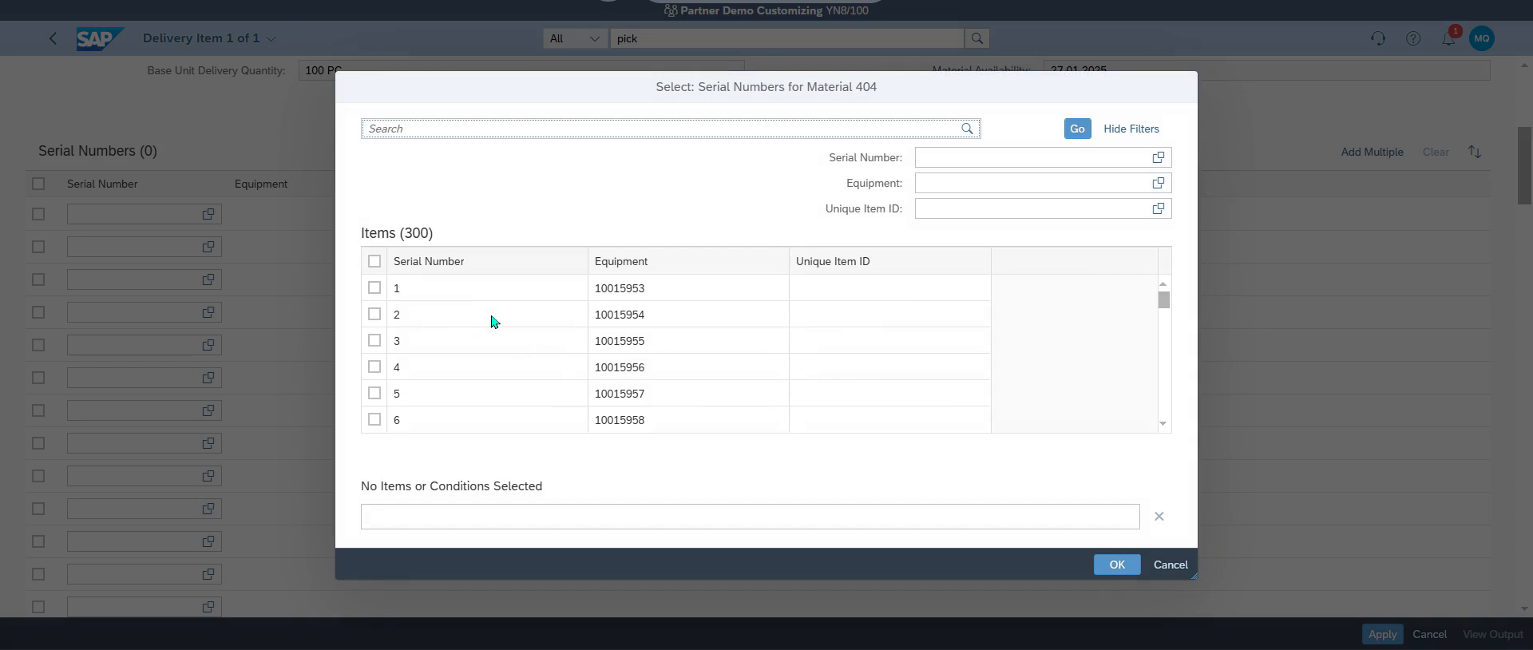
left_click(373, 262)
scroll(515, 345, "down", 10)
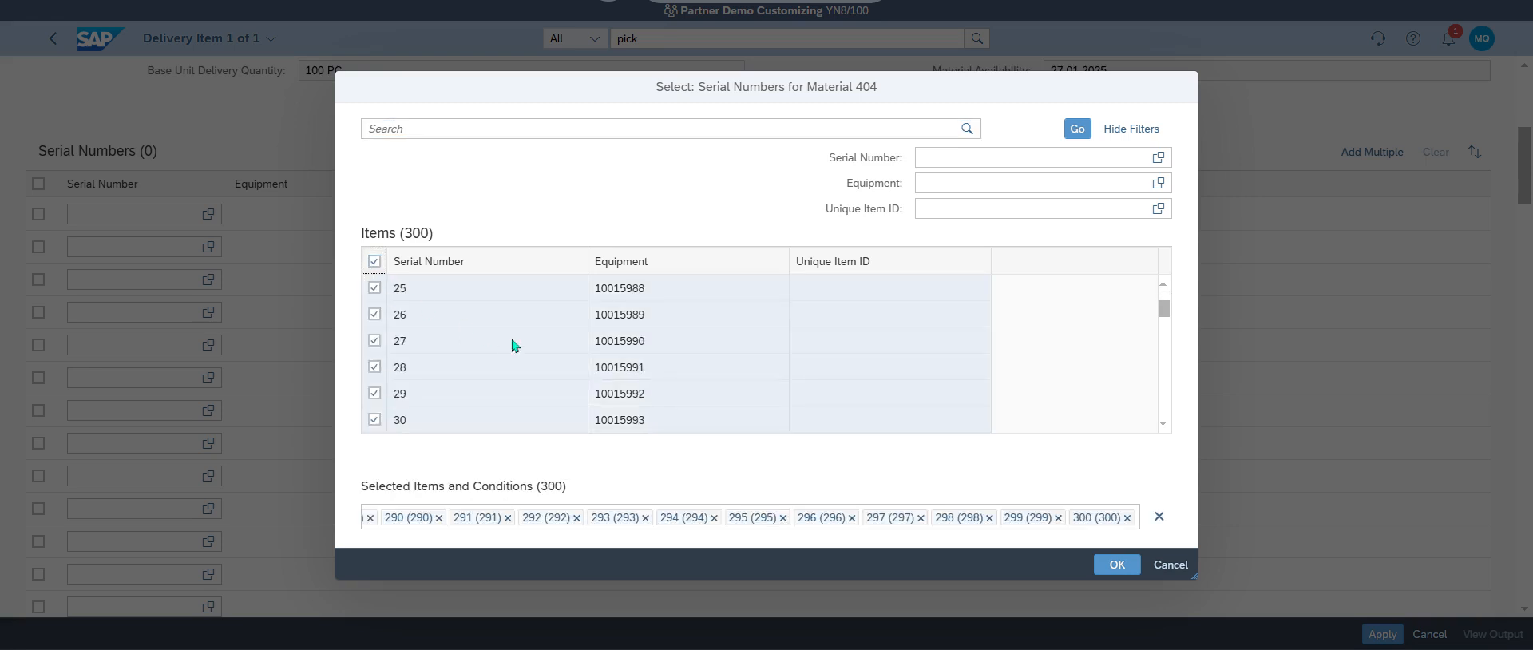
left_click(1117, 564)
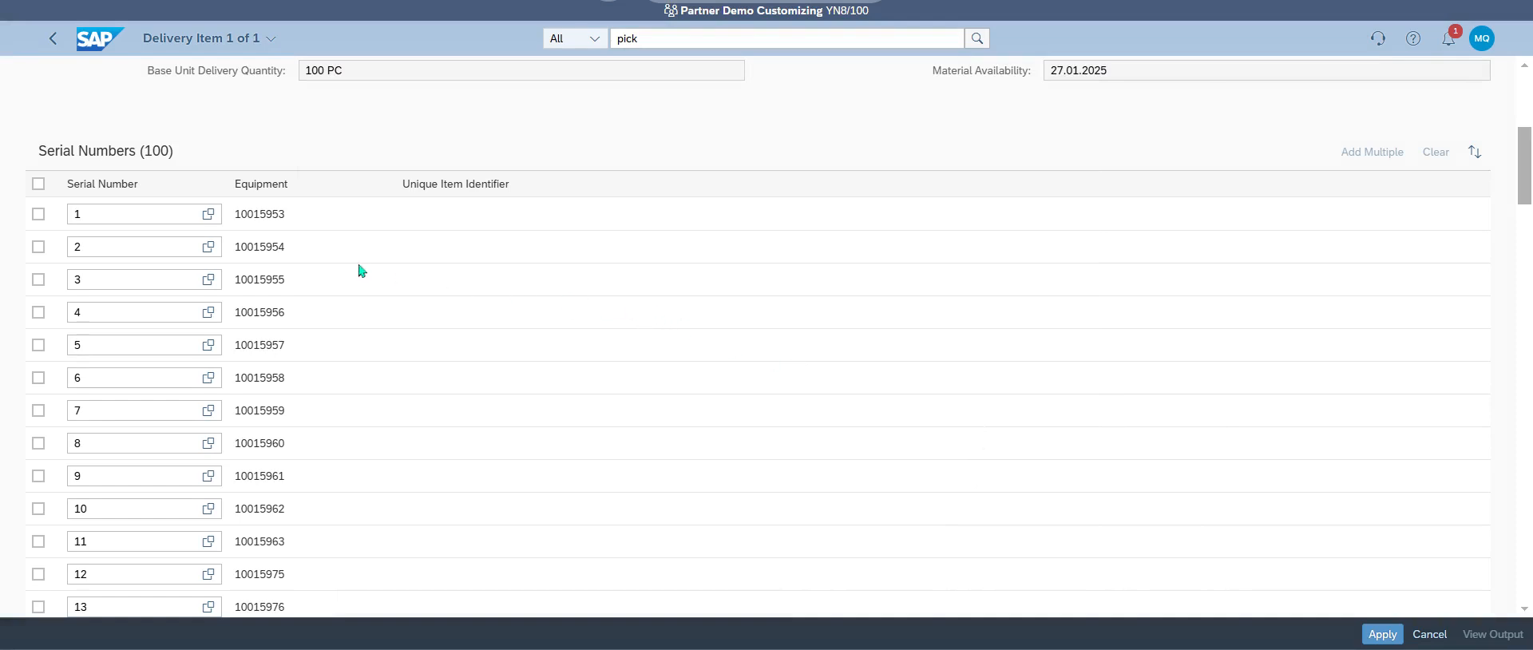
Apply the serial numbers to the item, save the delivery and check the item's serial number and picking status
left_click_drag(144, 146, 172, 149)
left_click(1382, 634)
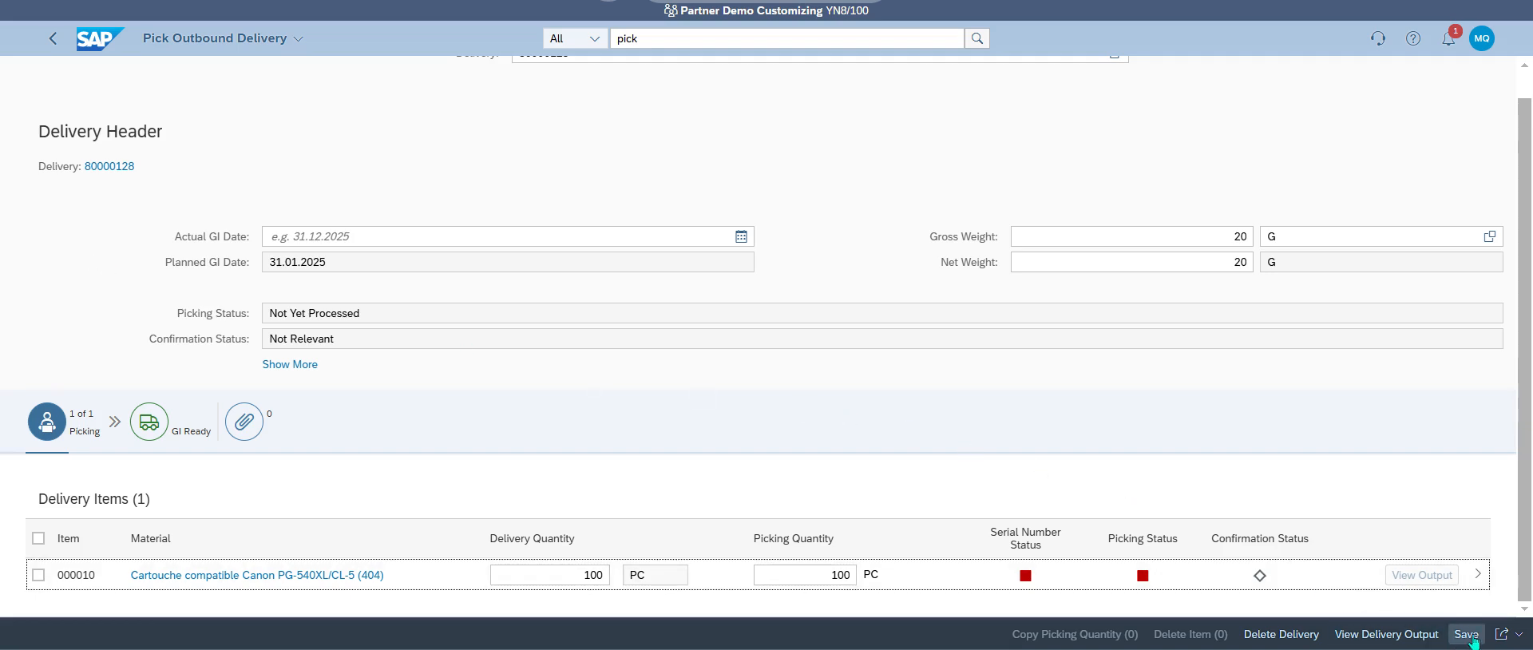
left_click(1469, 635)
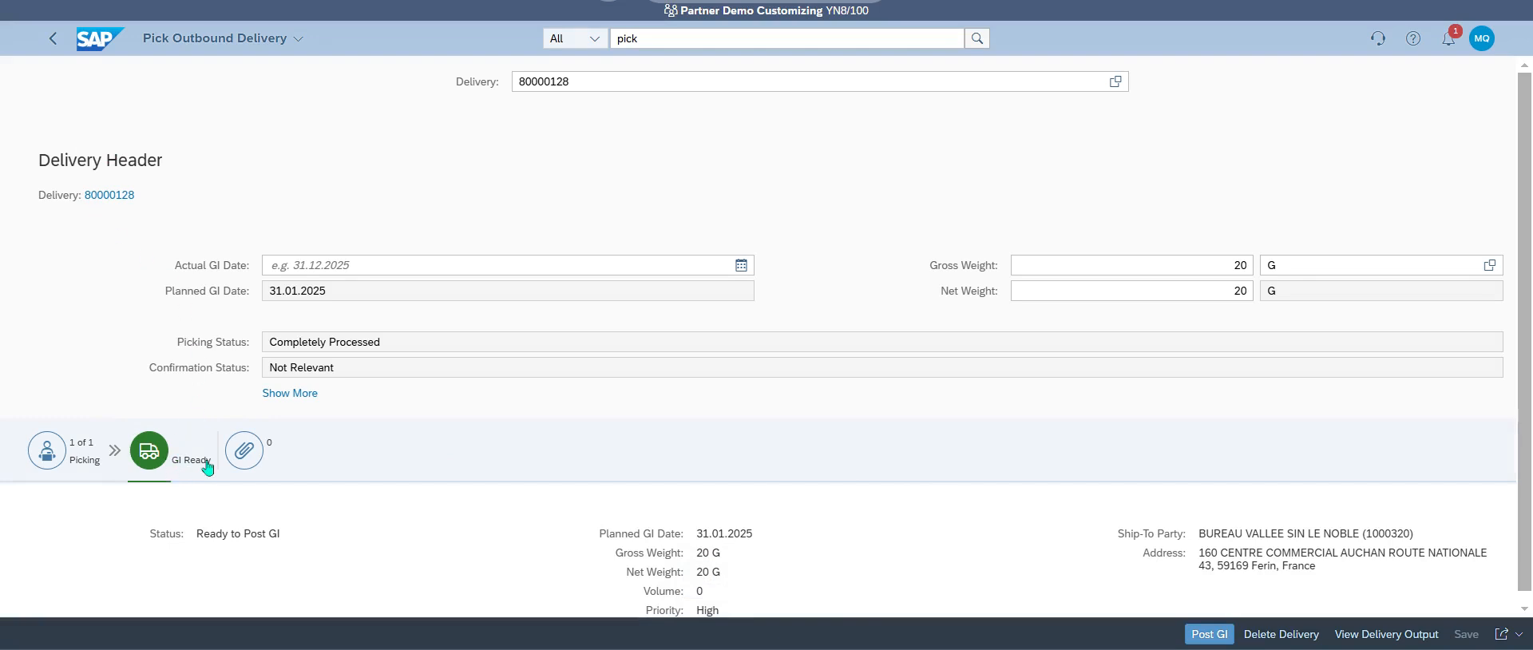
left_click(49, 456)
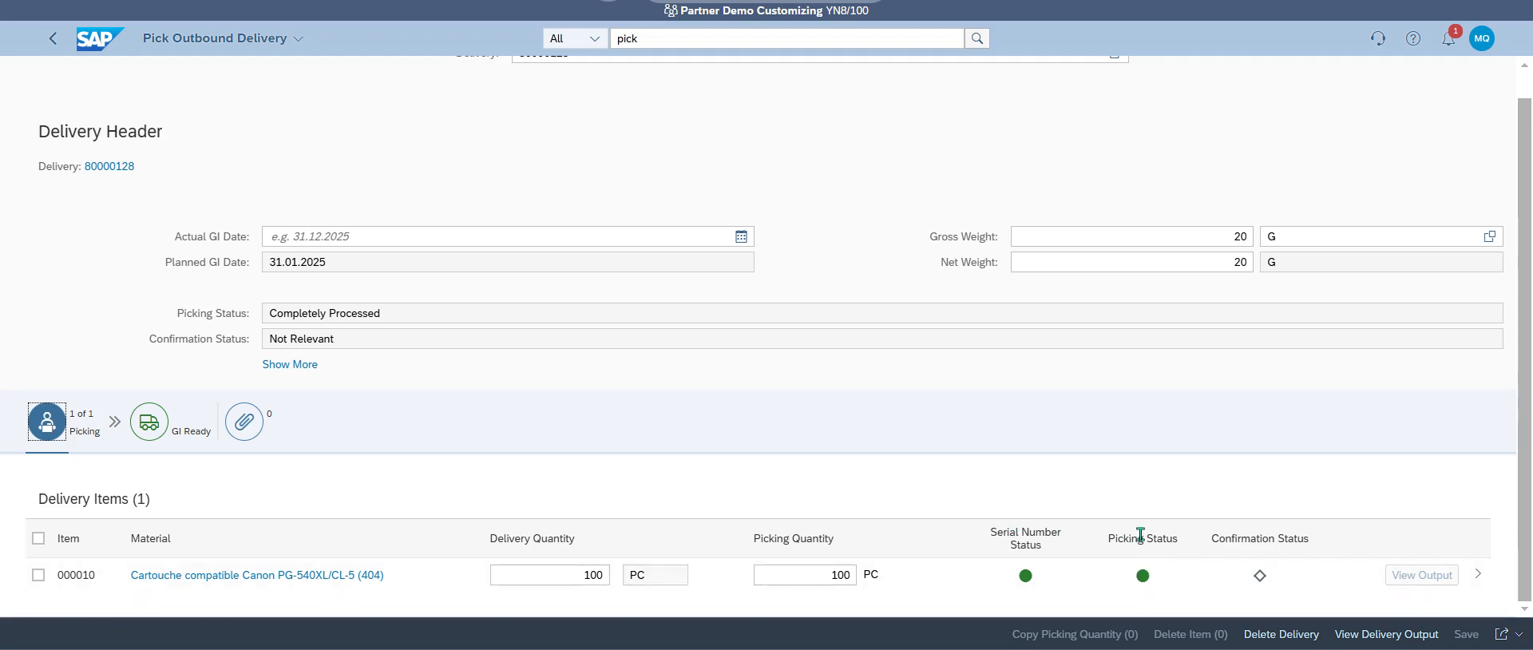
Open the delivery's output items and display the PDF of the delivery picking list
left_click(1390, 634)
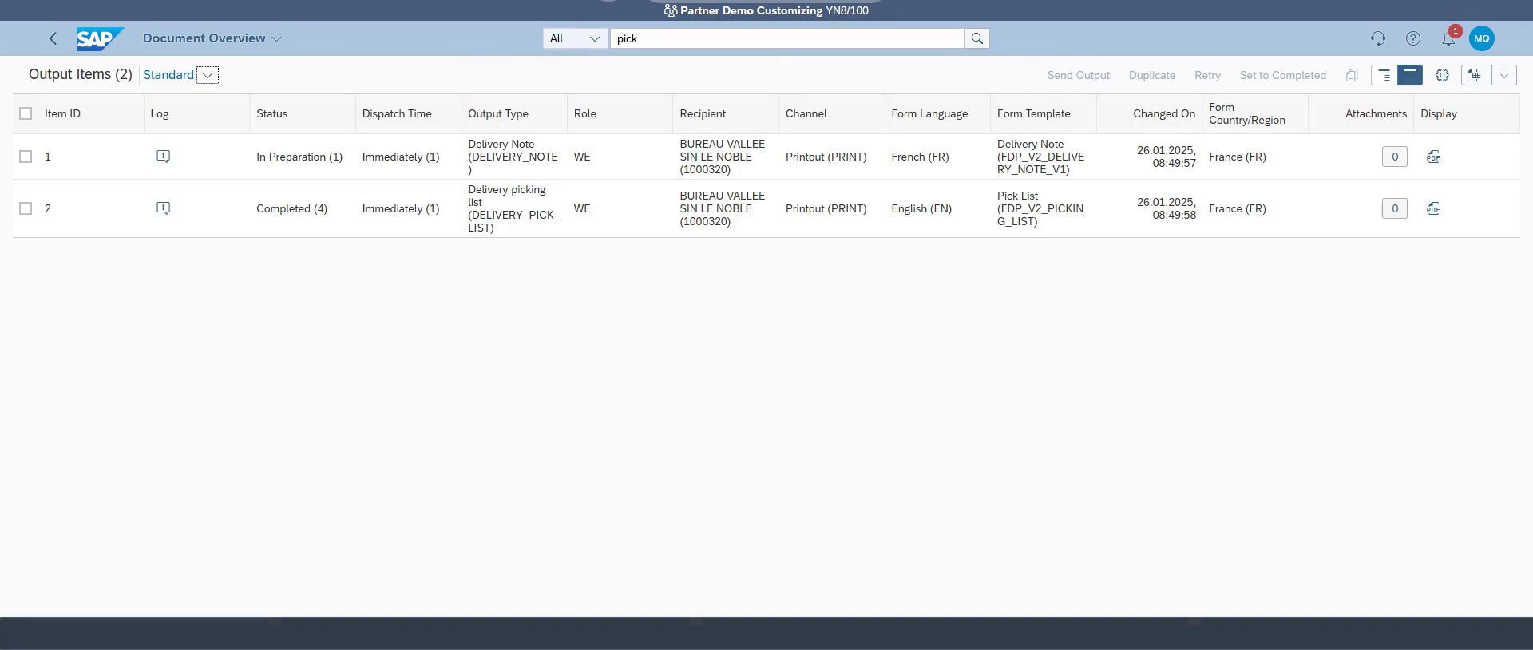
left_click(26, 208)
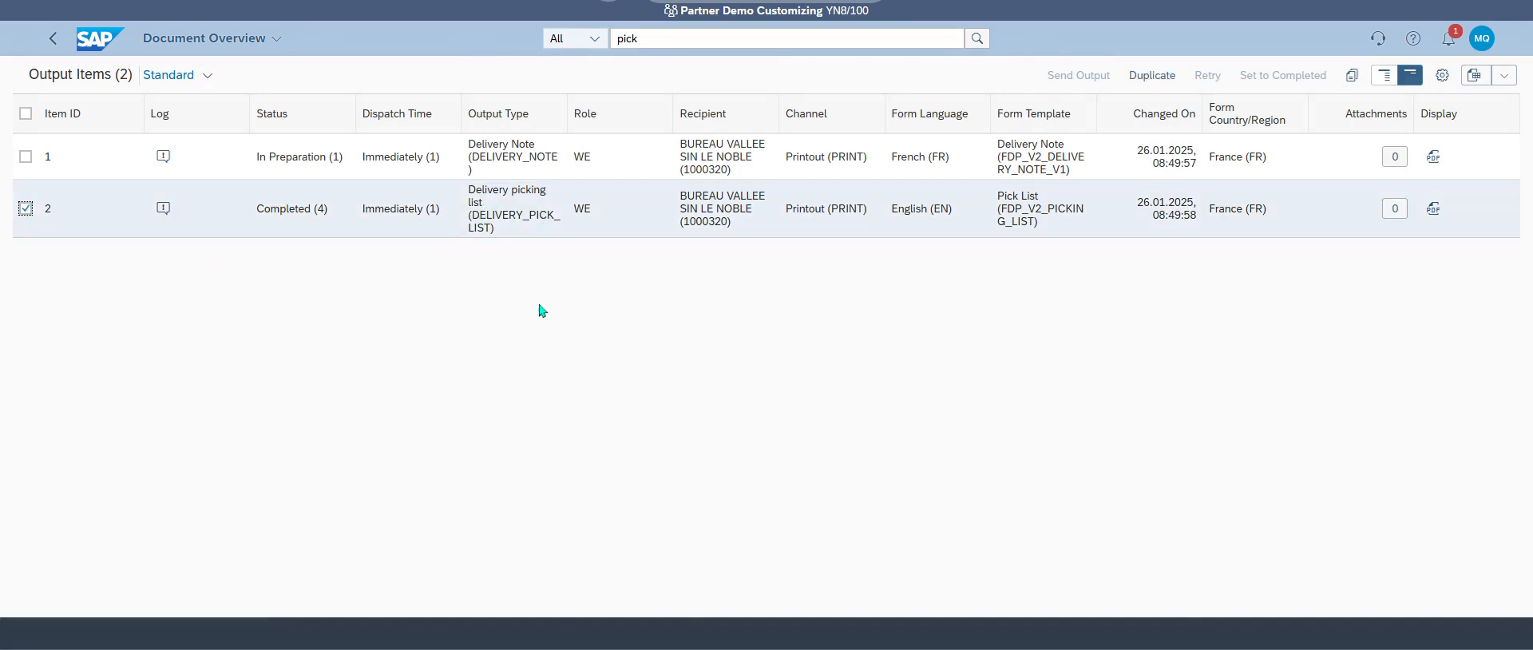
left_click(1433, 209)
left_click(18, 208)
Display the delivery note PDF and examine its header, shipping details, item line and serial numbers across all pages
left_click(21, 163)
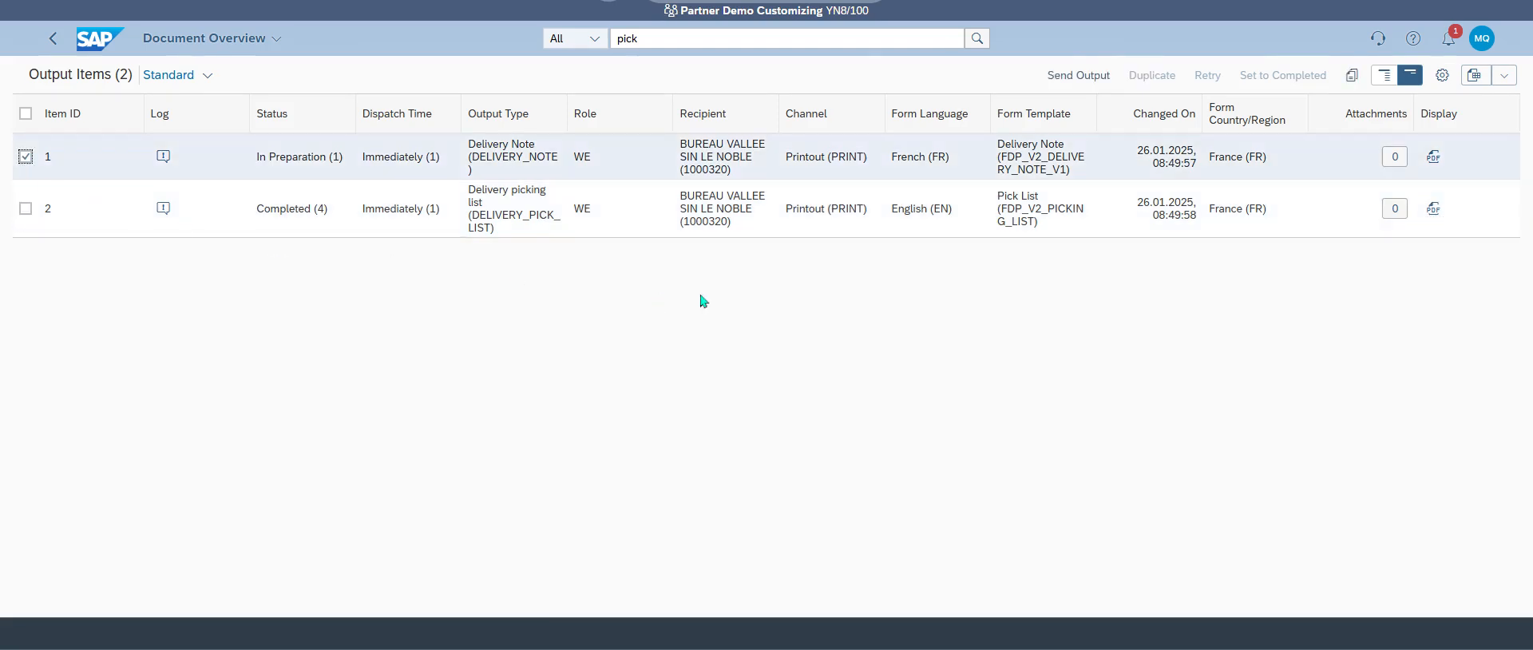
left_click(1440, 161)
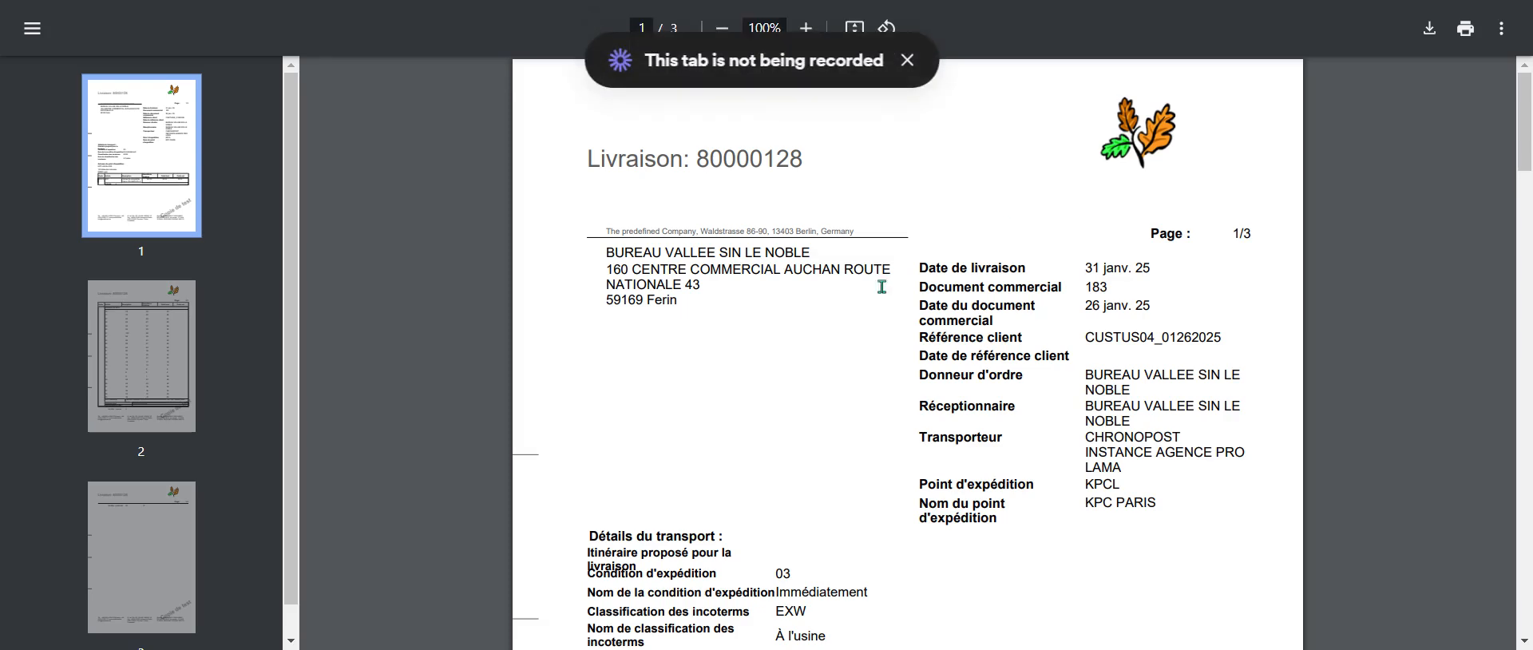
scroll(787, 342, "down", 3)
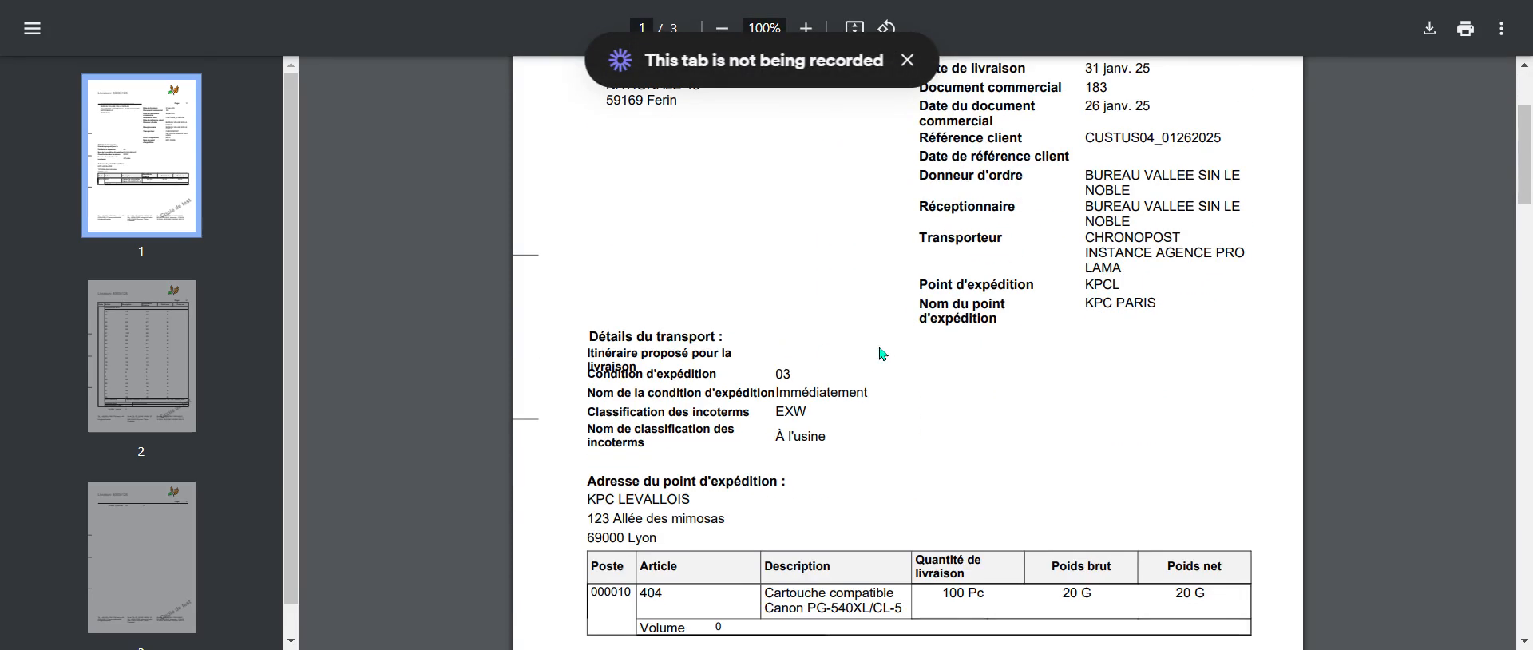
scroll(882, 353, "up", 1)
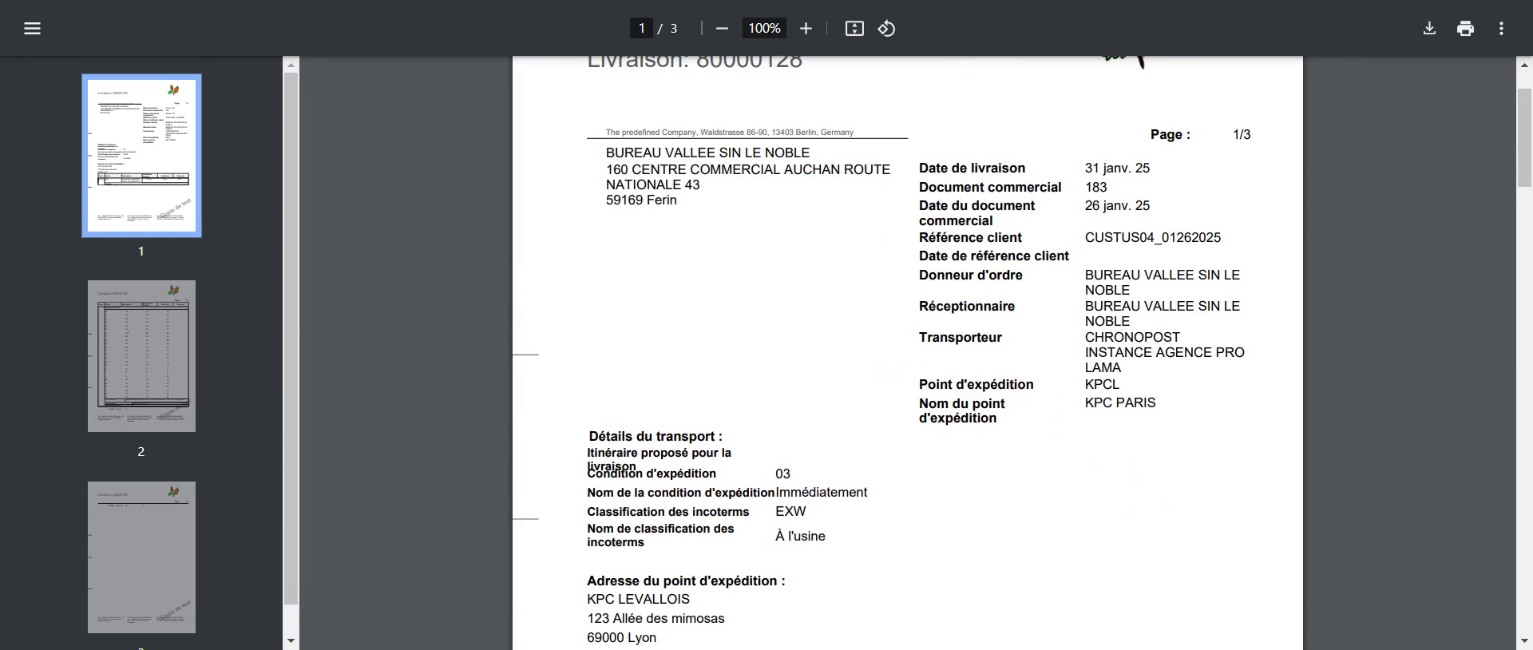
scroll(825, 370, "down", 6)
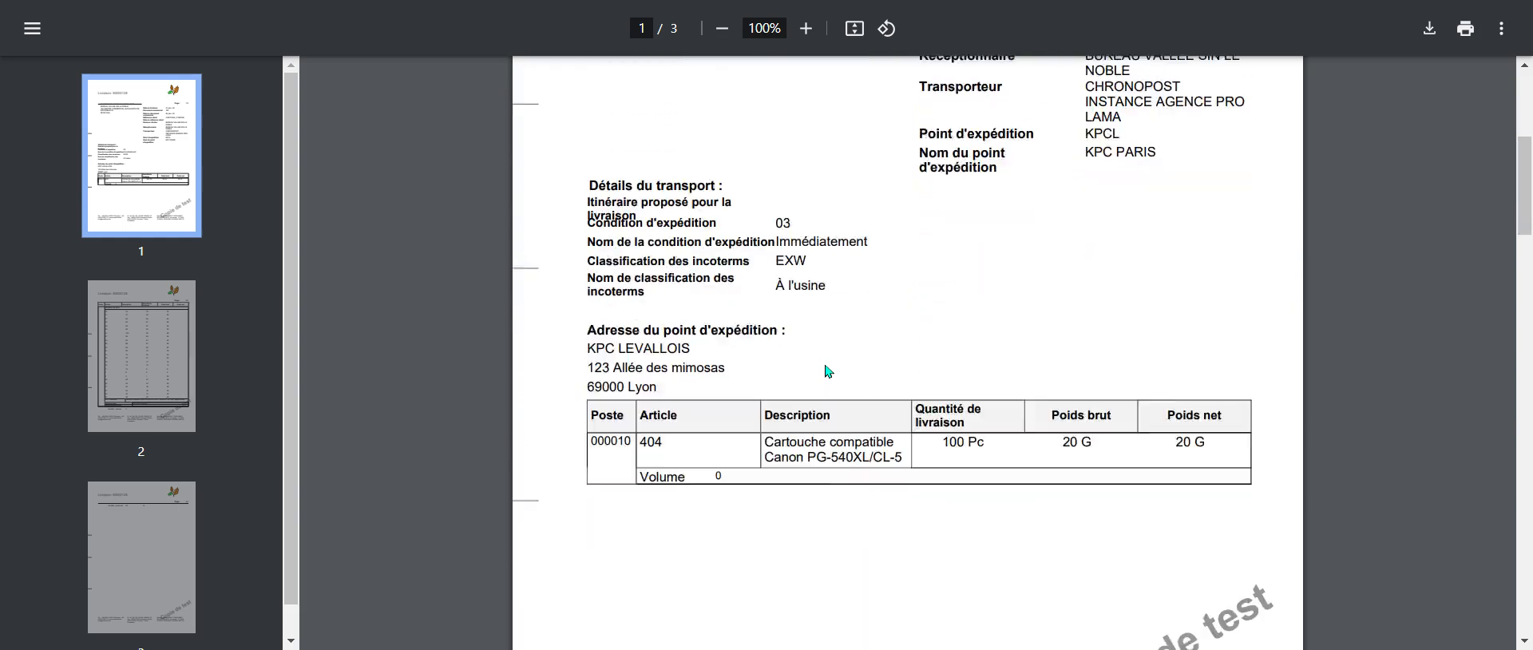
scroll(828, 370, "down", 8)
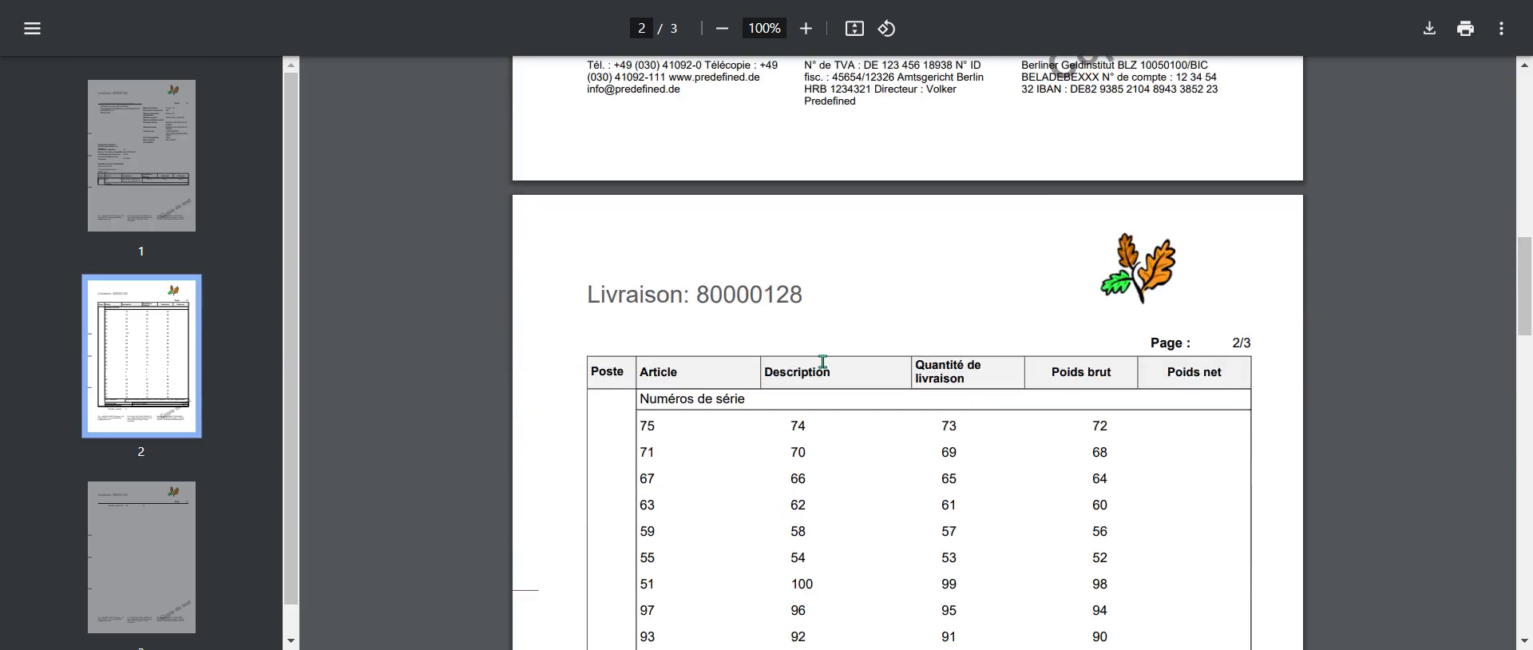
scroll(779, 412, "down", 1)
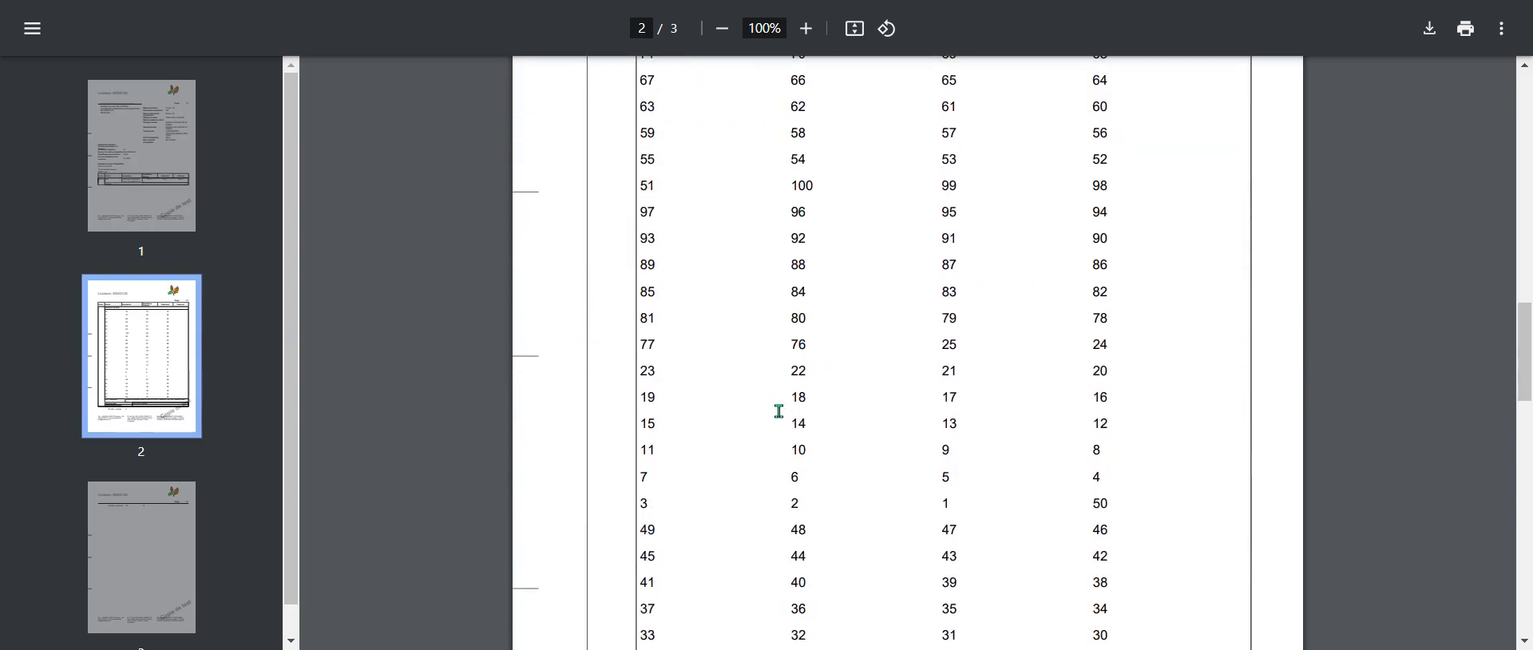
scroll(779, 411, "up", 2)
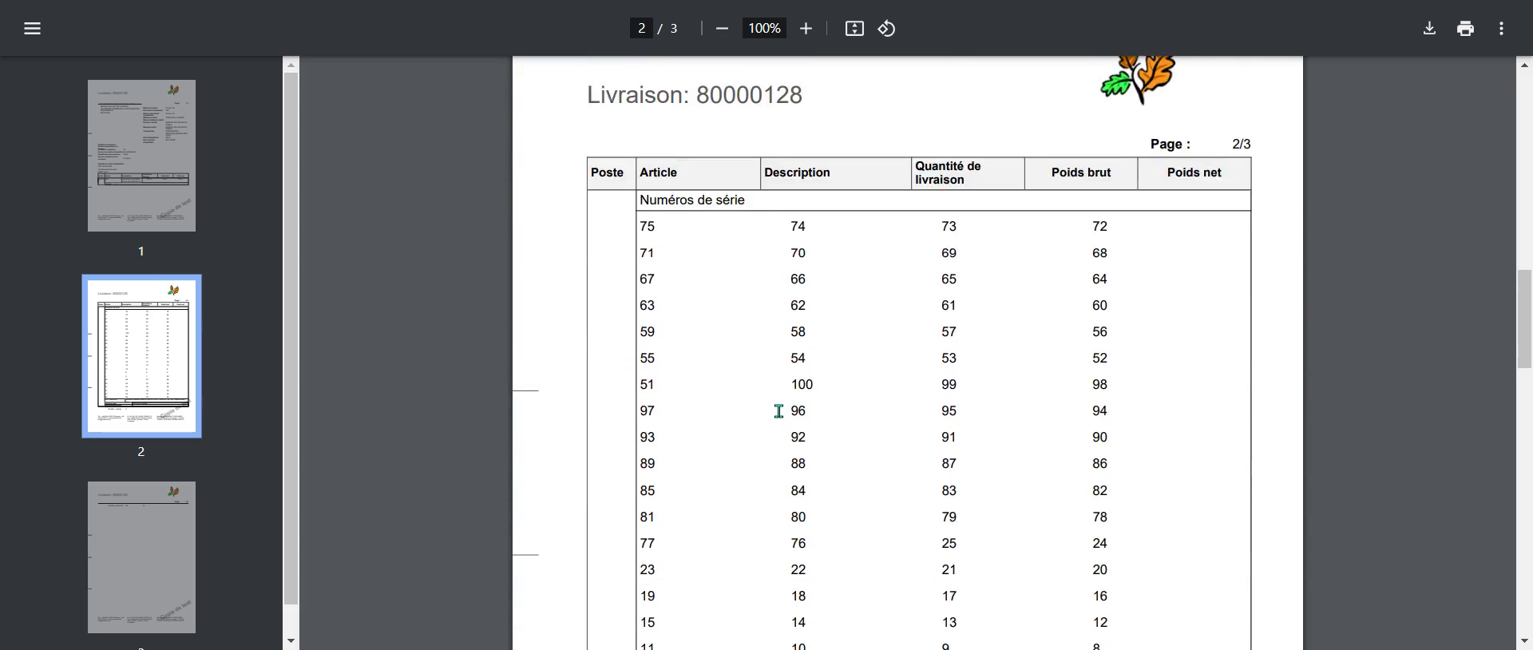
scroll(779, 411, "down", 8)
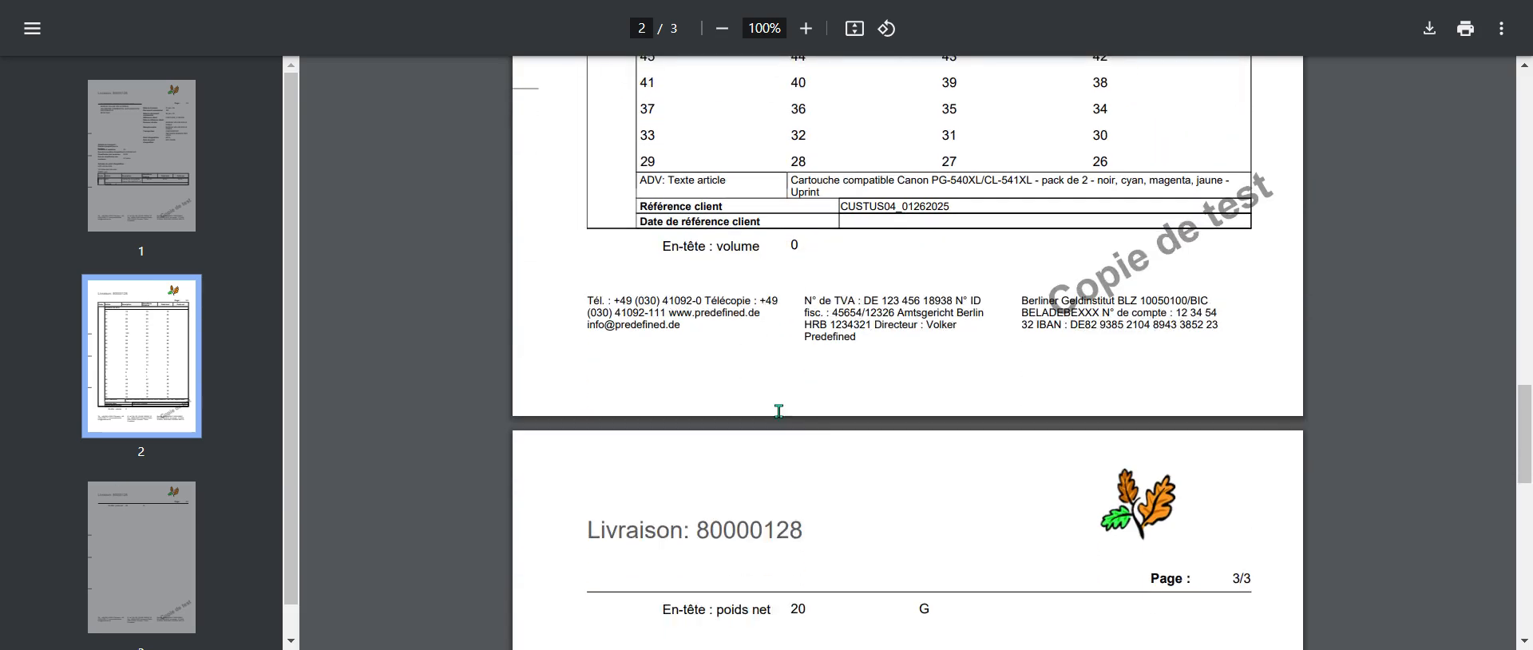
scroll(779, 411, "down", 5)
scroll(784, 418, "up", 18)
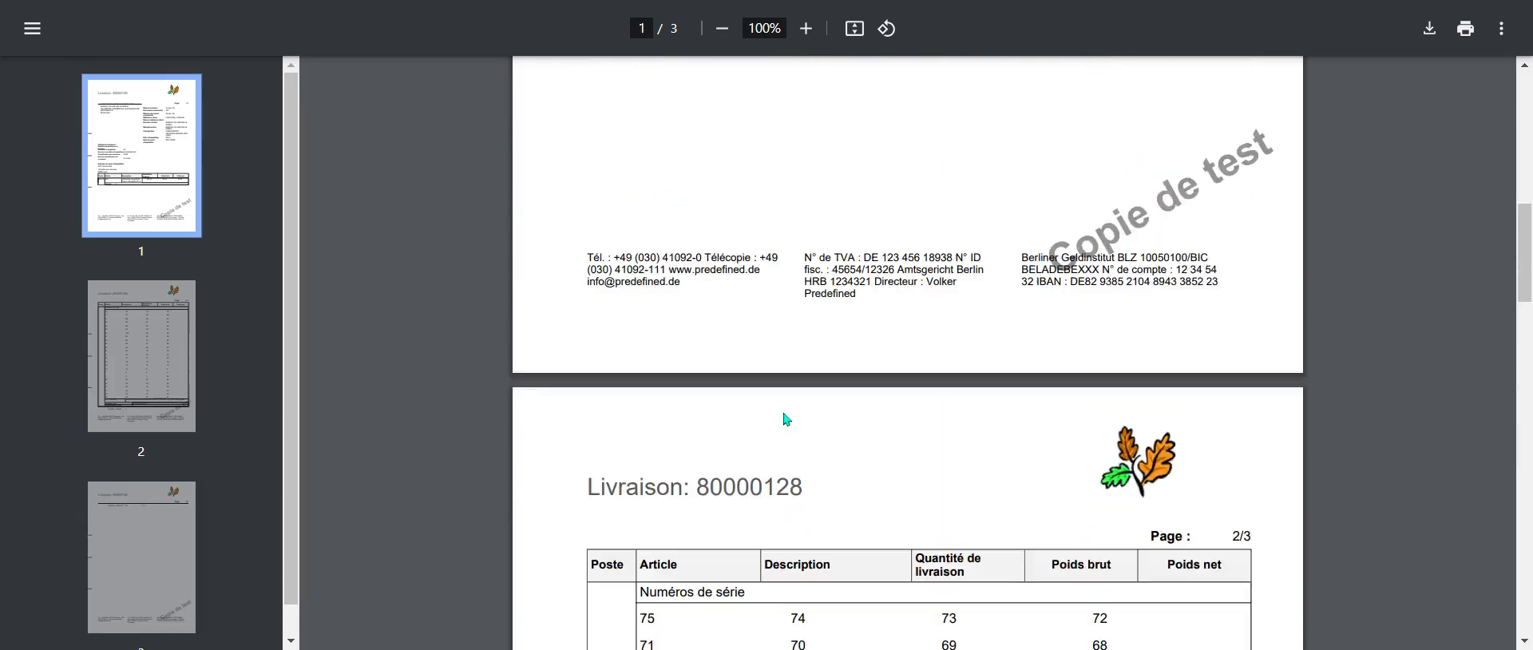
scroll(784, 417, "up", 13)
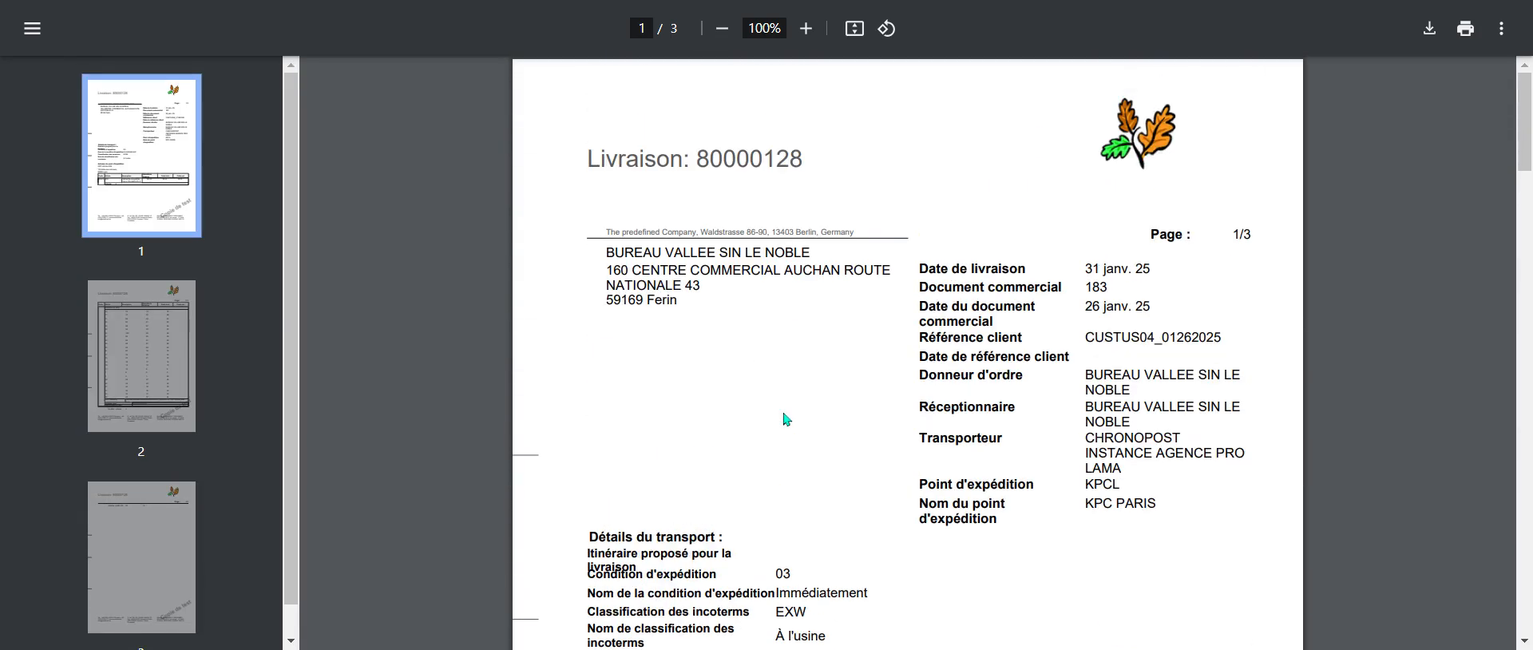
left_click(534, 2)
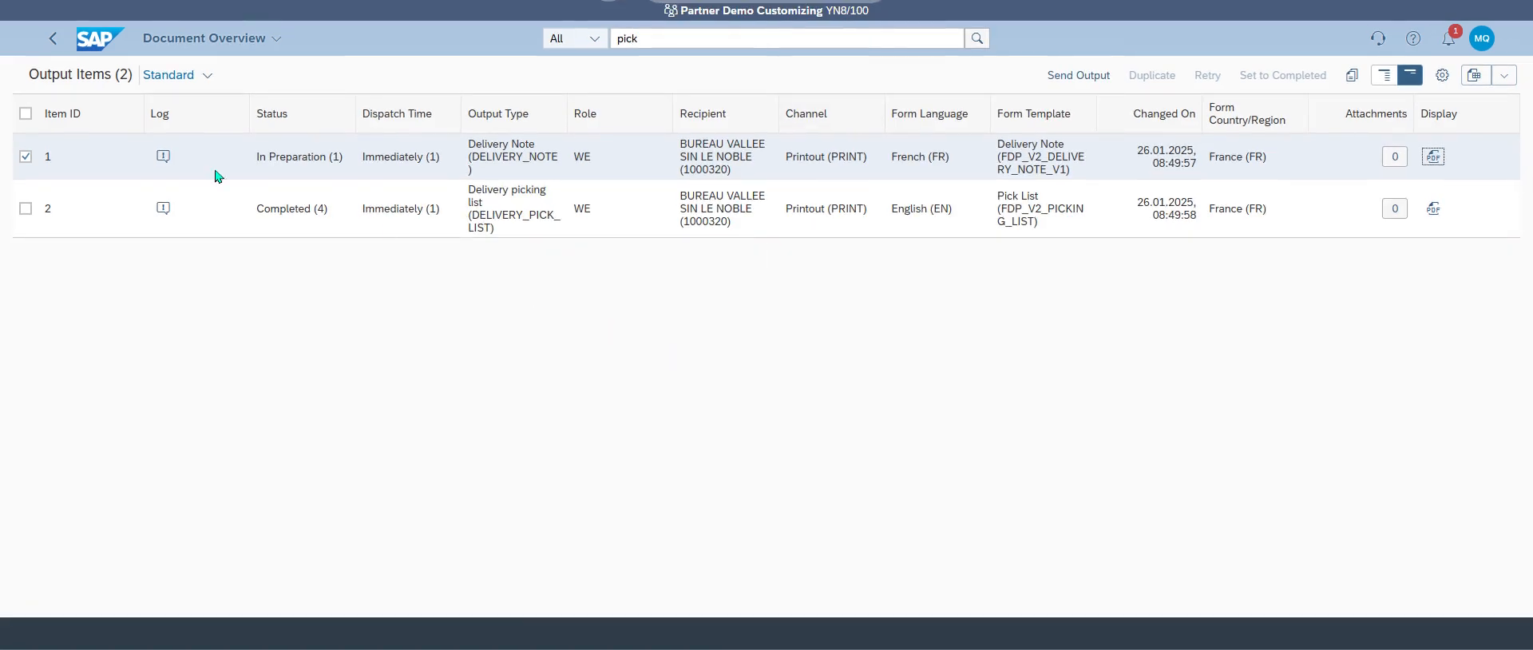
Try to post the goods issue for the picked outbound delivery and return to its picking items
left_click(53, 40)
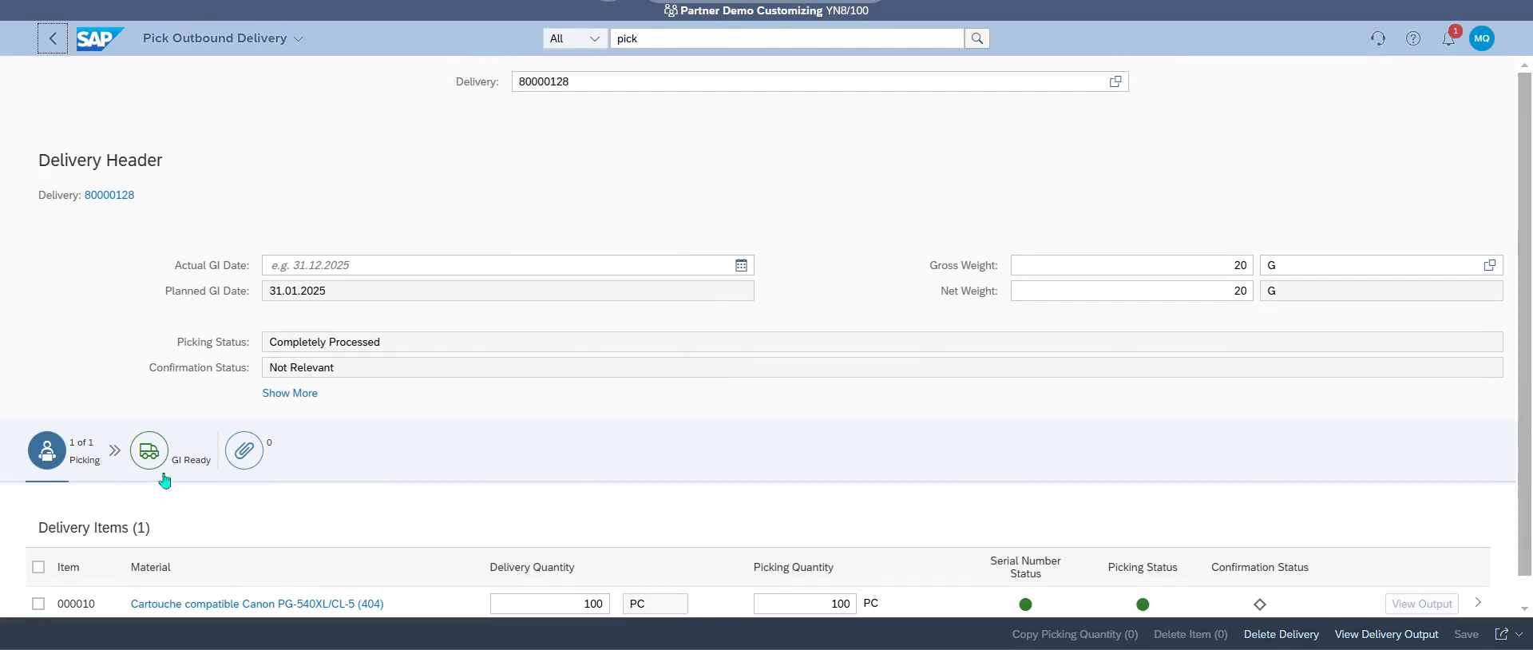
left_click(164, 463)
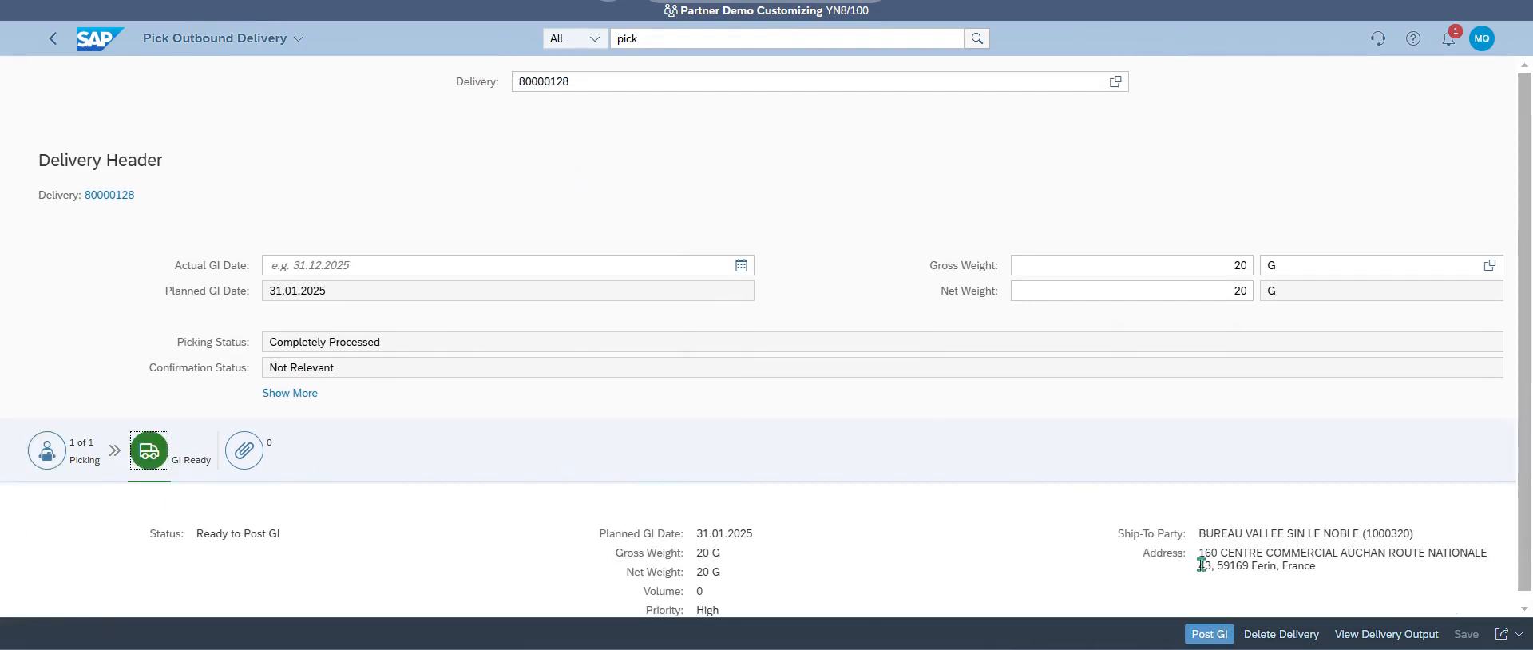
left_click(1211, 635)
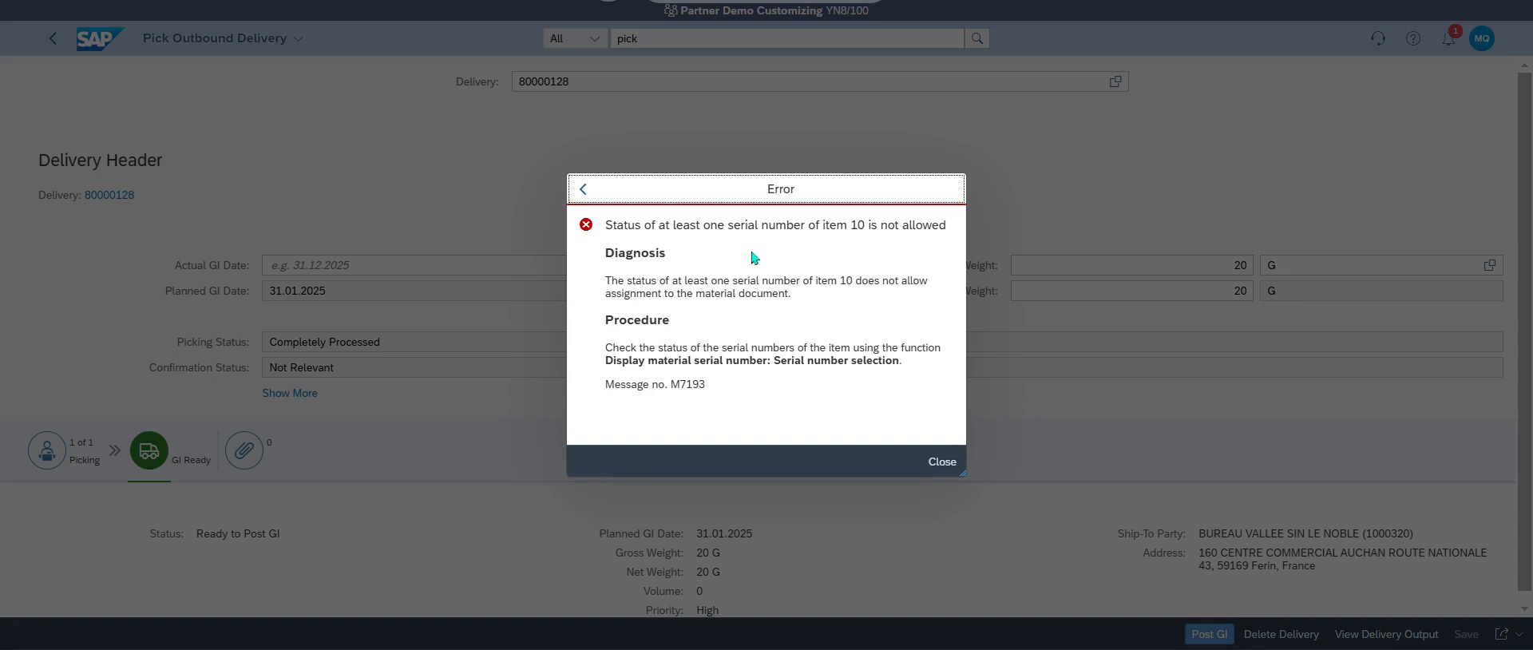
left_click(940, 462)
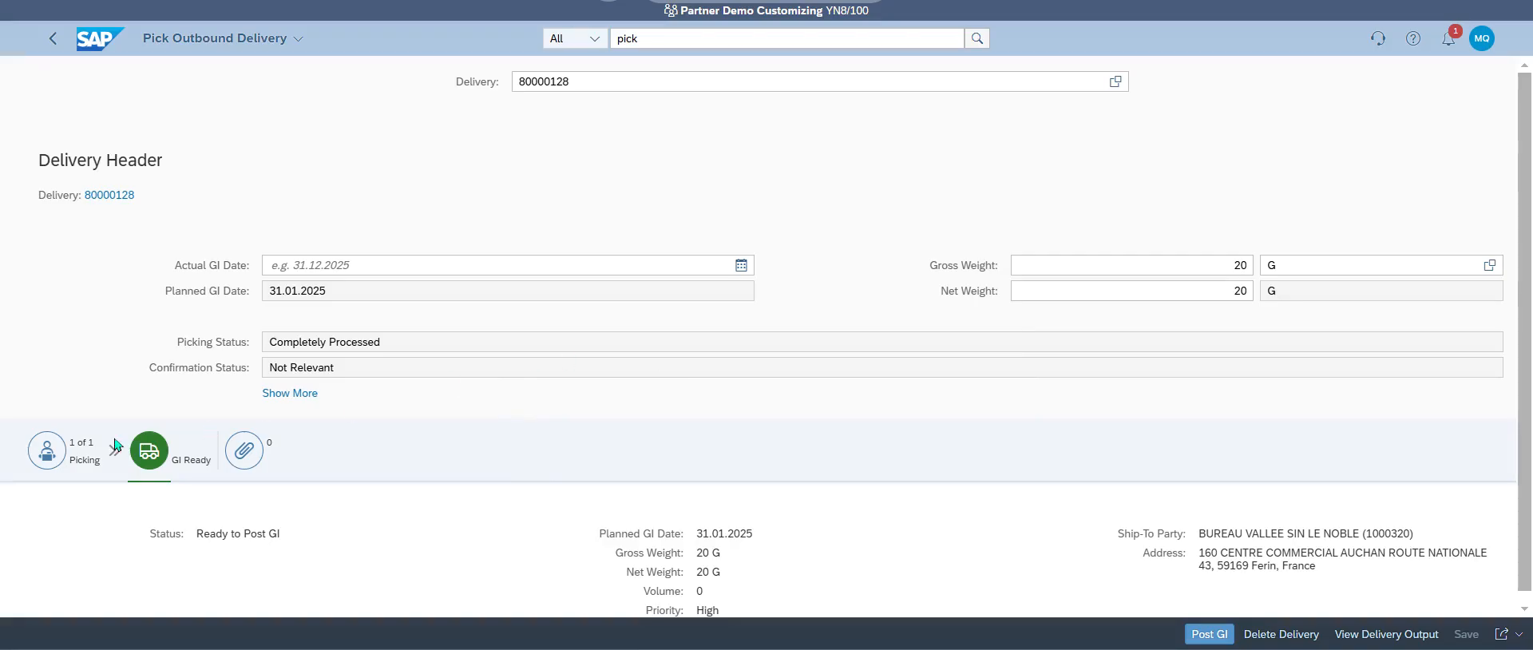
left_click(47, 447)
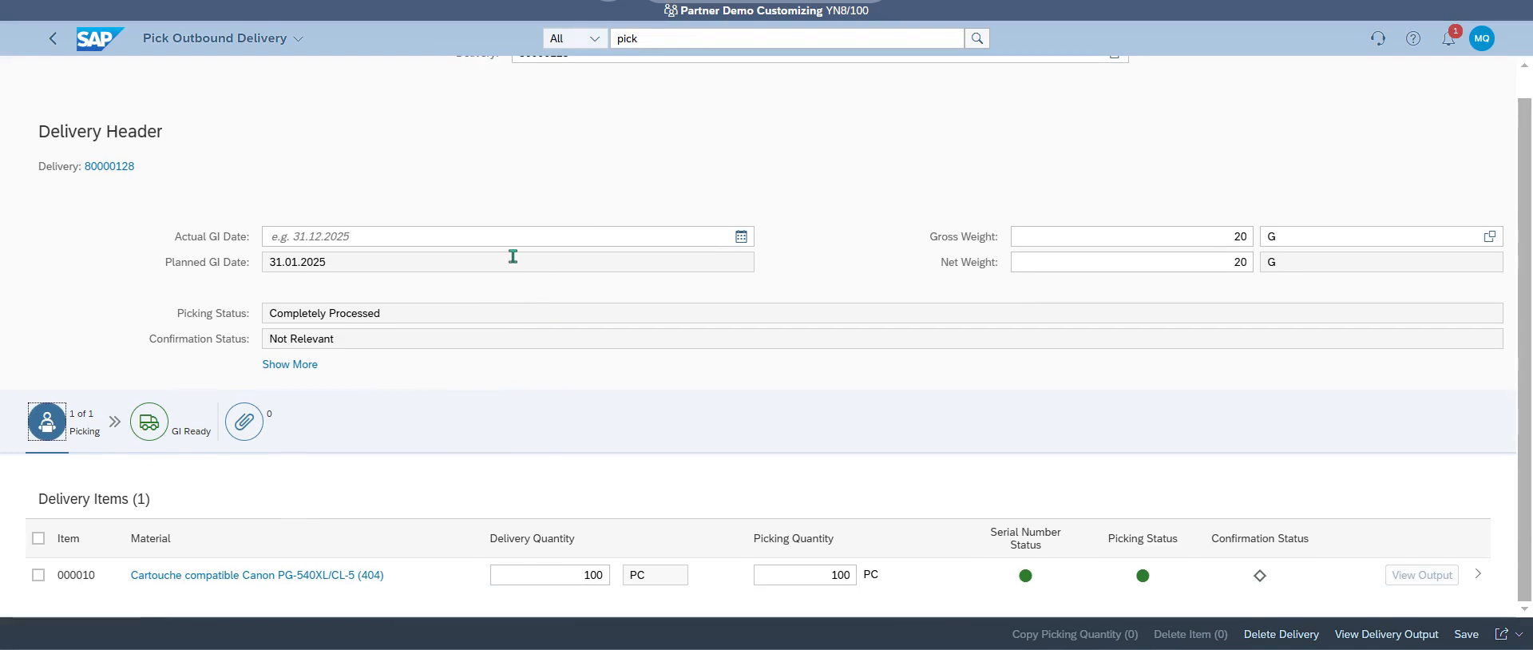
Clear all 100 serial numbers assigned to the delivery item and check the emptied serial number list
left_click(1487, 578)
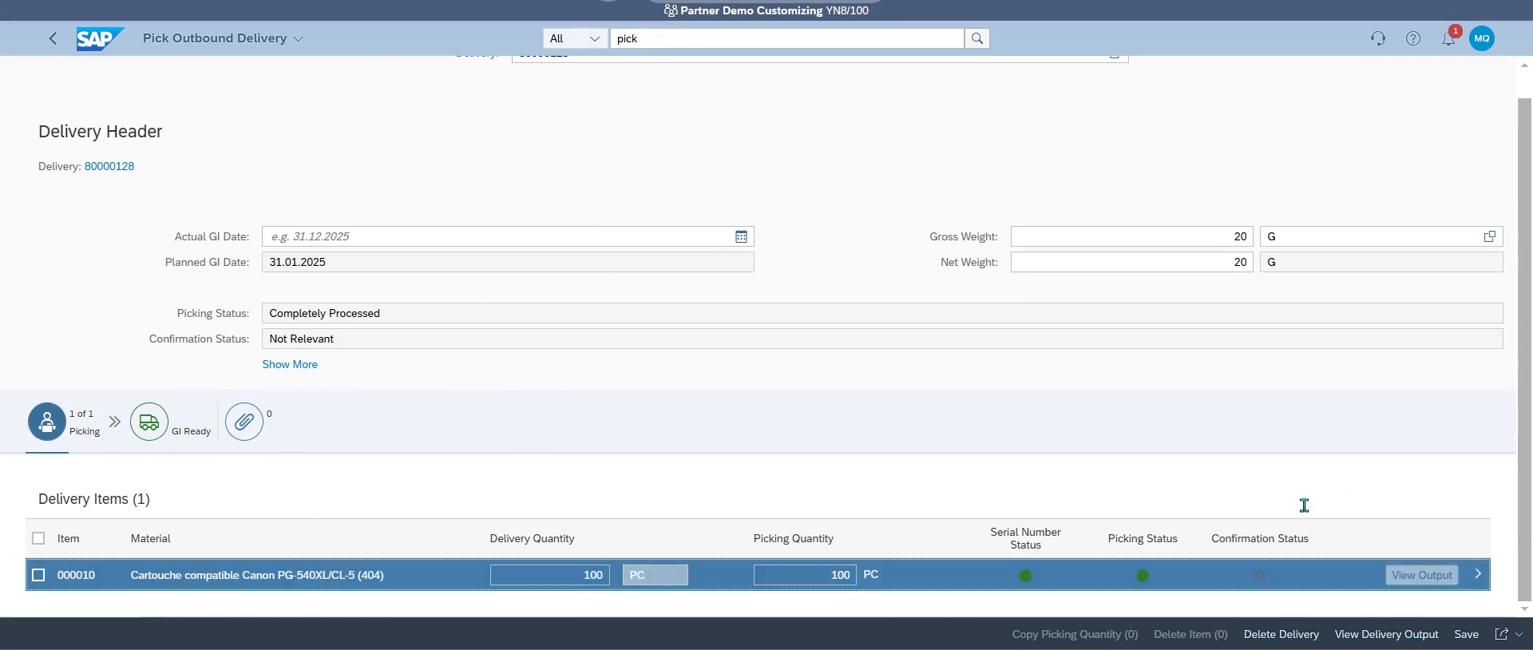
scroll(798, 343, "down", 10)
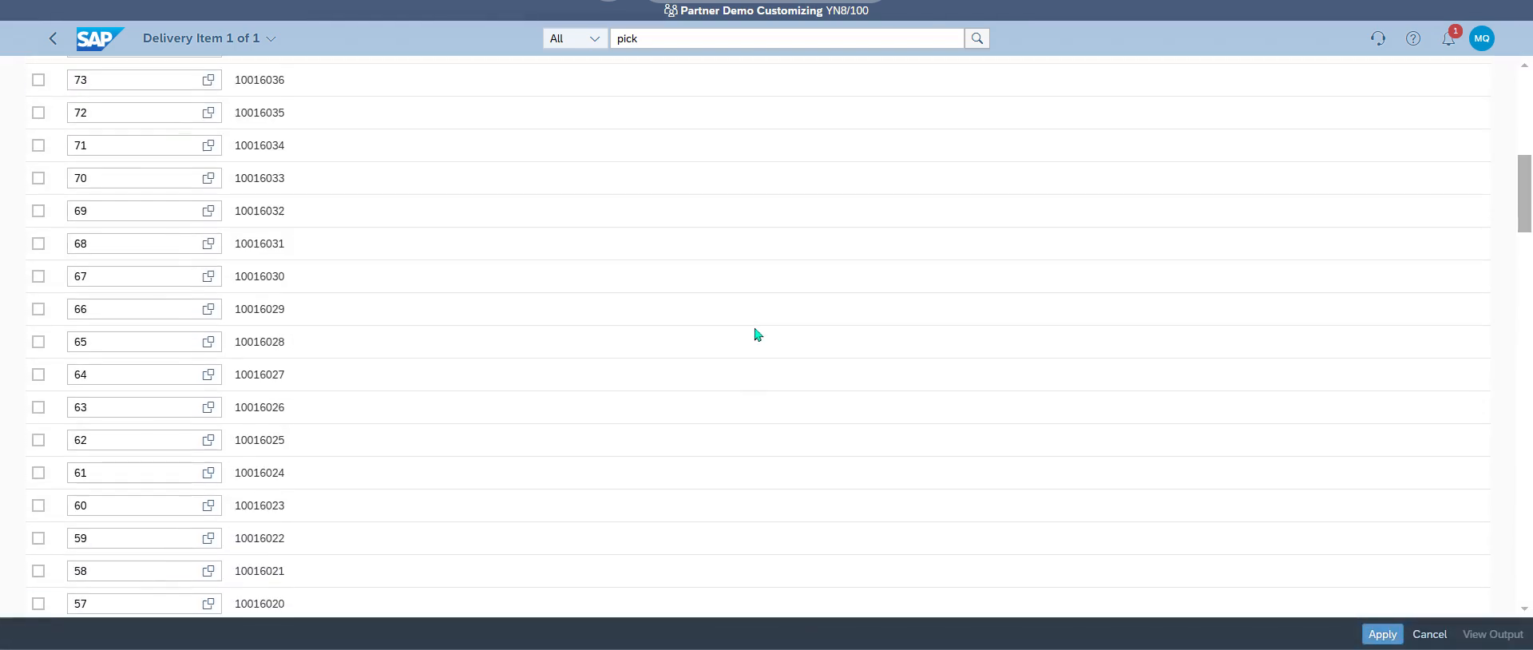
scroll(757, 334, "up", 8)
left_click(38, 482)
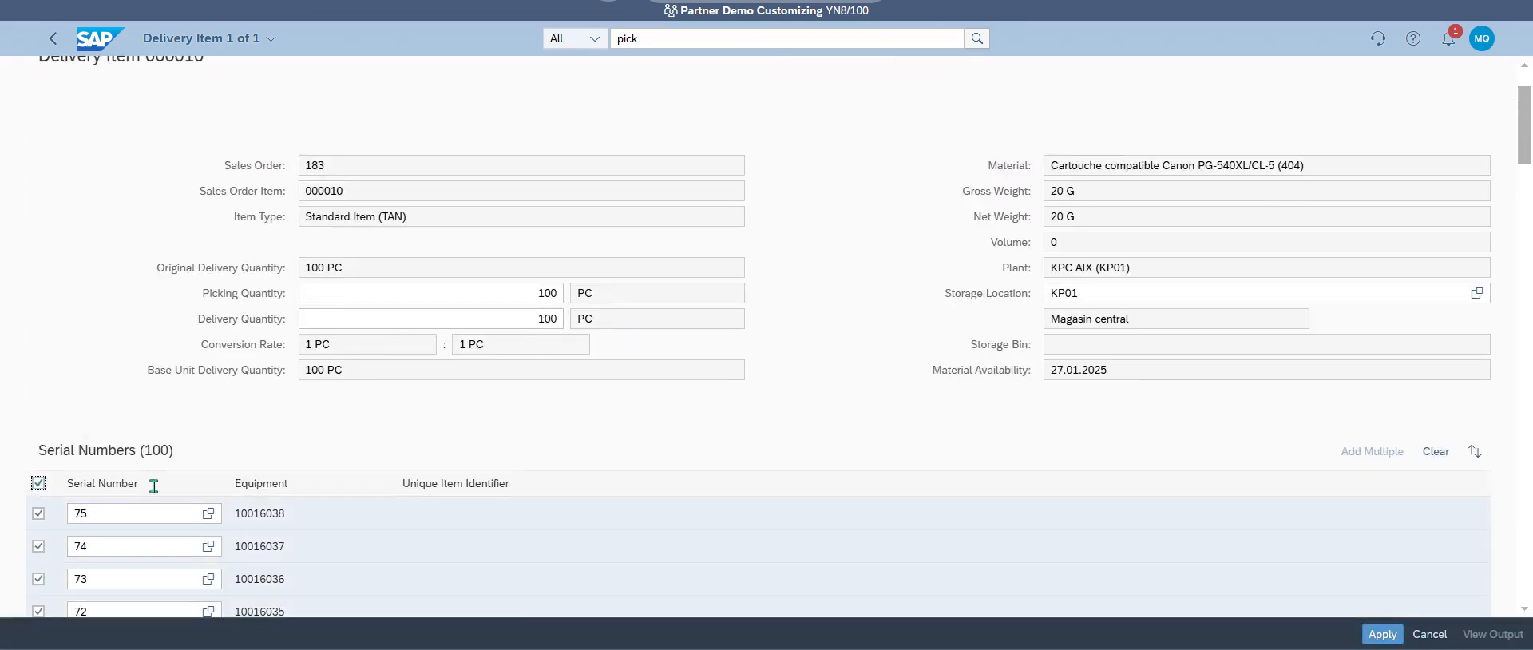
left_click(1436, 452)
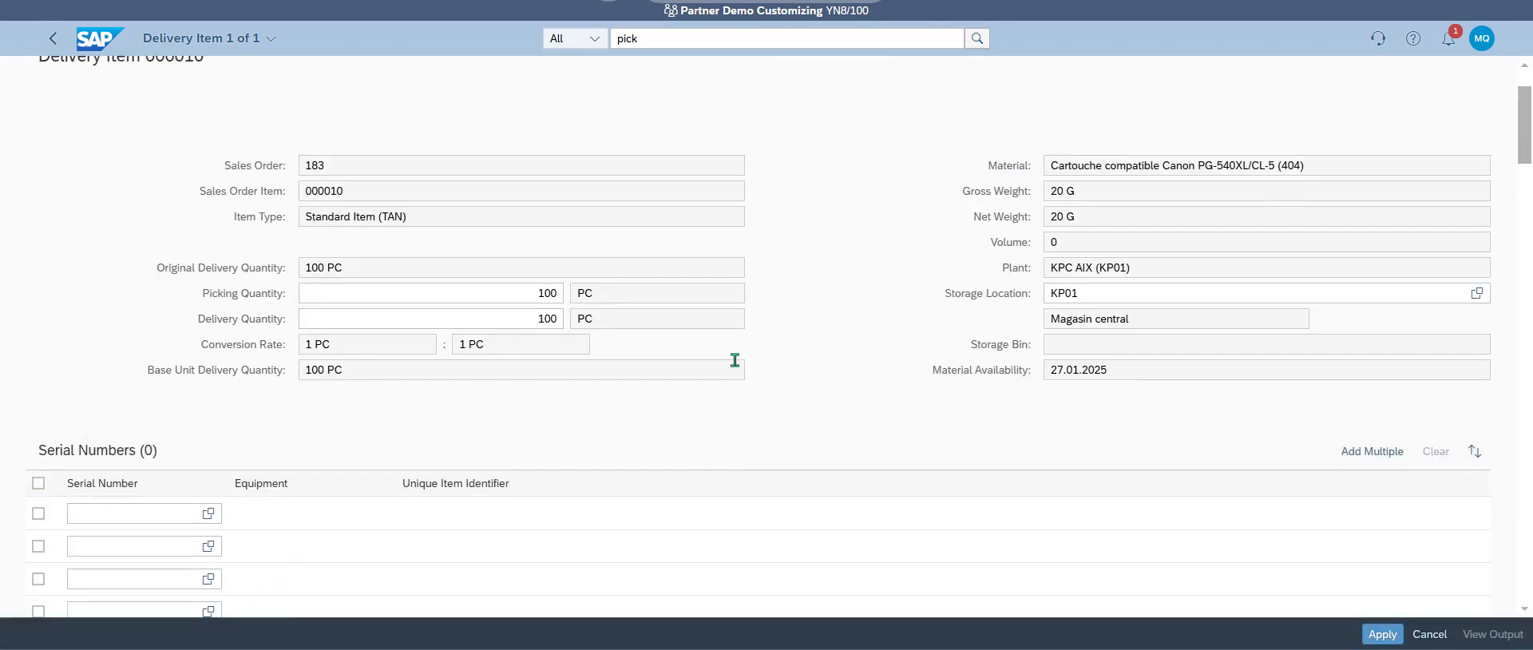
scroll(729, 359, "down", 6)
scroll(681, 370, "up", 4)
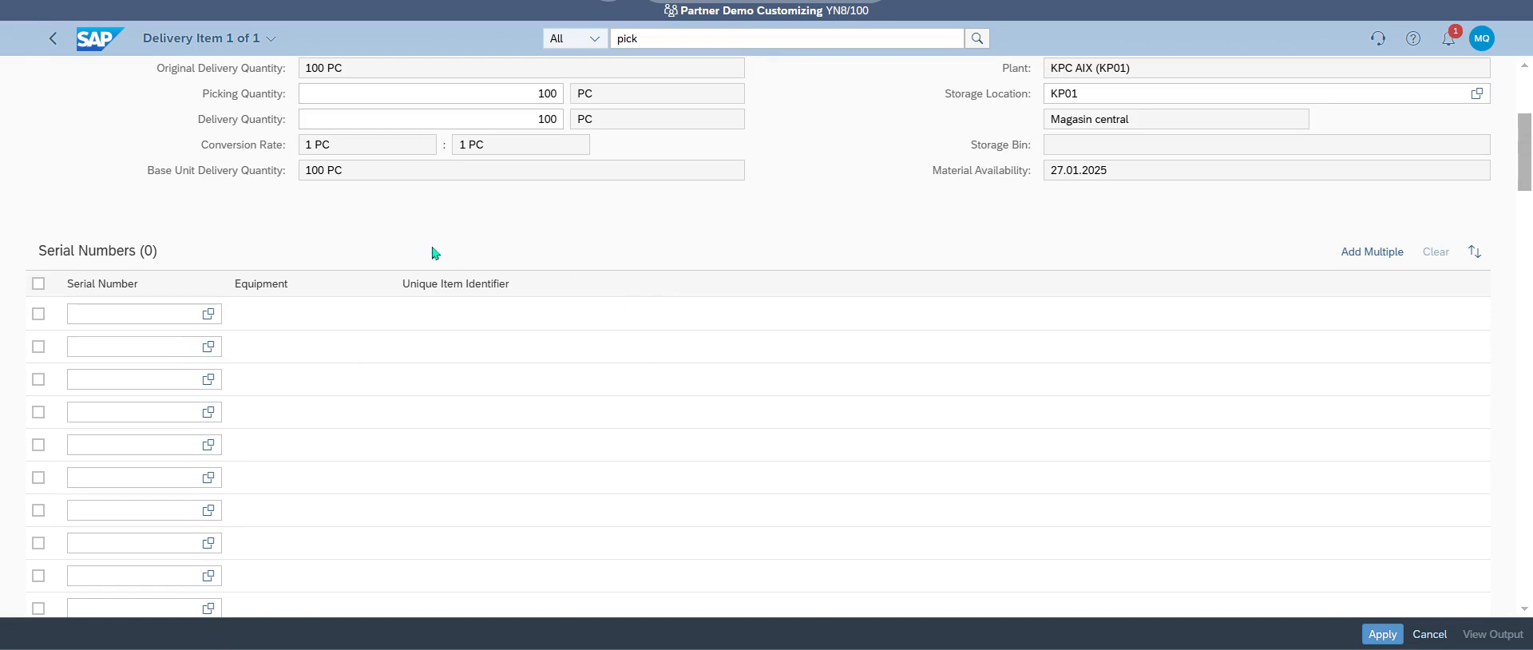
Keep and apply the item's cleared serial numbers, then reopen the item to check its list and return to the delivery
left_click(53, 38)
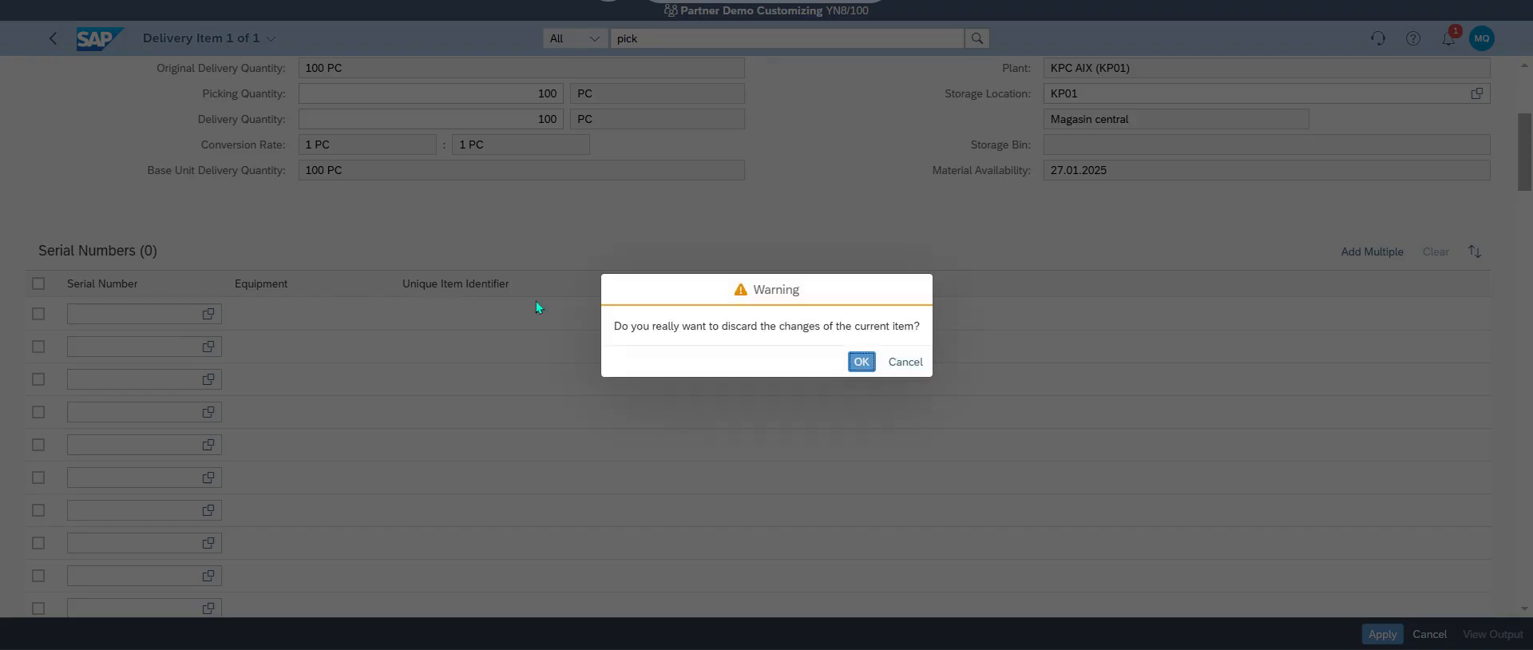
left_click(926, 361)
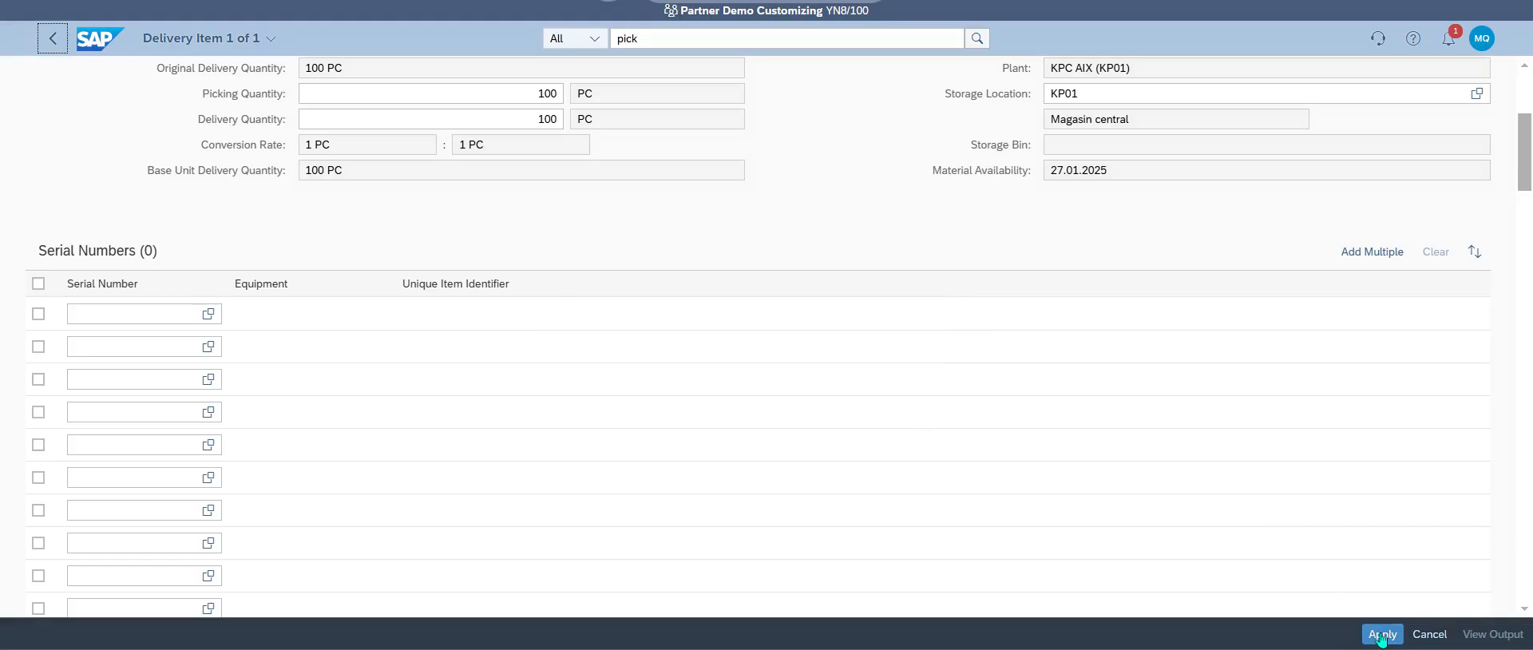
left_click(1381, 635)
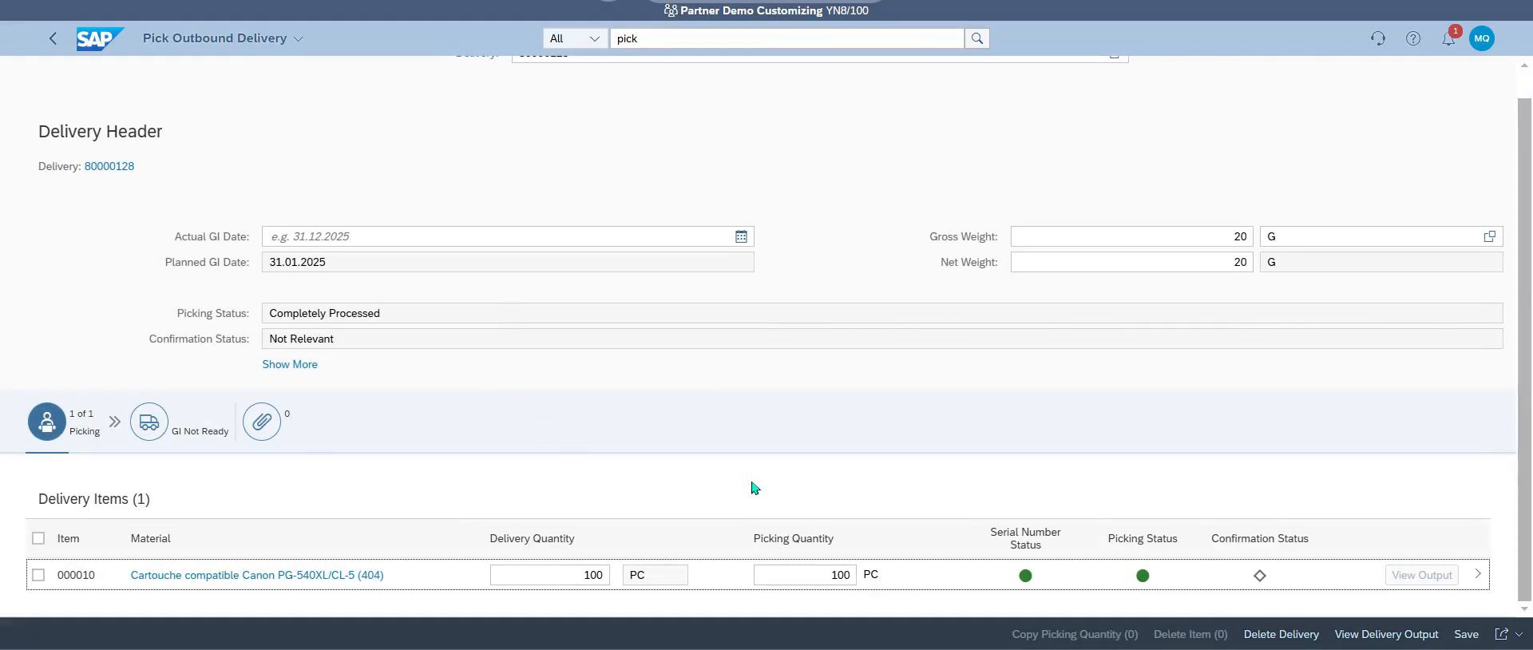
left_click(1476, 577)
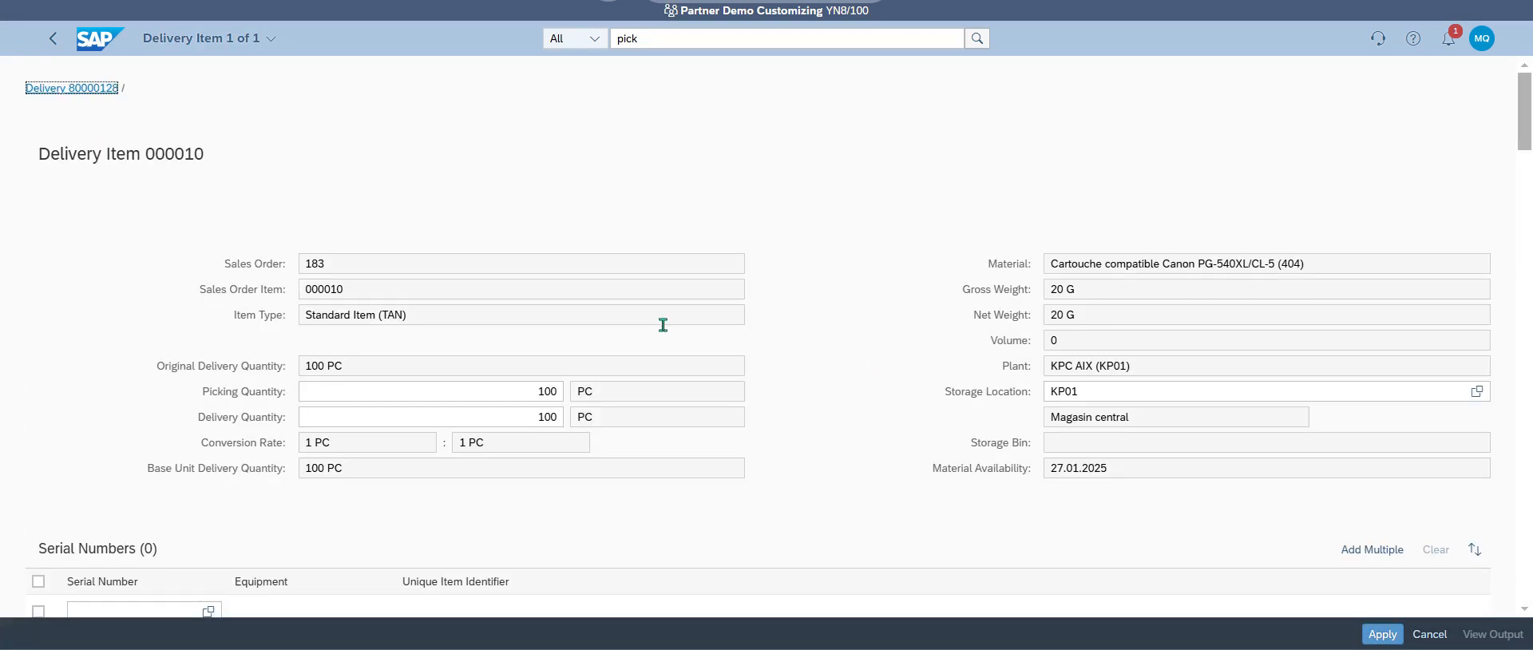
scroll(661, 325, "down", 3)
key("Return")
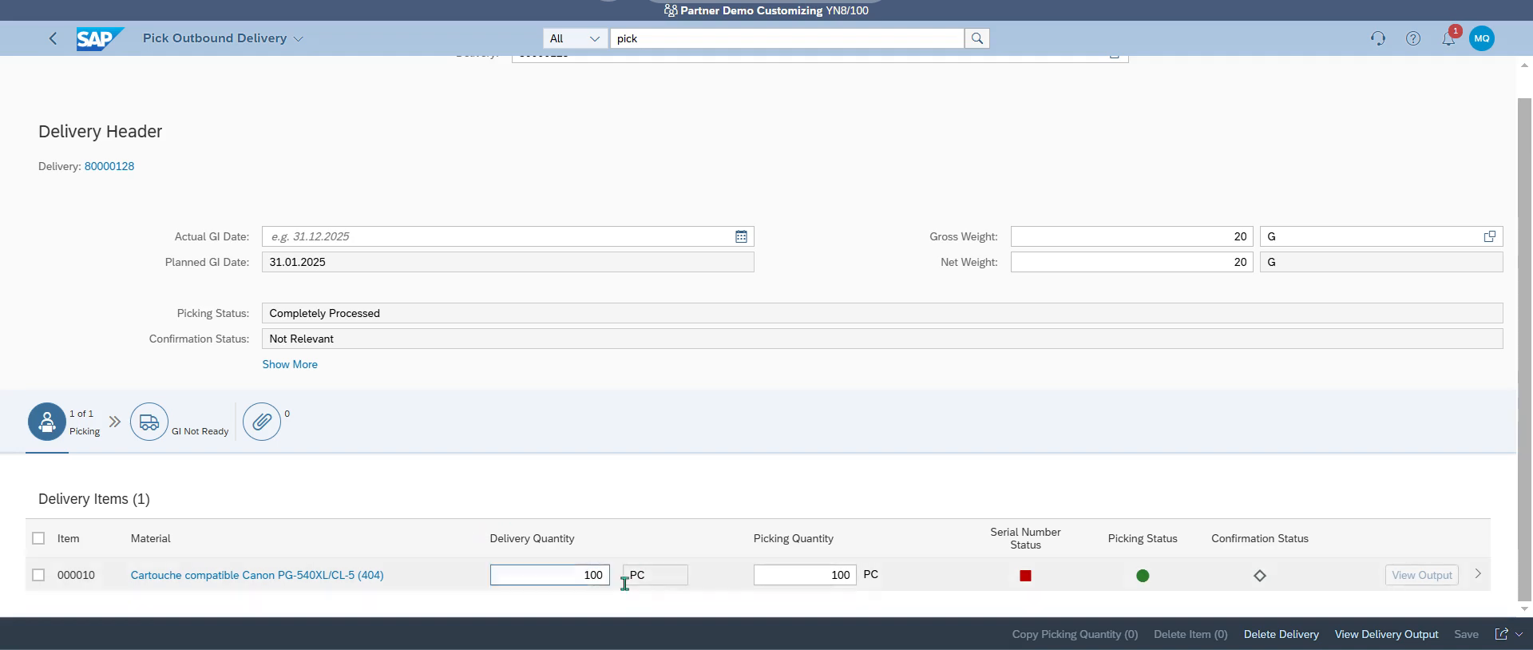
Set both the delivery quantity and the picking quantity of item 000010 to 1 PC
left_click_drag(568, 575, 684, 575)
type("1")
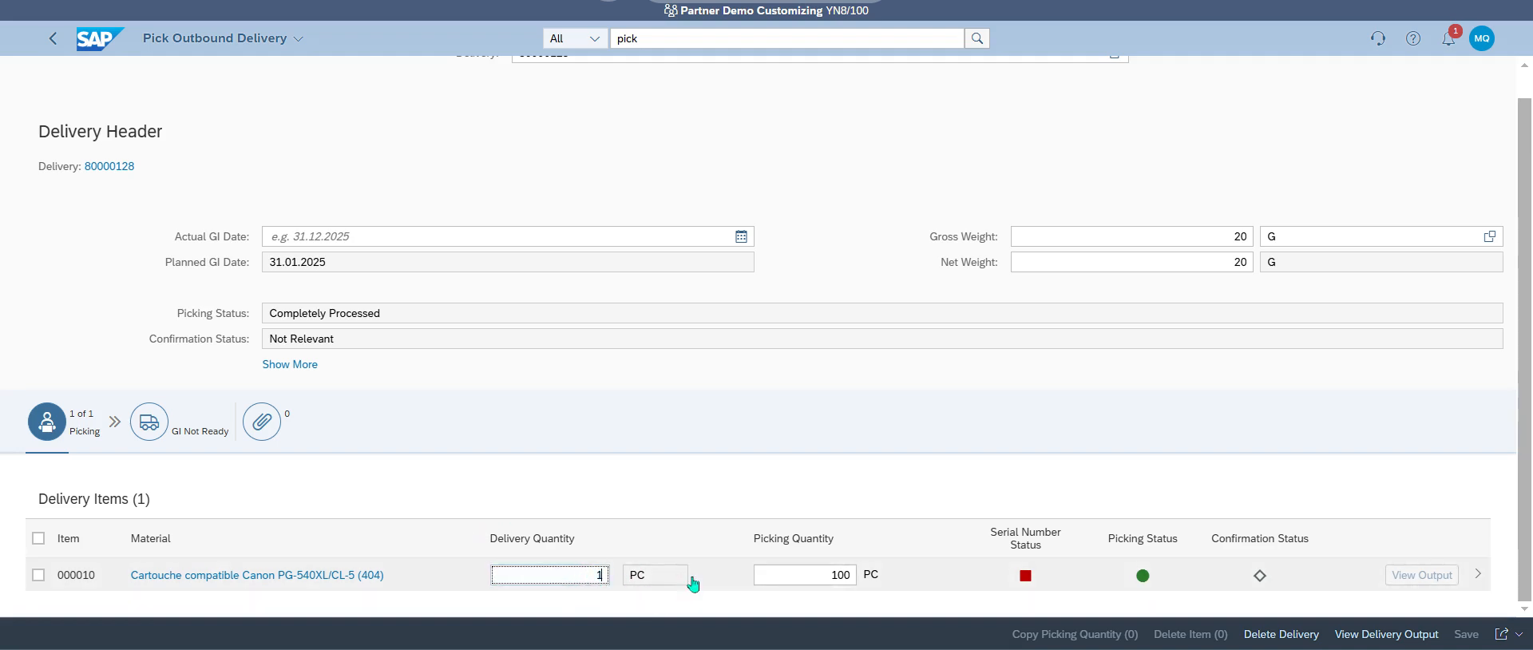
key("Tab")
double_click(853, 575)
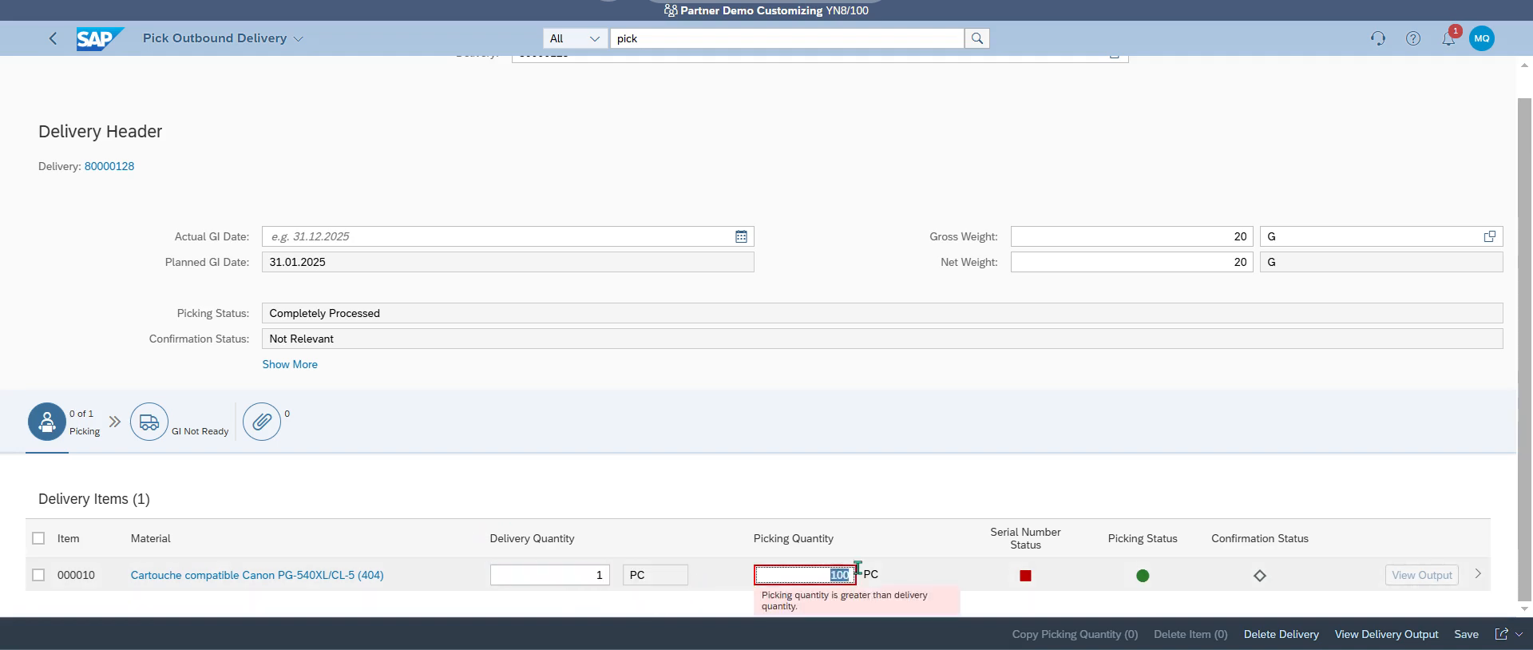
type("1")
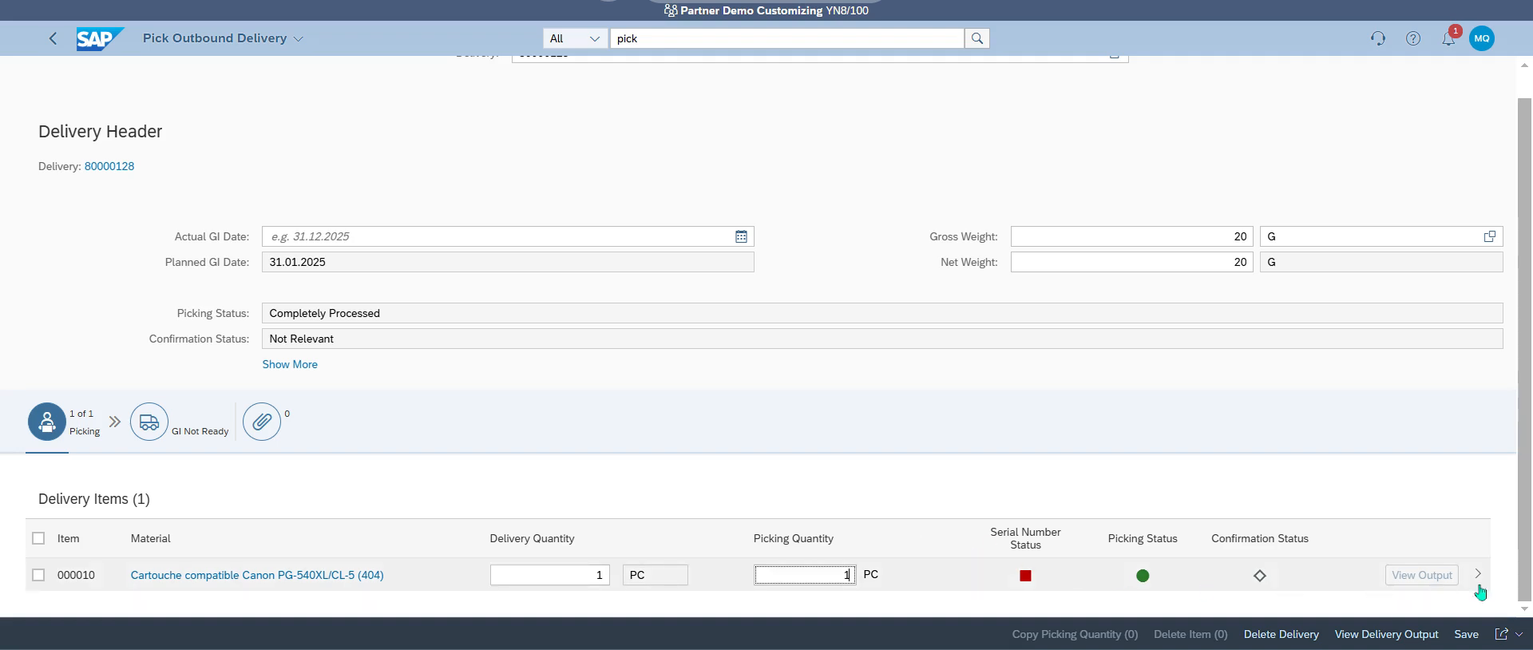
Assign serial number 300 of material 404 to the delivery item and apply the assignment
left_click(1013, 569)
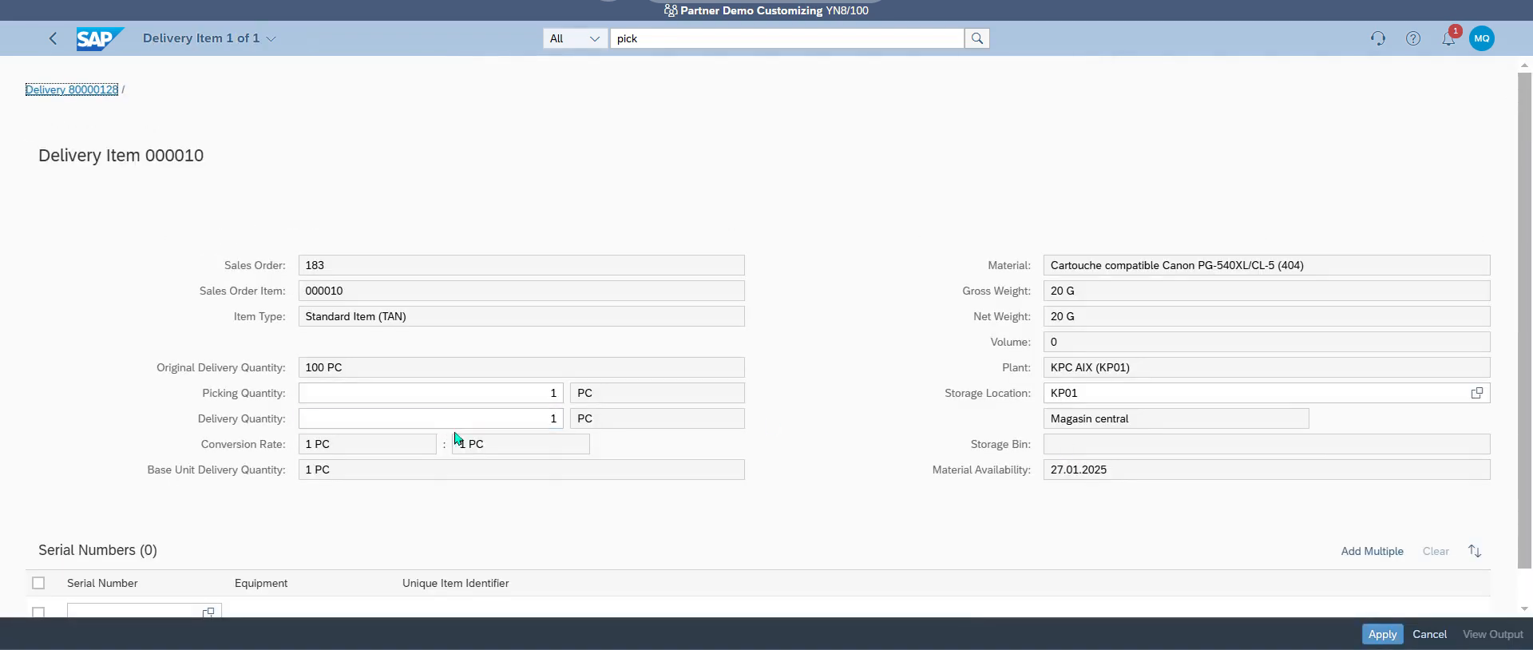
left_click_drag(74, 540, 159, 546)
left_click(207, 587)
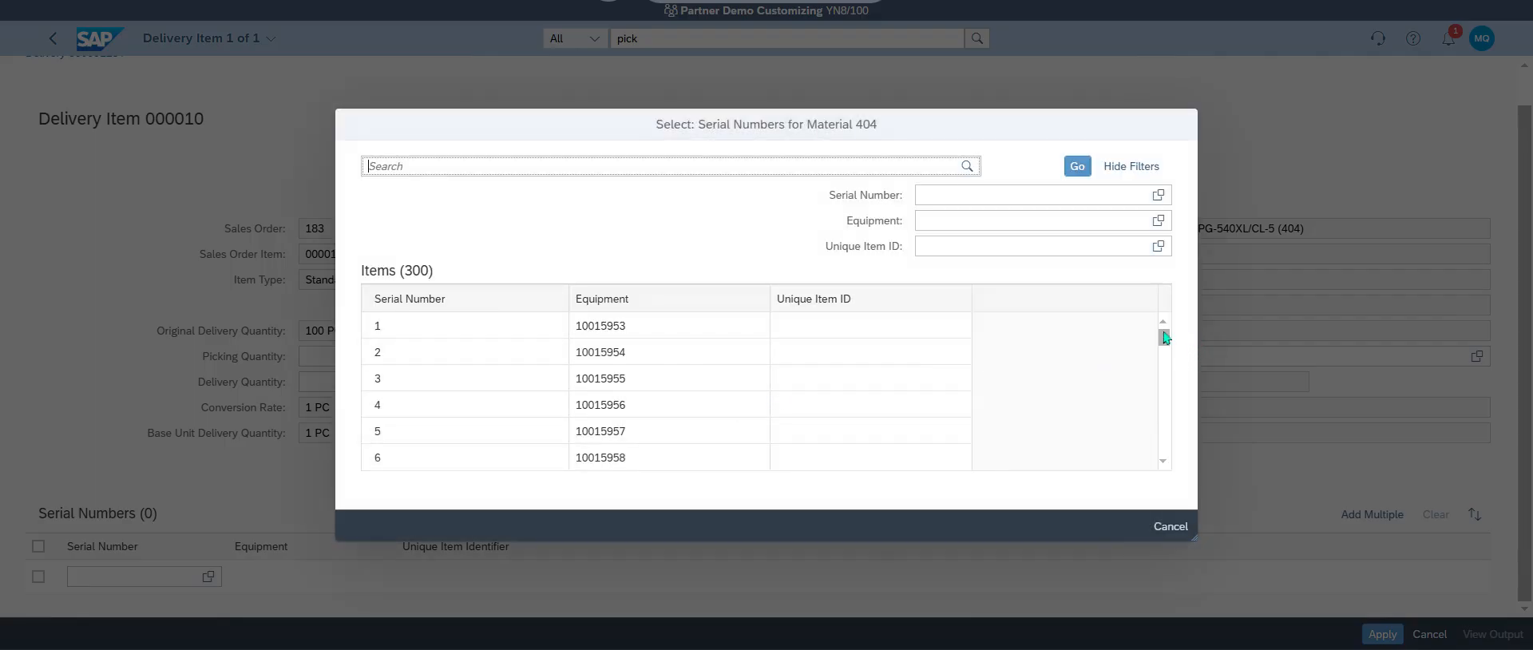
left_click_drag(1164, 340, 1165, 479)
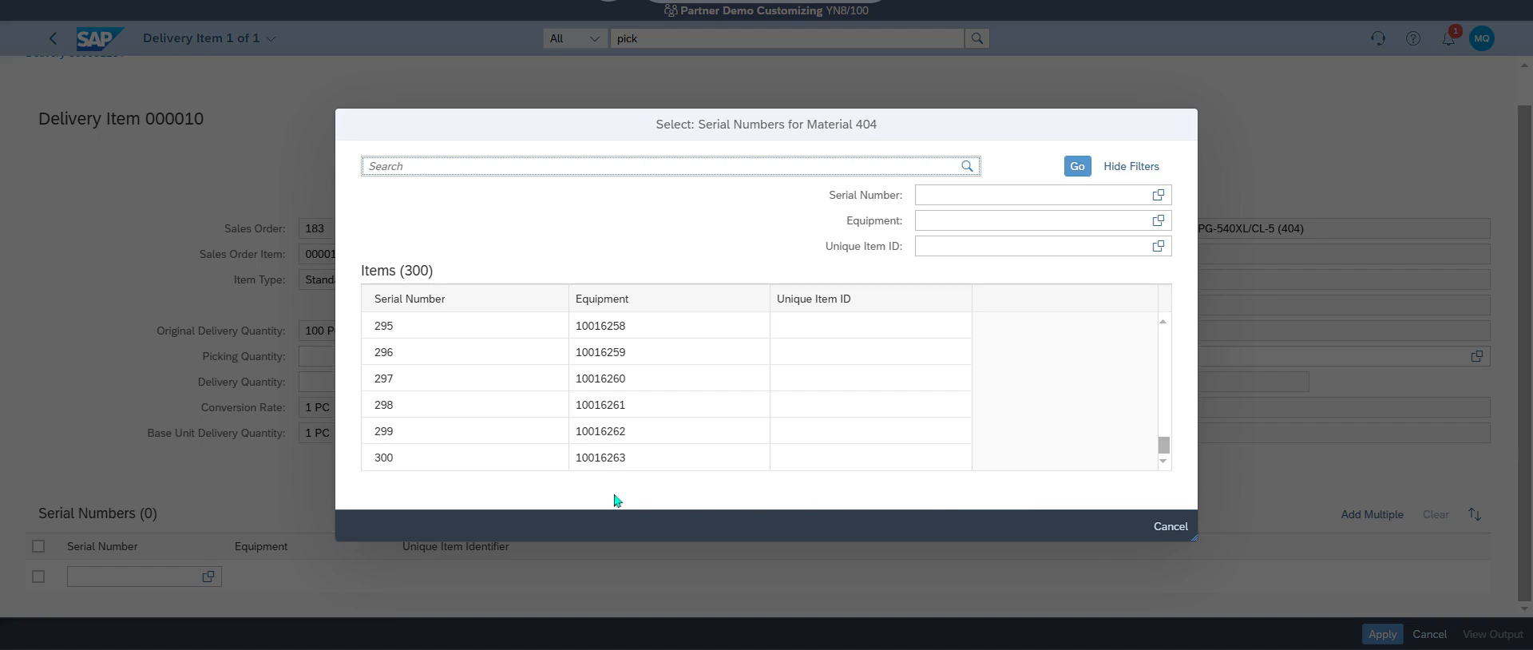
left_click(432, 452)
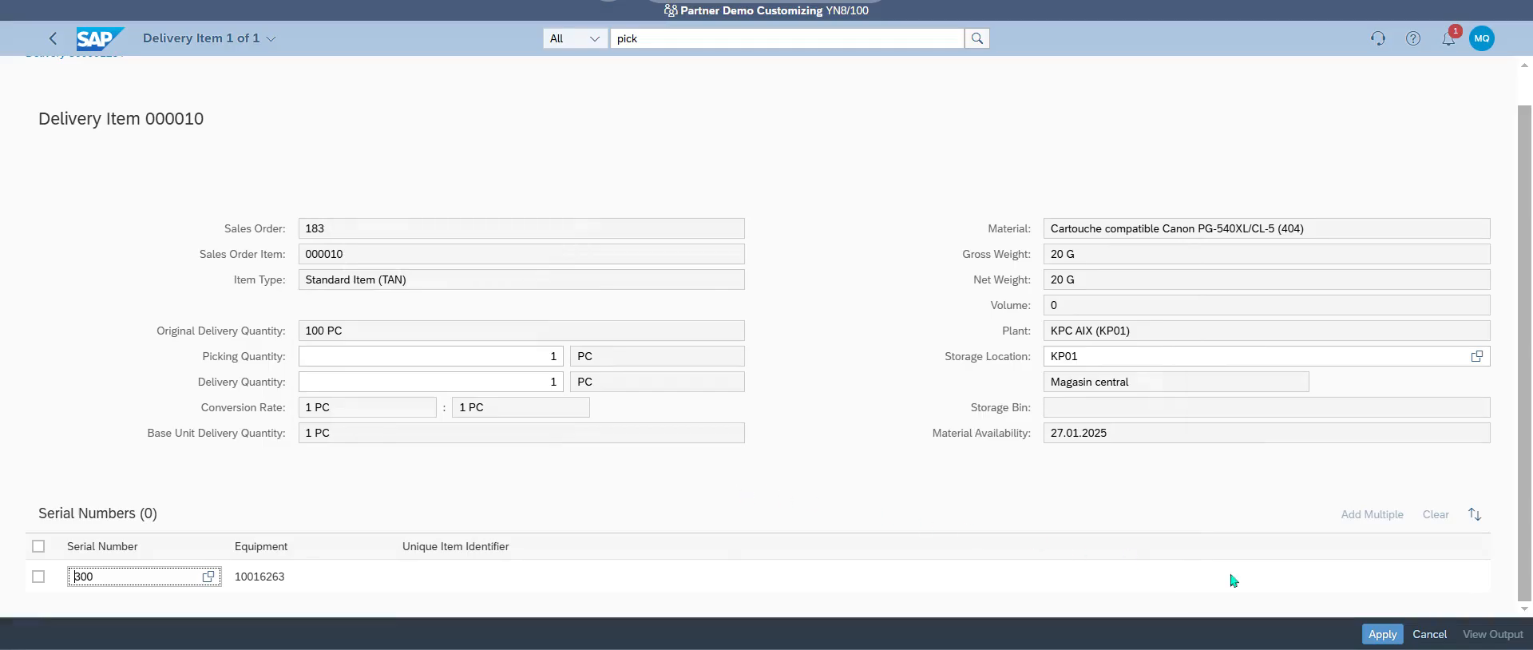
left_click(1382, 634)
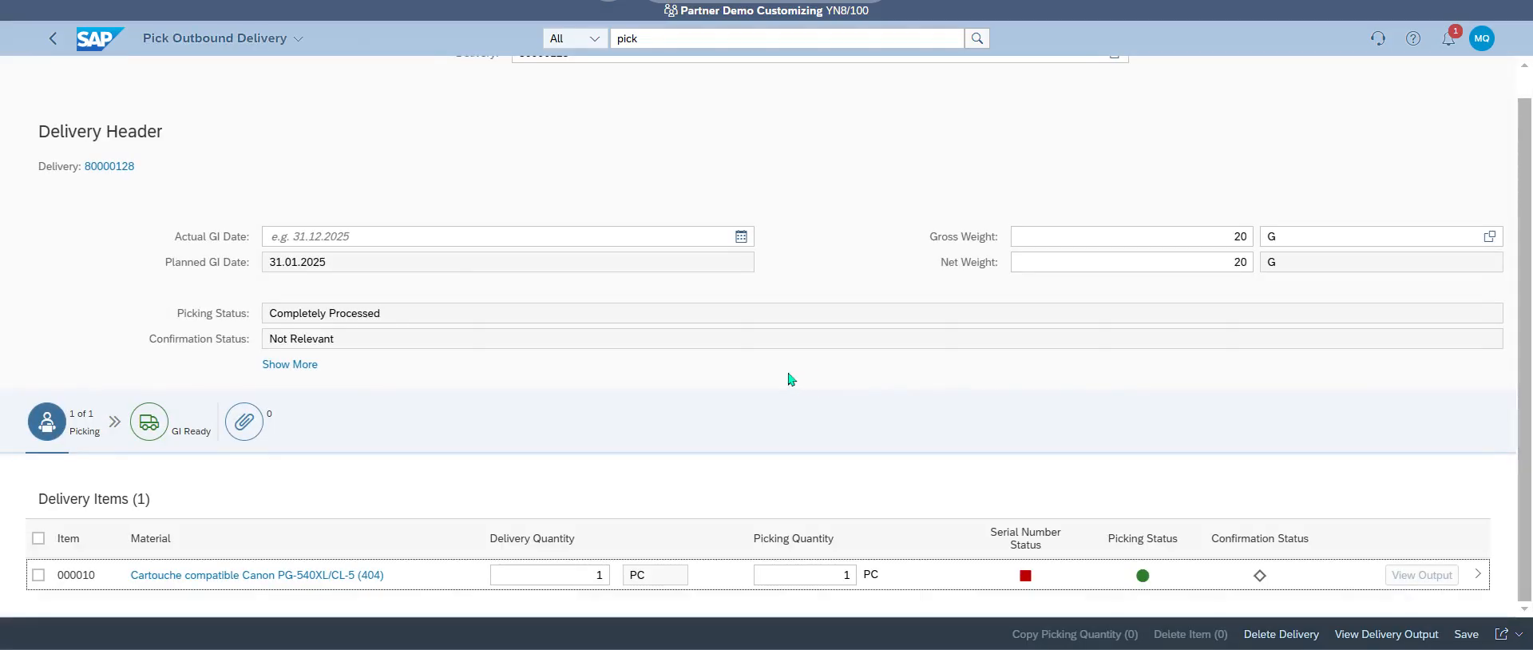
Save the outbound delivery, post its goods issue and check the posting status
left_click(1466, 634)
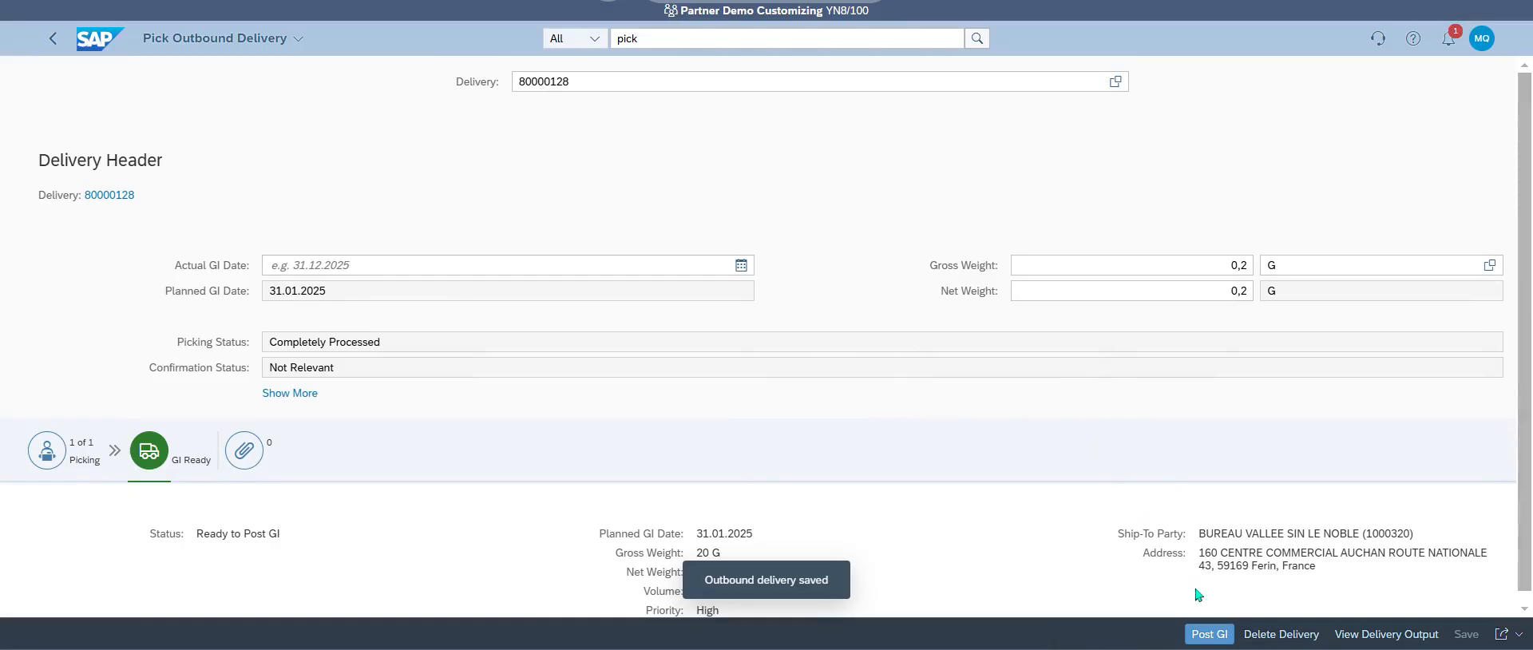
left_click(1211, 634)
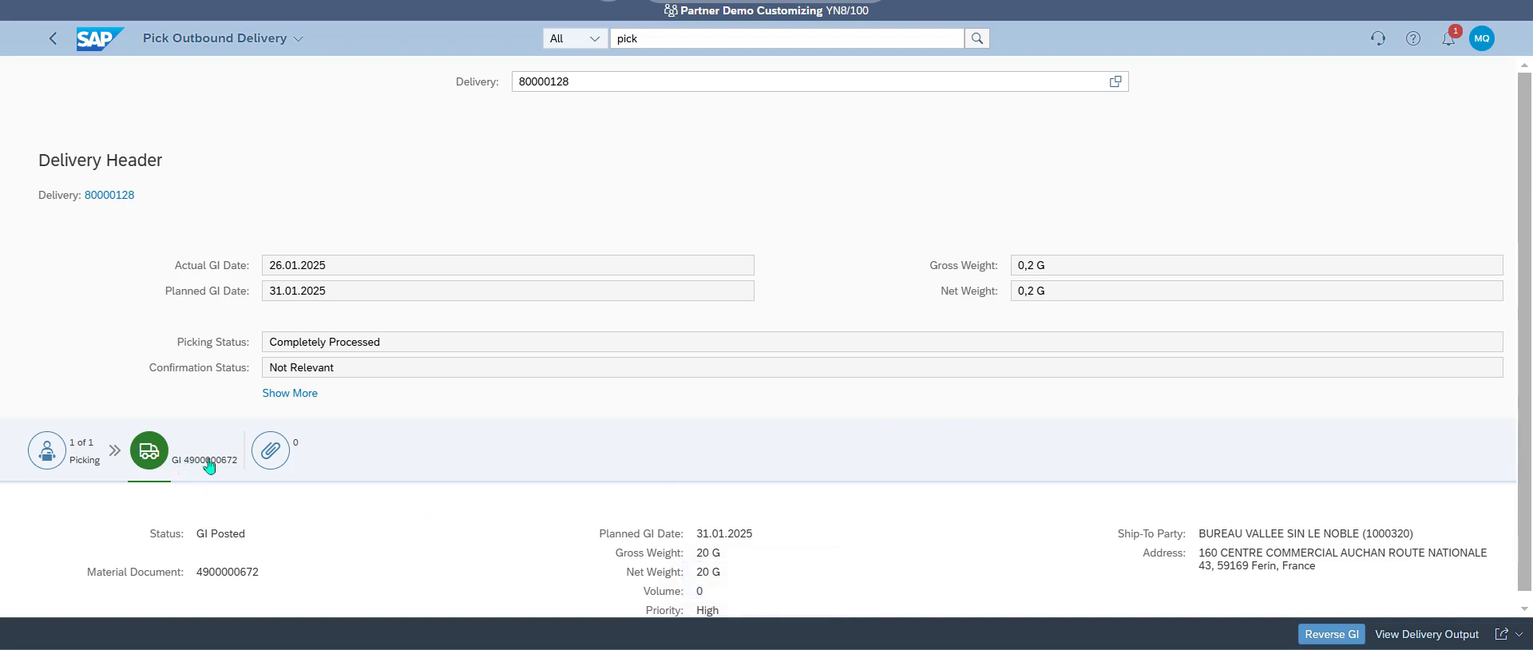
scroll(178, 492, "down", 1)
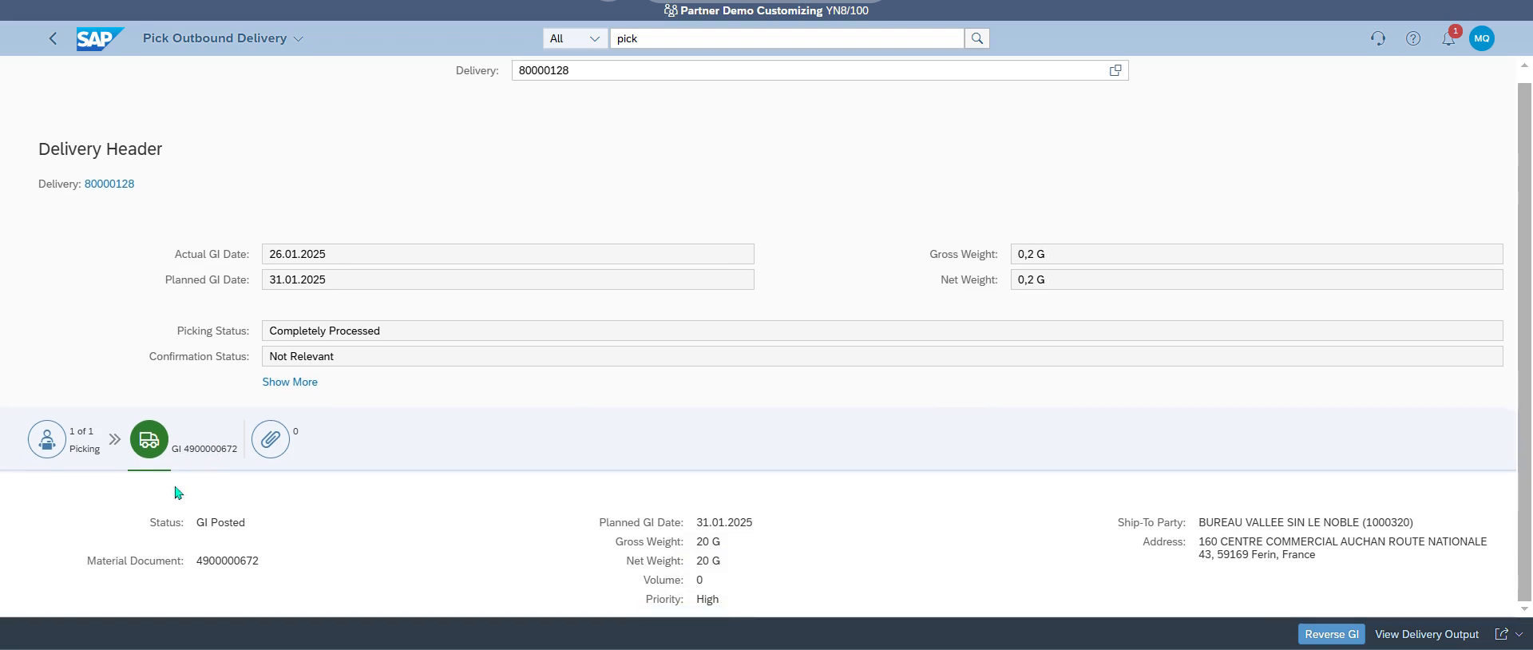
Return to the outbound deliveries list and filter the delivery by overall status GI Posted
left_click(53, 38)
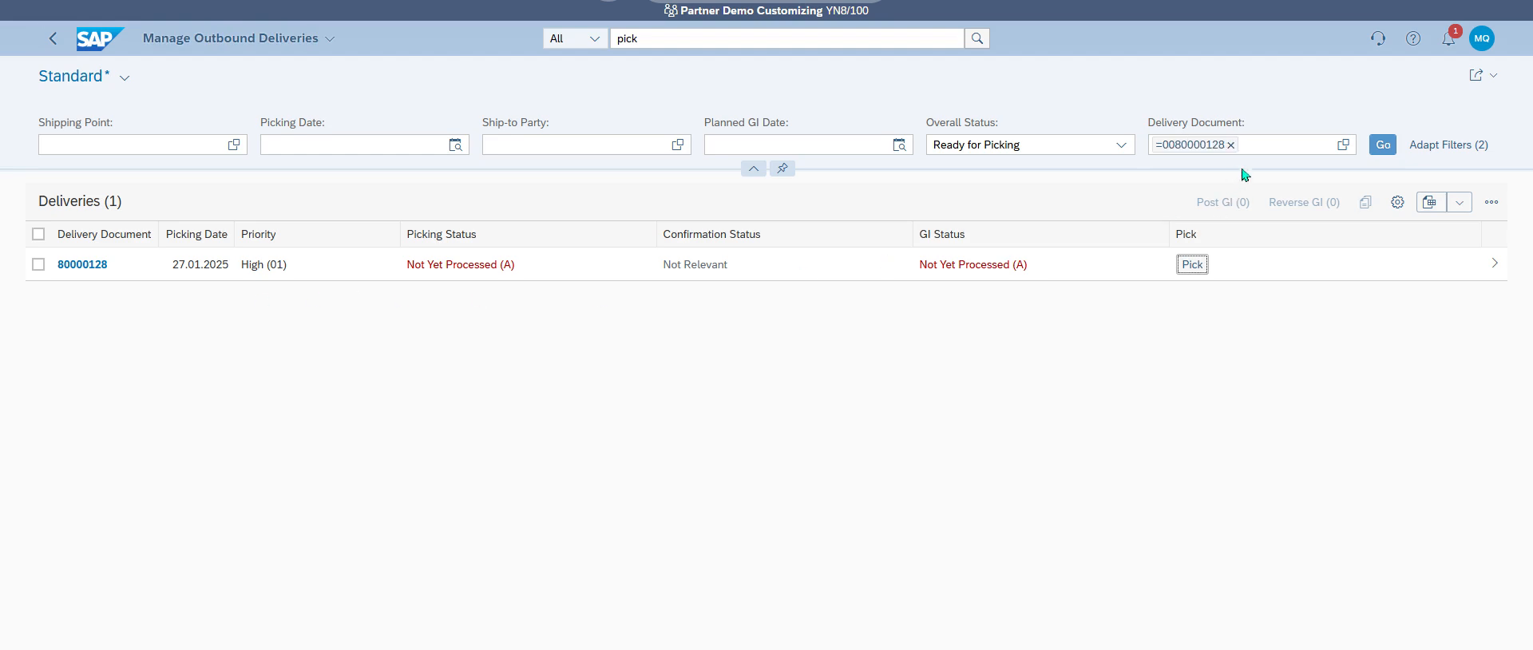
left_click(1128, 146)
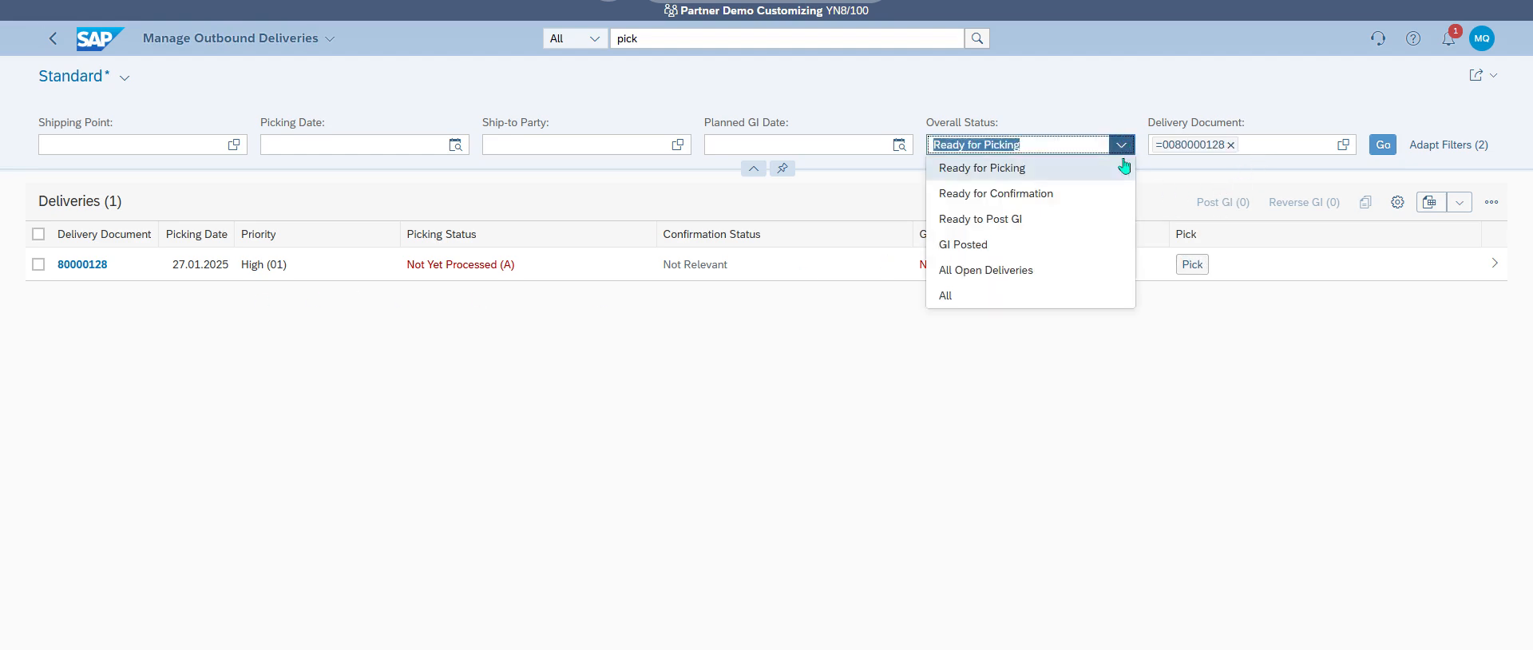
left_click(980, 245)
left_click(1383, 145)
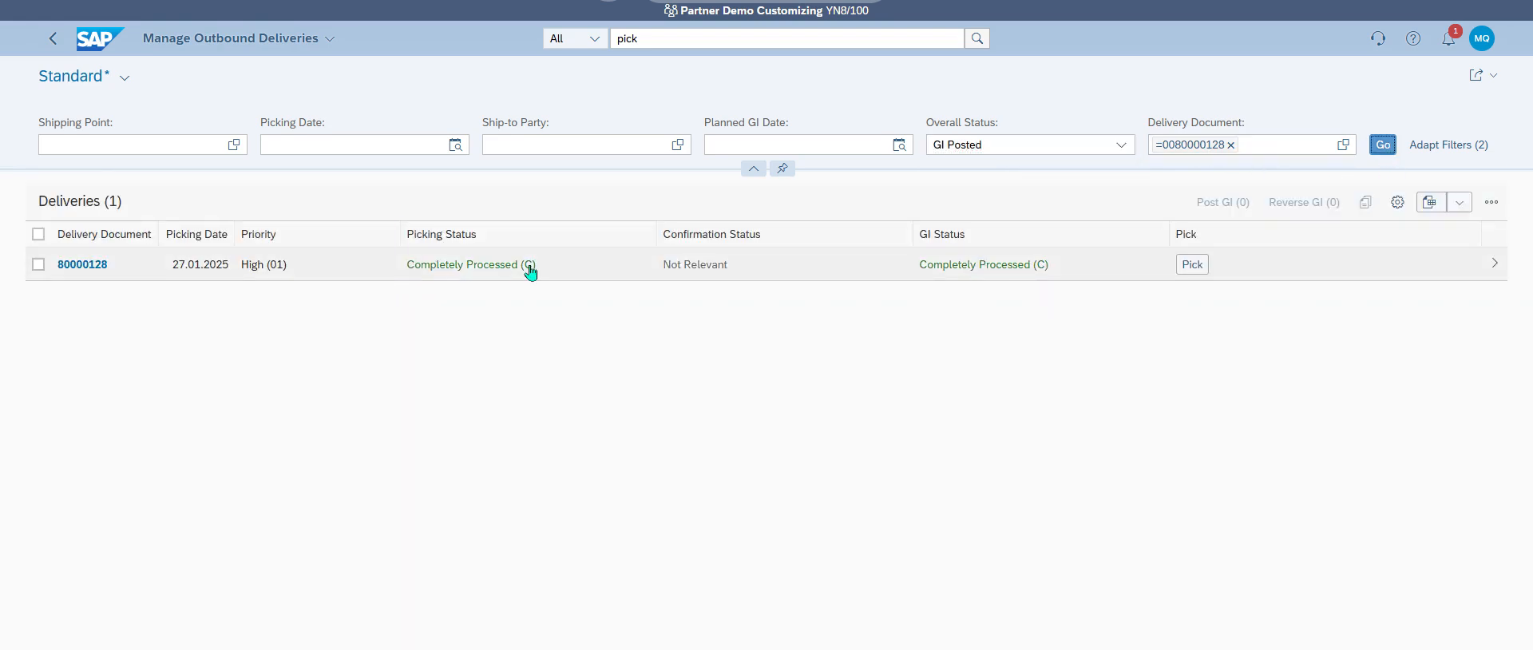
Open the posted delivery's details, examine its process flow from sales order to goods issue, and return to the list
left_click(1495, 266)
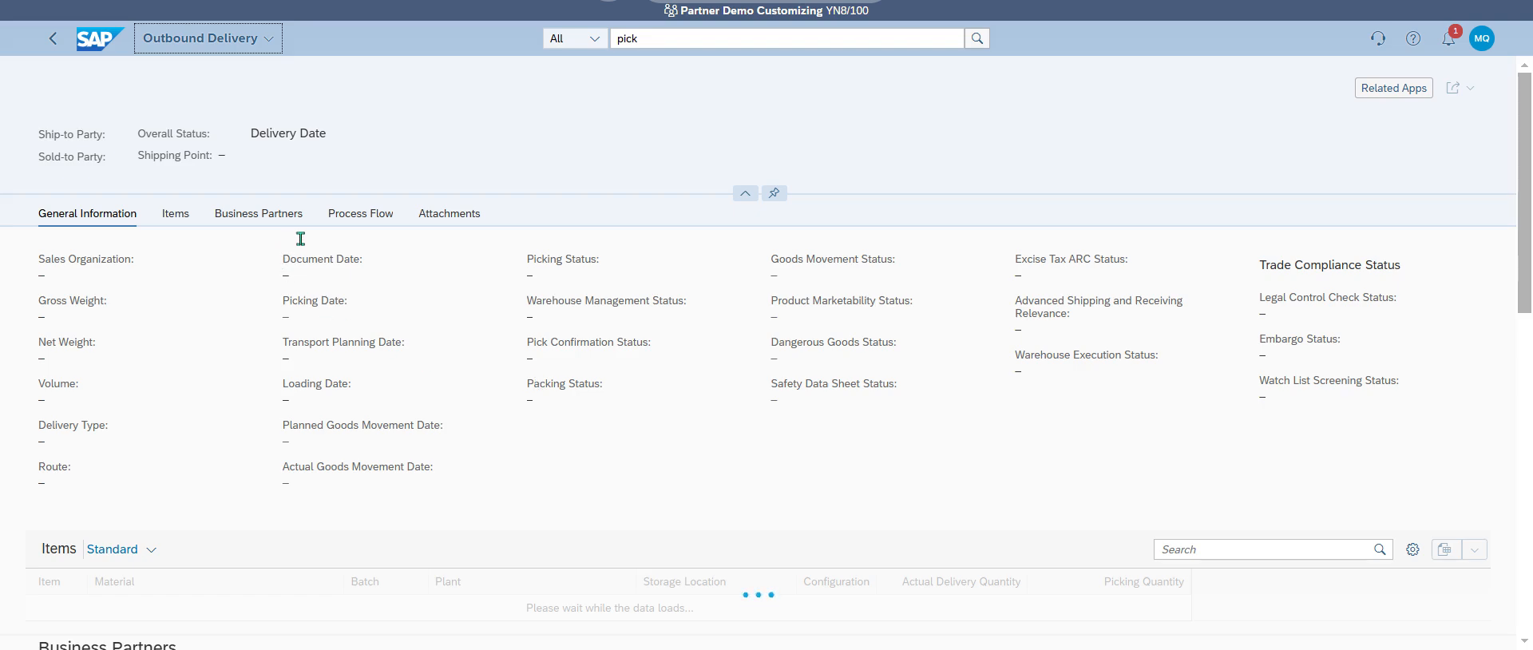
left_click(342, 226)
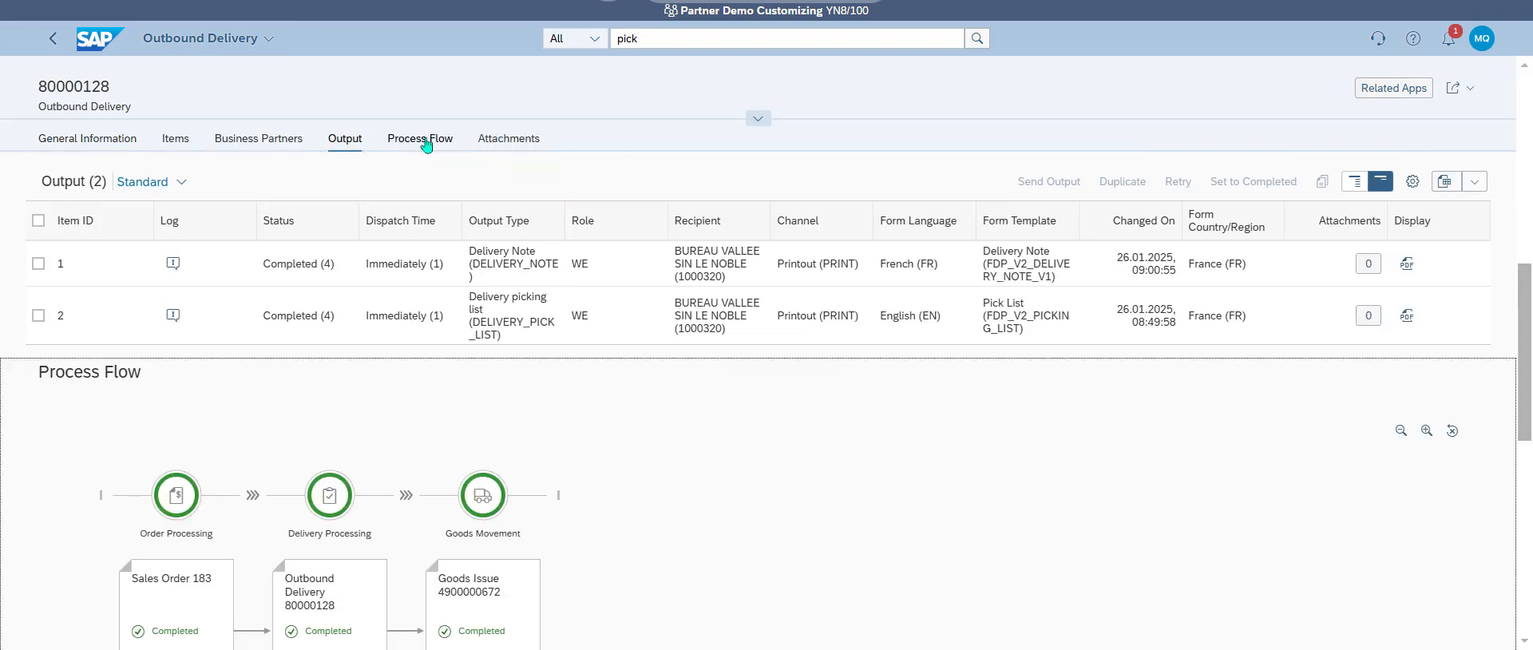
scroll(691, 467, "down", 2)
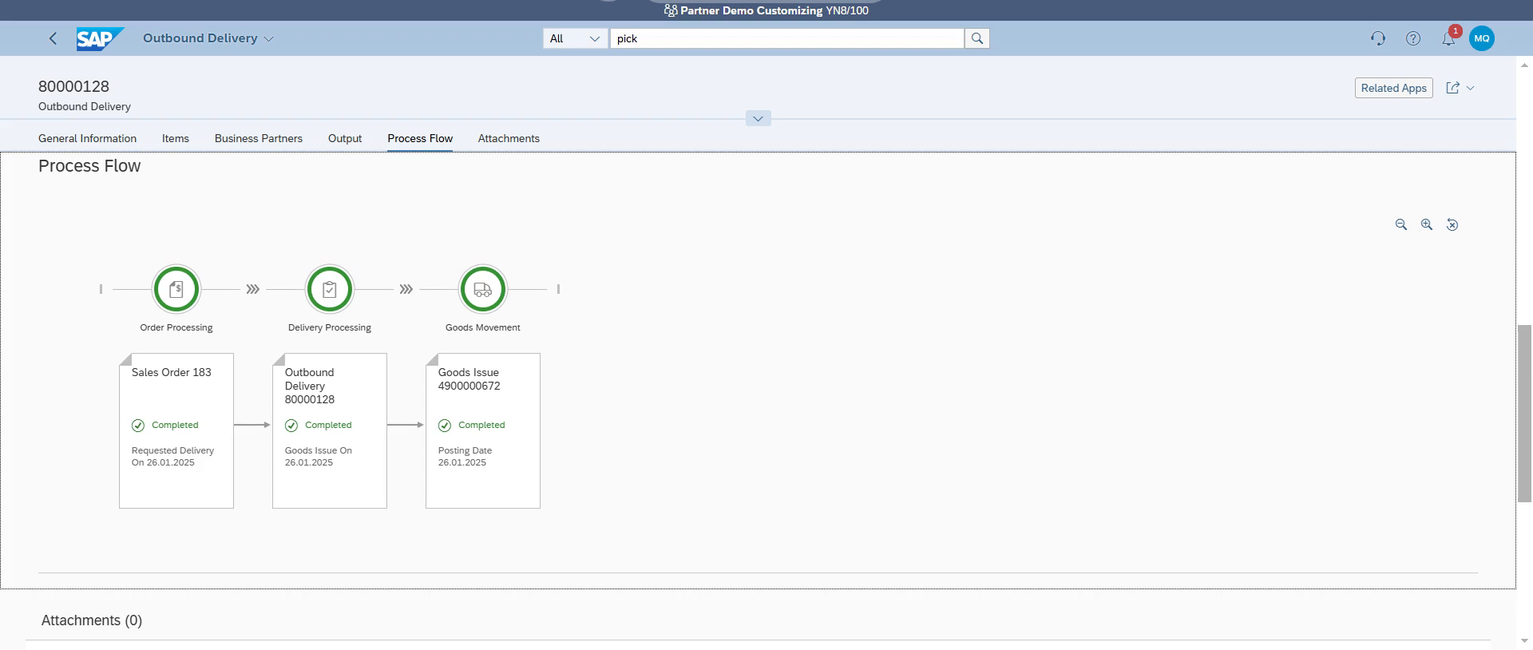
left_click(48, 38)
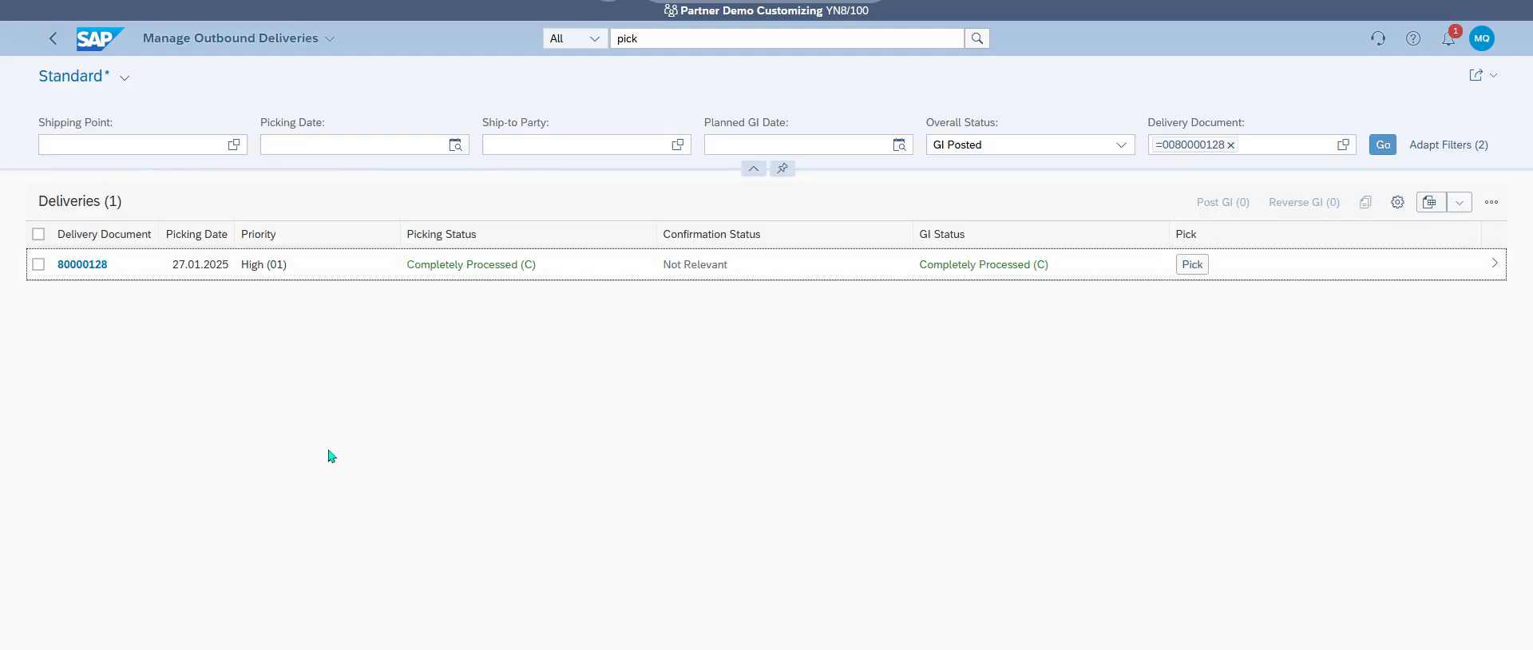
Return home, find and open the Create Billing Documents app with the billing due list, and review its billing settings without changes
left_click(52, 38)
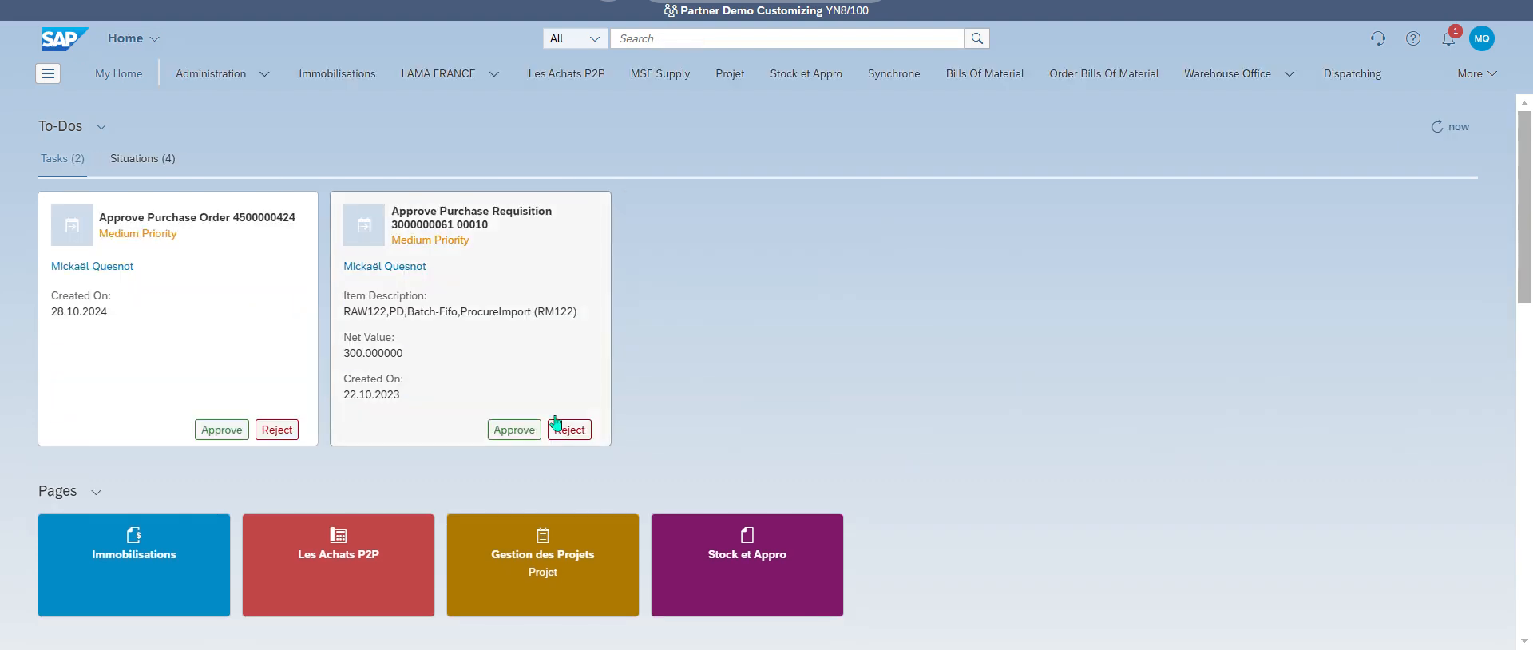
left_click(651, 38)
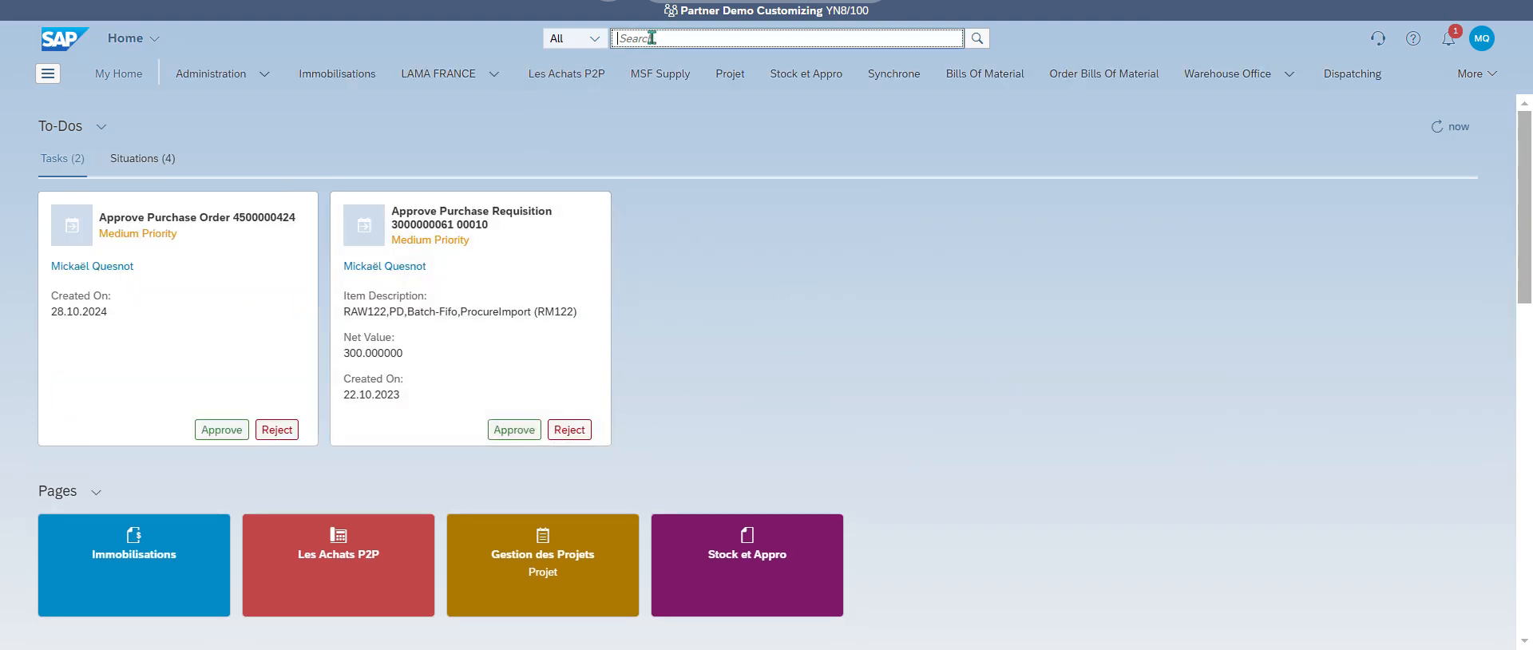
type("crea")
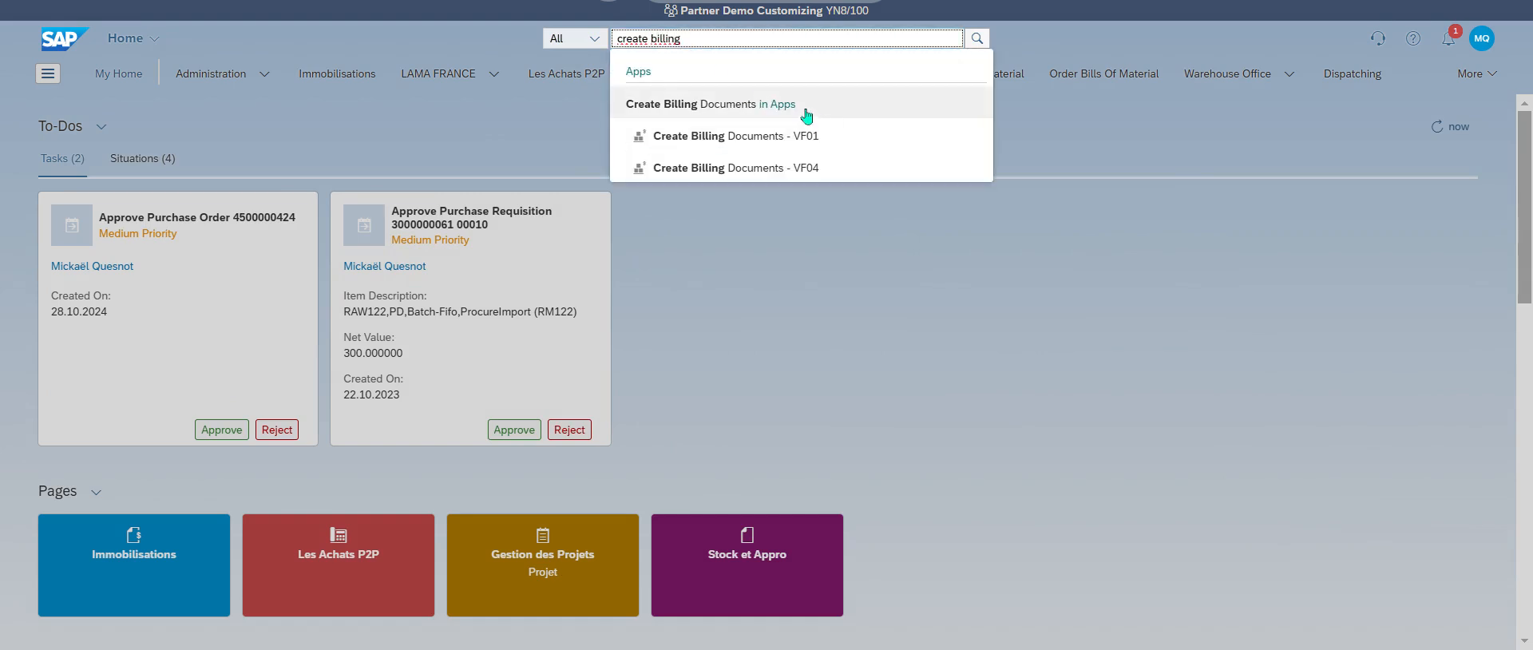
type("te billing")
key("Return")
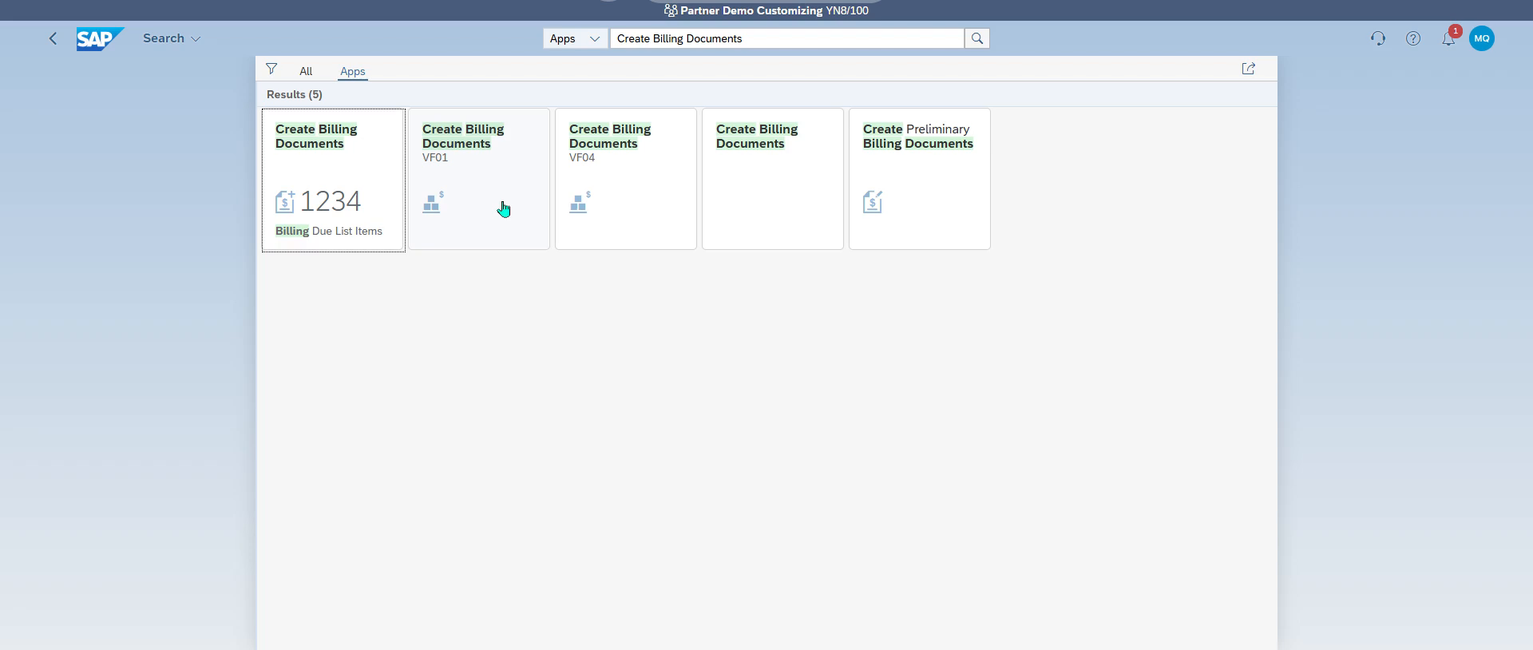
left_click(318, 187)
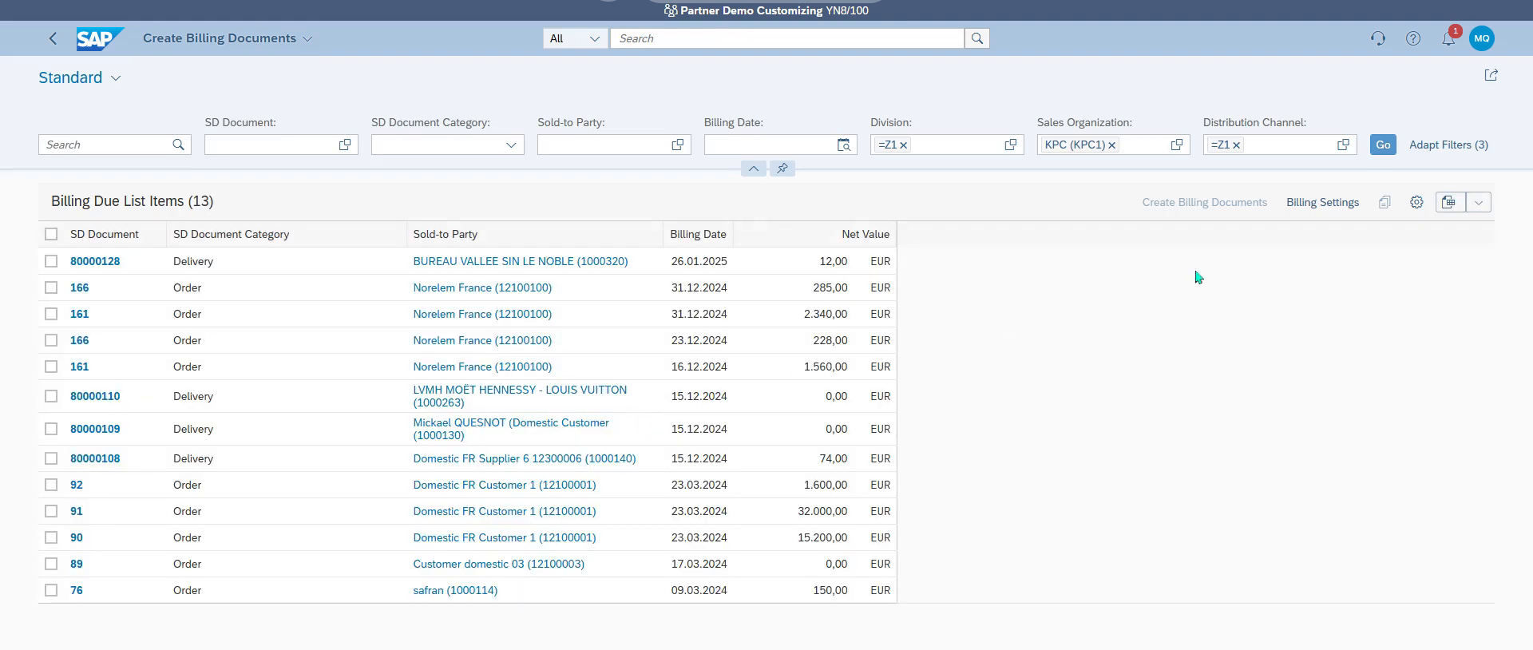
left_click(1326, 203)
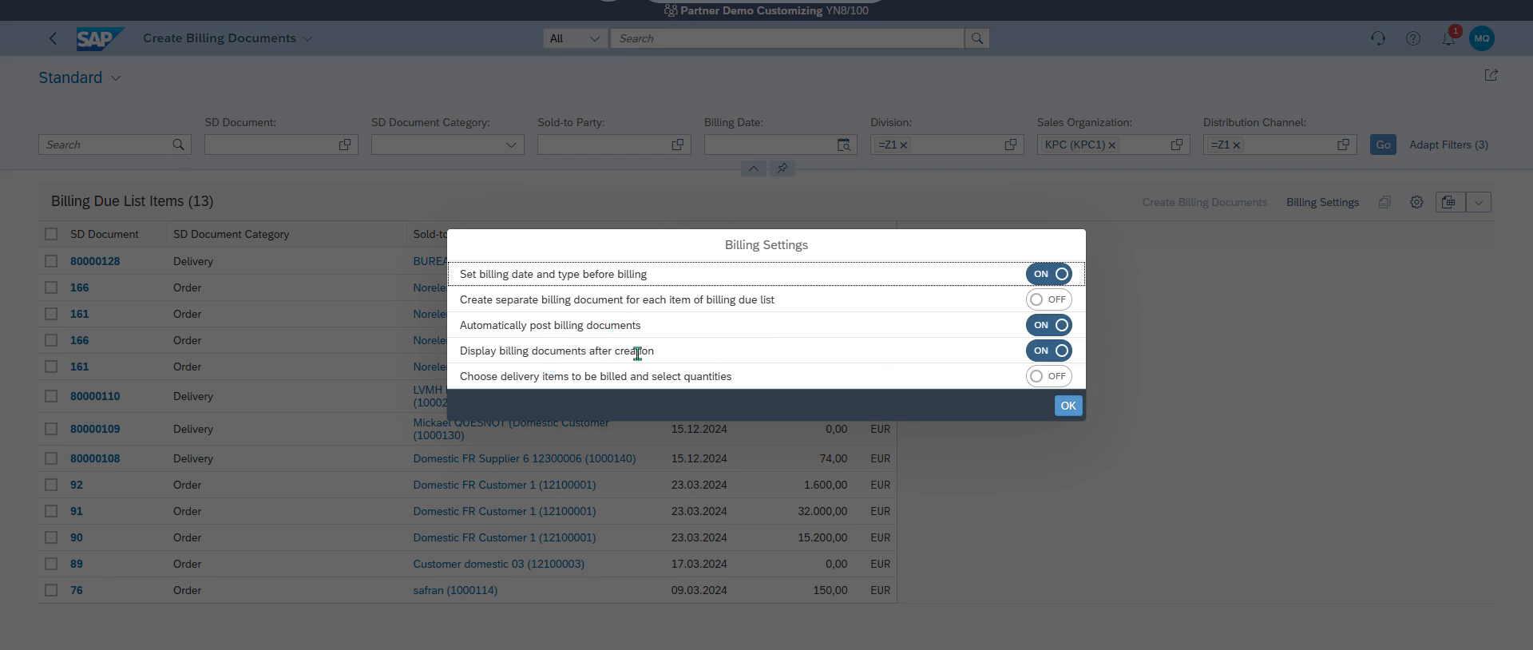
left_click(1057, 411)
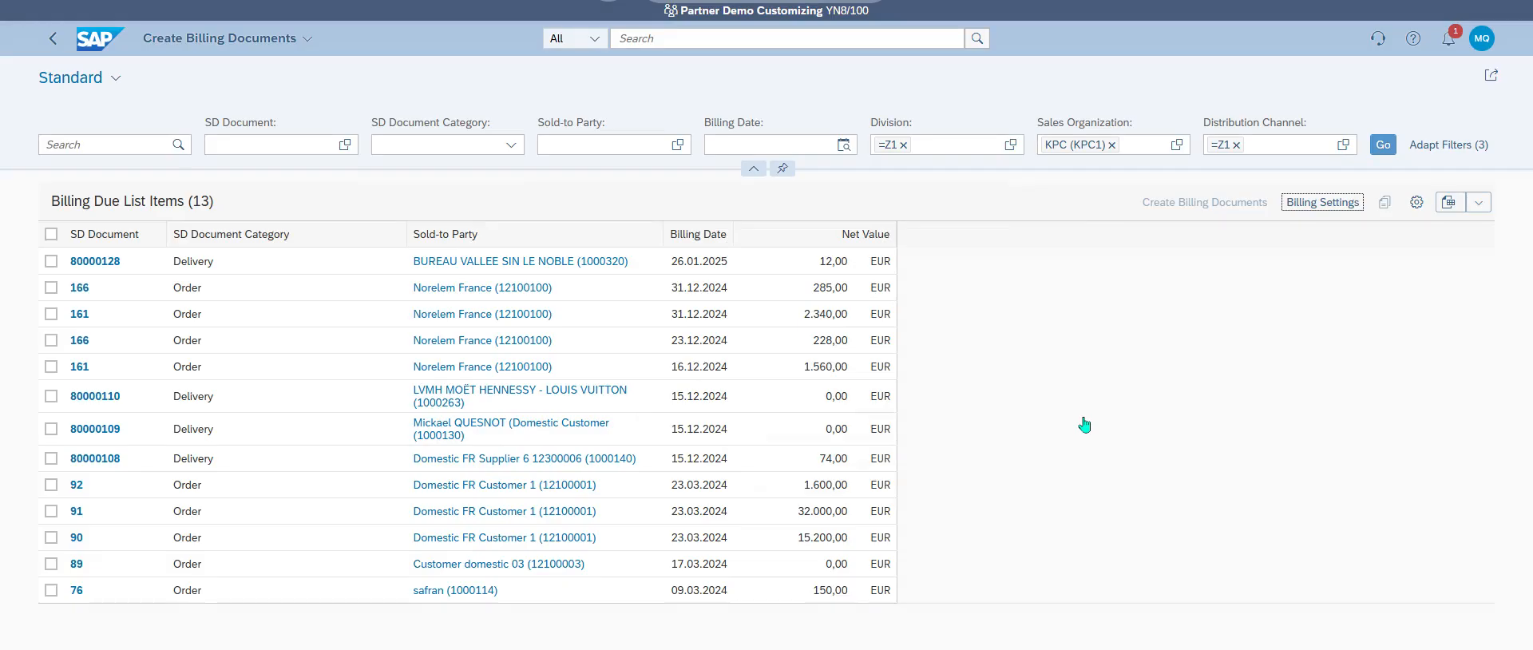
Filter the billing due list to items with the SD document category Delivery
left_click(511, 144)
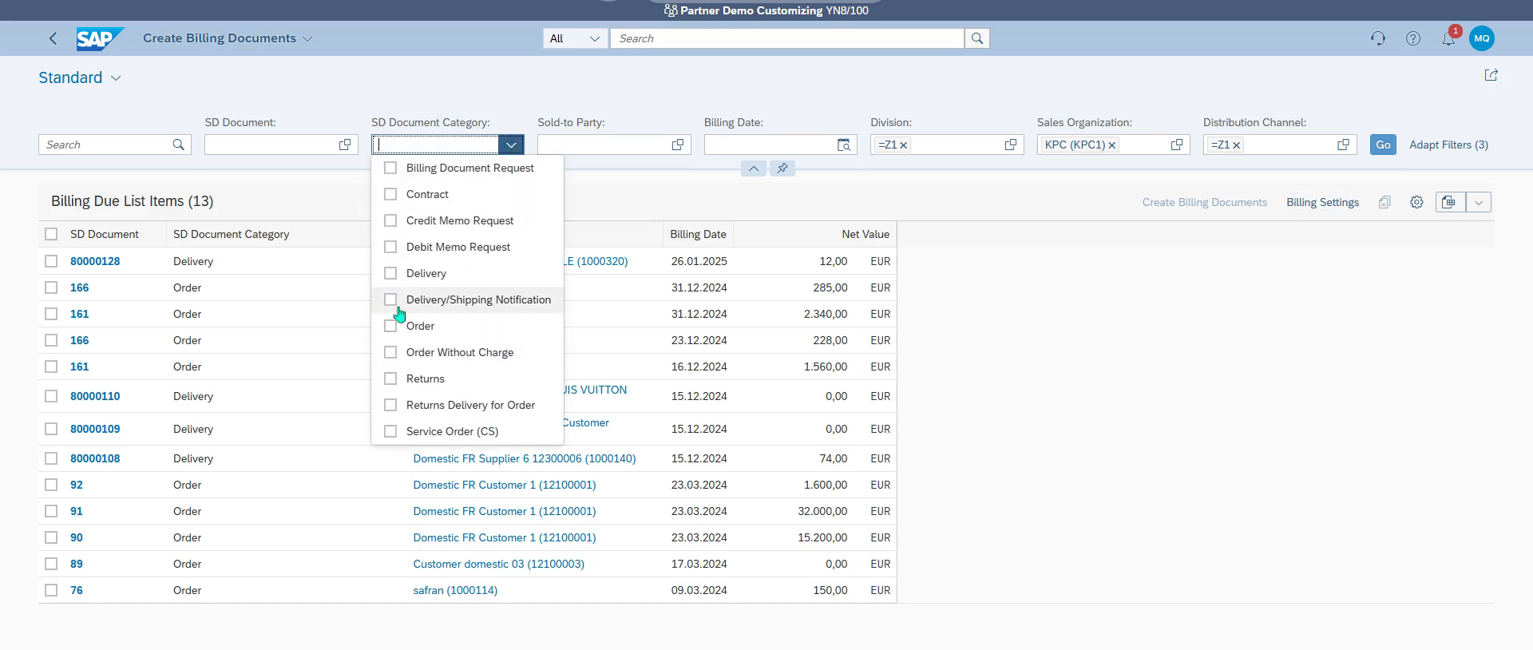
left_click(391, 273)
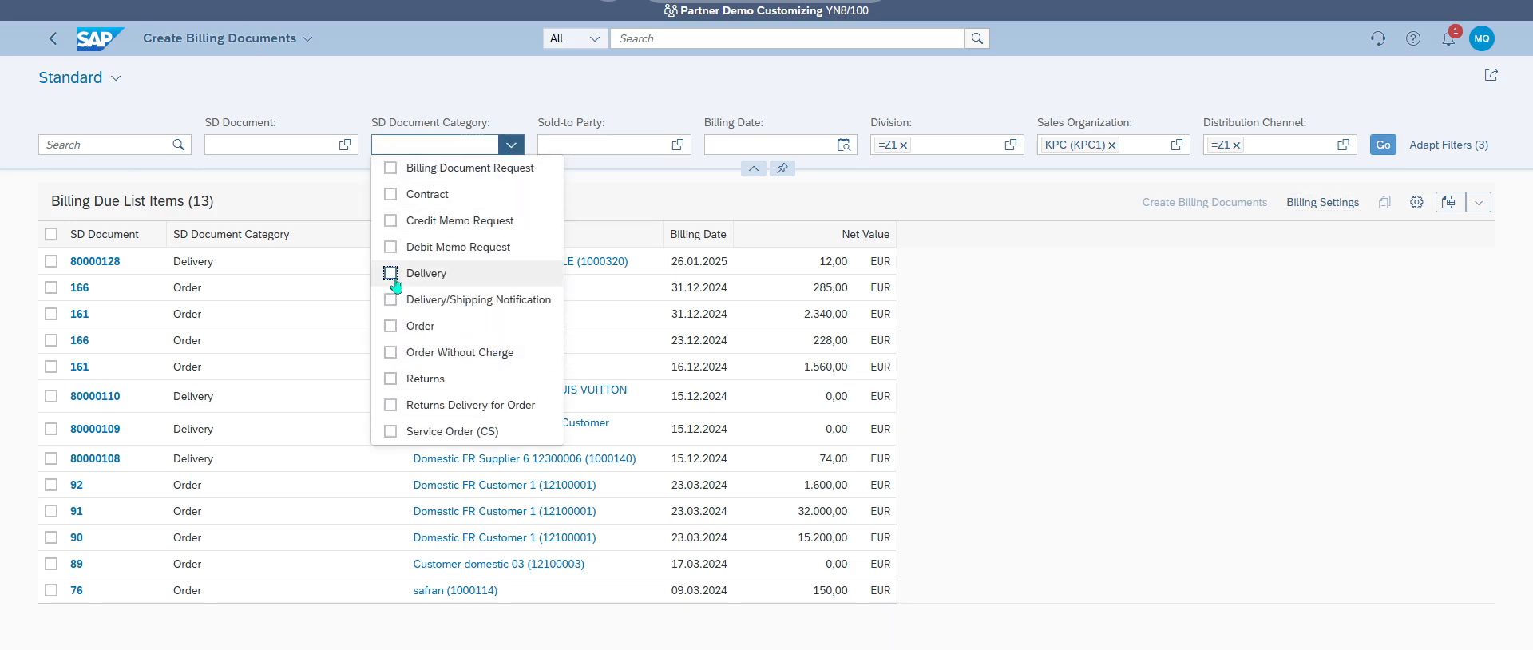
left_click(1140, 296)
left_click(1380, 153)
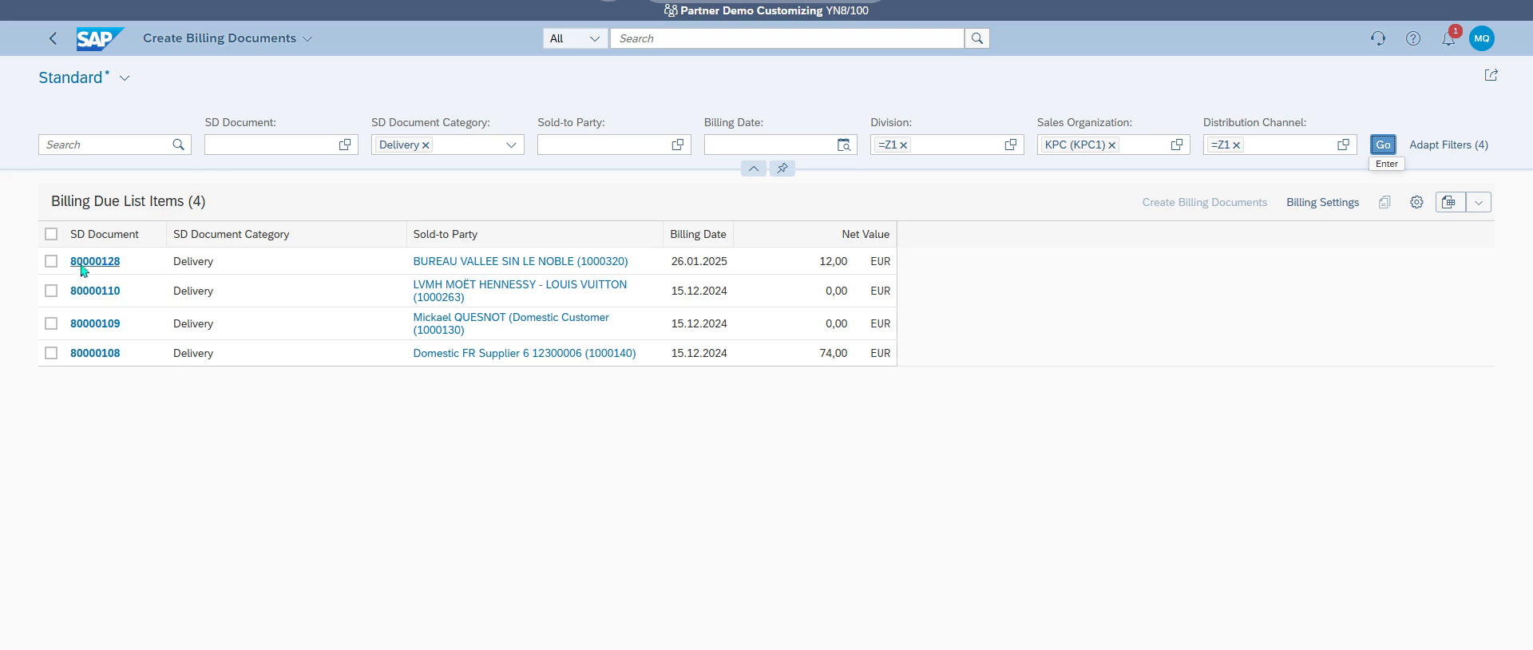
Select all listed deliveries and start creating their billing documents
left_click(52, 234)
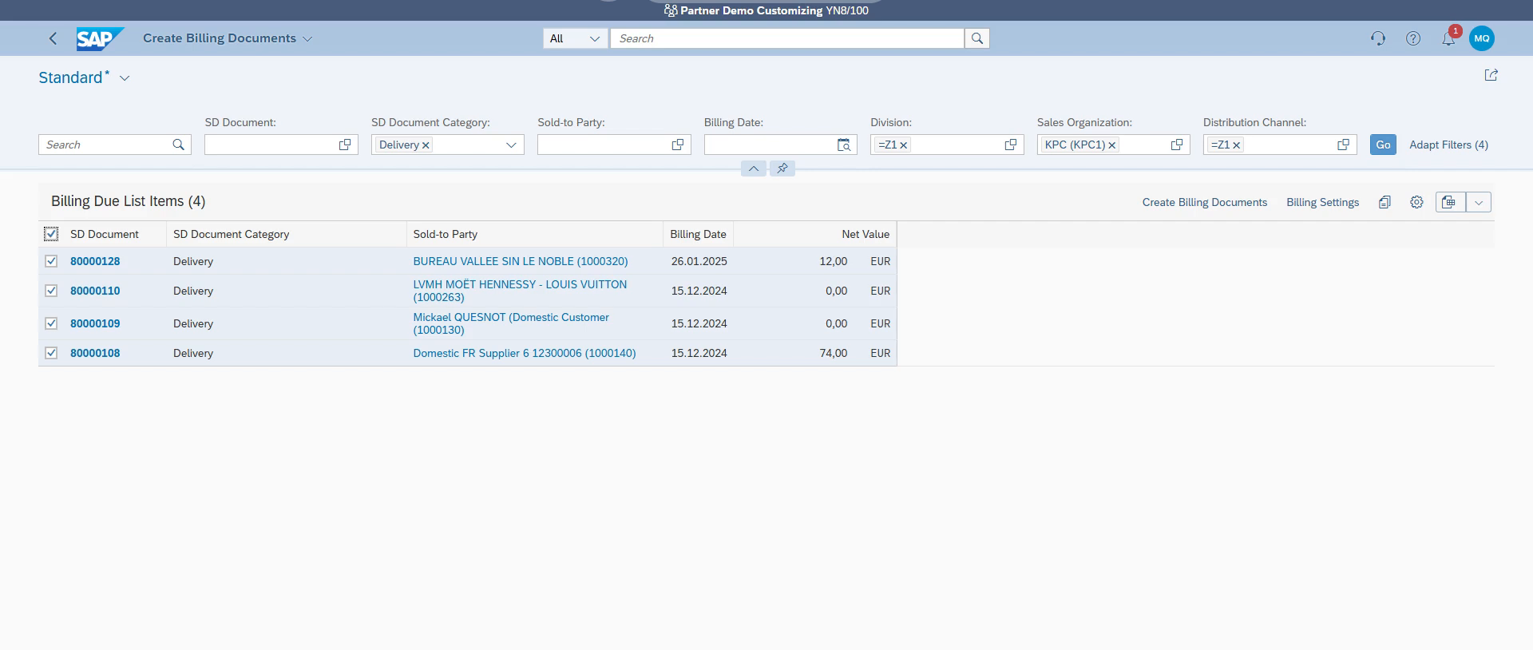
left_click(1227, 202)
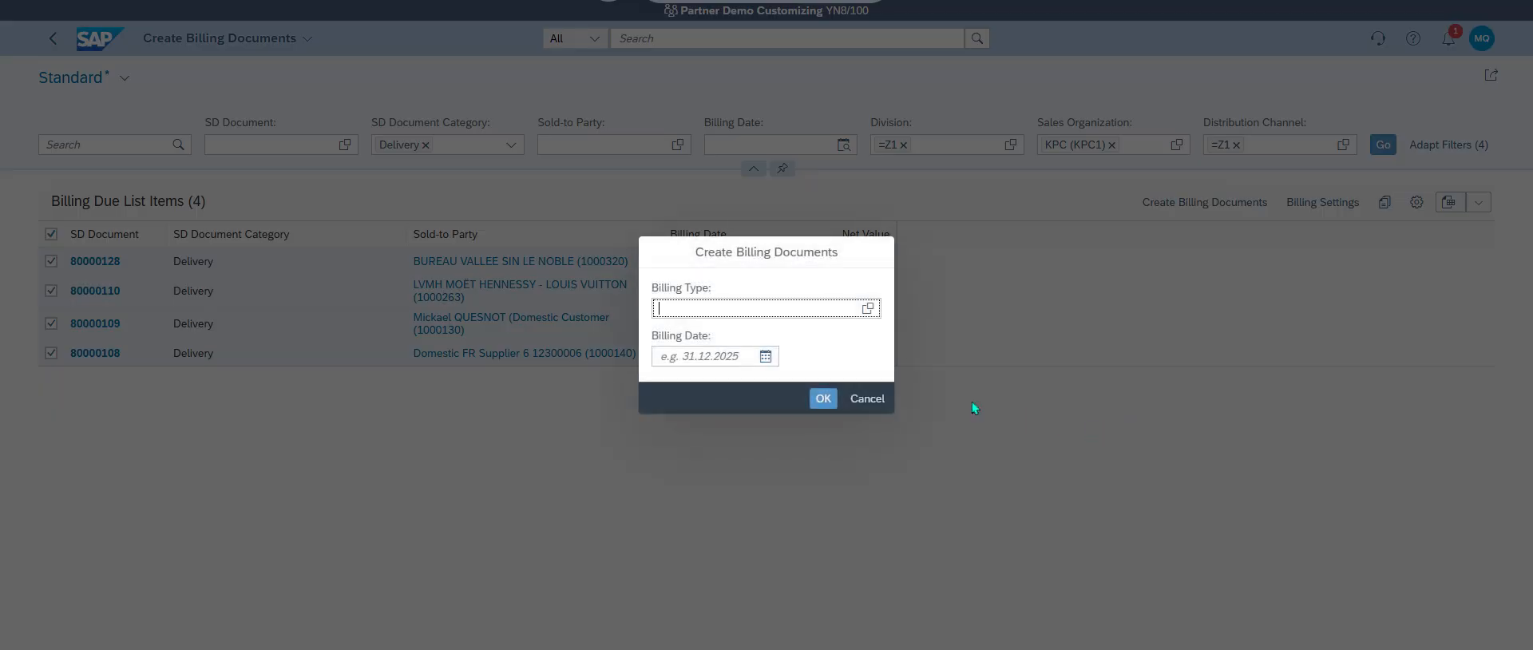
left_click(765, 356)
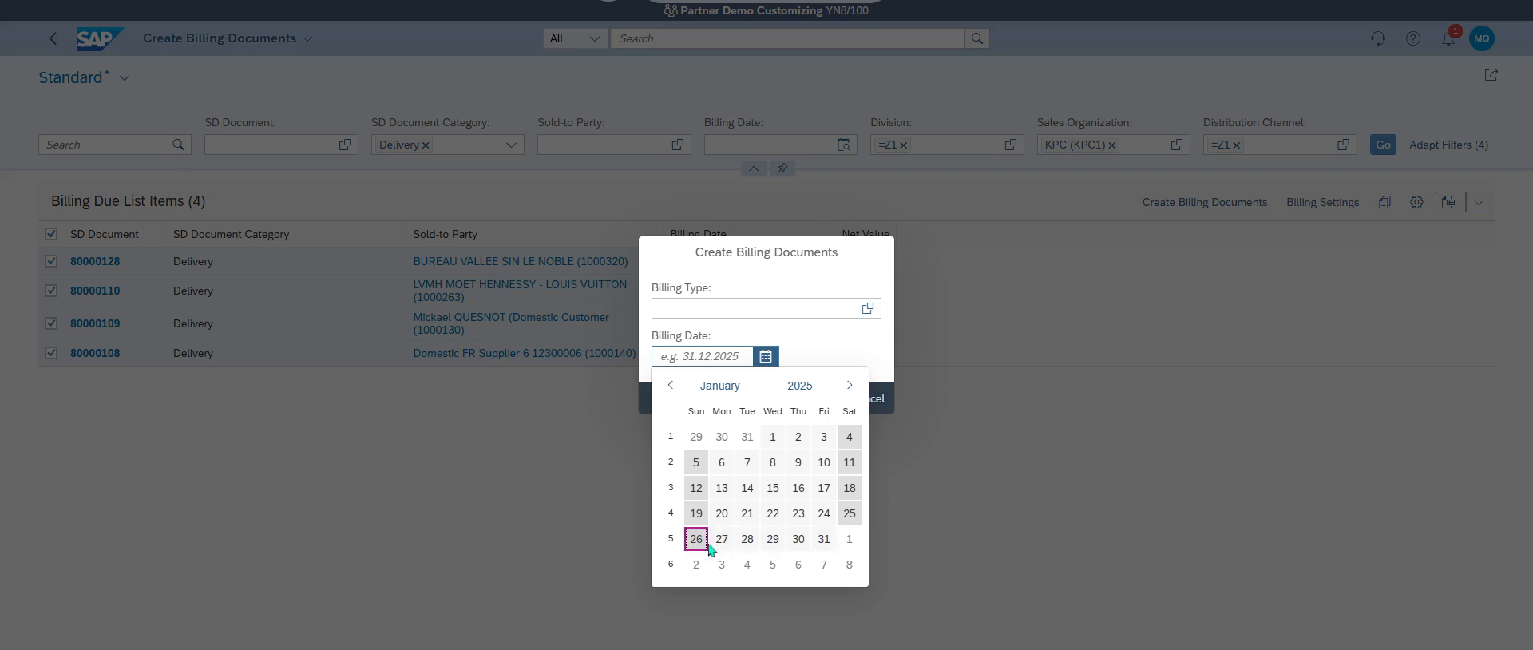
left_click(824, 515)
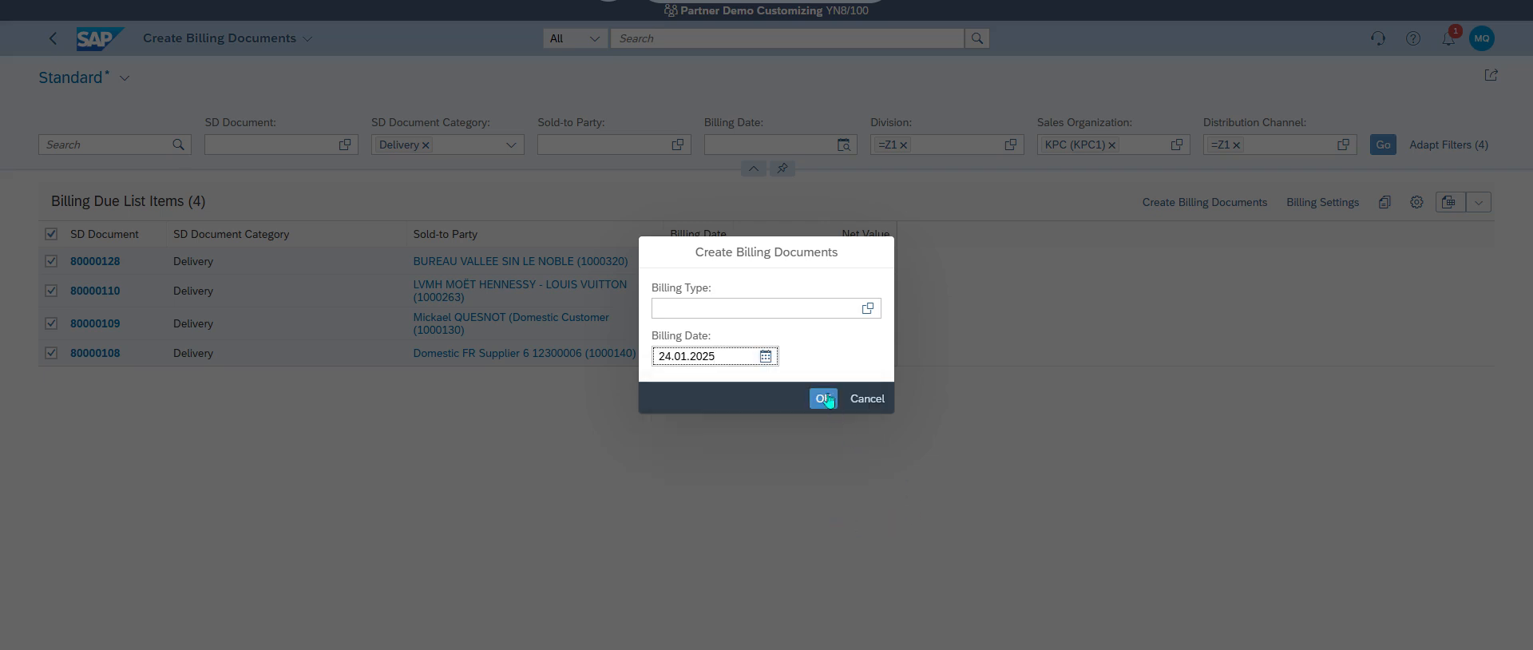
left_click(766, 357)
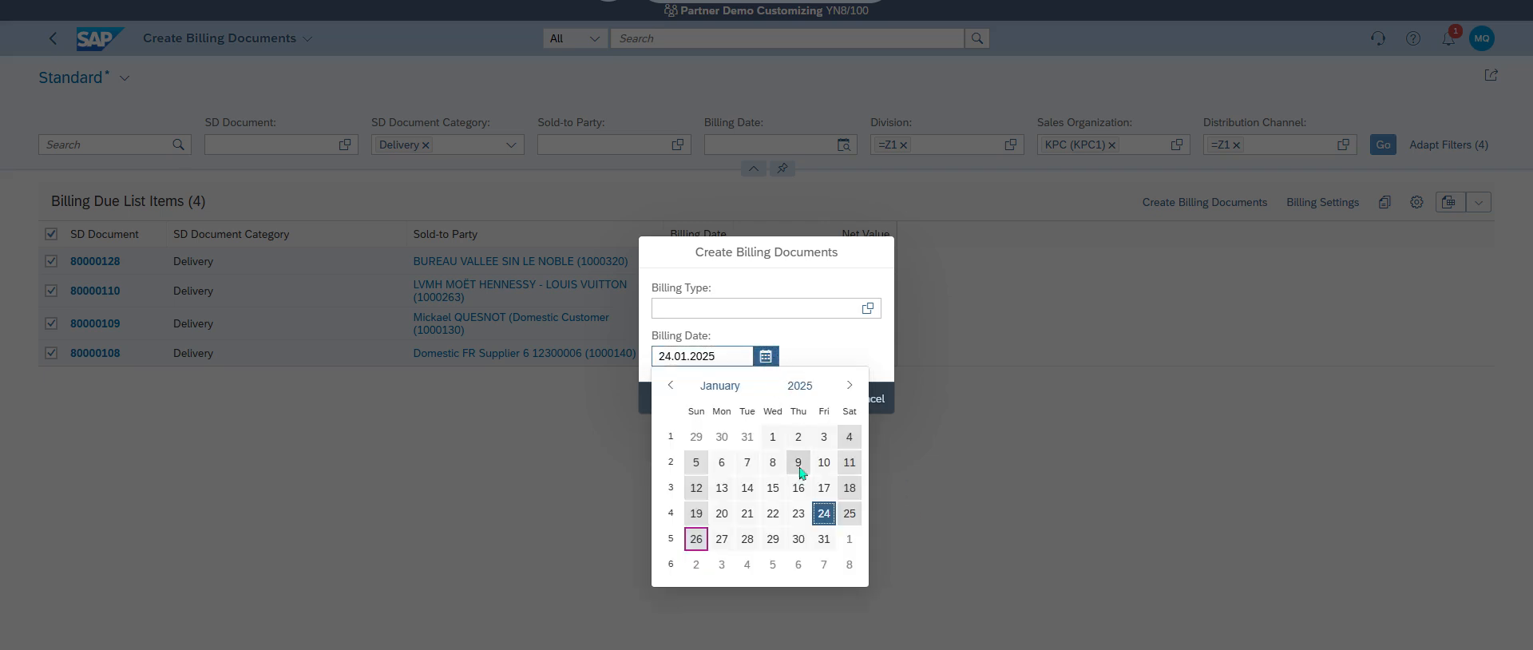
left_click(824, 539)
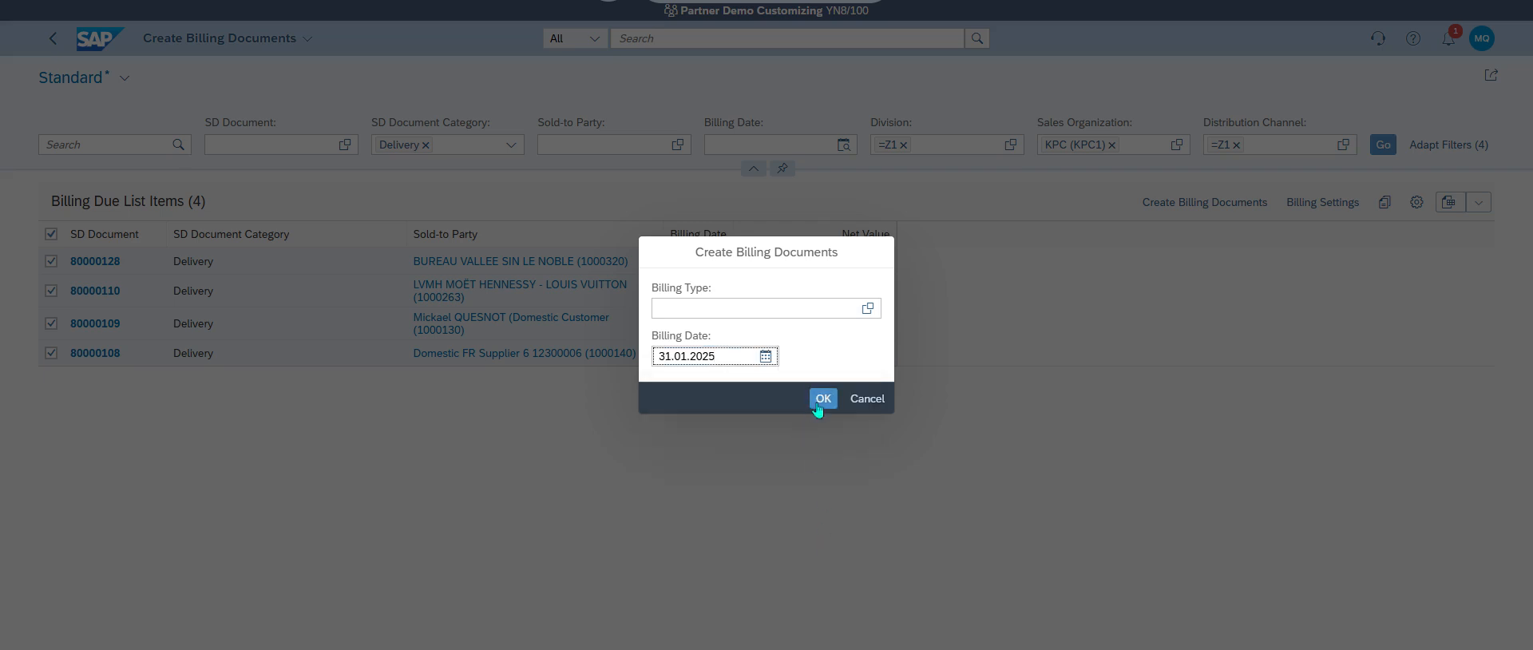
left_click(765, 356)
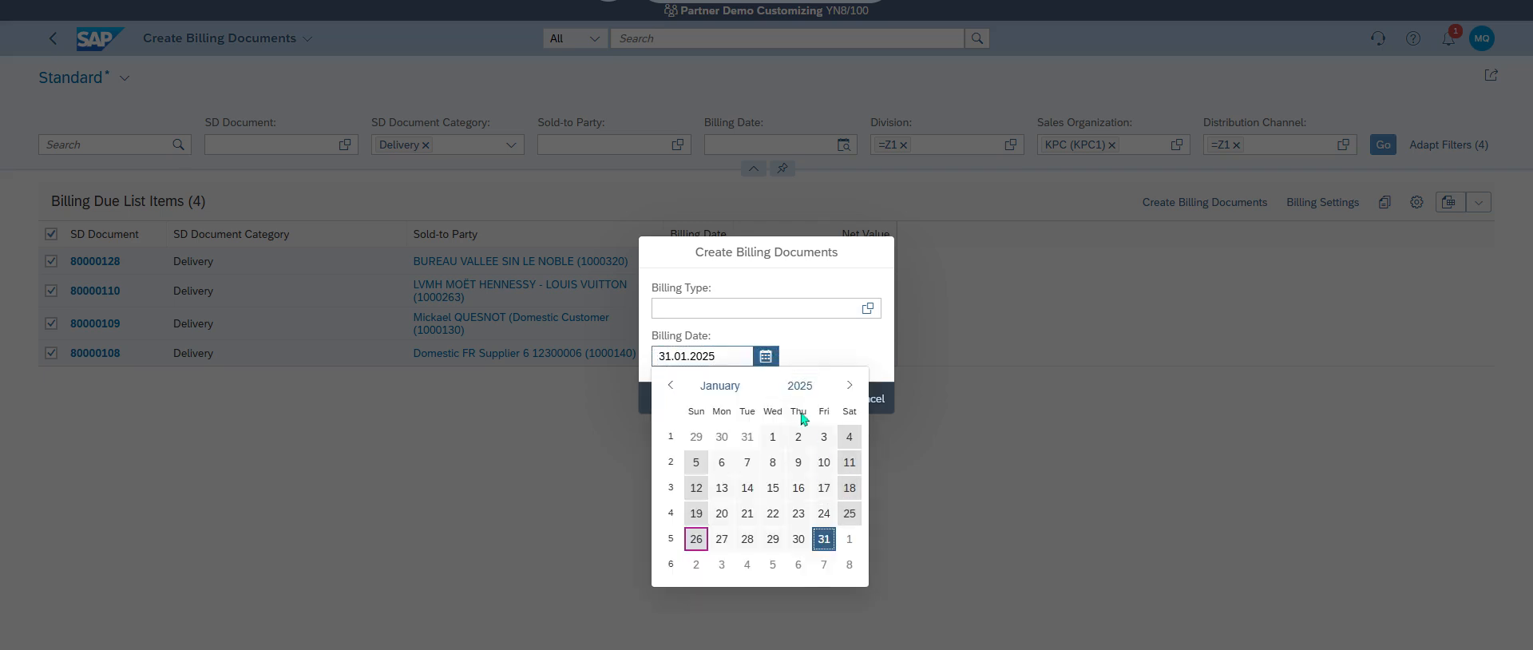
left_click_drag(734, 355, 616, 357)
key("BackSpace")
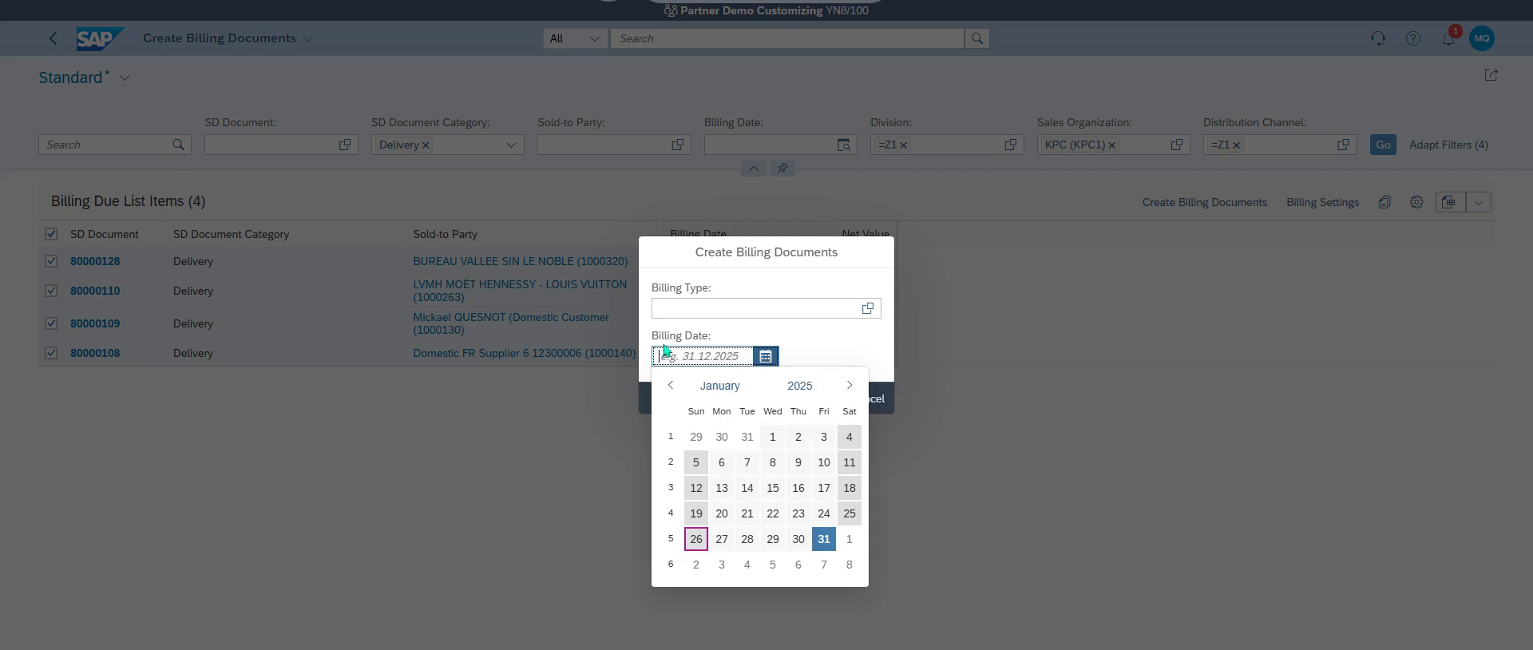
left_click(851, 353)
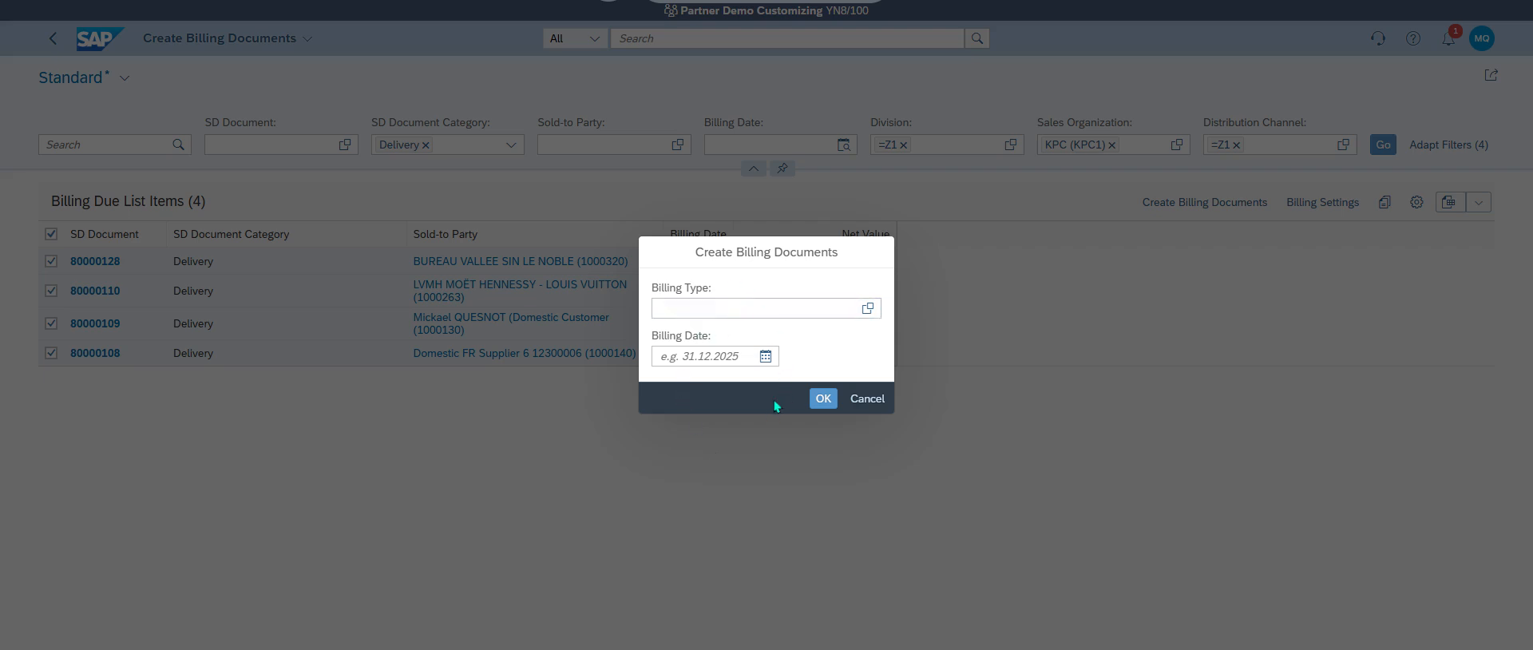
Generate the temporary invoices with billing type and billing date left blank, and look through them up to the BUREAU VALLEE SIN LE NOBLE invoice
left_click(821, 400)
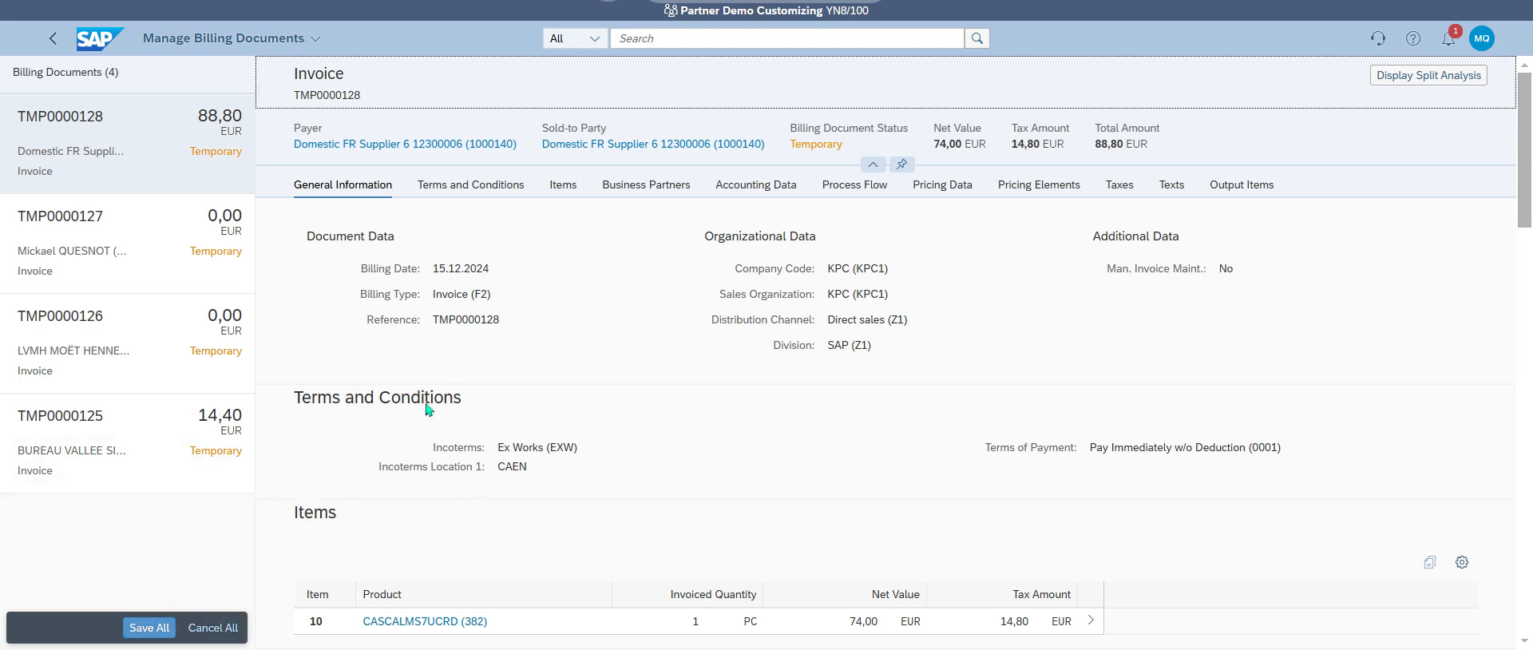
left_click(127, 274)
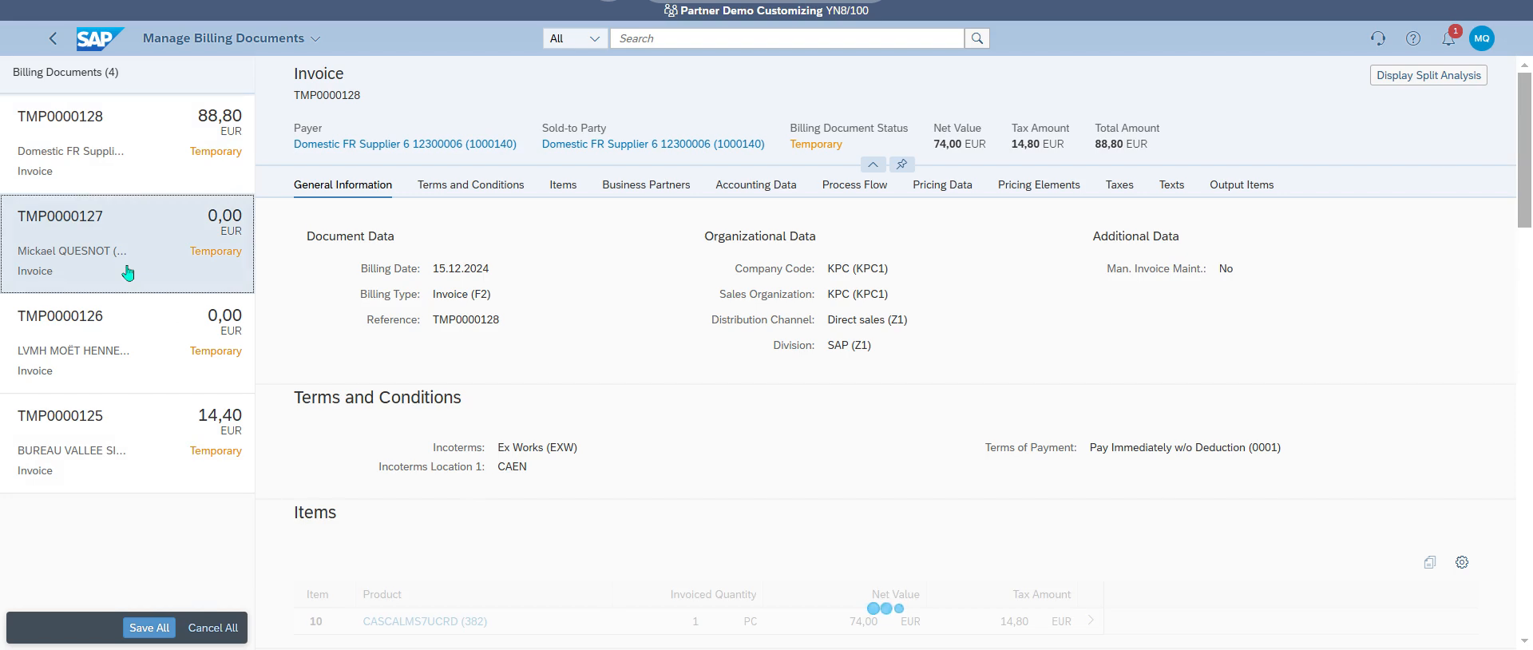
left_click(79, 342)
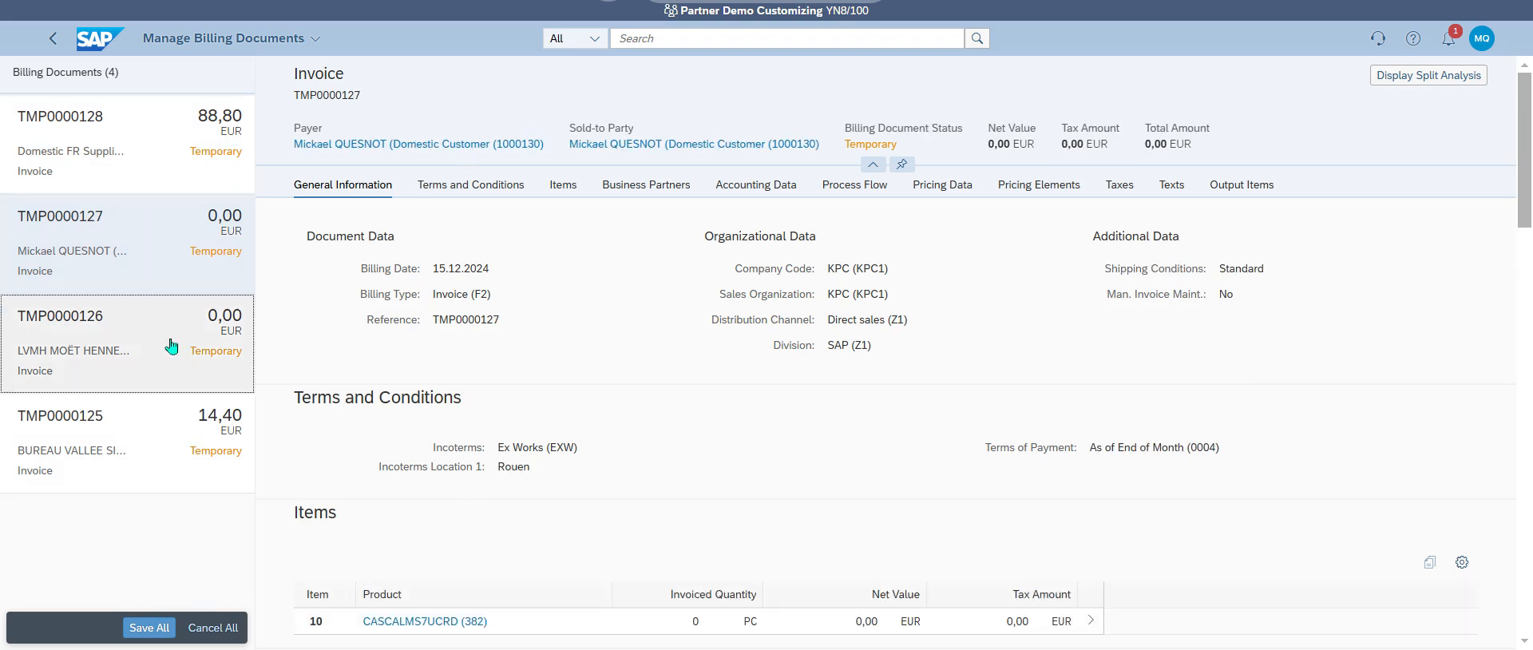
left_click(80, 473)
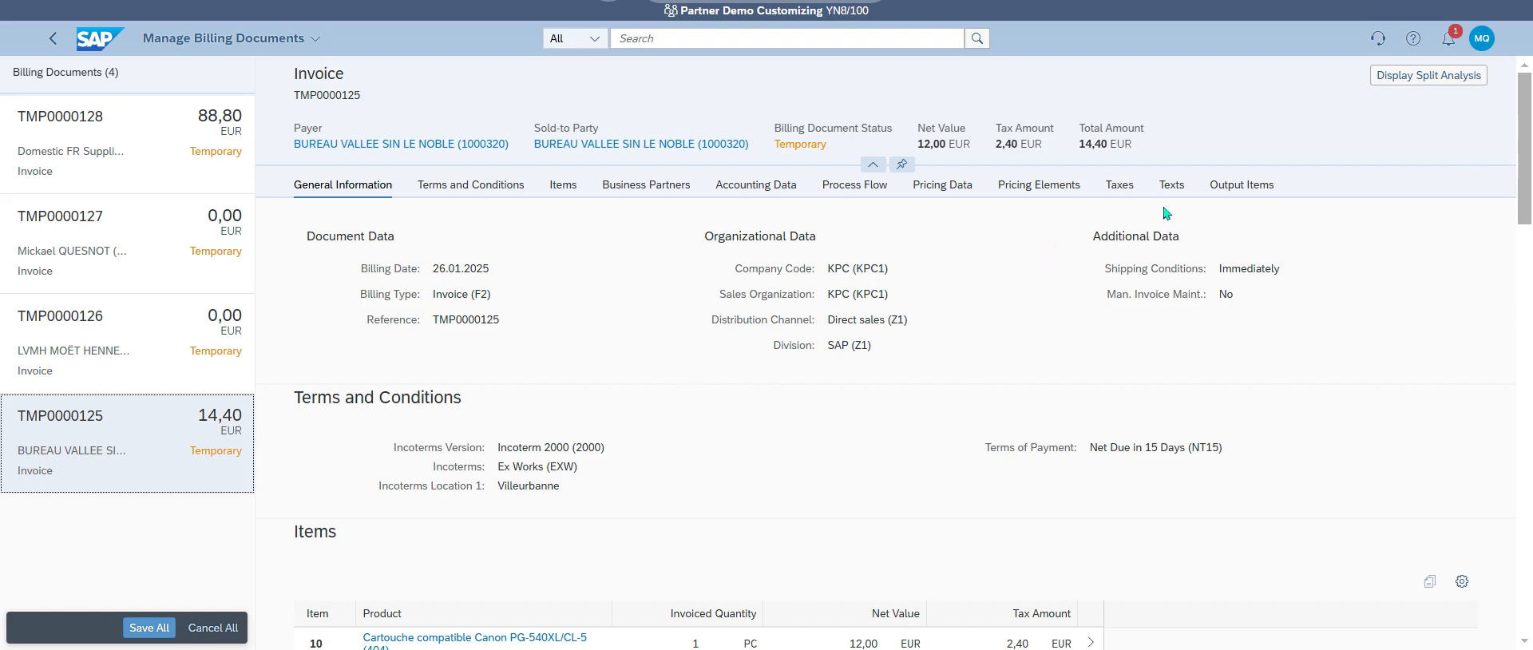
Check the process flow and items of the temporary BUREAU VALLEE SIN LE NOBLE invoice, and save all the billing documents
left_click(863, 188)
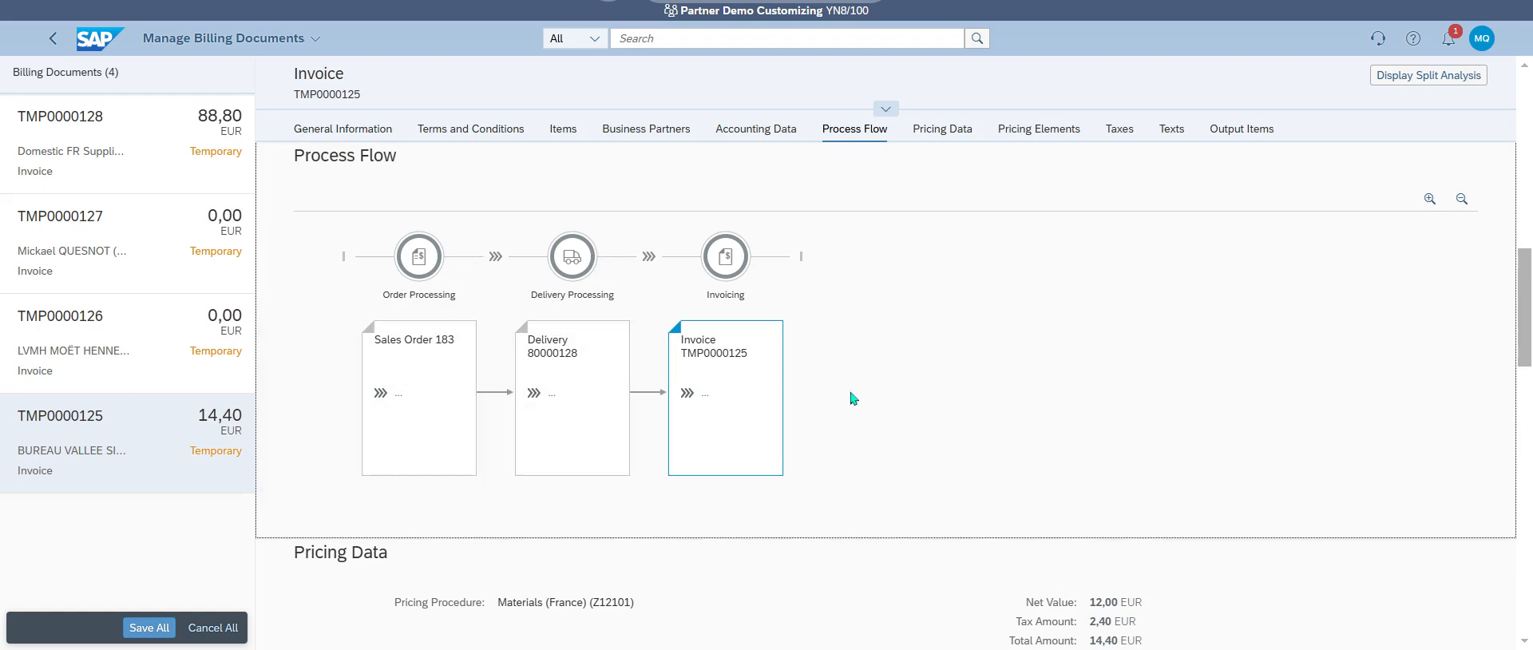
left_click(563, 133)
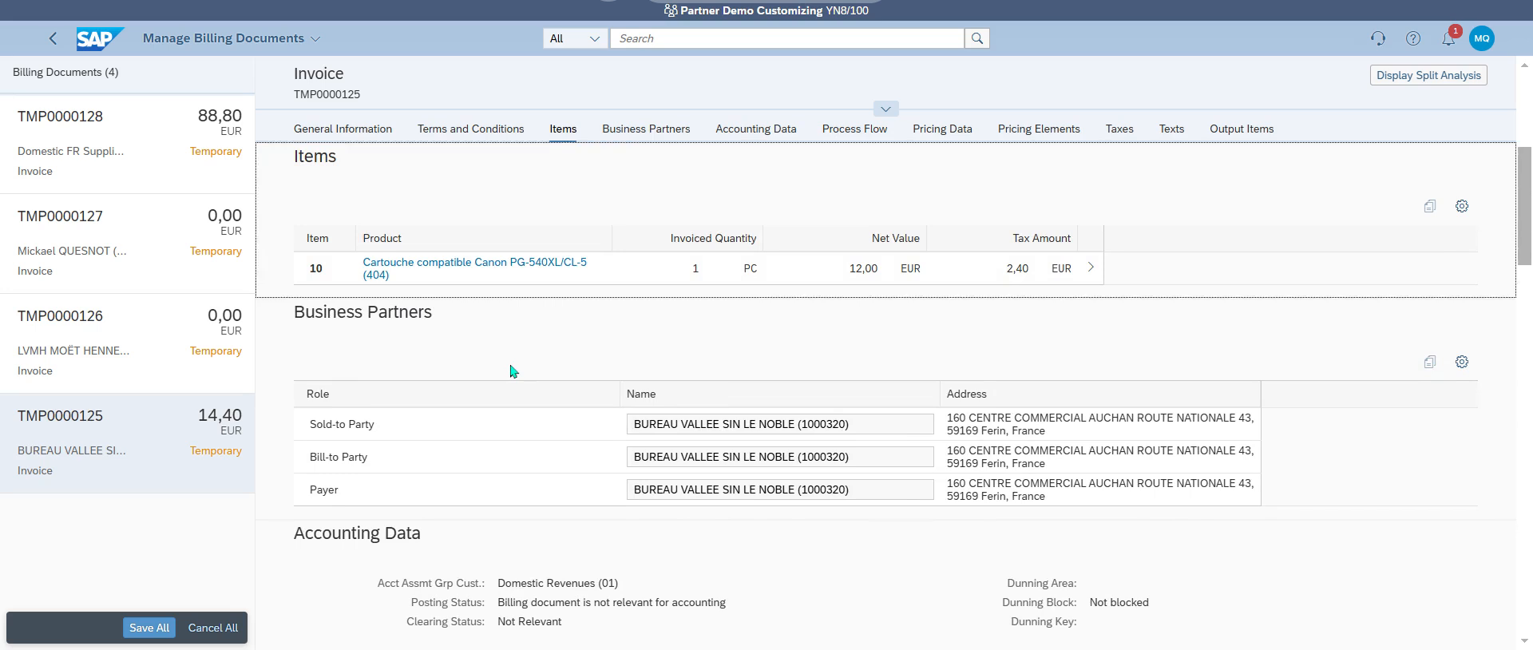
left_click(147, 628)
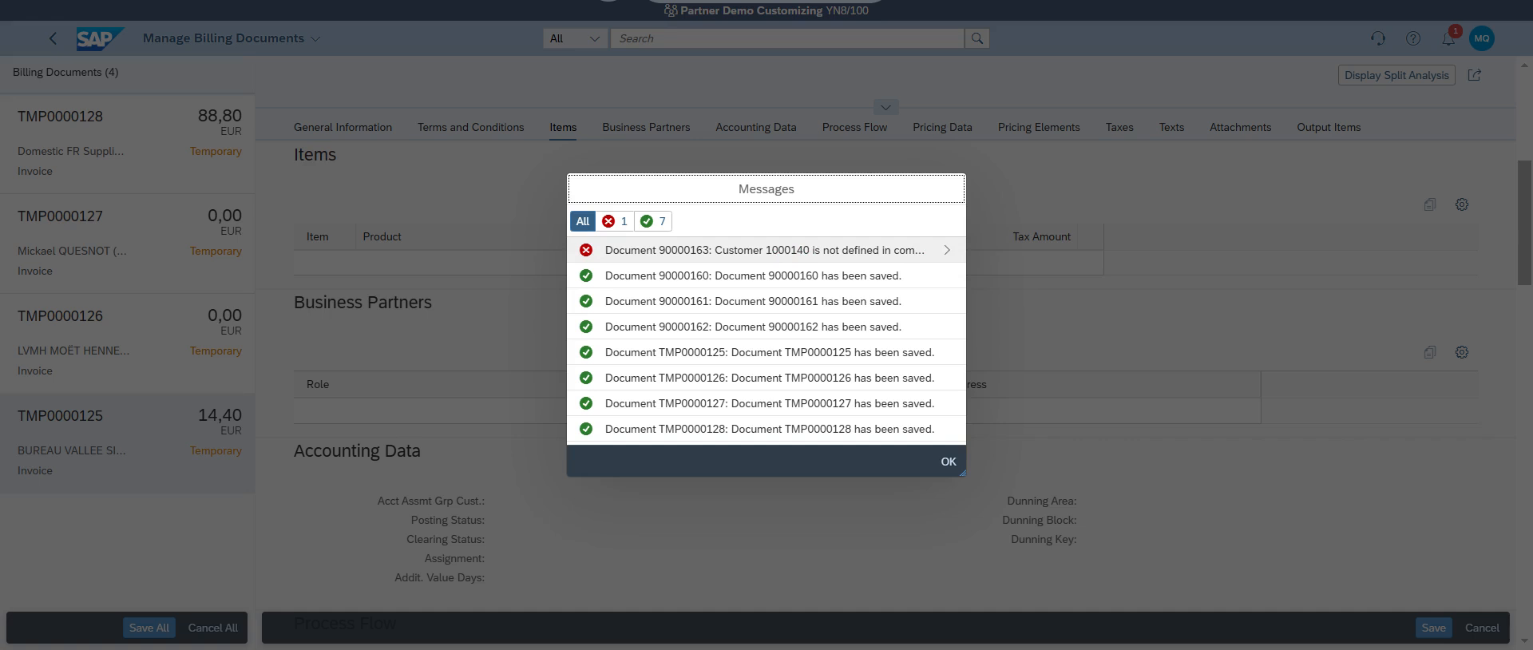
left_click(949, 461)
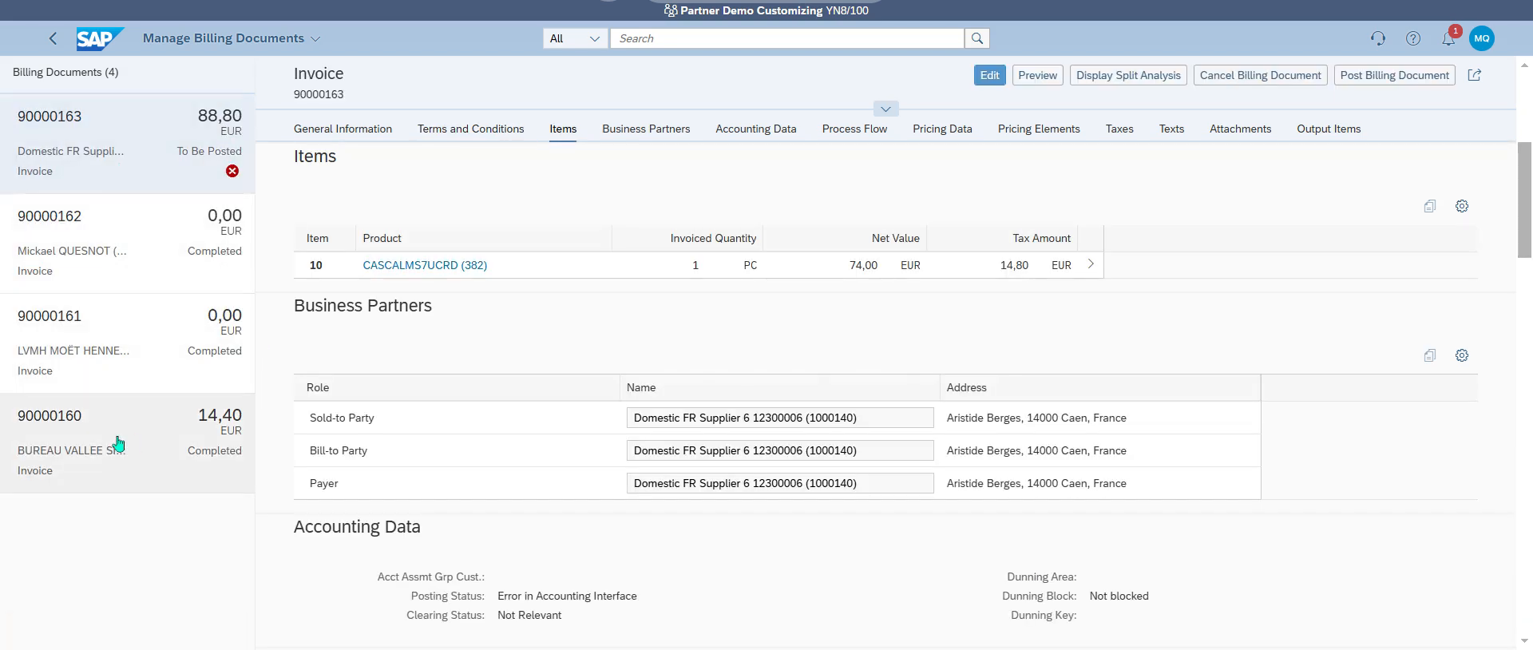
From the saved BUREAU VALLEE SIN LE NOBLE invoice's process flow, open its journal entry in Display Journal Entries - New Version and examine the line items
left_click(144, 446)
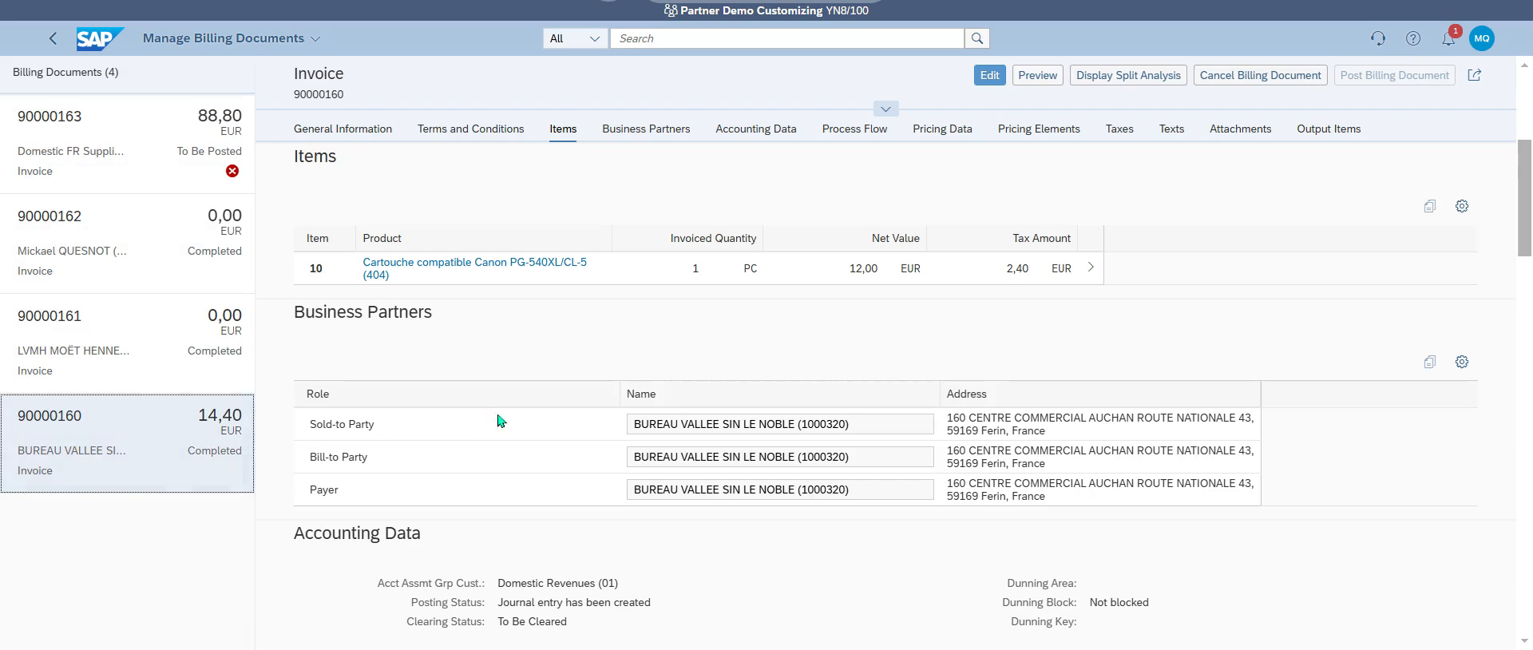
left_click(854, 130)
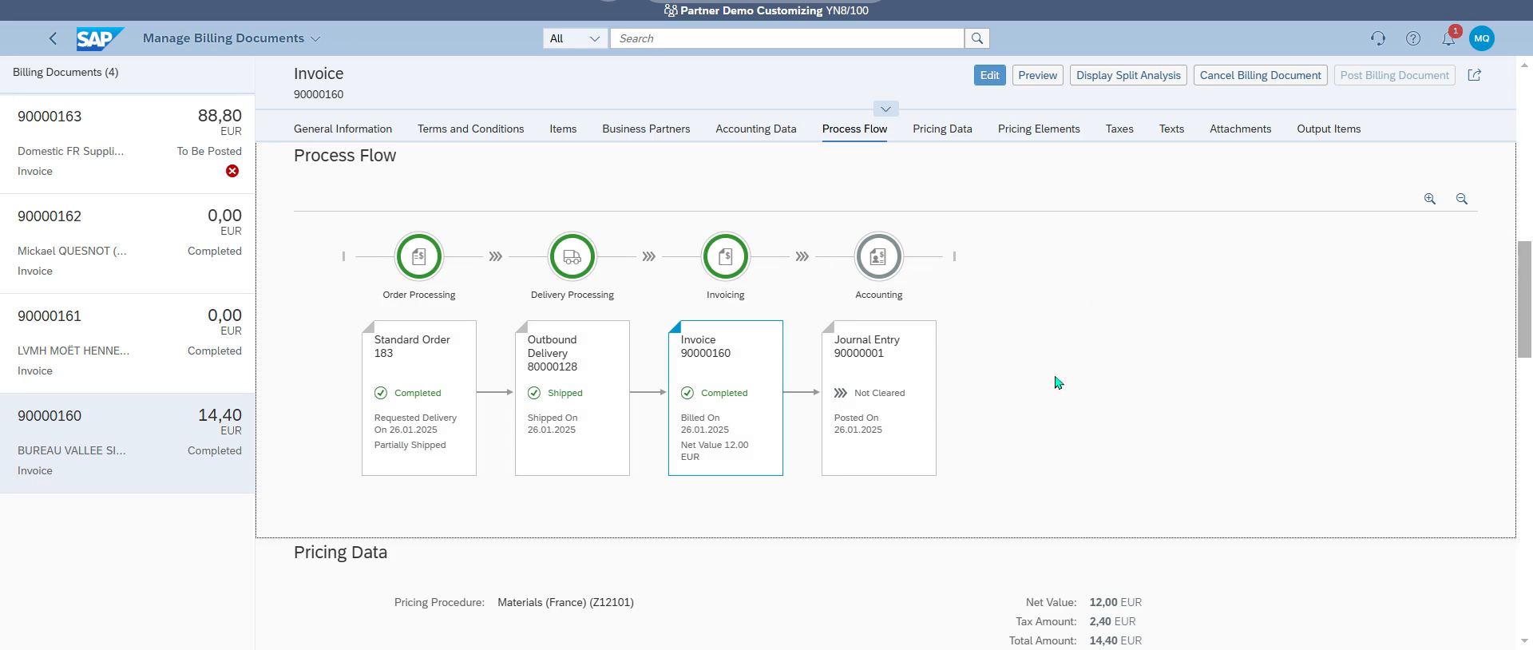
left_click(887, 357)
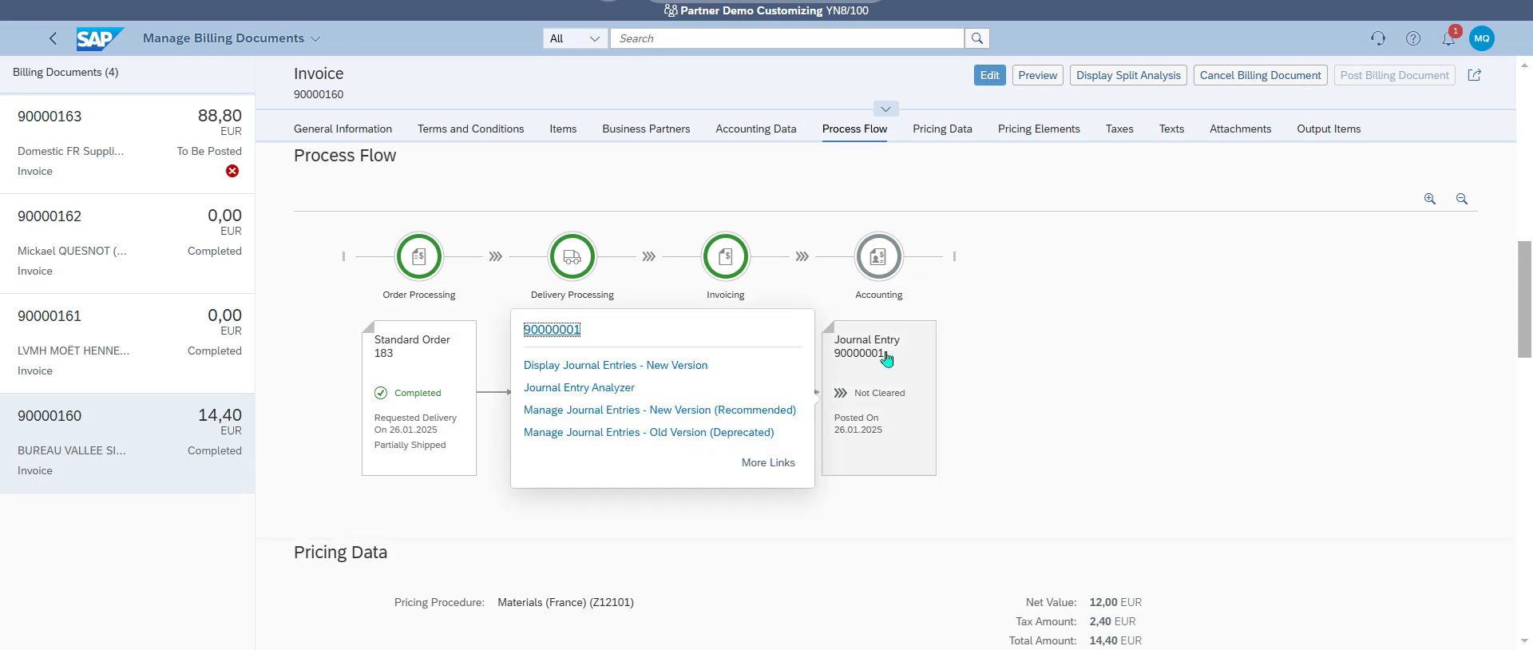
left_click(618, 368)
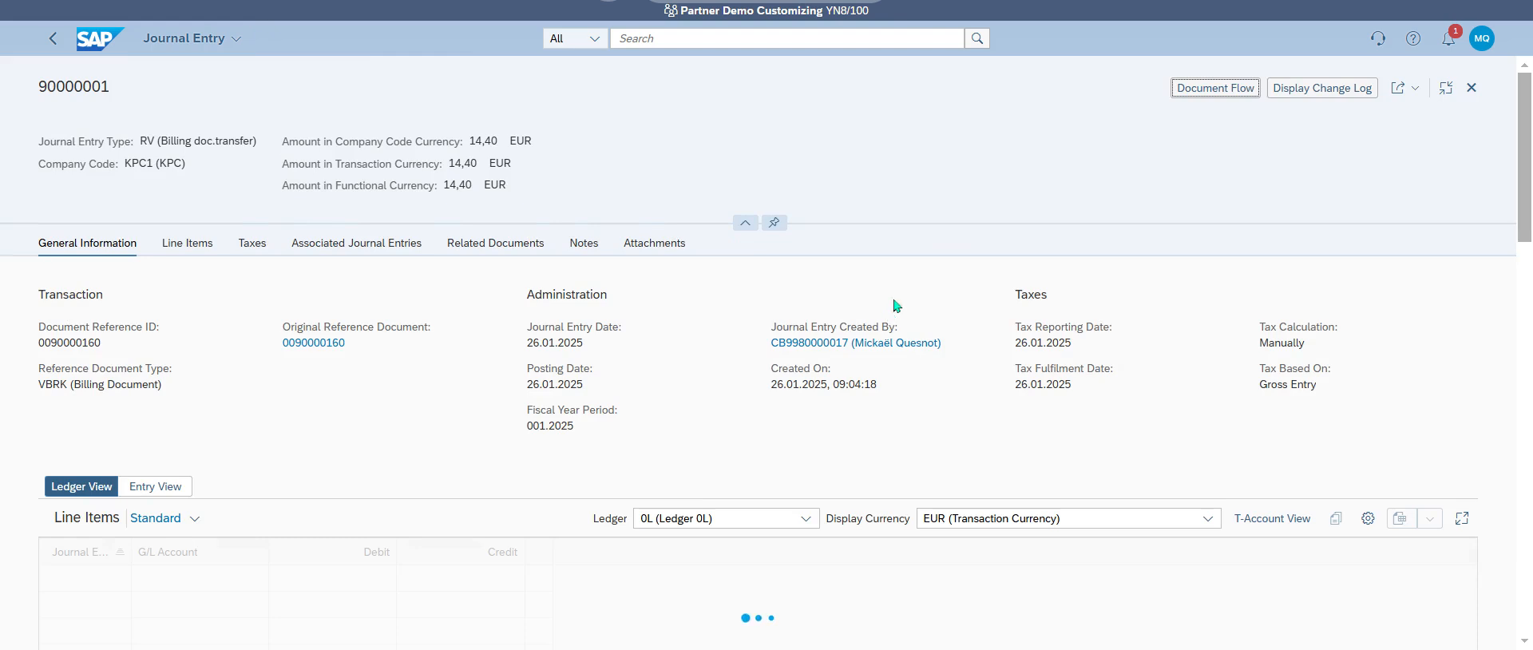
scroll(926, 327, "down", 3)
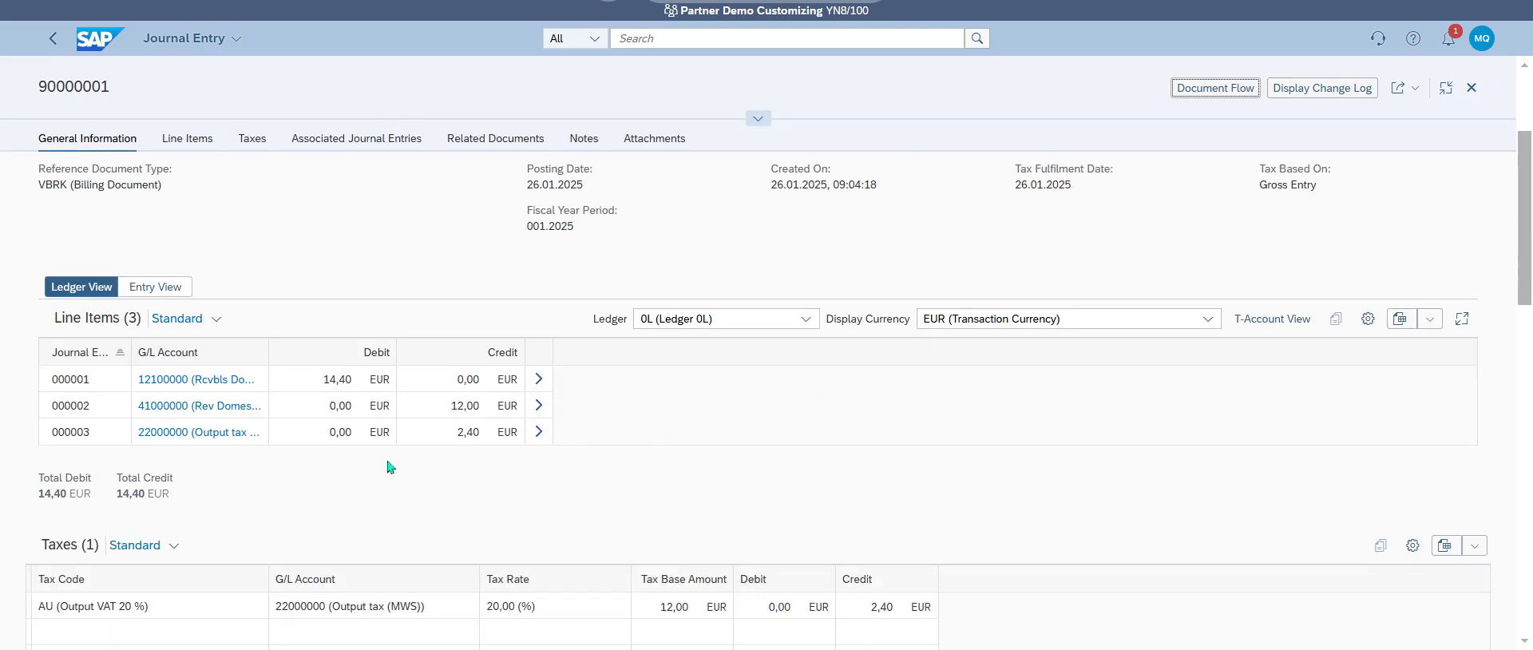
Show all available columns in the journal entry's line items table and look through them to the last column
left_click(1368, 319)
left_click(1369, 321)
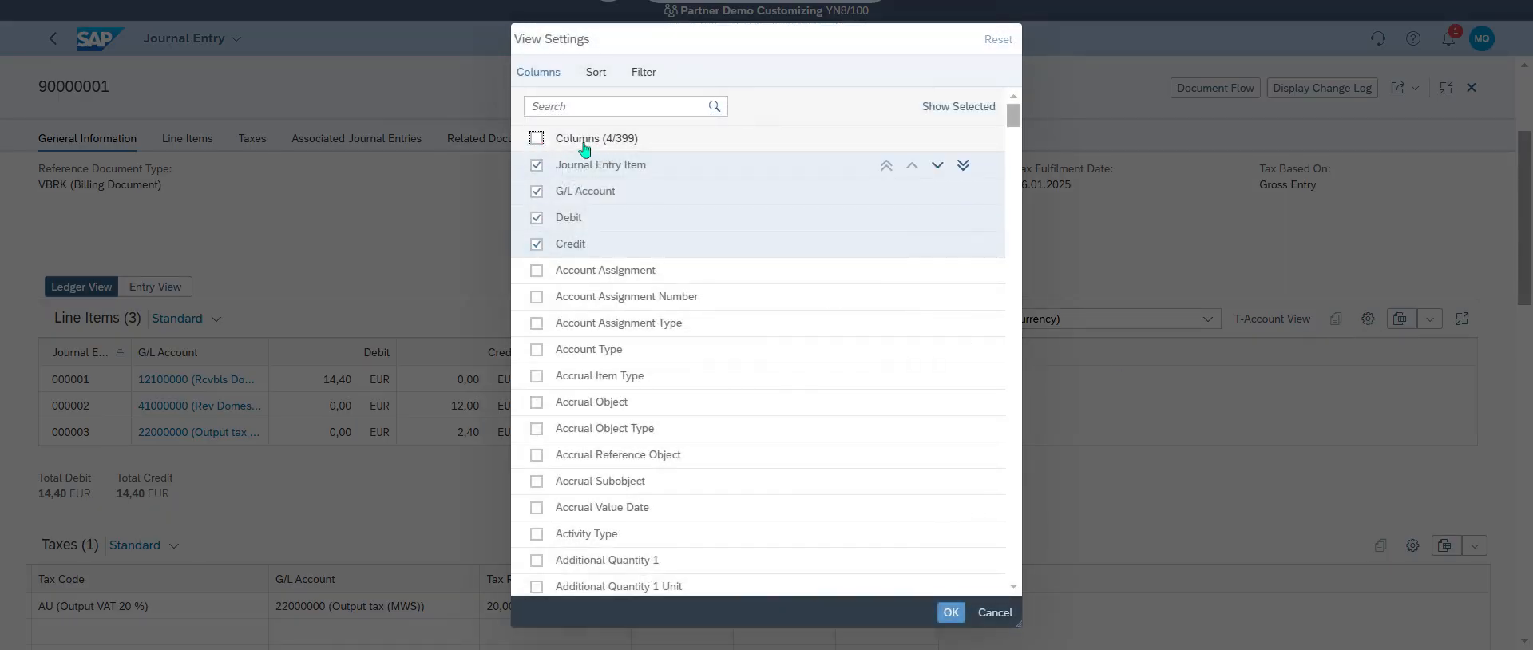
left_click(541, 146)
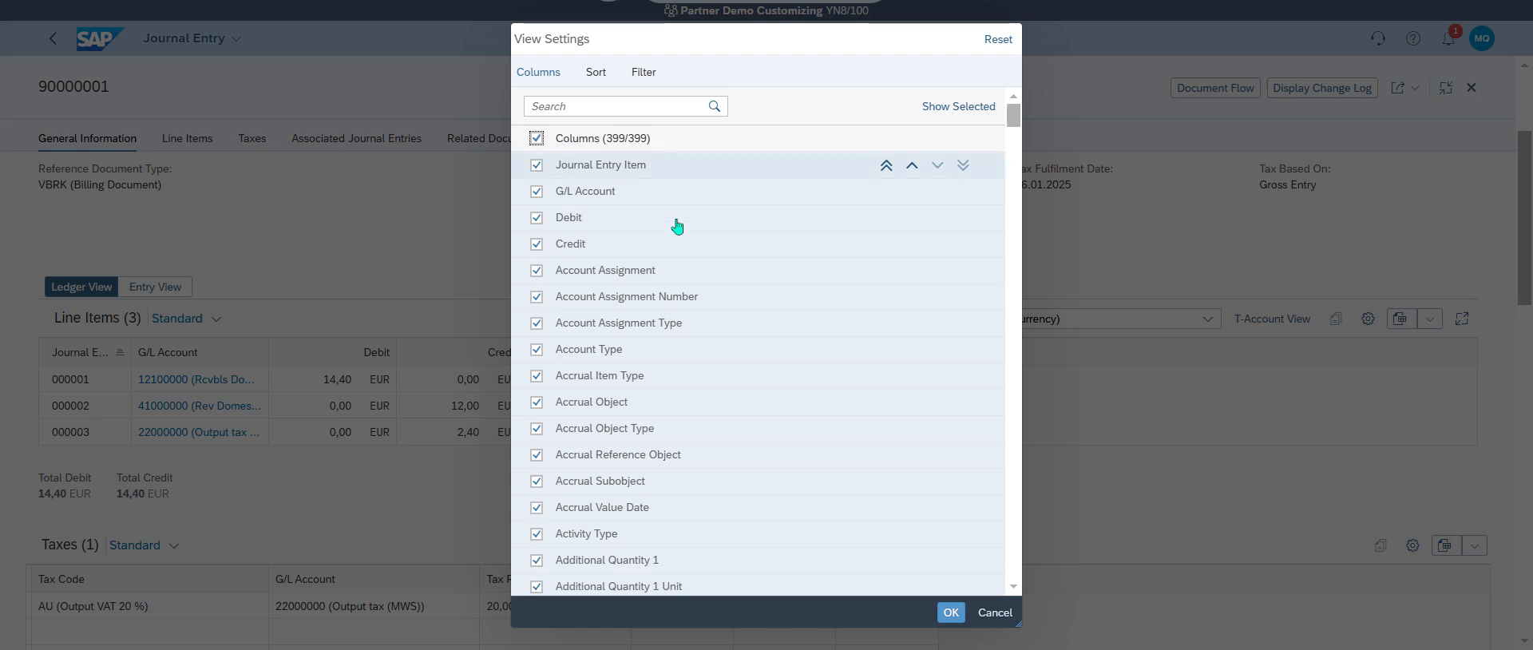
left_click(961, 616)
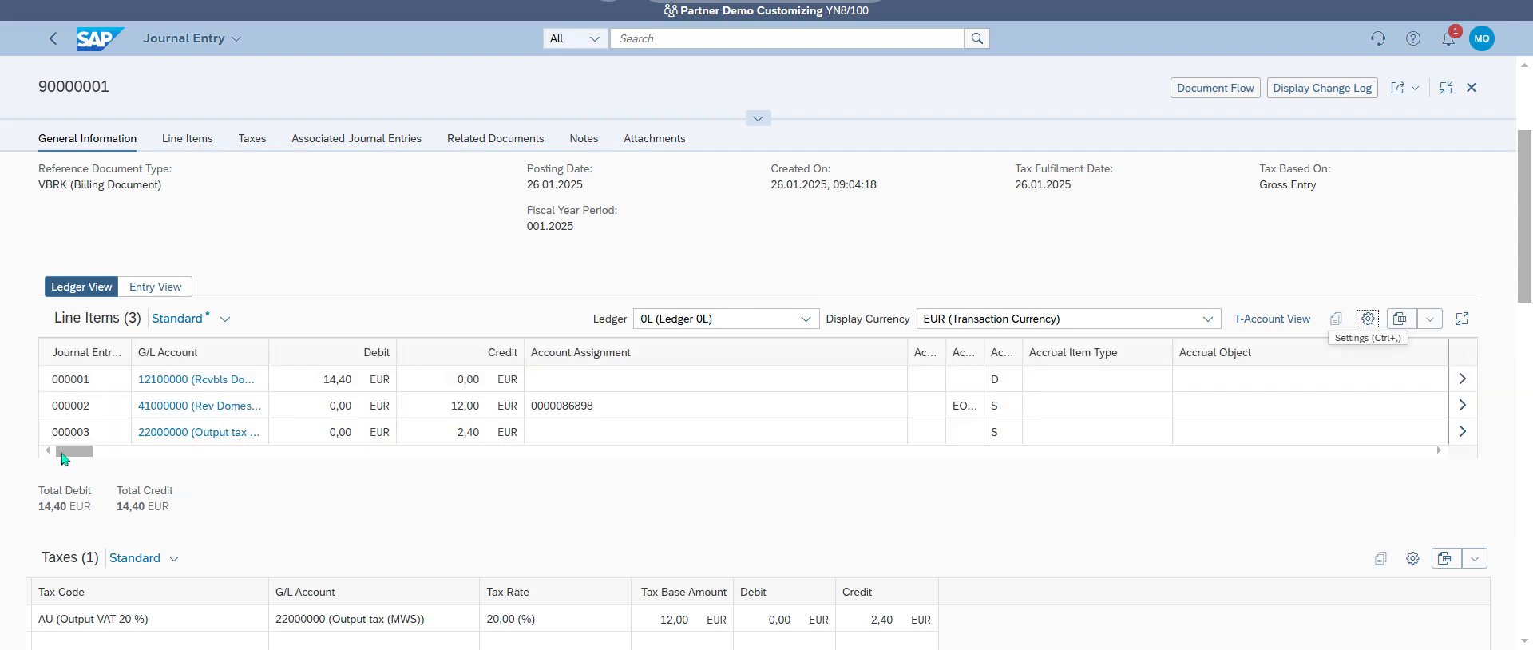
left_click_drag(63, 452, 1455, 467)
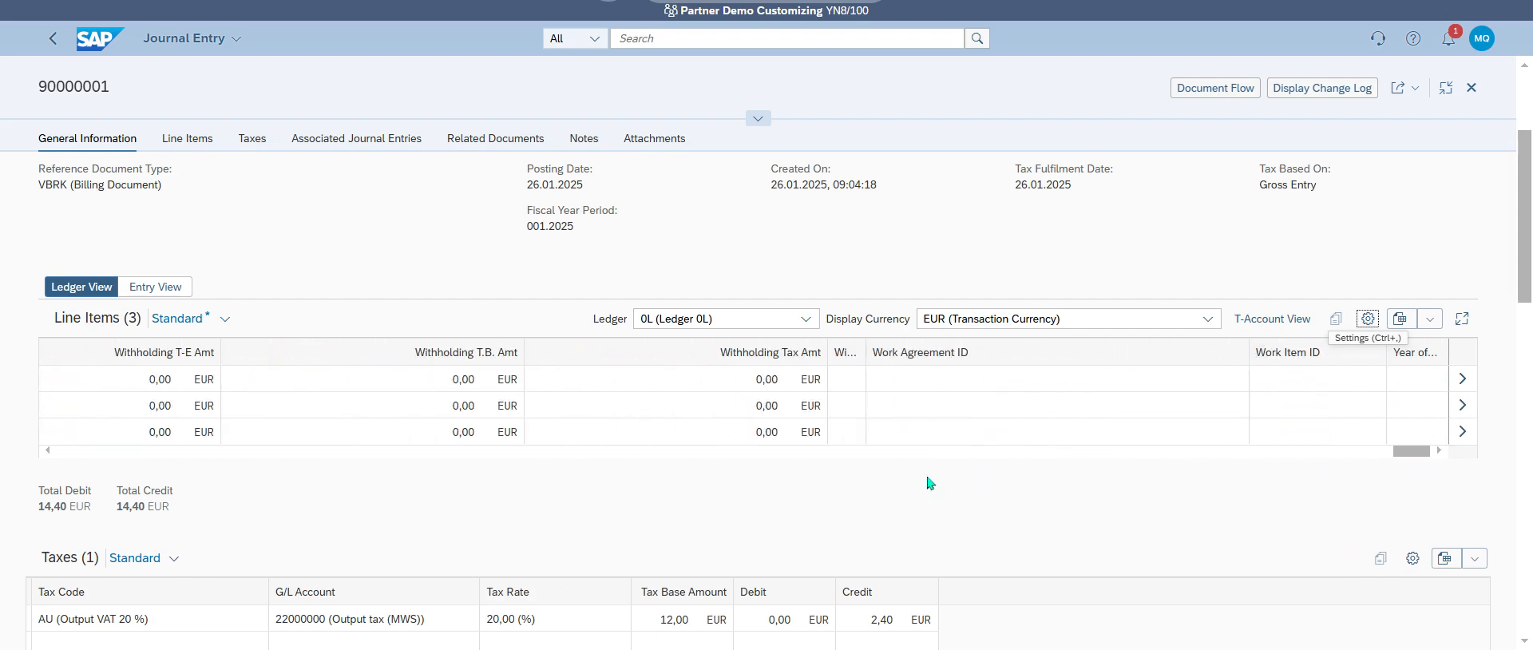